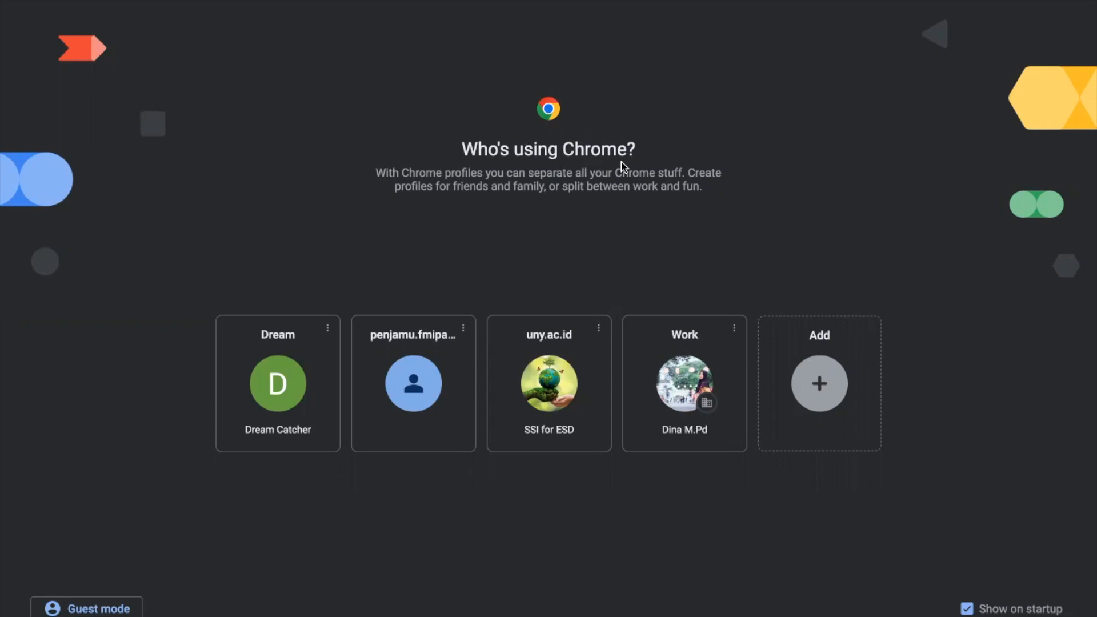
Open Chrome with the Work profile, search Google for "mit app inventor" and open the MIT App Inventor website
left_click(670, 387)
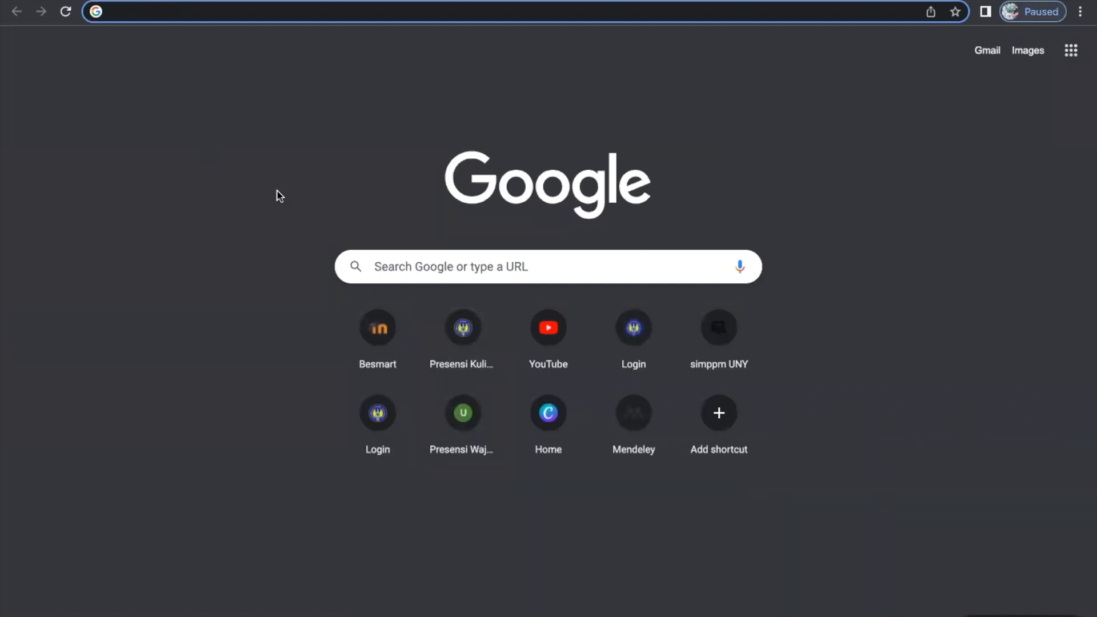
left_click(371, 268)
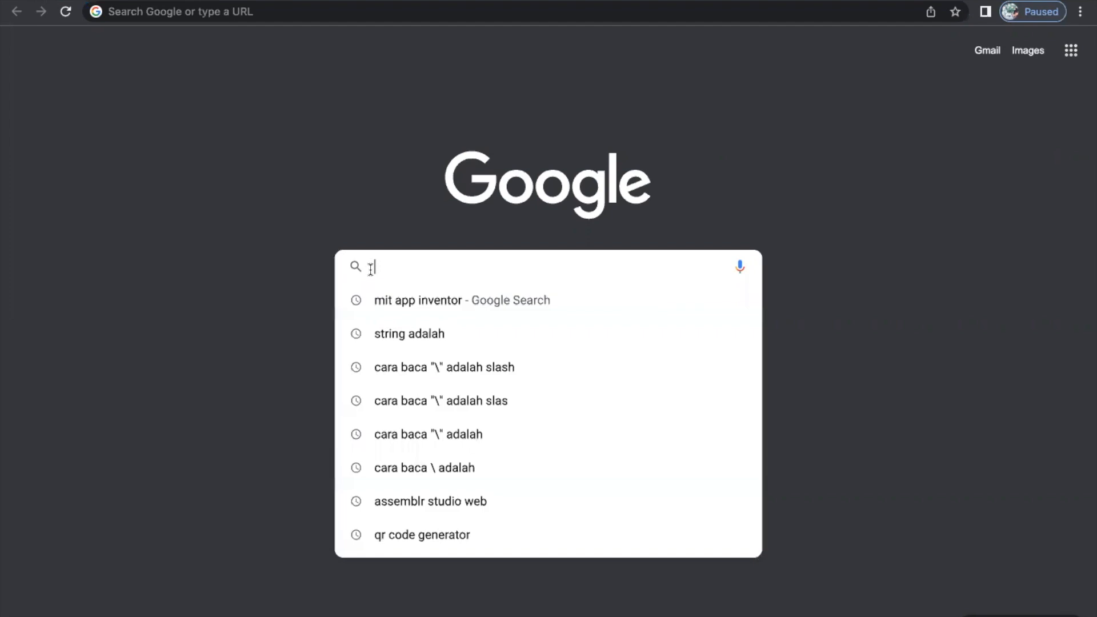
left_click(391, 300)
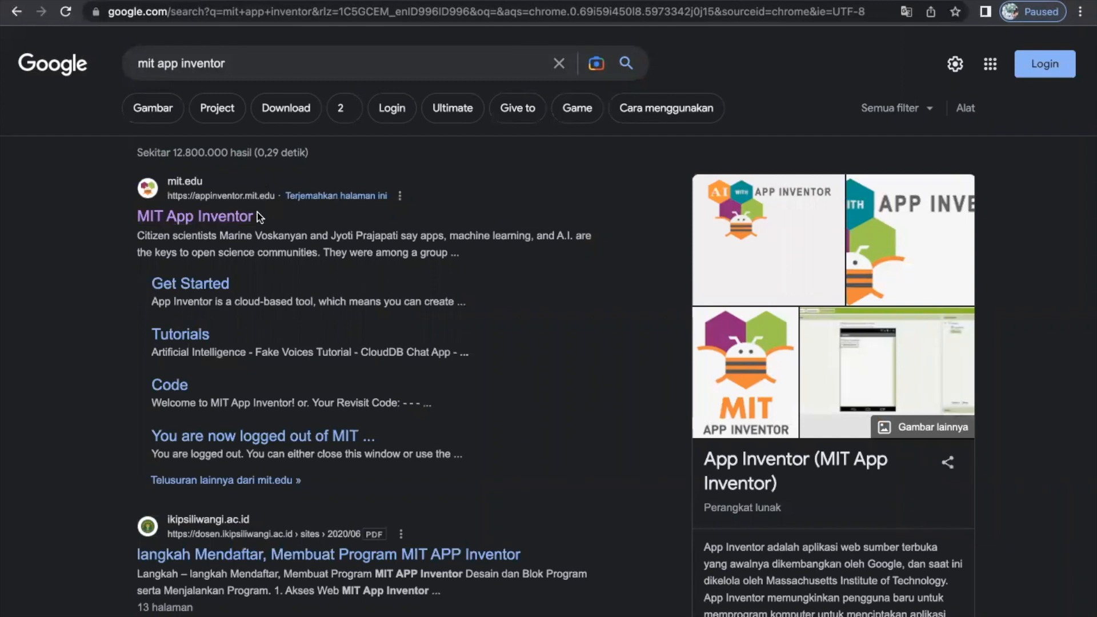
left_click(226, 220)
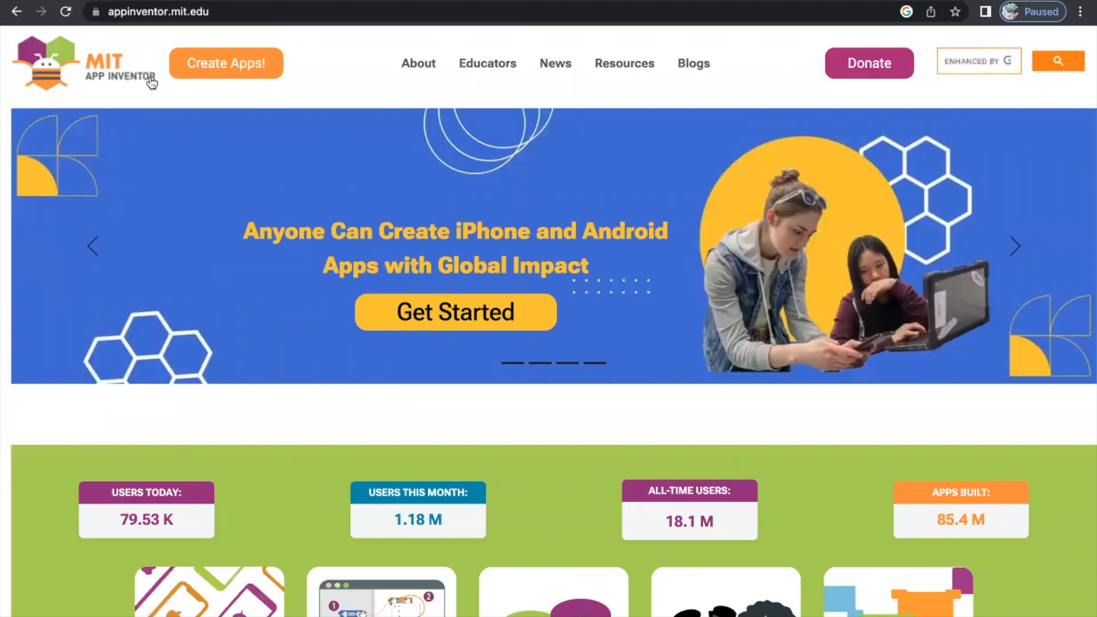
Look through the MIT App Inventor homepage, including its usage statistics, learning resources and News & Events section
scroll(657, 285, "down", 5)
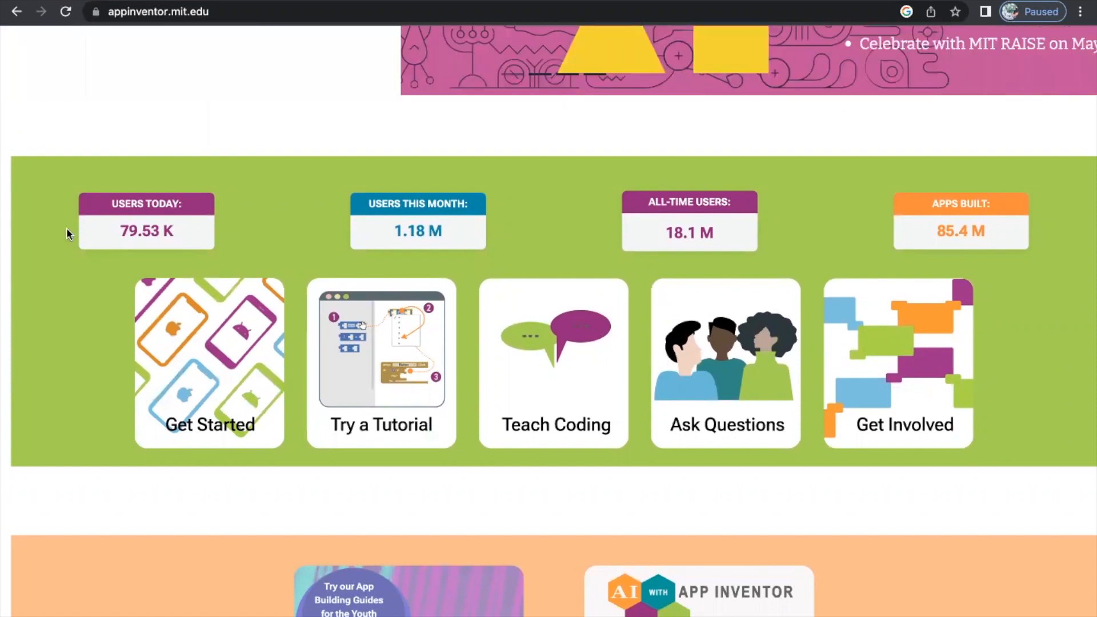
scroll(276, 187, "up", 5)
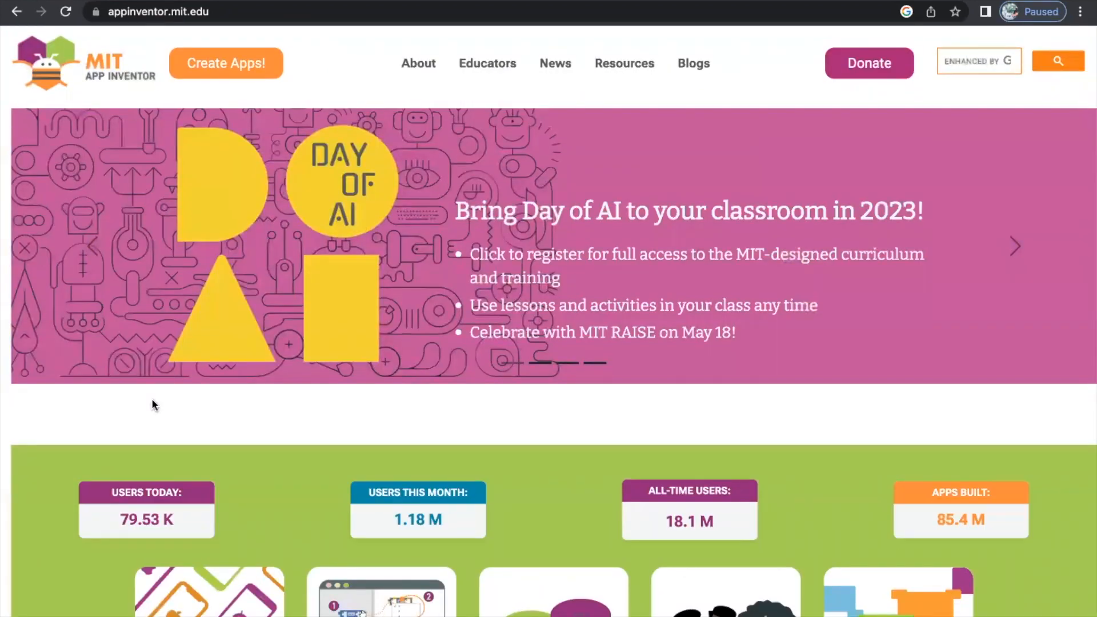
scroll(152, 399, "down", 3)
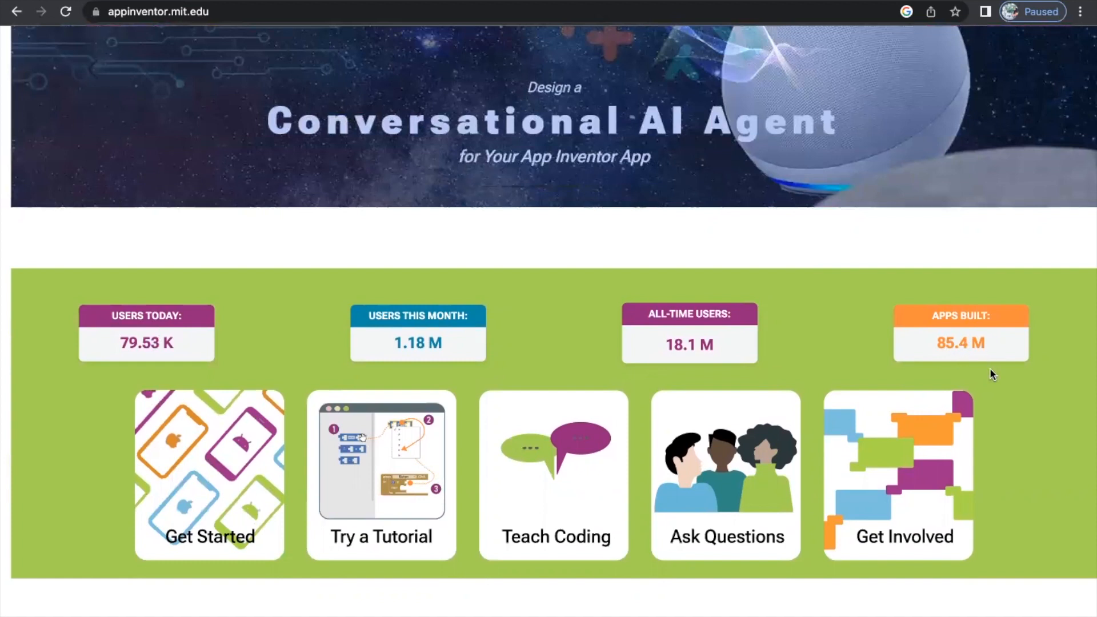
scroll(990, 369, "down", 1)
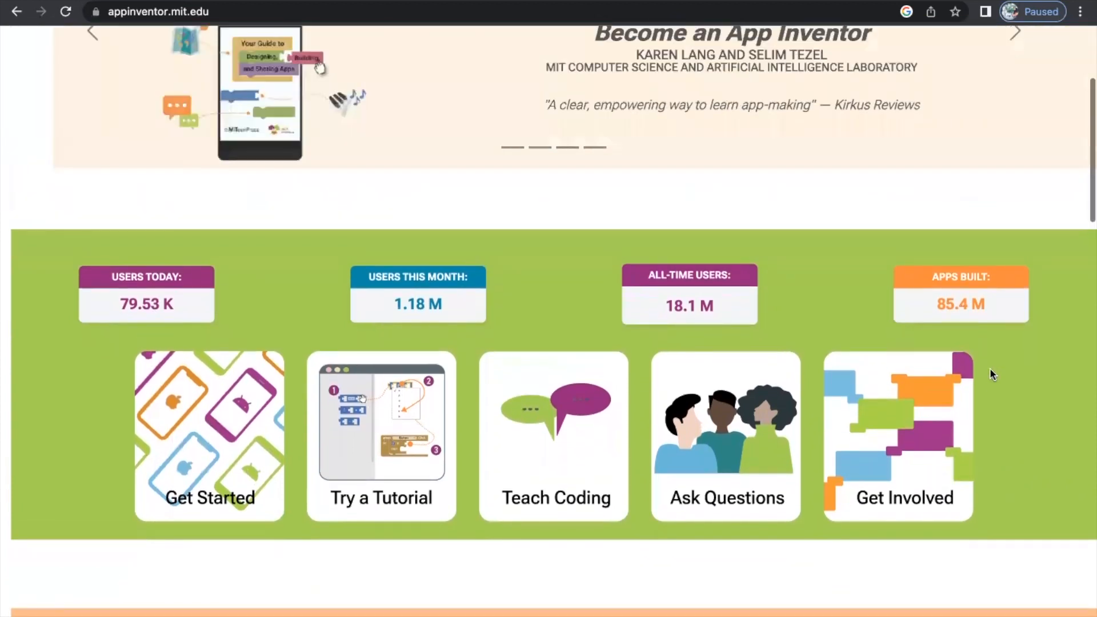
scroll(991, 374, "up", 1)
scroll(758, 519, "down", 3)
scroll(758, 519, "down", 15)
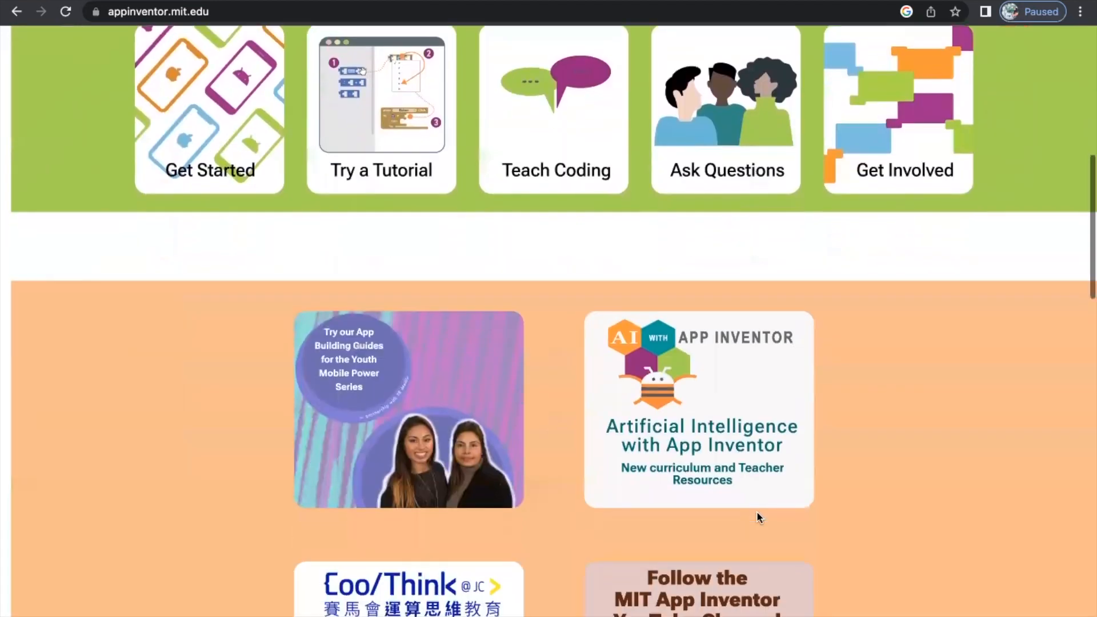
scroll(758, 519, "down", 2)
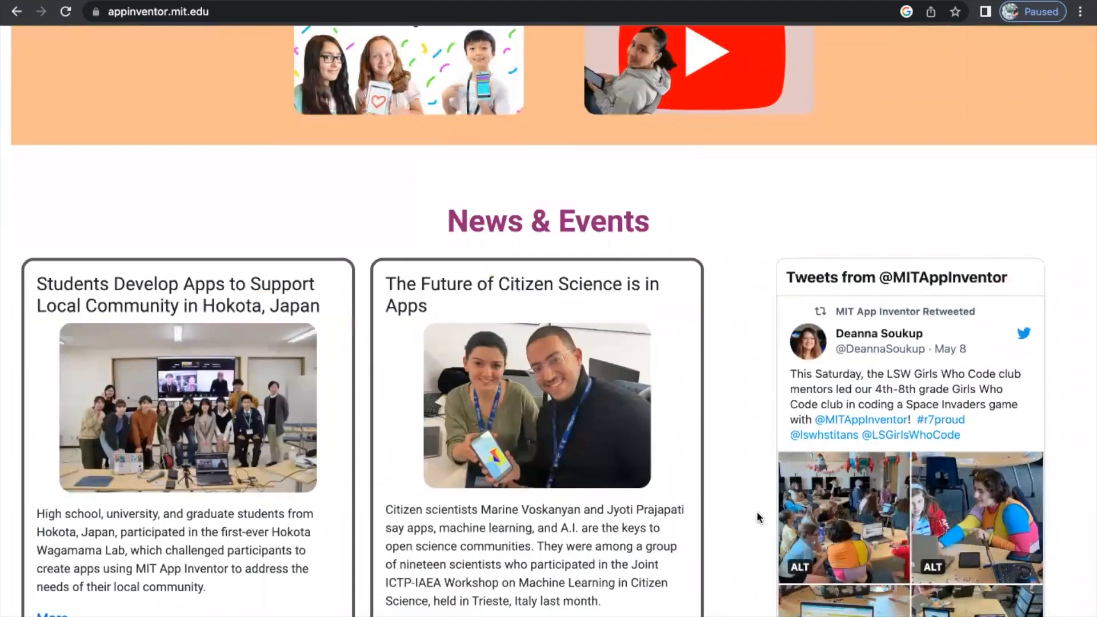
scroll(757, 513, "down", 8)
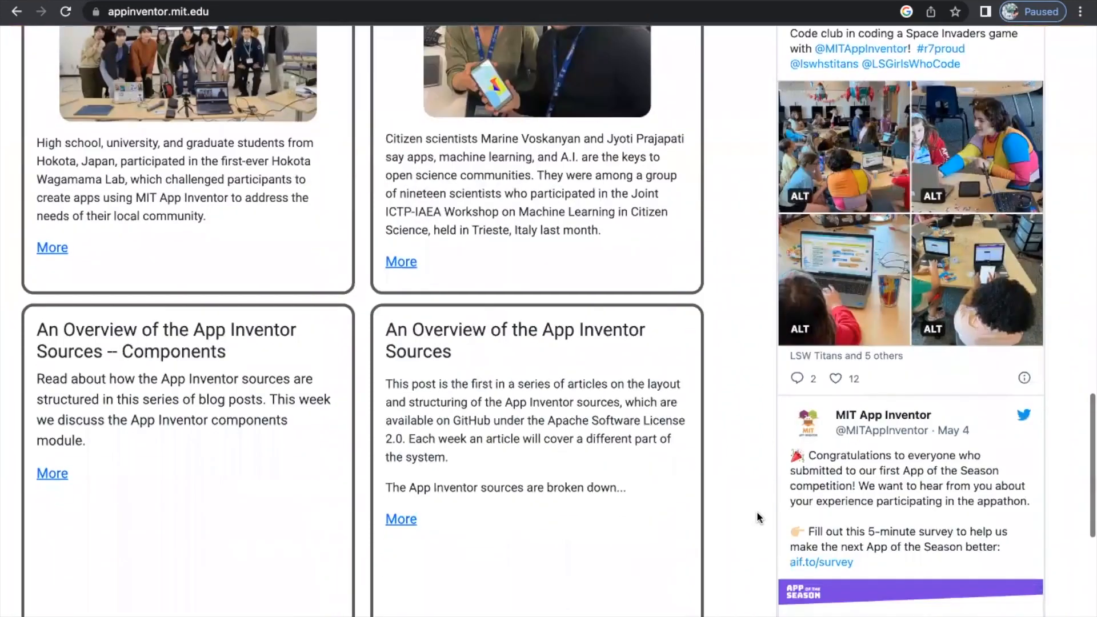
scroll(756, 513, "up", 13)
scroll(756, 513, "up", 11)
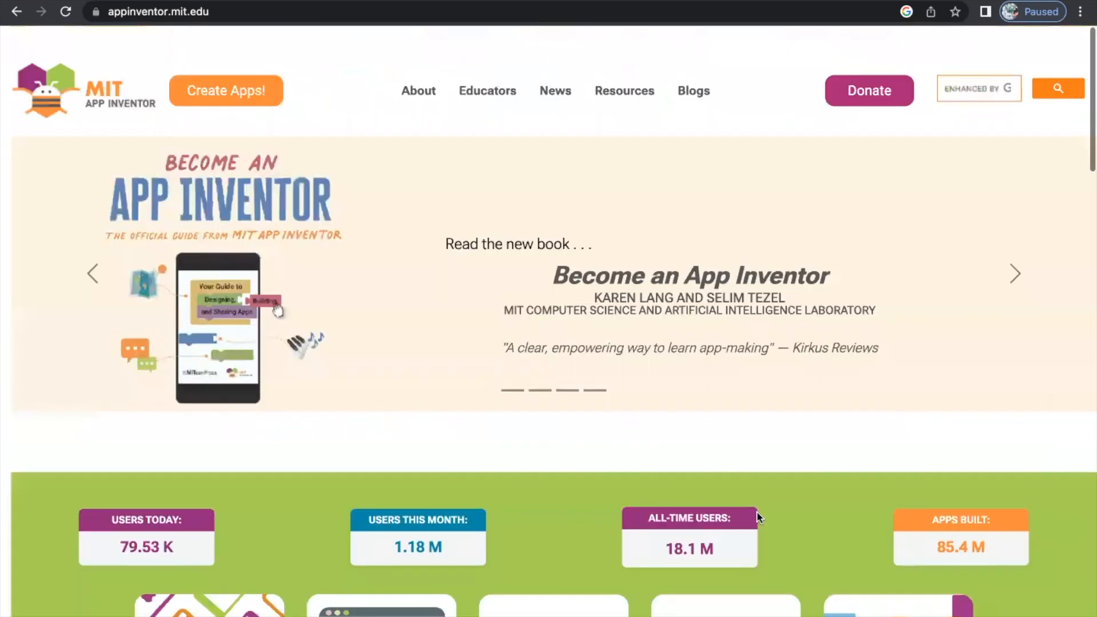
scroll(748, 514, "down", 1)
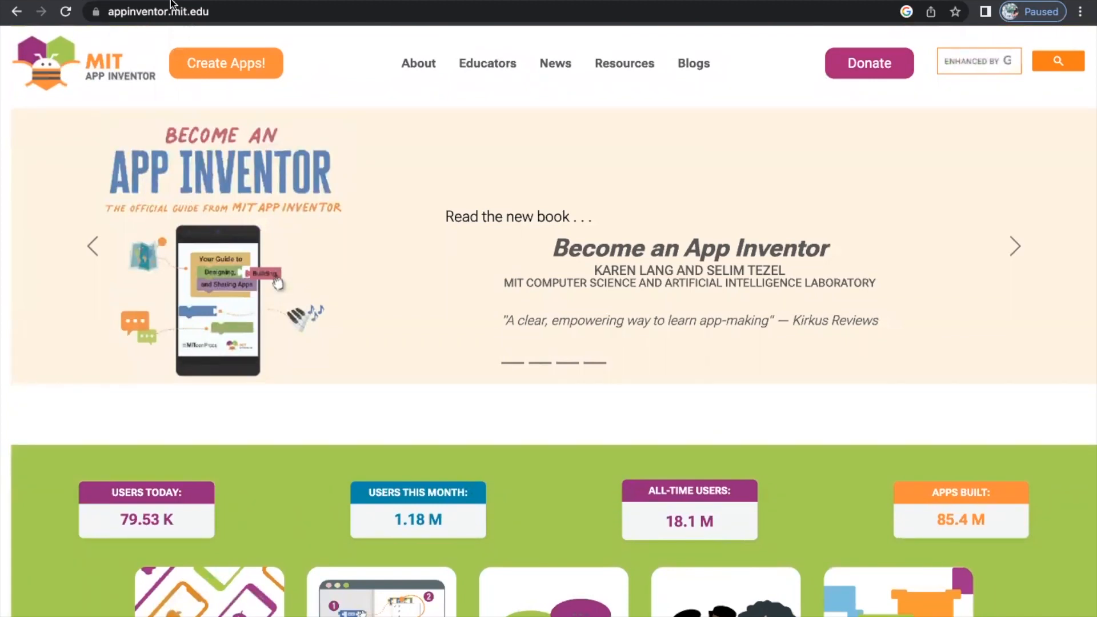
scroll(326, 172, "down", 8)
scroll(325, 173, "down", 6)
scroll(694, 305, "down", 4)
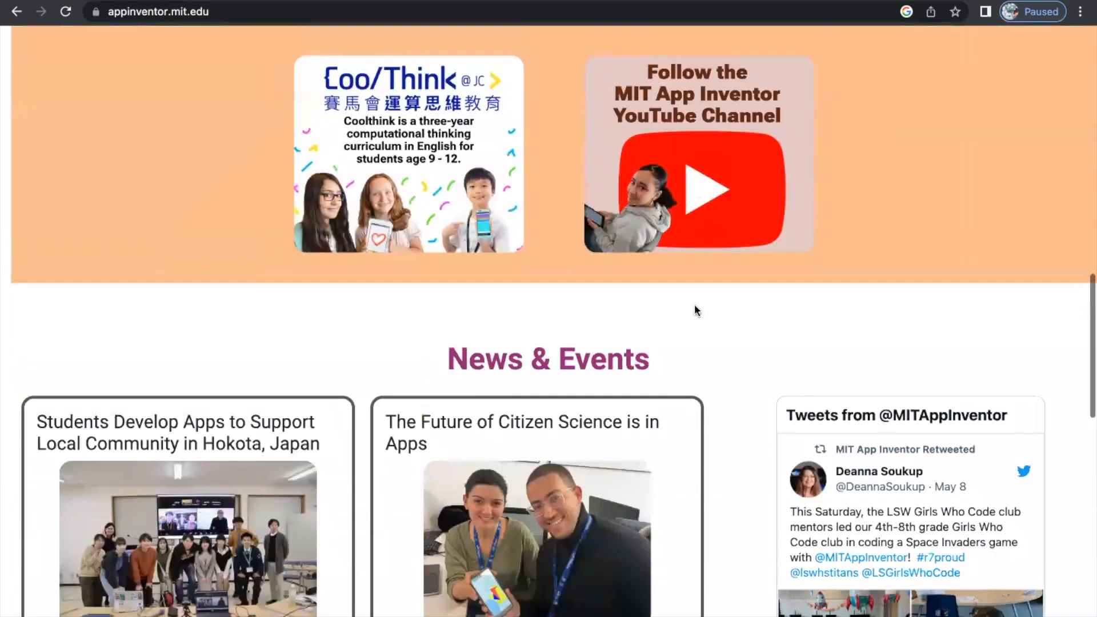
scroll(694, 310, "down", 9)
scroll(694, 310, "up", 20)
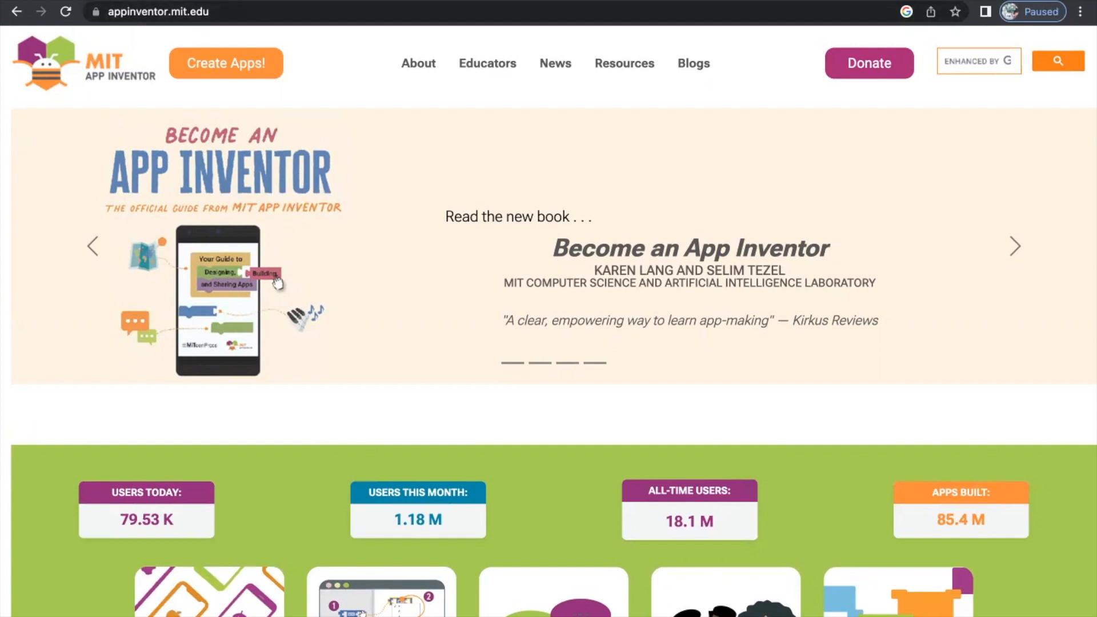
Open scratch.mit.edu in a new tab and look through its featured projects, studios and community remixes
key("super+t")
type("sc")
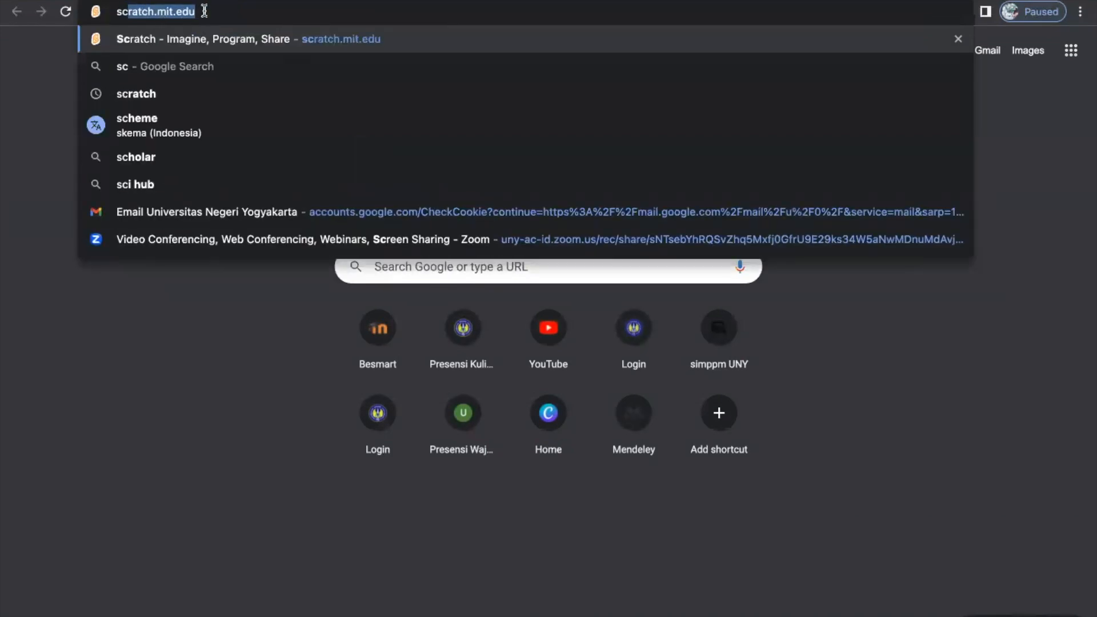
key("Right")
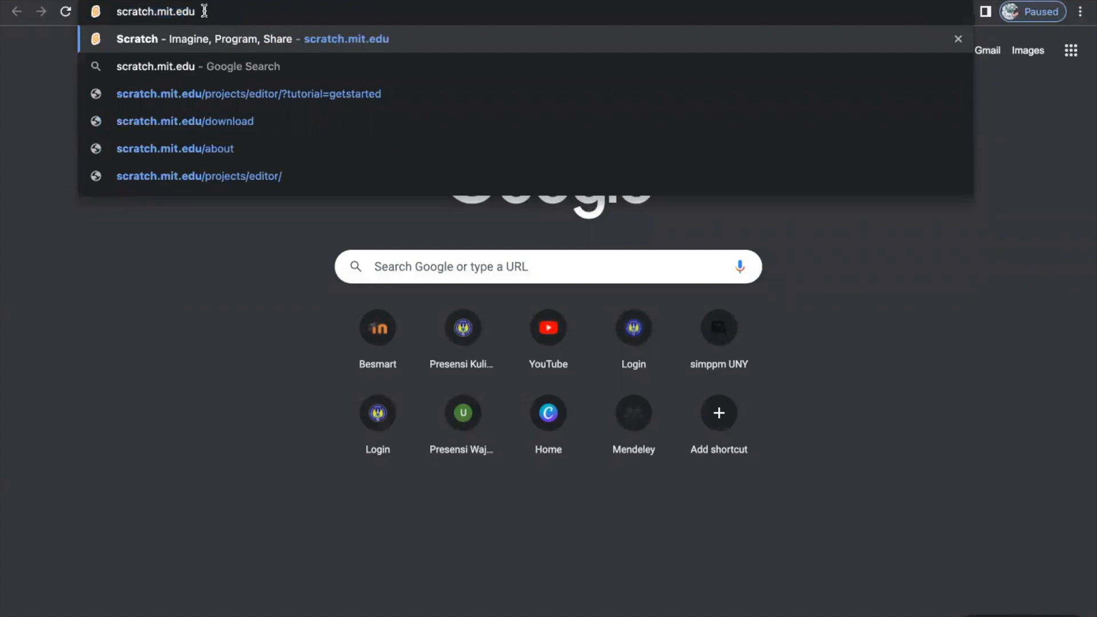
key("Return")
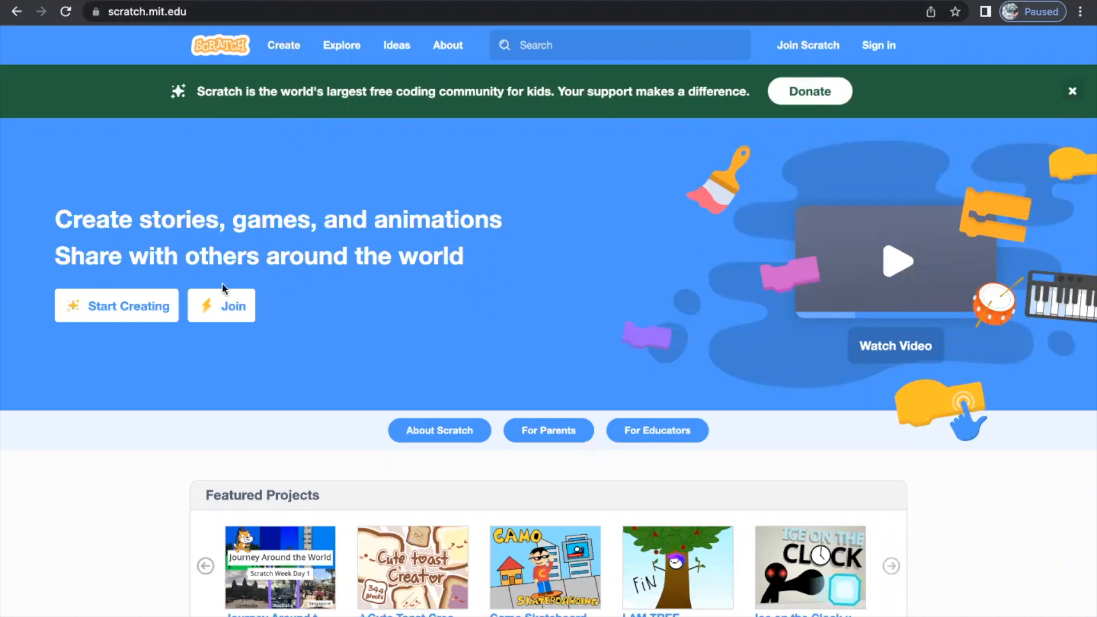
scroll(185, 356, "down", 1)
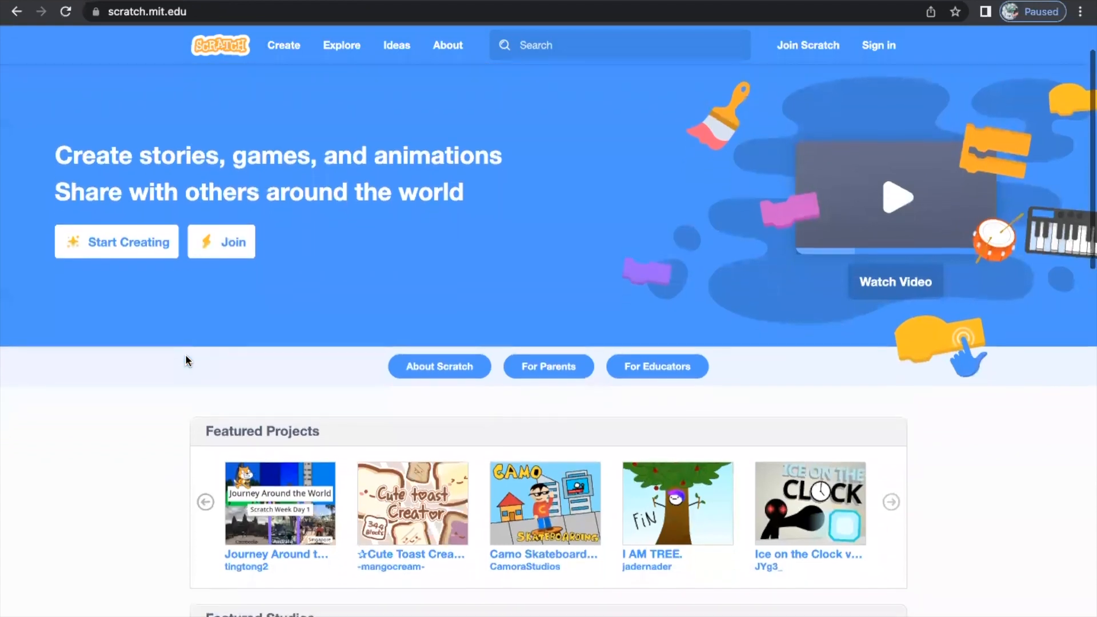
scroll(185, 360, "down", 4)
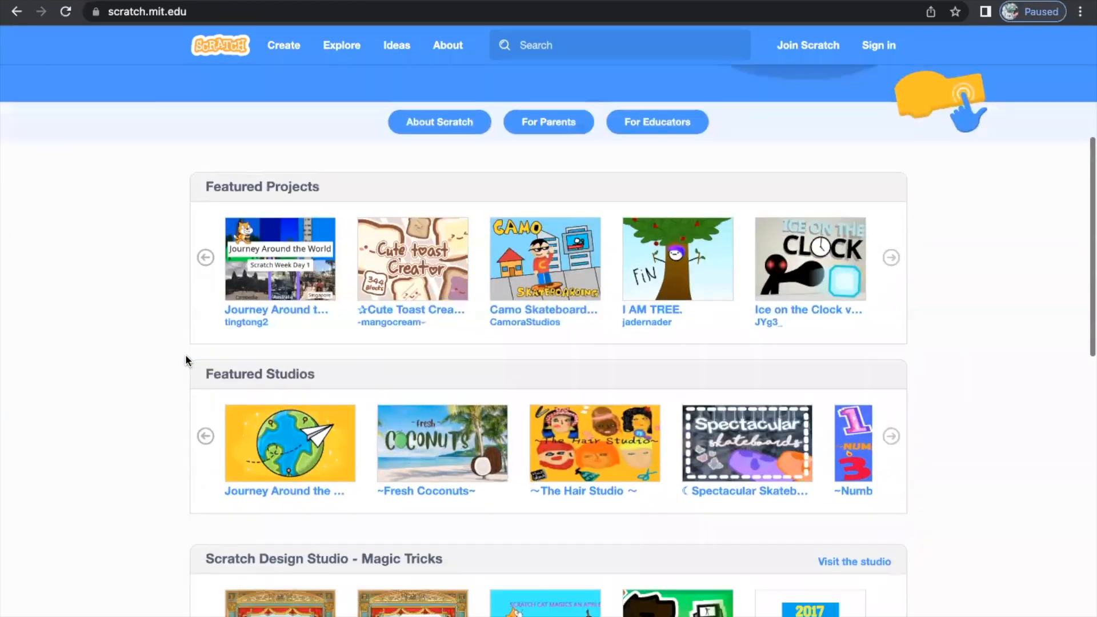
scroll(186, 360, "down", 5)
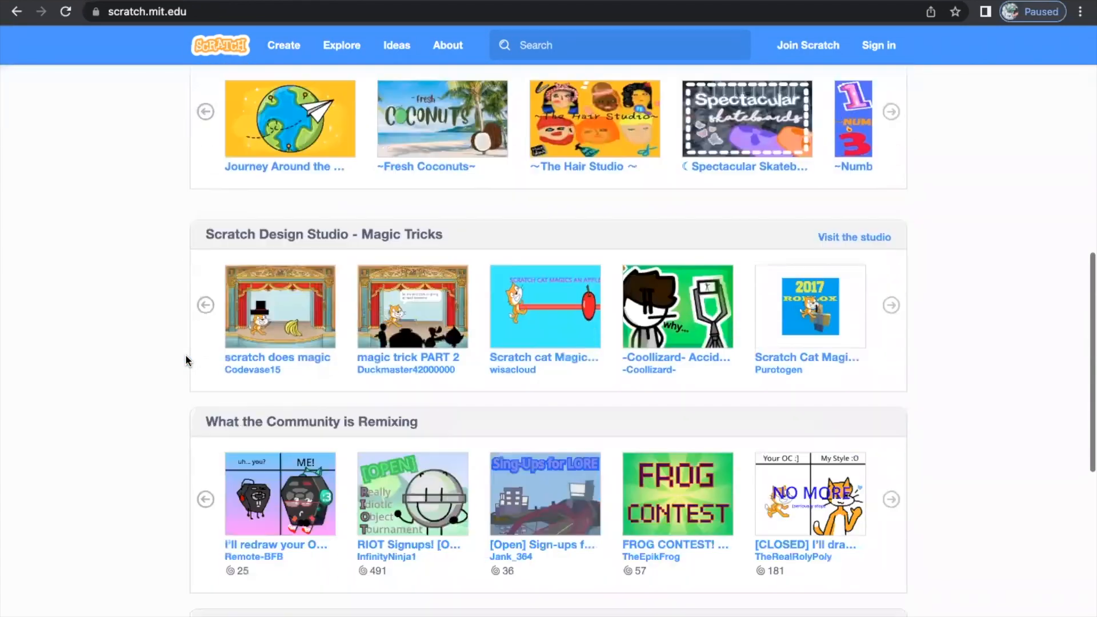
scroll(186, 360, "up", 10)
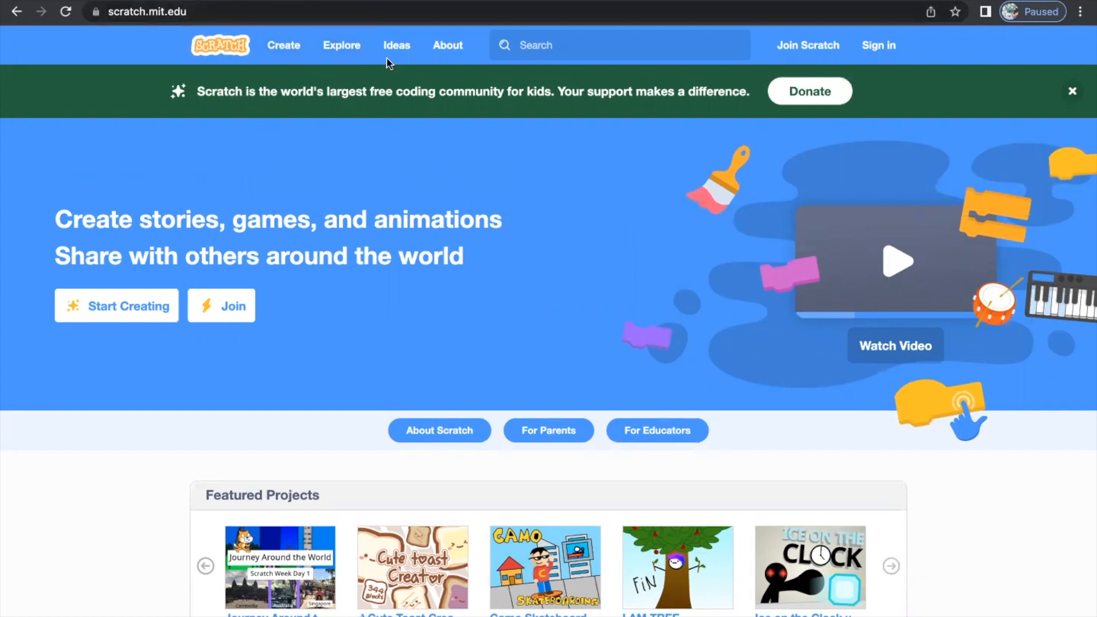
Search Google for "kodular" in a new tab and open the Kodular homepage
key("ctrl+t")
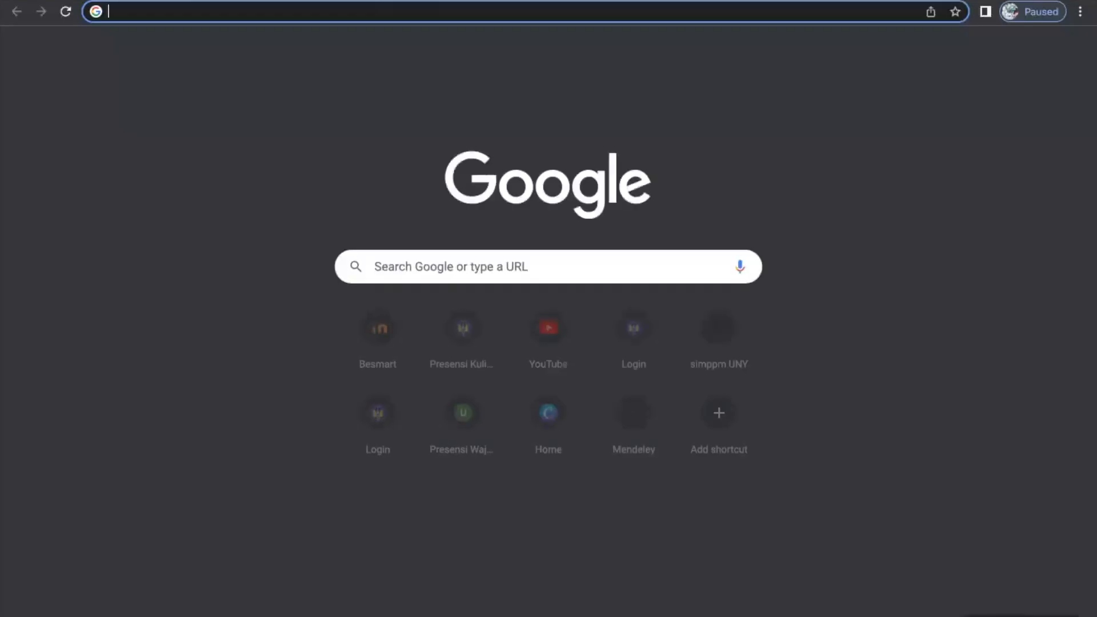
type("ko")
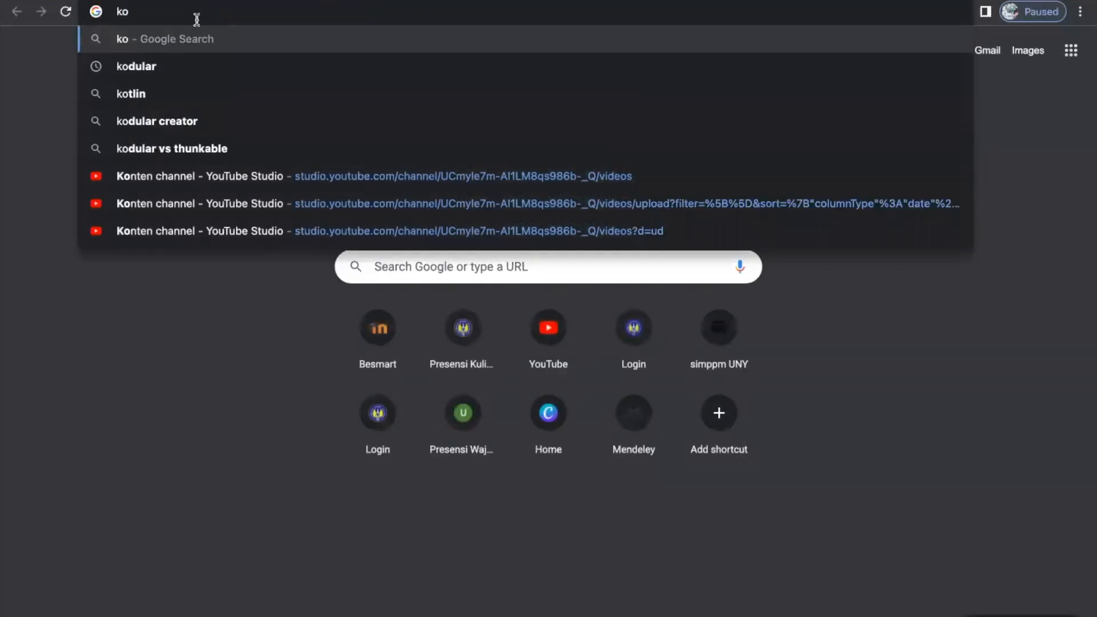
left_click(153, 67)
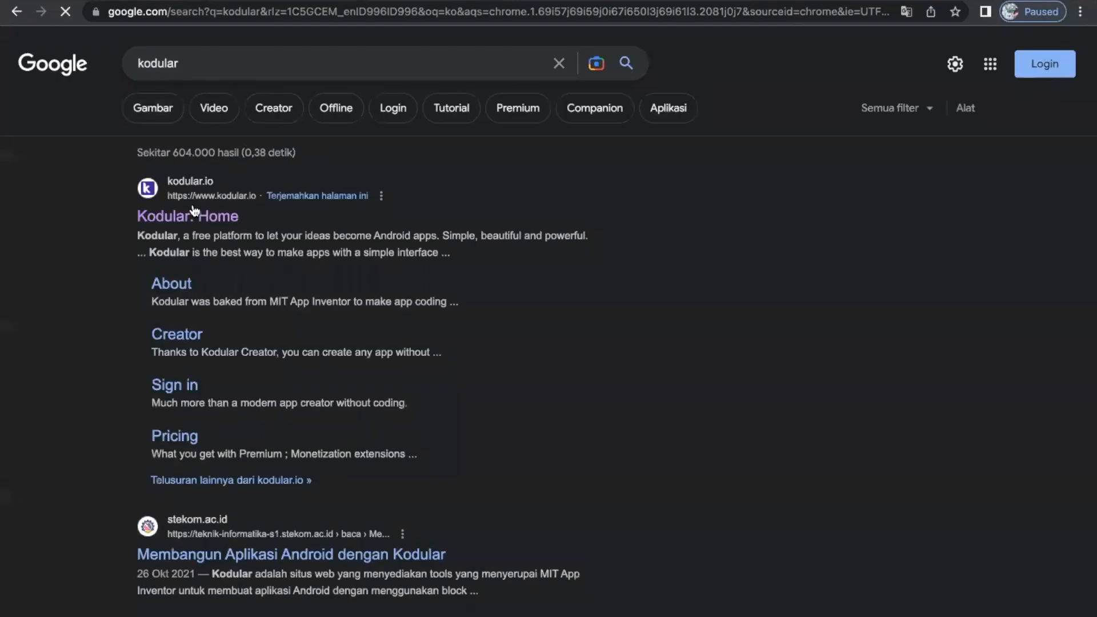
left_click(195, 220)
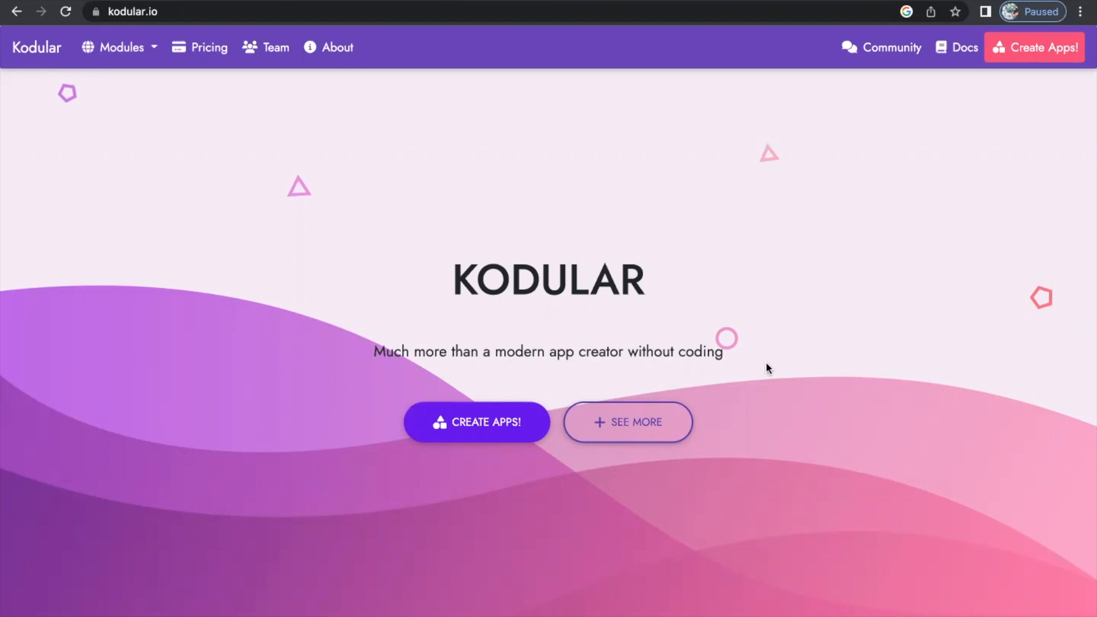
Search Google for "gather town" in a new tab and open the Gather website
key("ctrl+t")
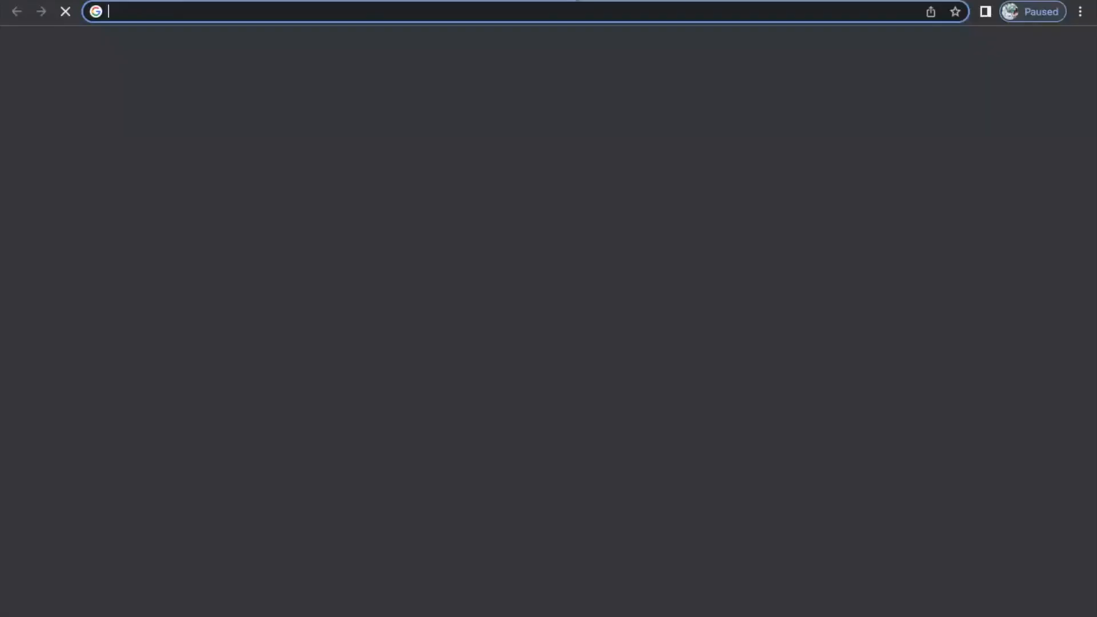
type("gathe")
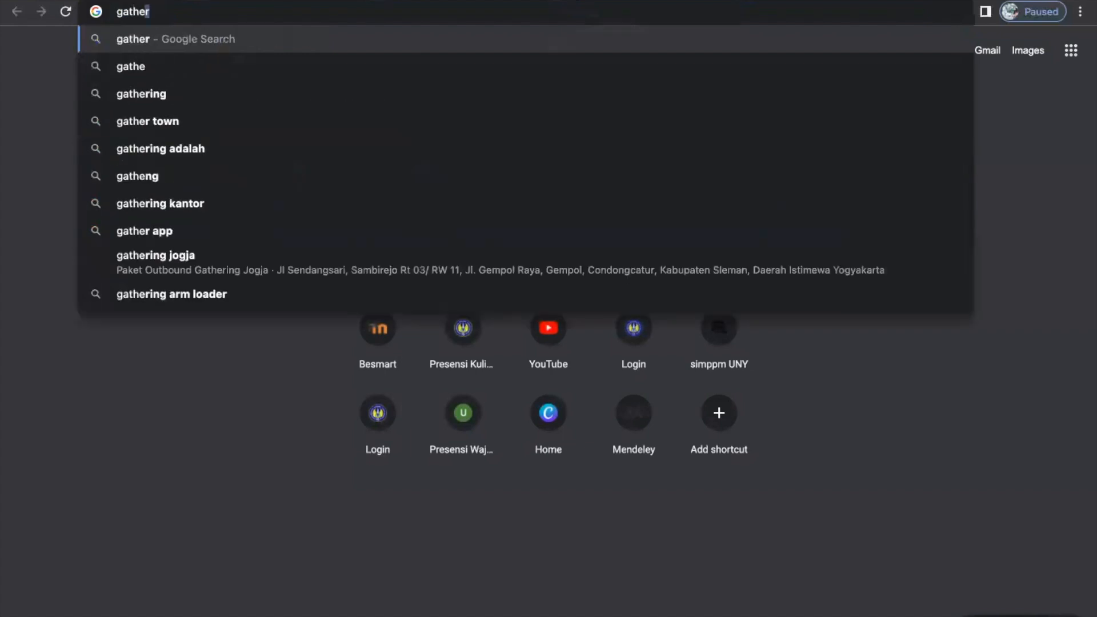
type("r town")
key("Return")
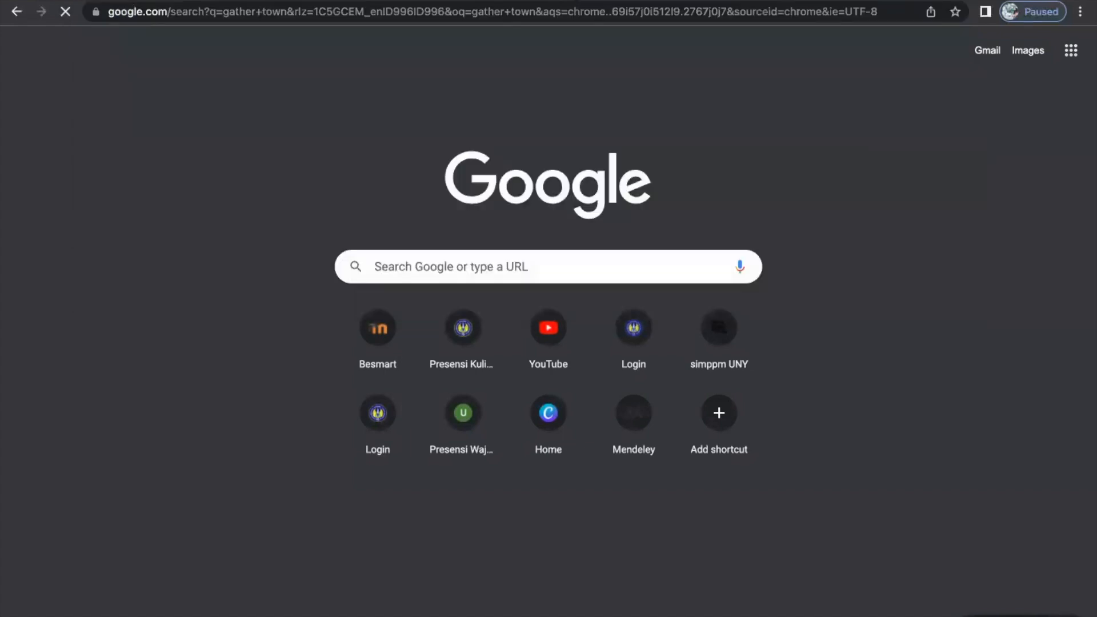
left_click(282, 216)
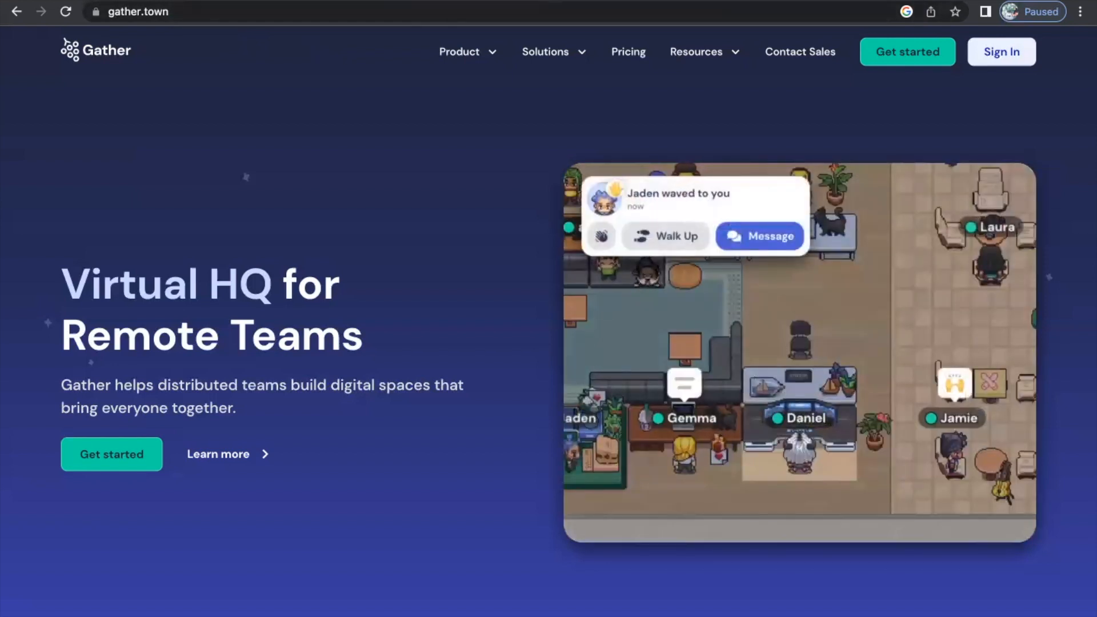
Return to the MIT App Inventor homepage and start creating apps
left_click(506, 0)
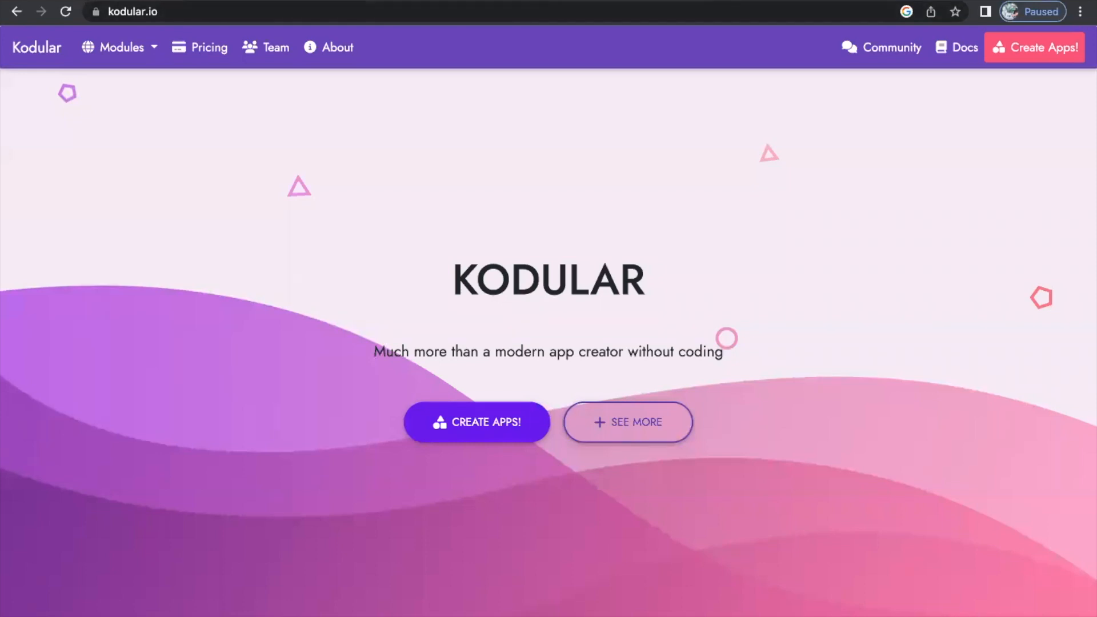
left_click(336, 1)
left_click(166, 0)
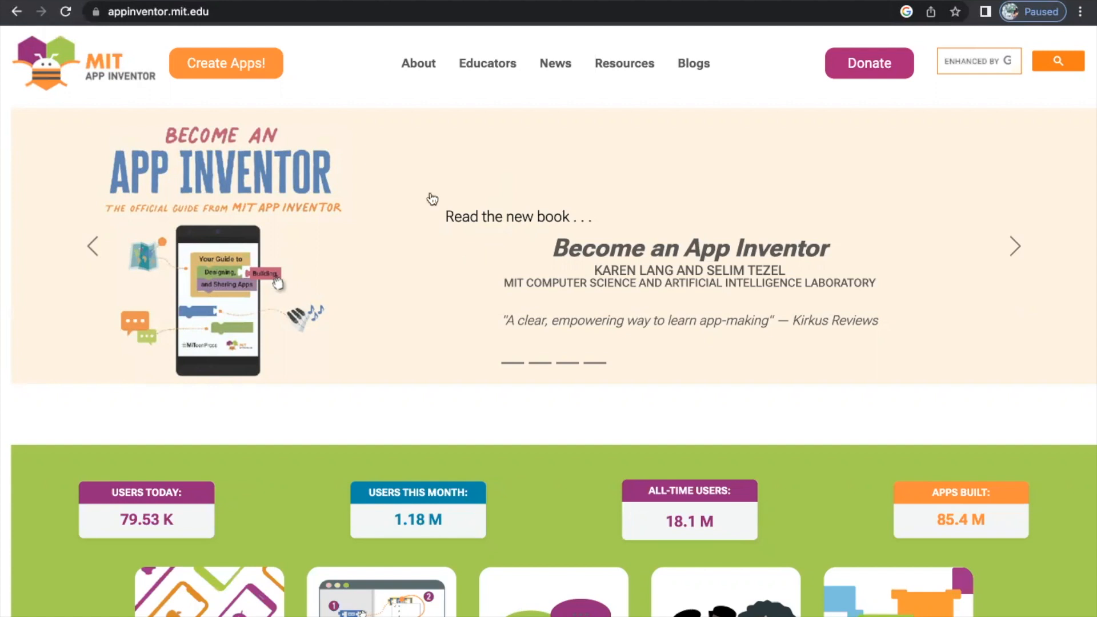
left_click(232, 72)
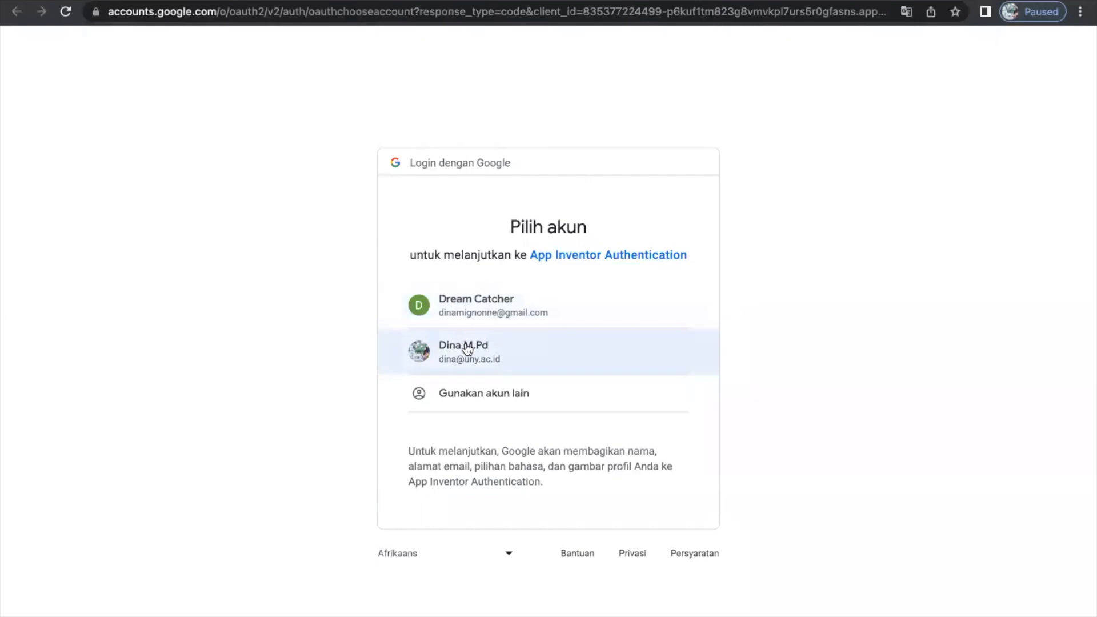
Sign in with the university Google account through its single sign-on page and dismiss the App Inventor welcome dialog
left_click(466, 348)
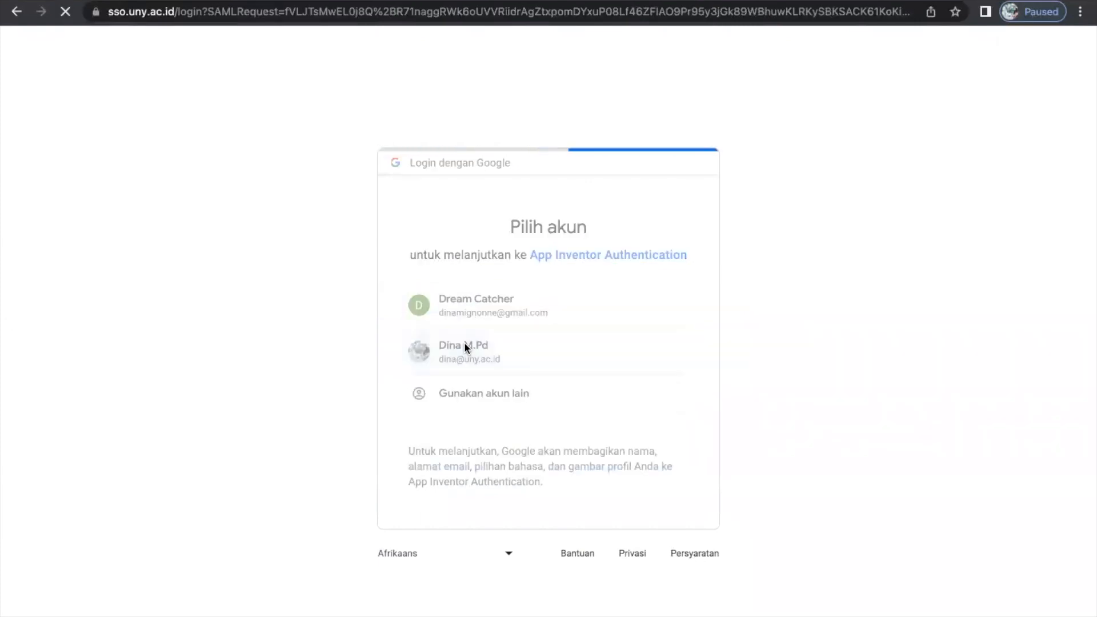
left_click(352, 434)
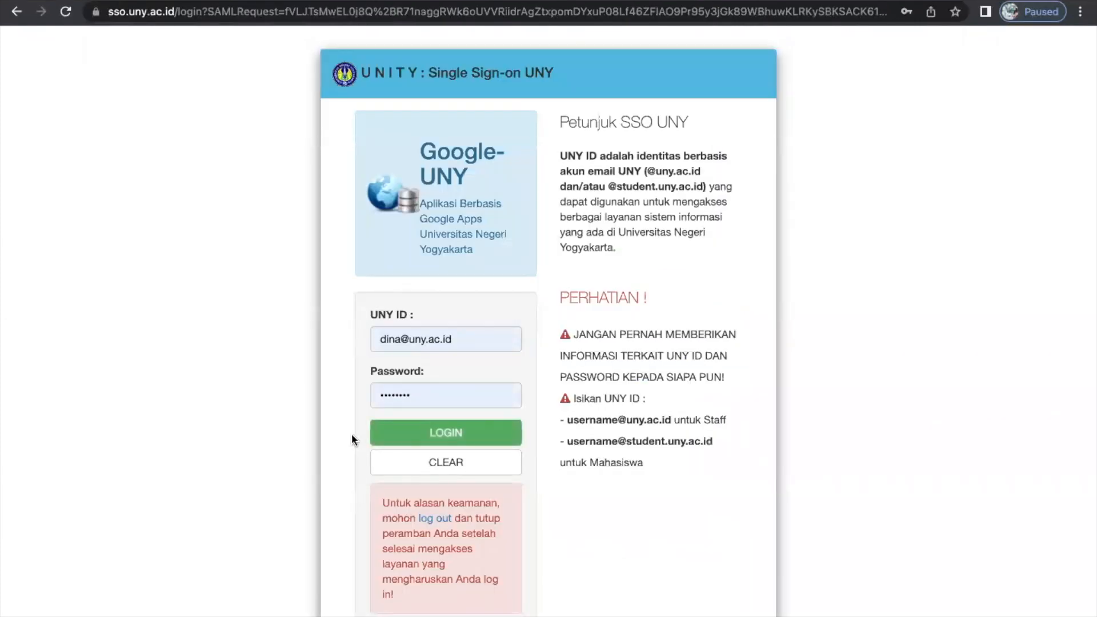
left_click(405, 439)
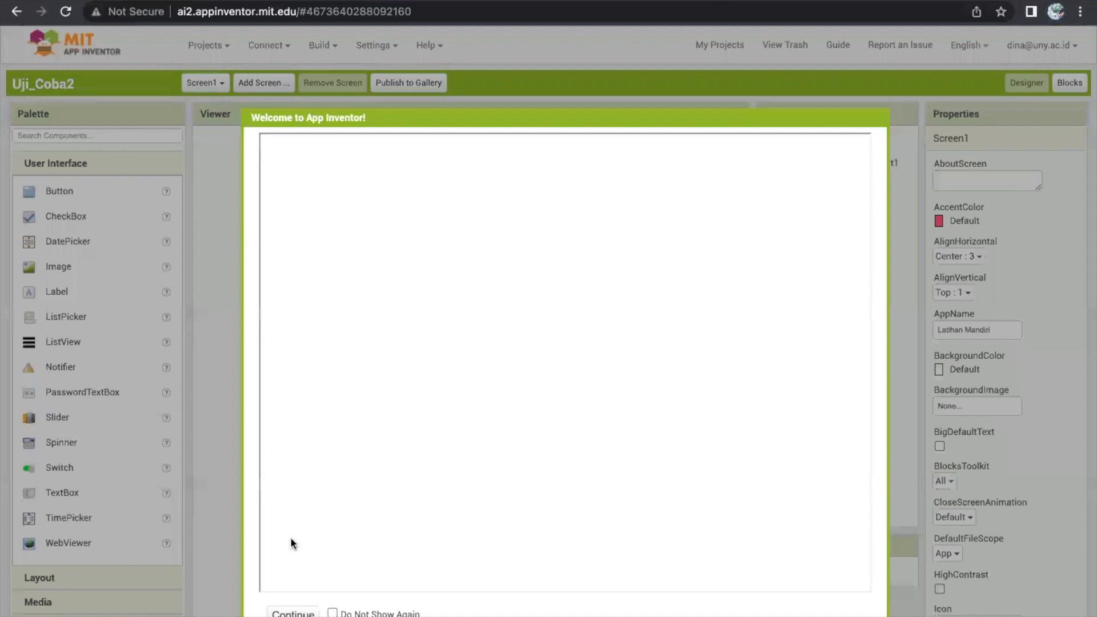
left_click(285, 612)
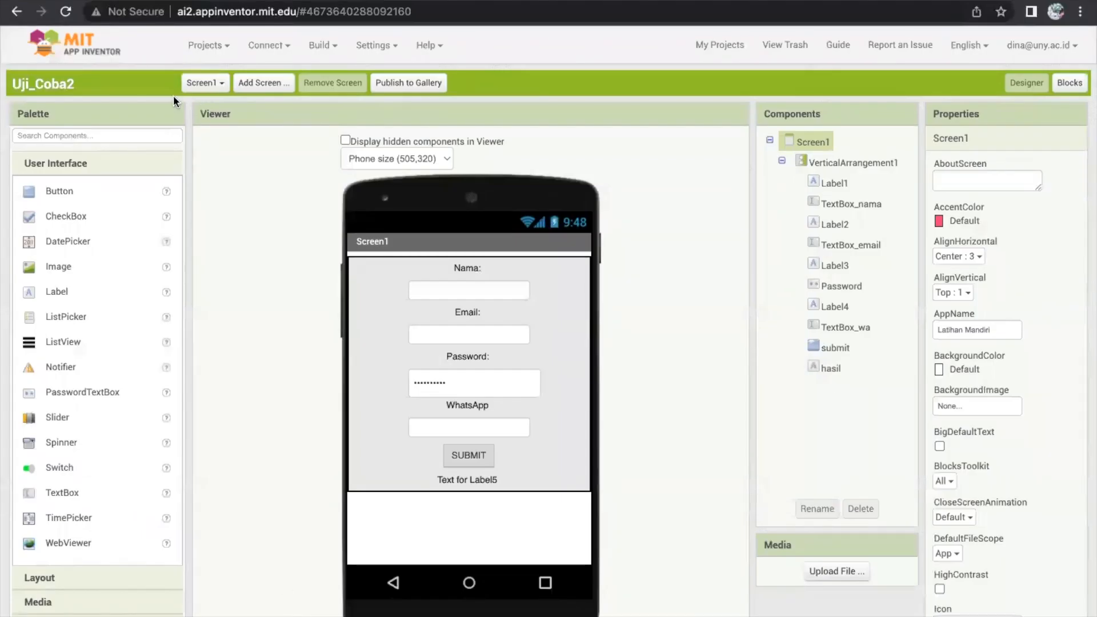
Go to the list of all projects and begin creating a new project
left_click(202, 48)
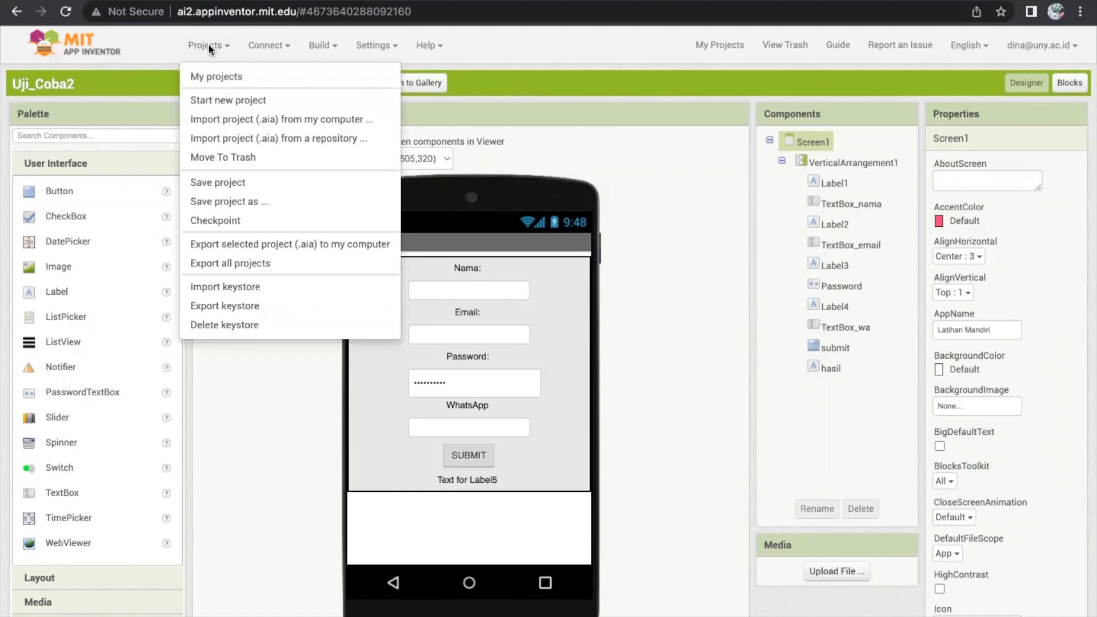
left_click(211, 76)
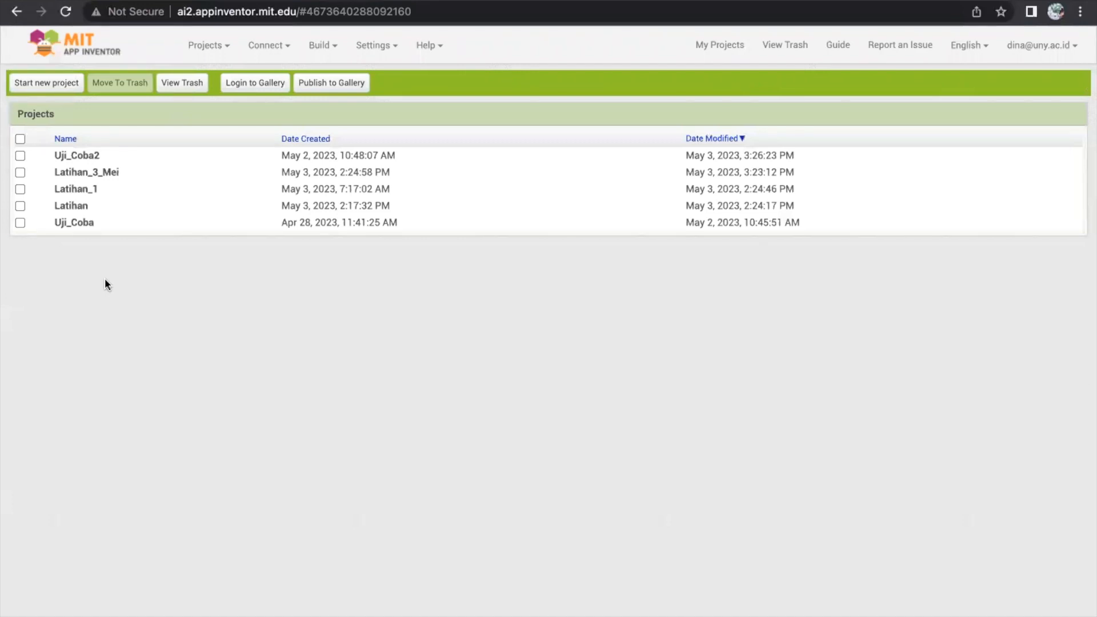
left_click(201, 51)
left_click(48, 85)
left_click(49, 91)
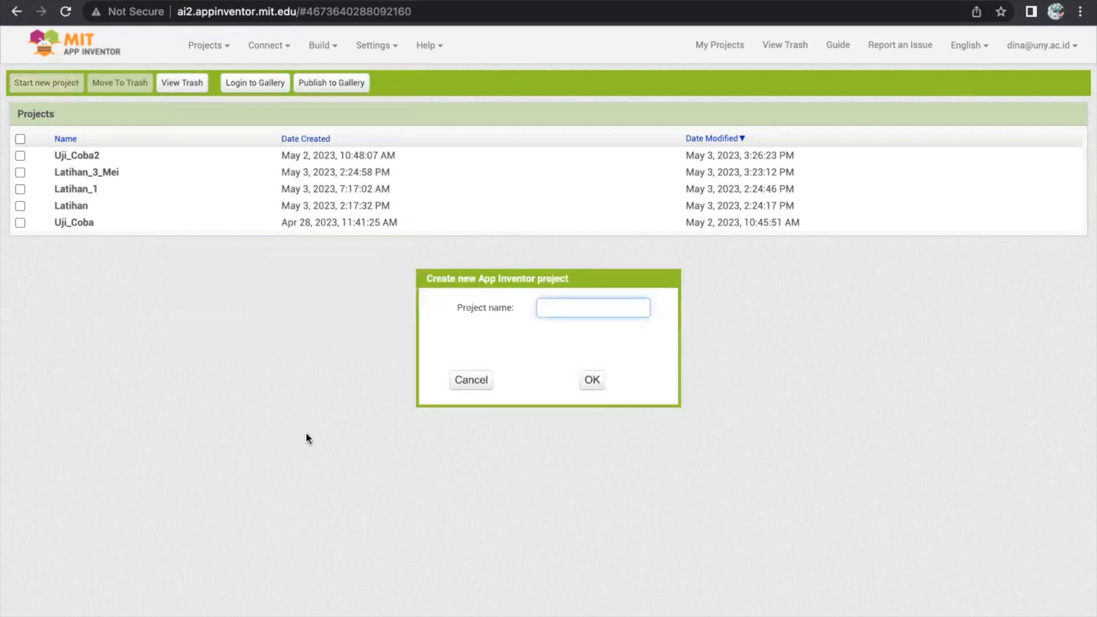
Try to name the new project "Pengenalan label, tombol, textbox"
type("Pengenlan")
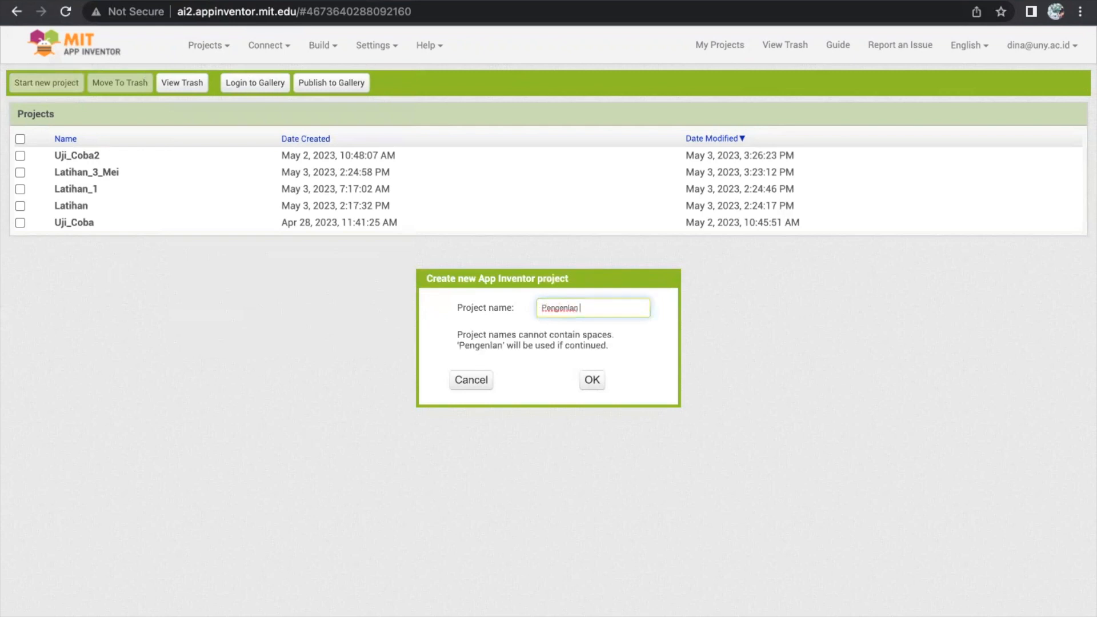
key("BackSpace")
key("BackSpace")
key("BackSpace")
key("BackSpace")
type("ala")
type("label")
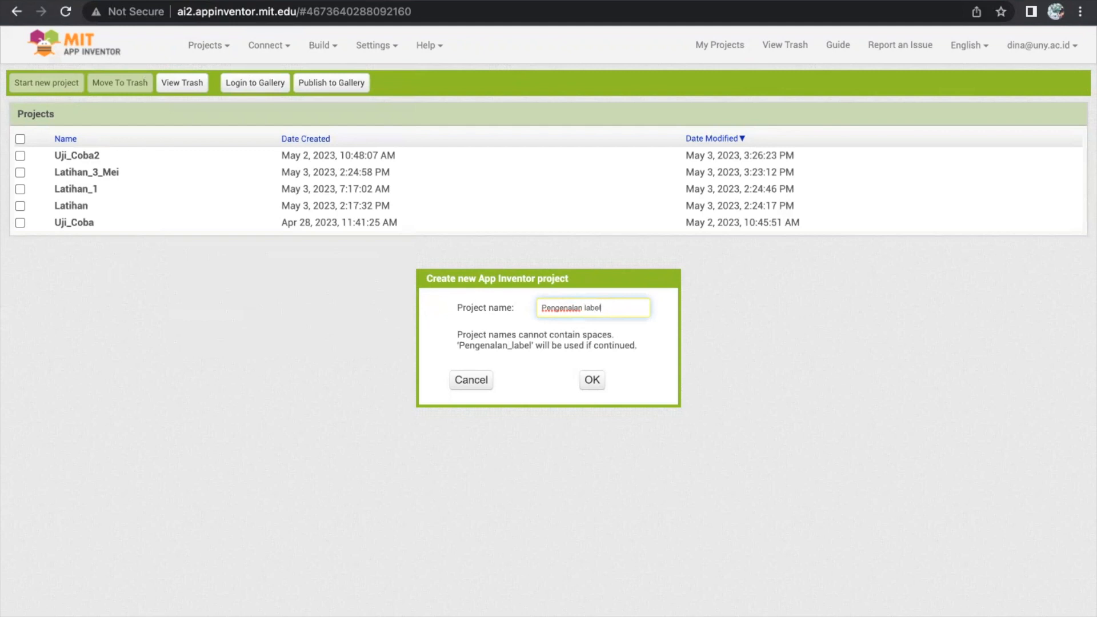
type(", ")
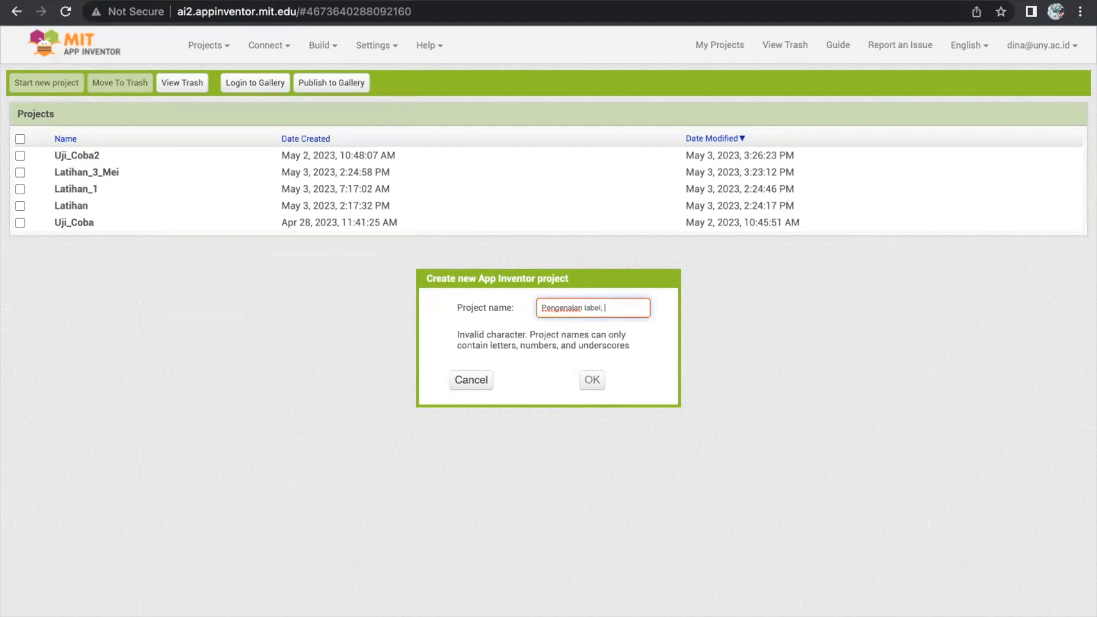
type("tombol, textbox")
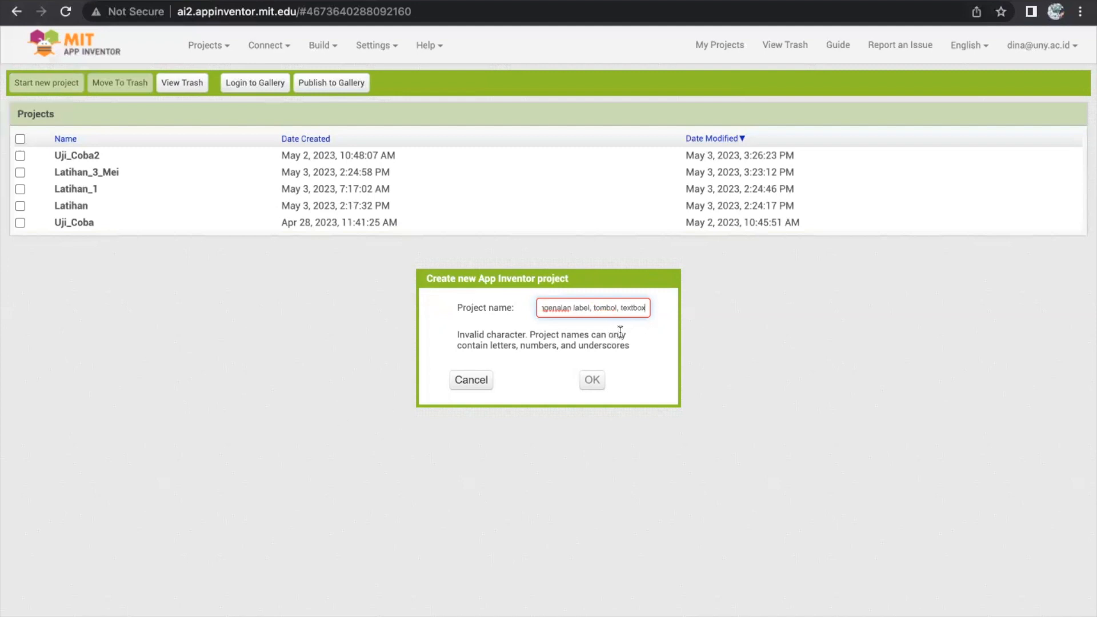
Replace the project name with "Pertemuan 1" and create the project
key("super+a")
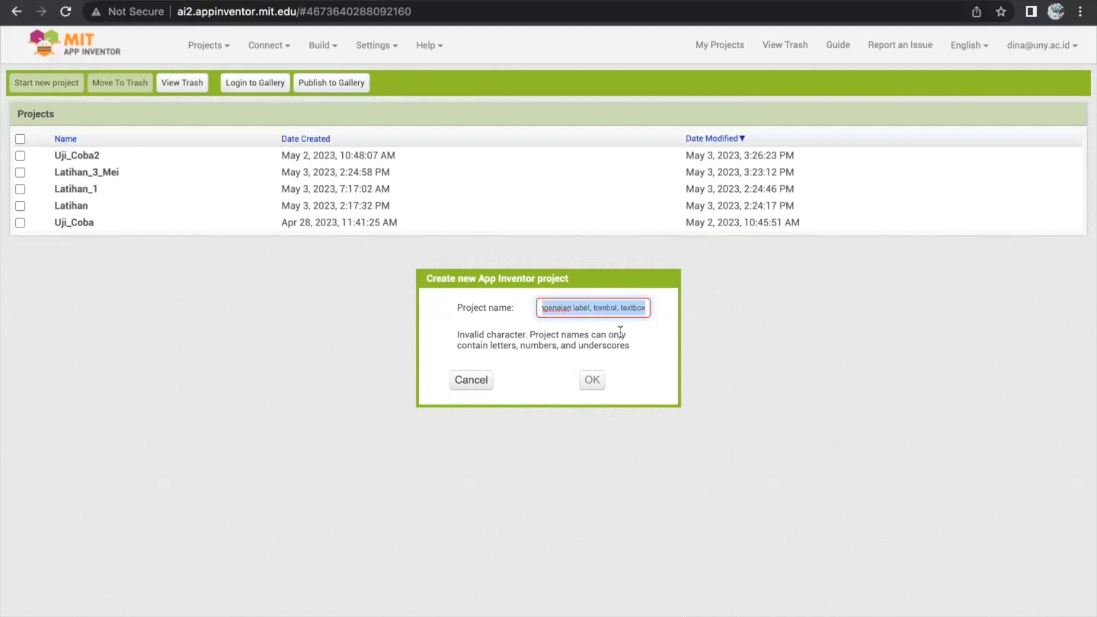
type("Pertem")
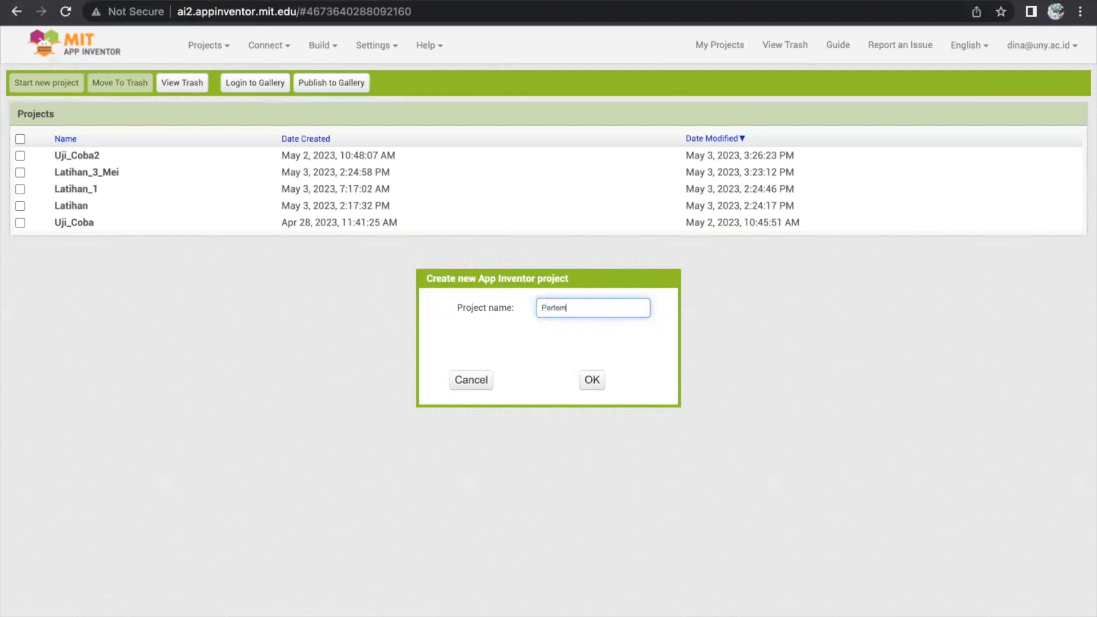
type("uan 1")
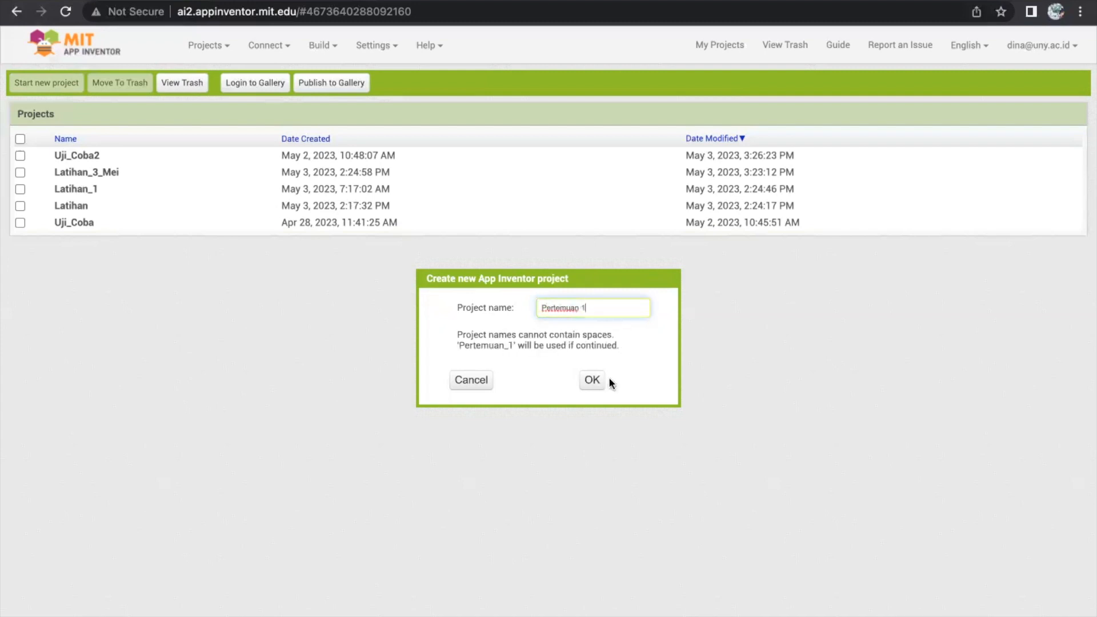
left_click(592, 381)
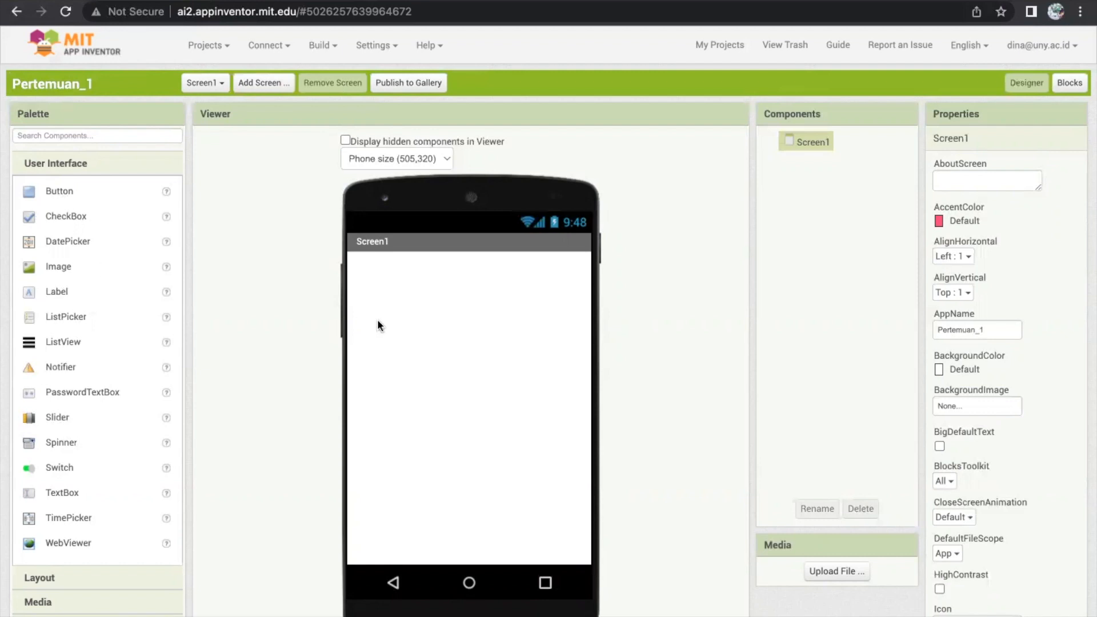
Examine the Layout, Media, Drawing and Animation, Maps, Charts and Sensors components available for the app
scroll(83, 516, "down", 2)
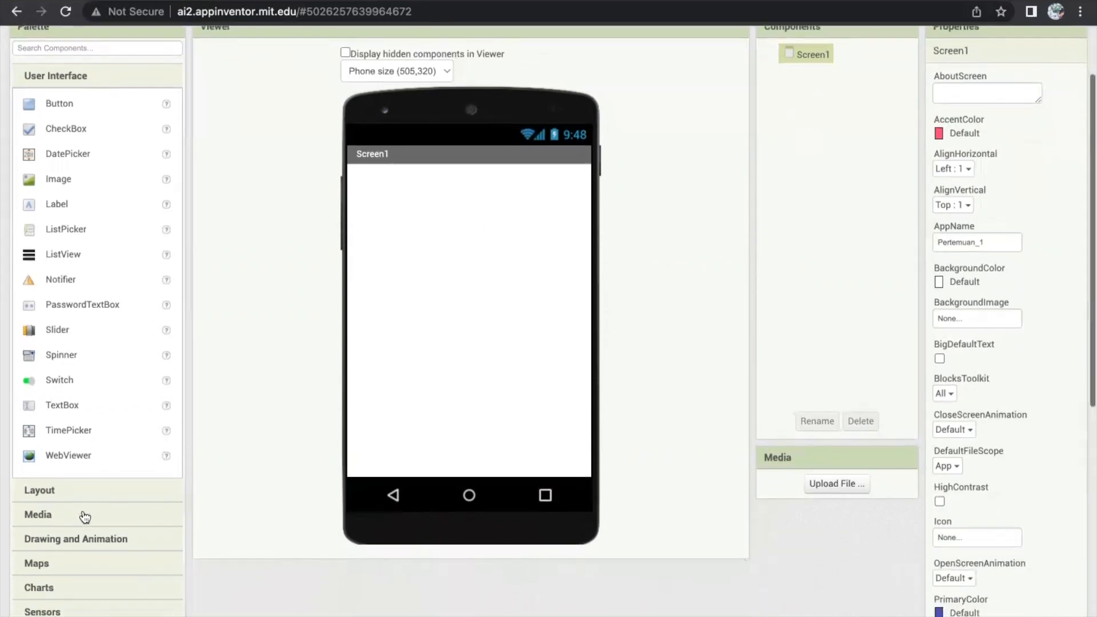
left_click(41, 456)
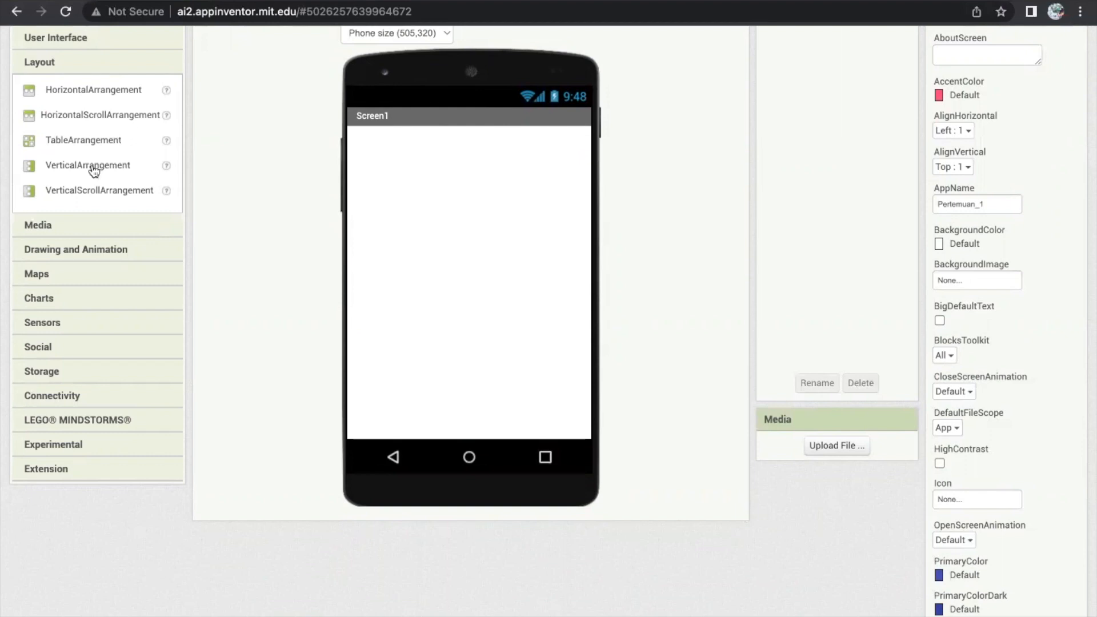
left_click(43, 226)
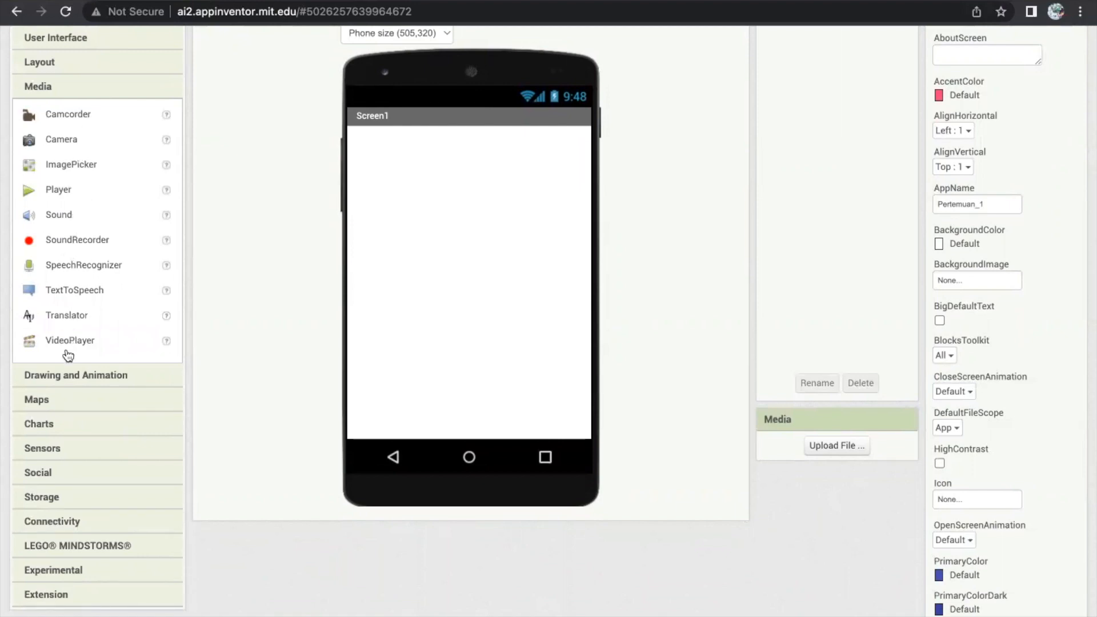
scroll(69, 365, "down", 1)
left_click(69, 341)
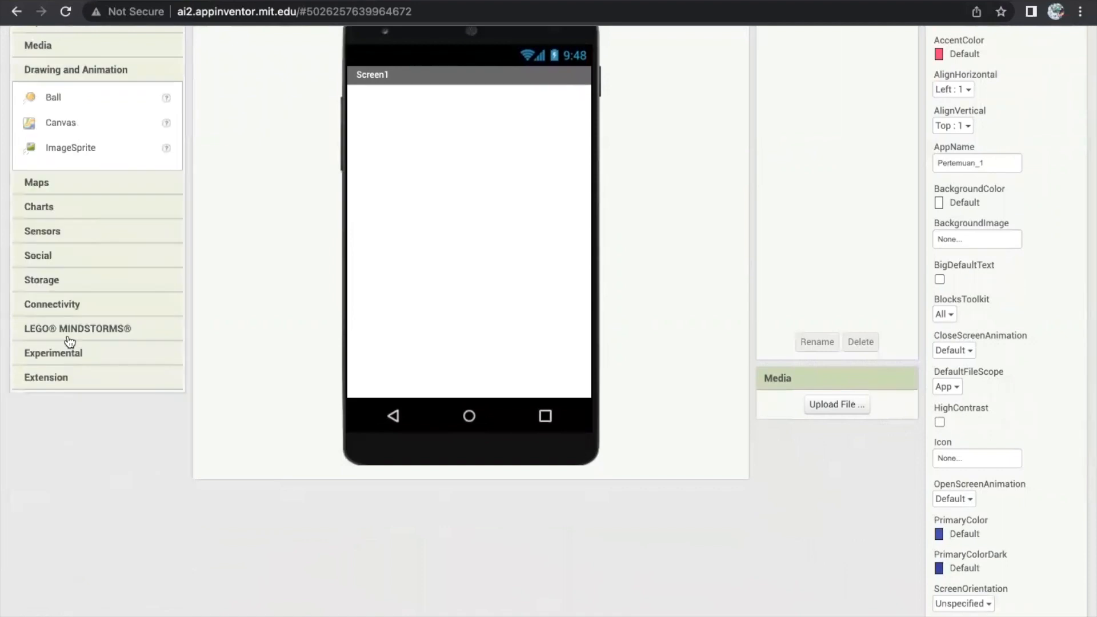
left_click(52, 185)
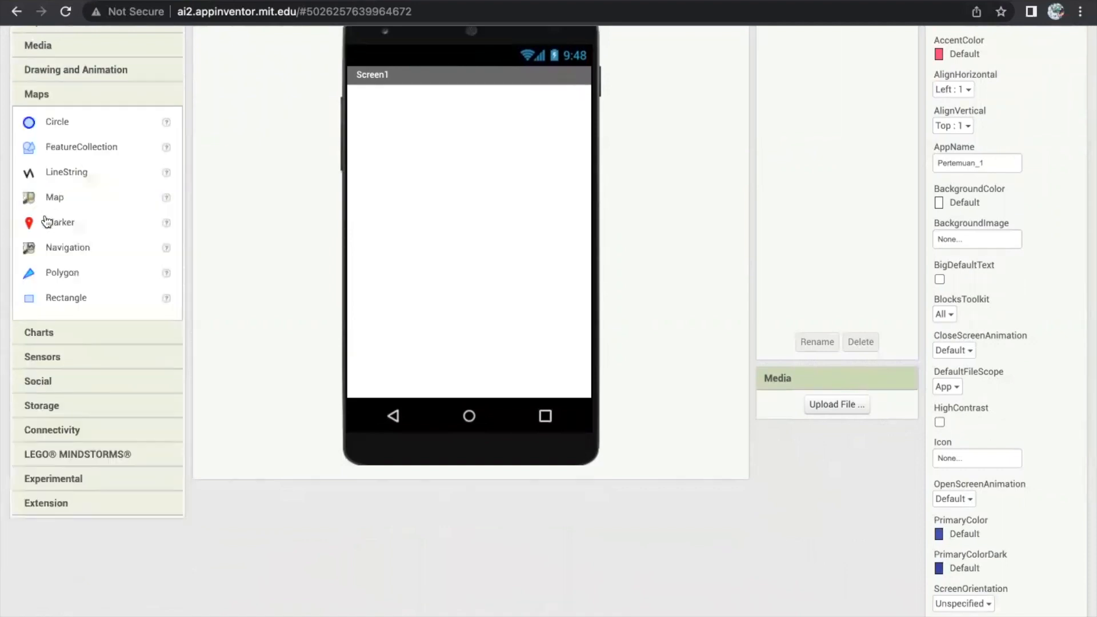
left_click(43, 334)
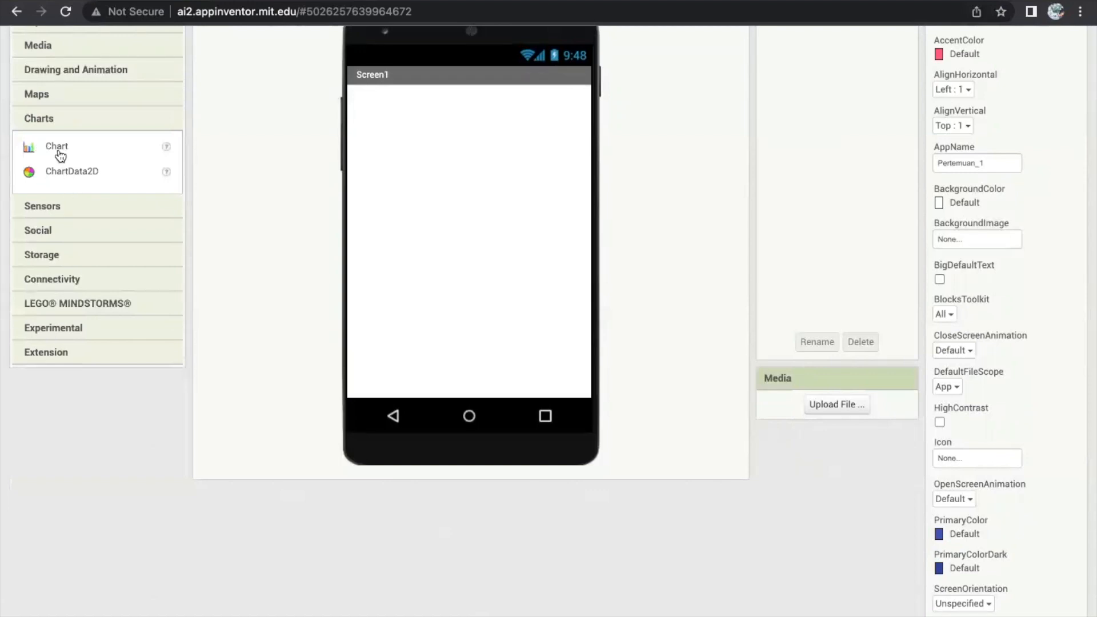
left_click(49, 211)
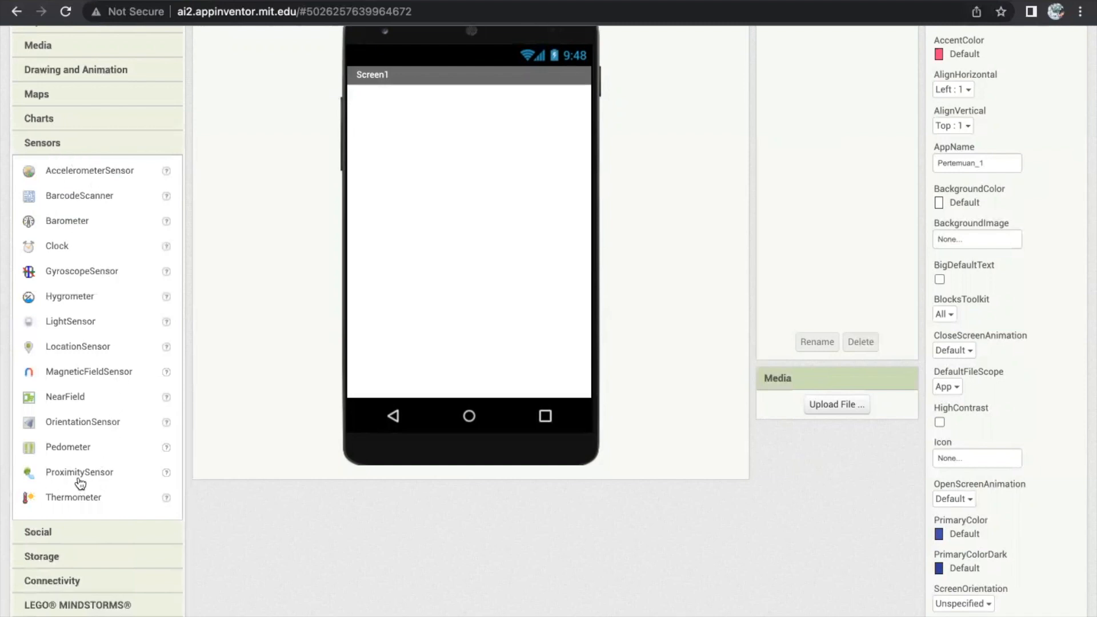
Examine the Social, Storage, Connectivity, LEGO MINDSTORMS, Experimental and Extension component categories
scroll(89, 466, "down", 2)
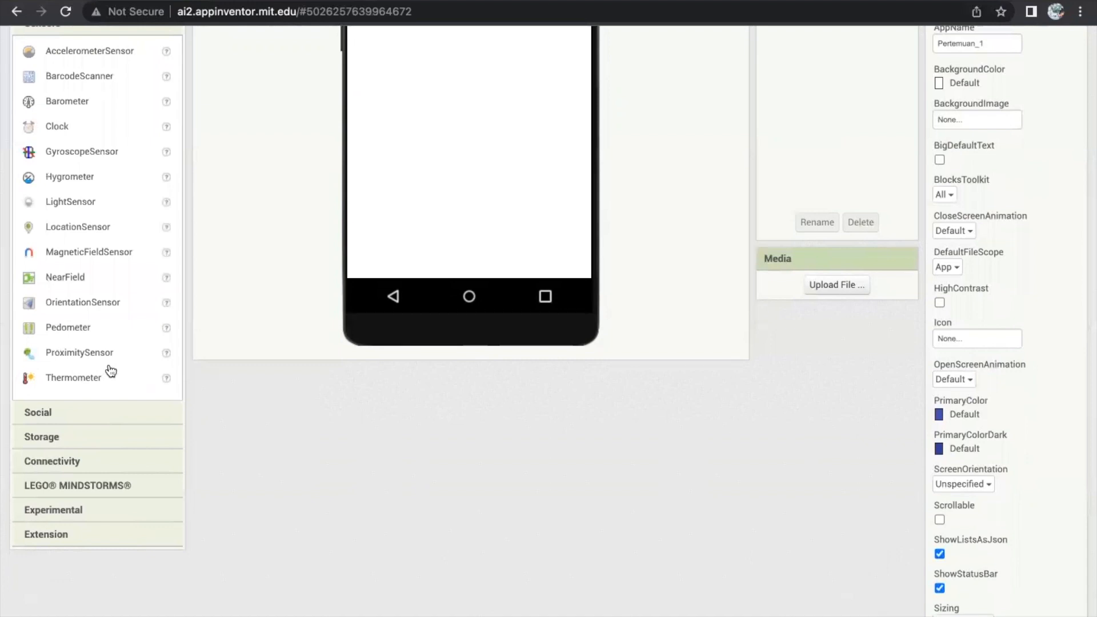
left_click(63, 411)
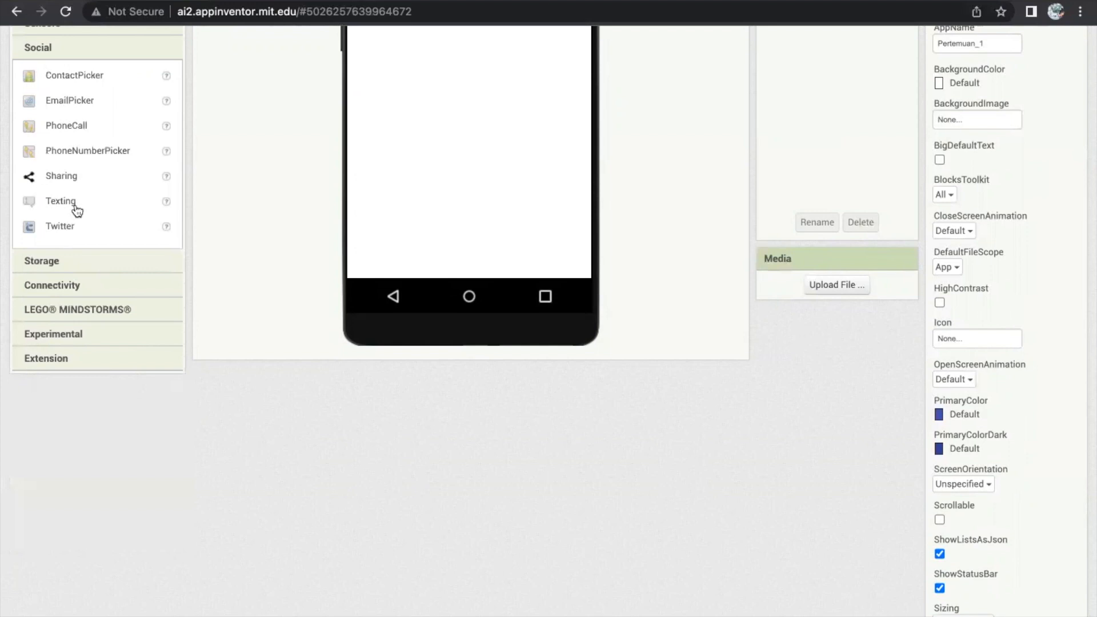
left_click(54, 262)
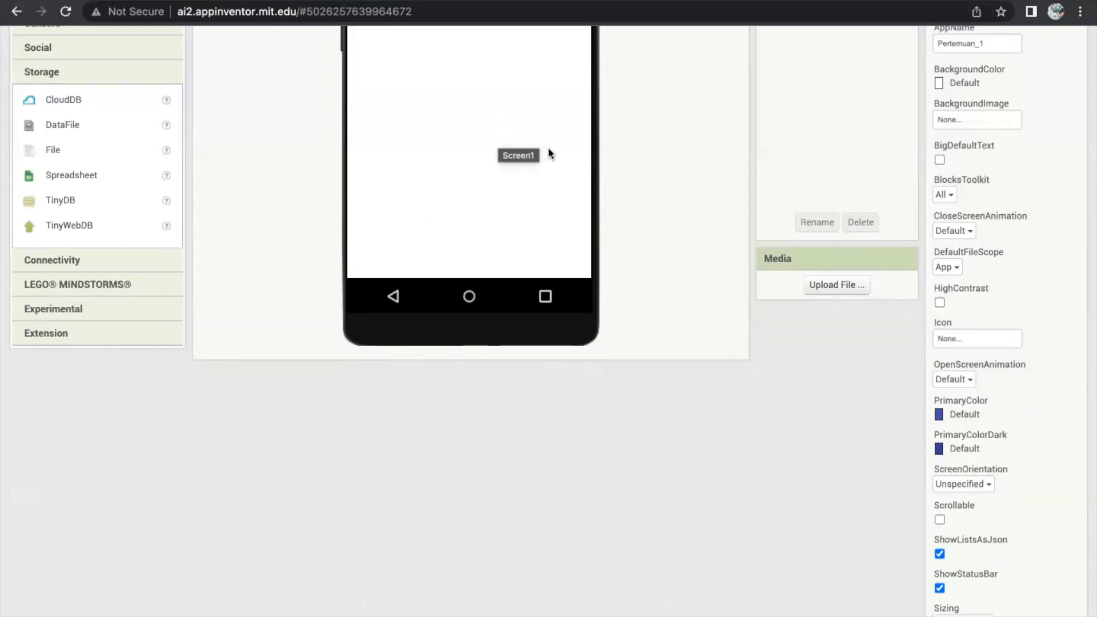
mouse_move(632, 1)
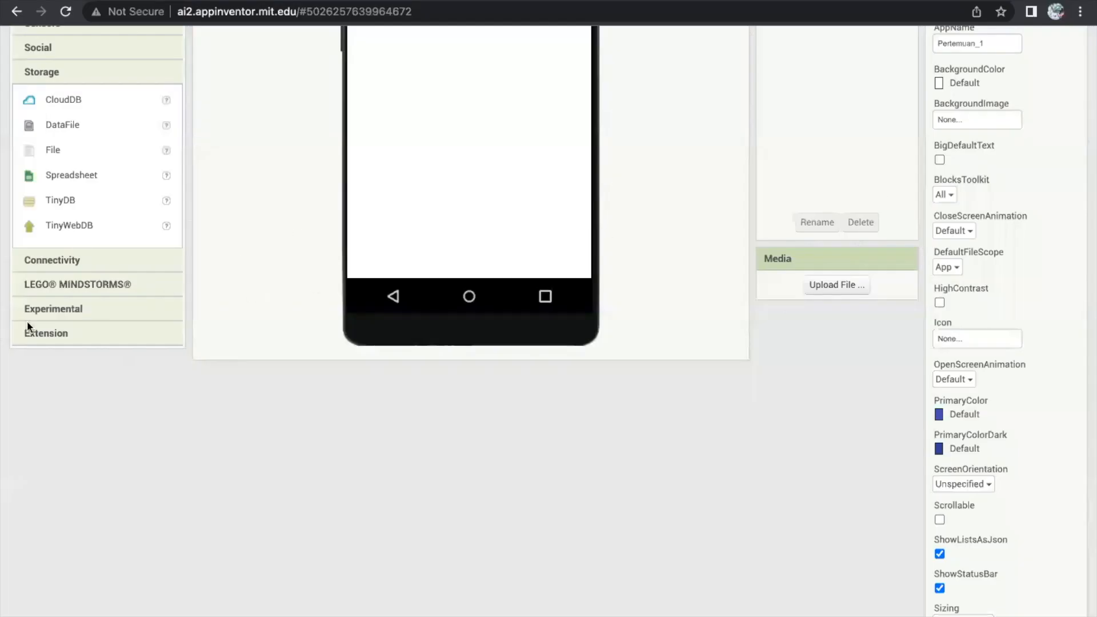
left_click(71, 261)
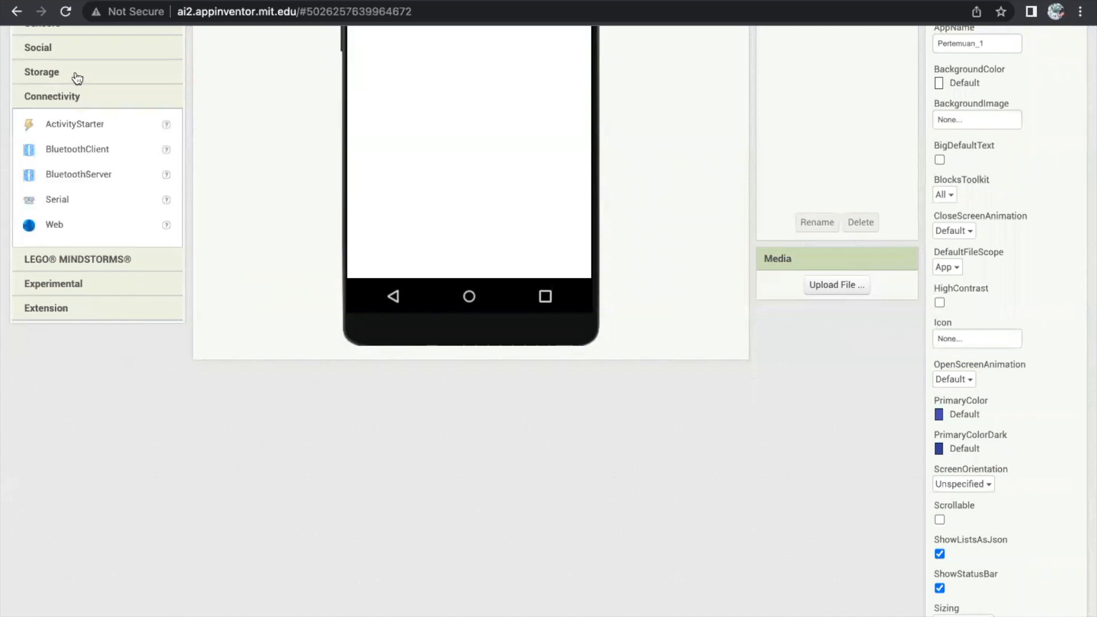
left_click(58, 262)
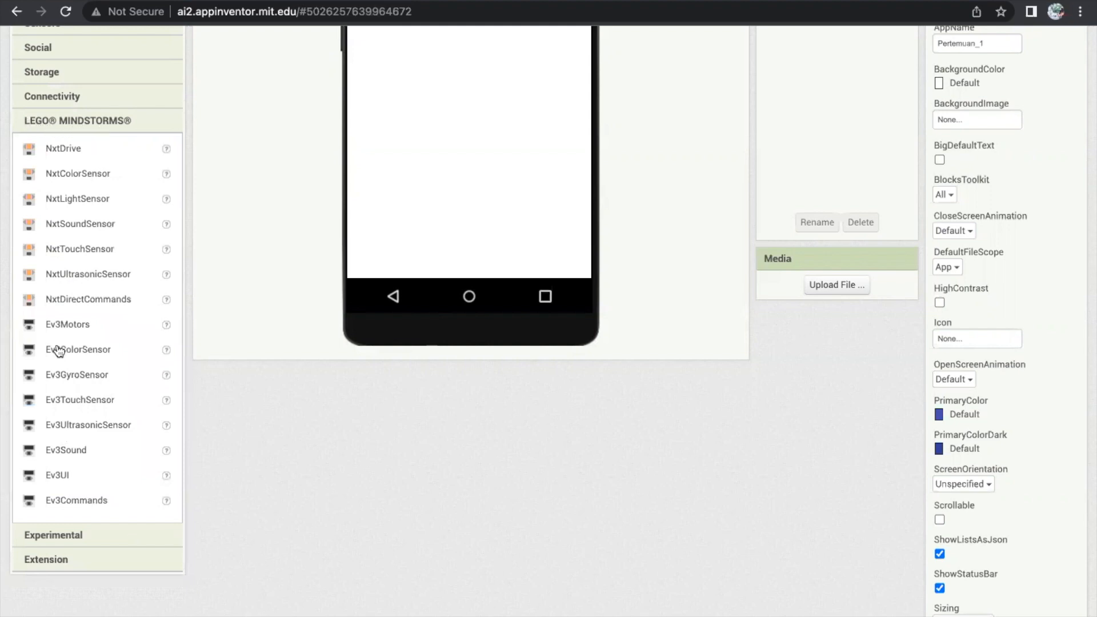
left_click(53, 536)
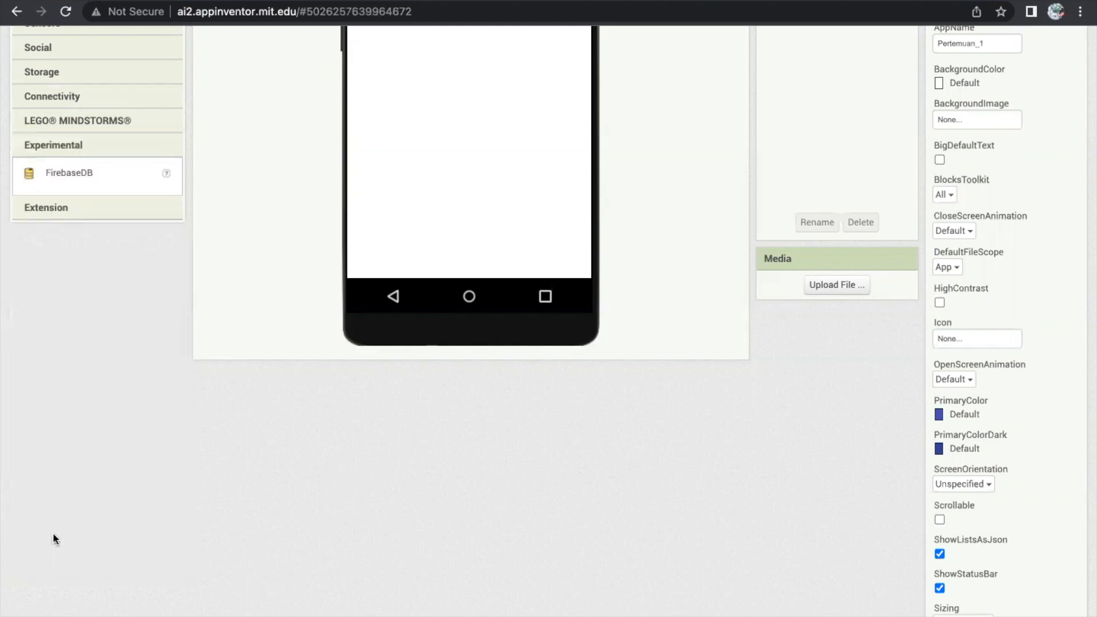
left_click(62, 214)
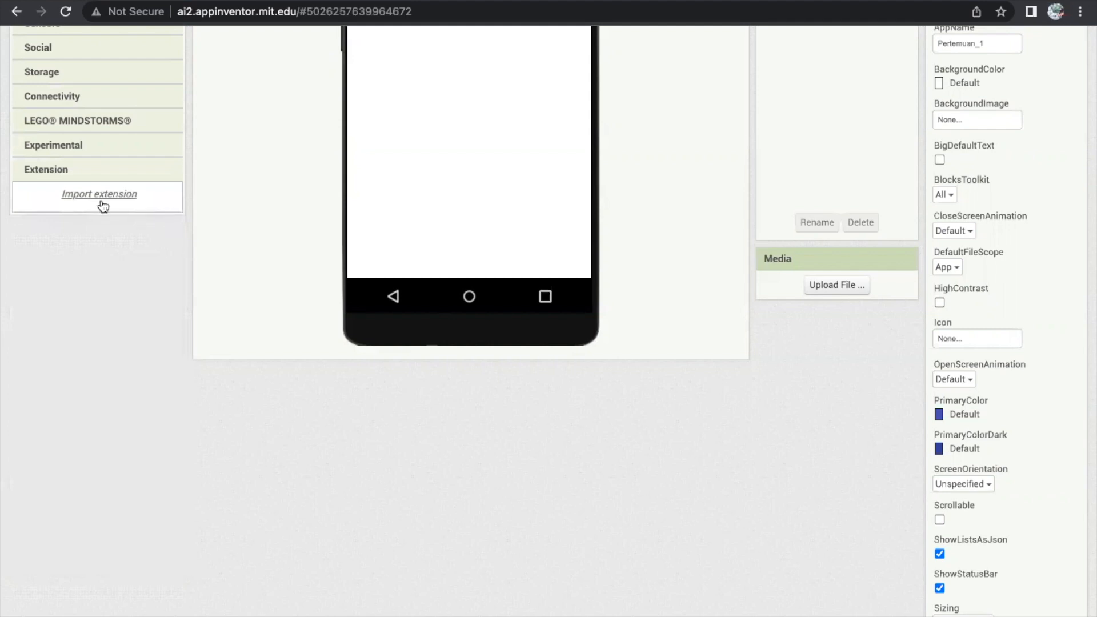
Examine the commands available for managing, importing, saving and exporting projects
scroll(245, 229, "up", 5)
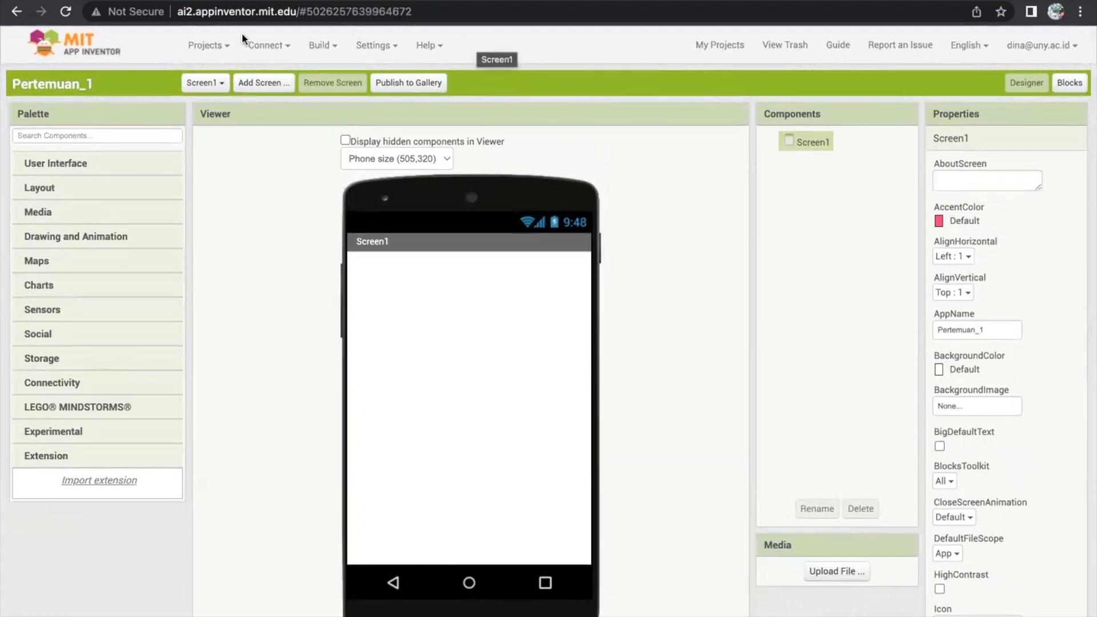
left_click(202, 49)
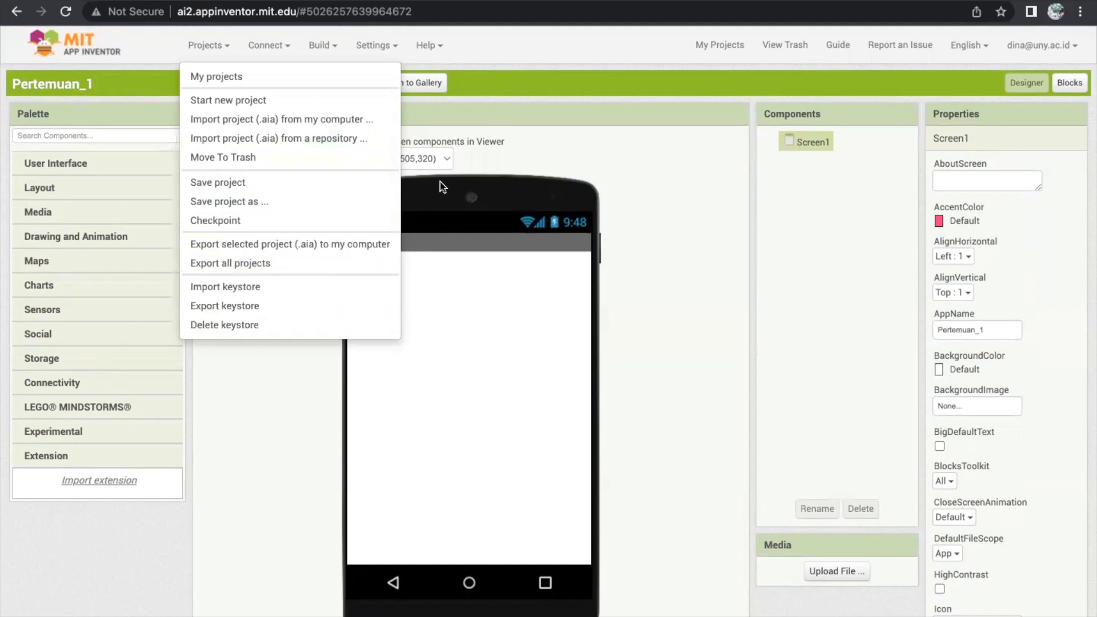
left_click(498, 147)
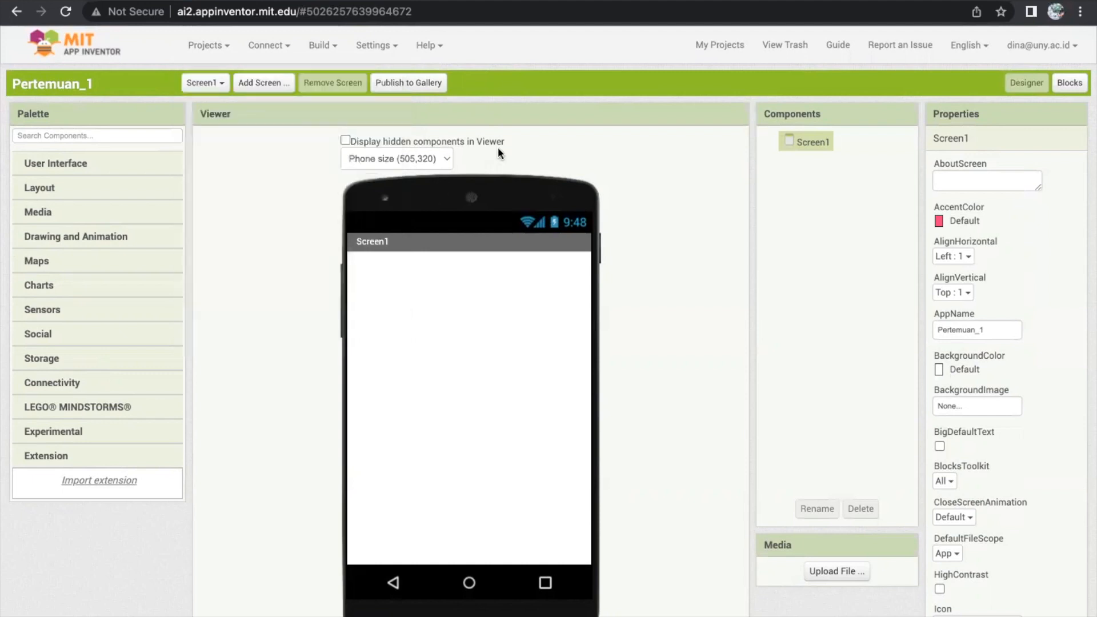
Examine the project's screen list, the new-screen dialog and the preview size options without adding a screen
left_click(208, 85)
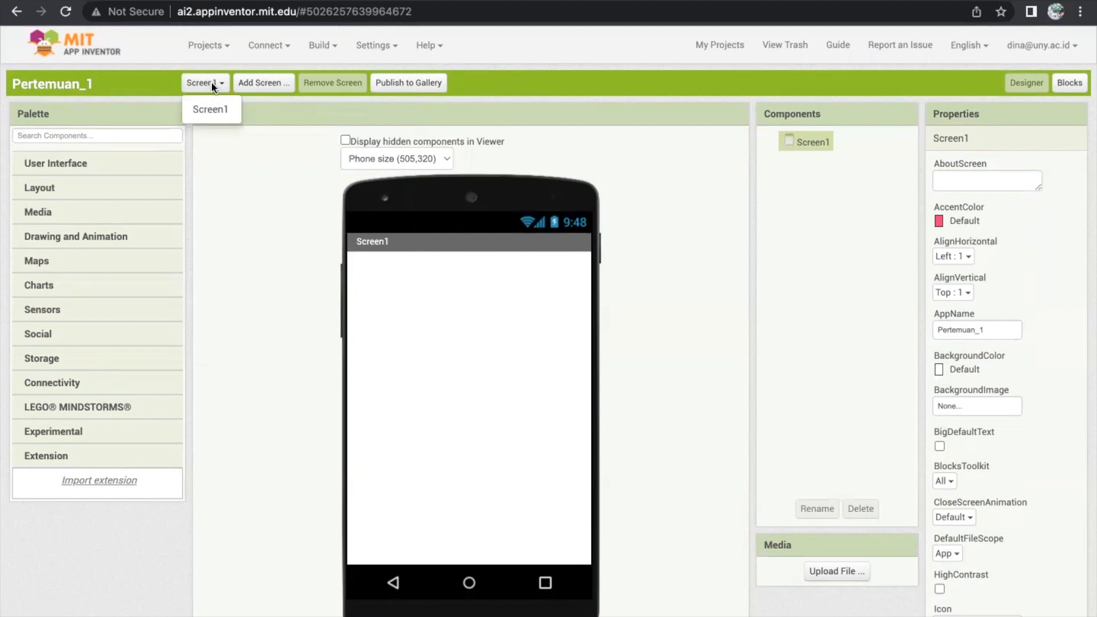
left_click(219, 116)
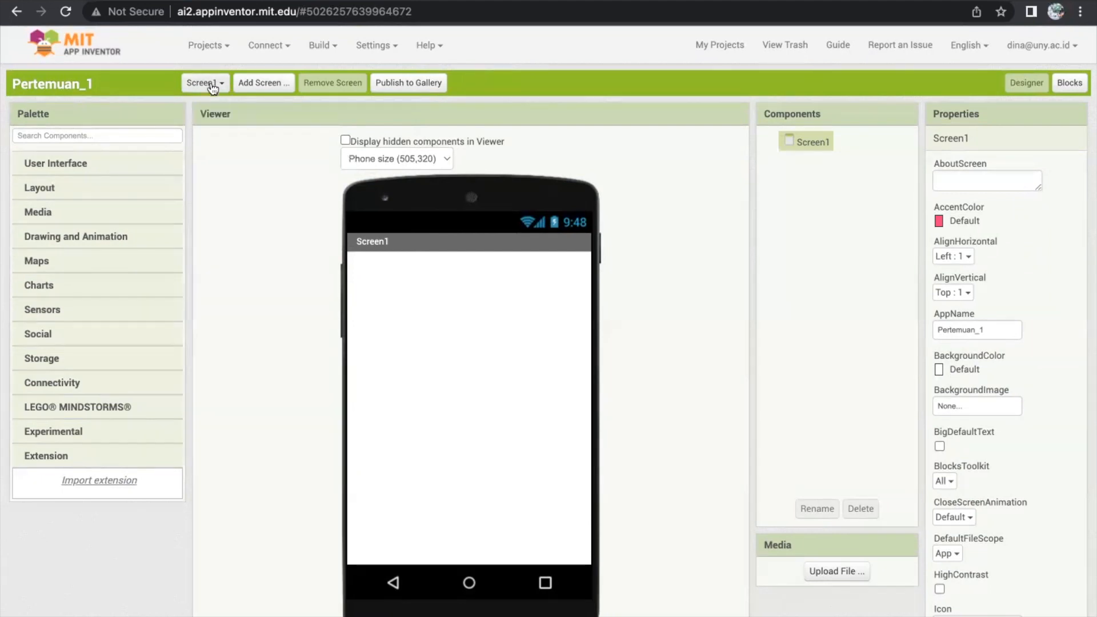
left_click(262, 83)
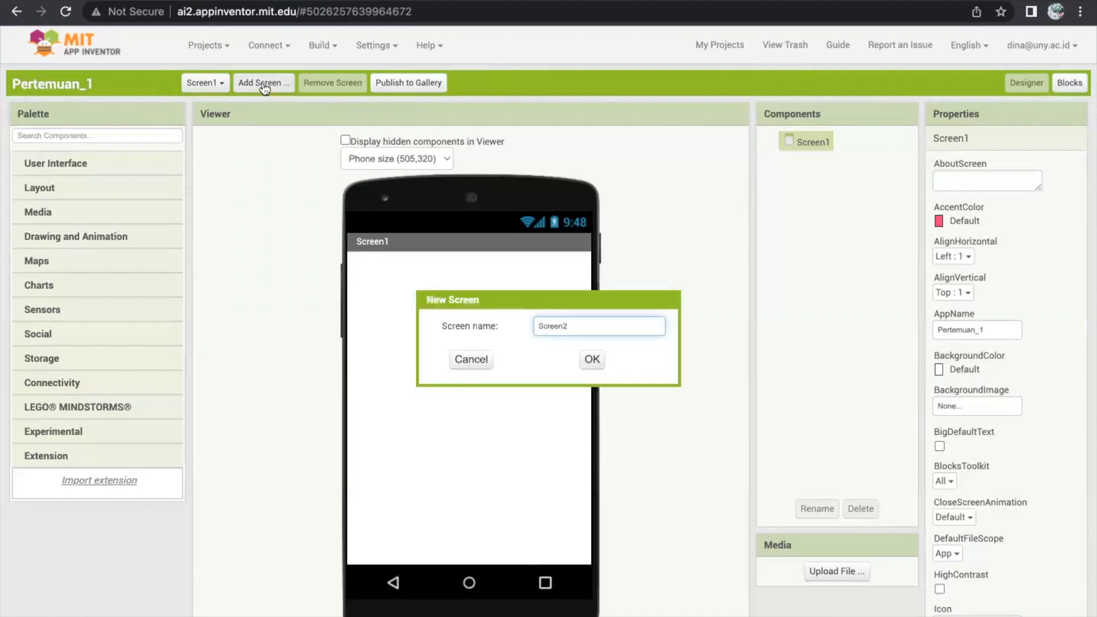
left_click(483, 360)
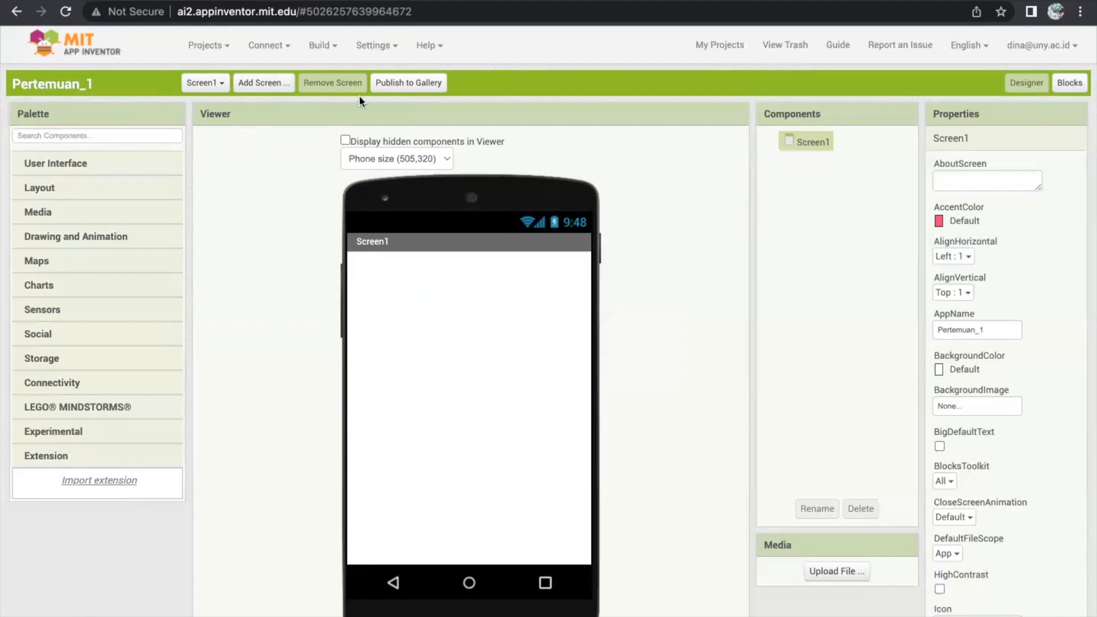
left_click(413, 159)
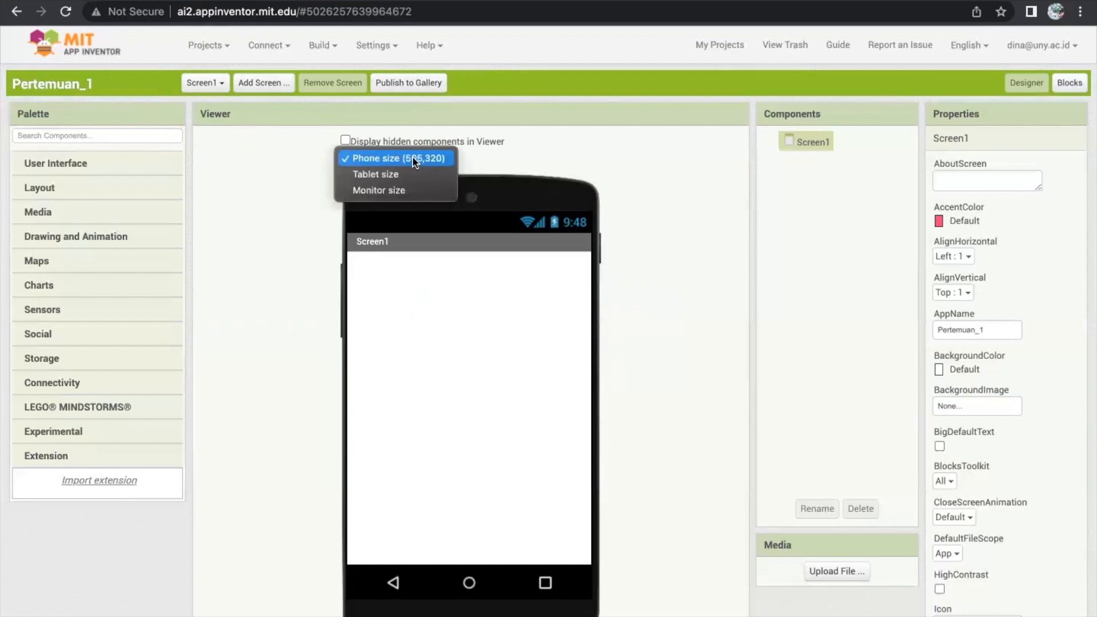
left_click(384, 158)
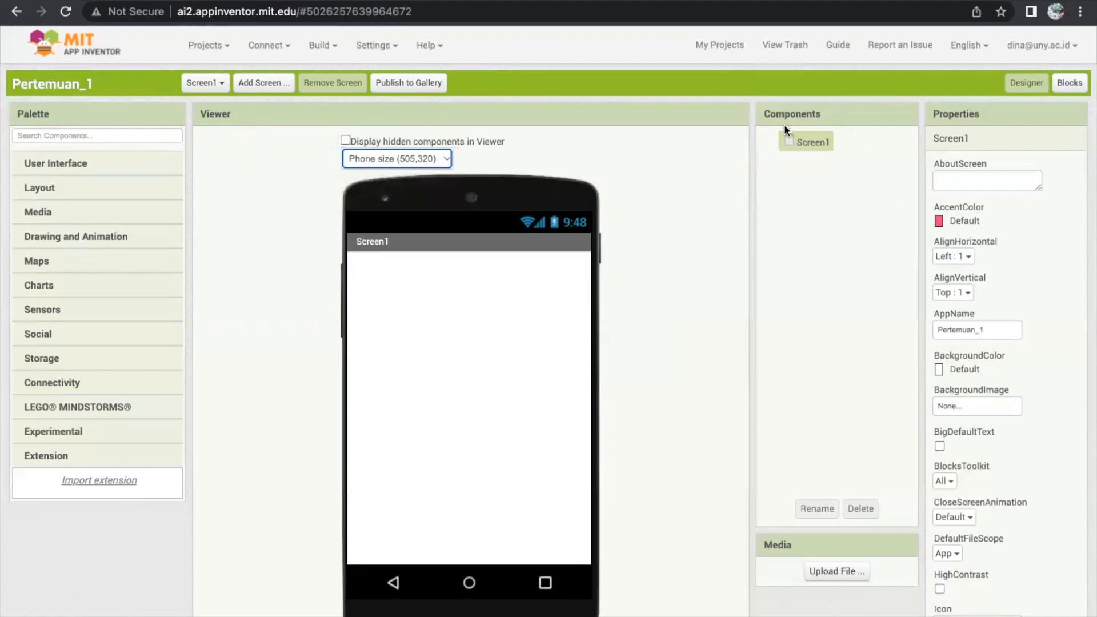
Add a Button component to Screen1 and compare the button's properties with those of the screen
left_click(77, 171)
left_click_drag(59, 197, 374, 295)
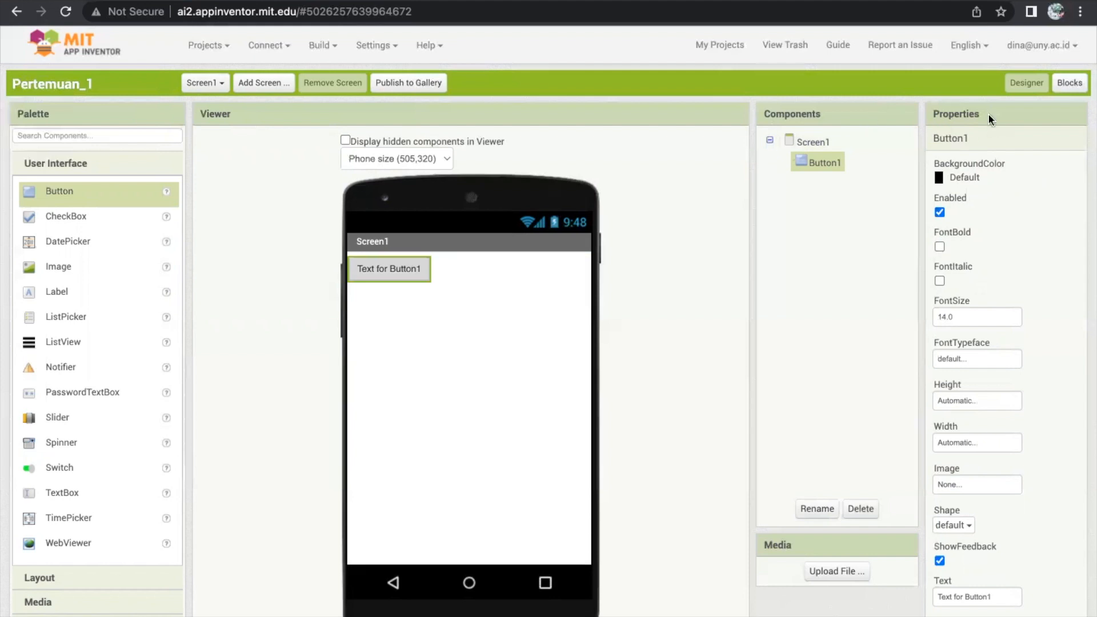
left_click(457, 308)
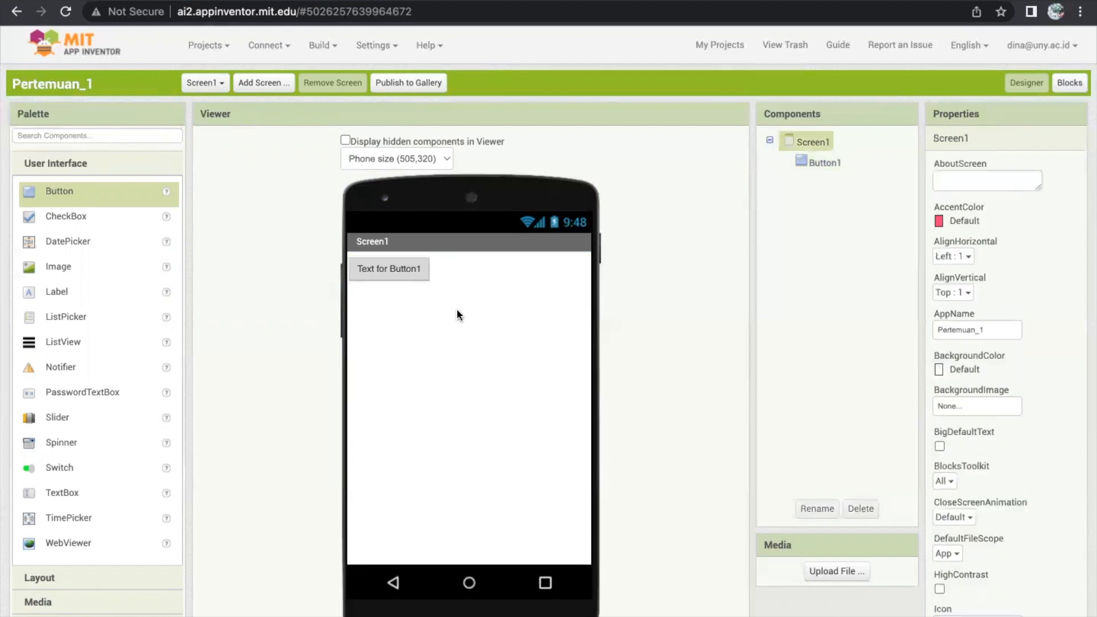
left_click(818, 162)
left_click(811, 142)
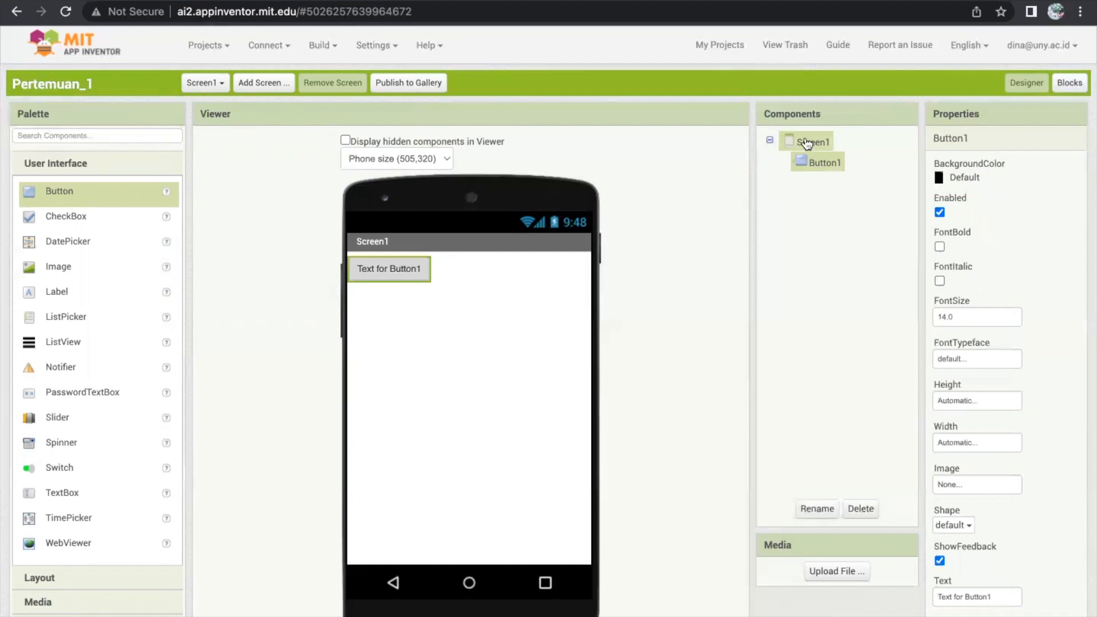
left_click(821, 162)
left_click(813, 143)
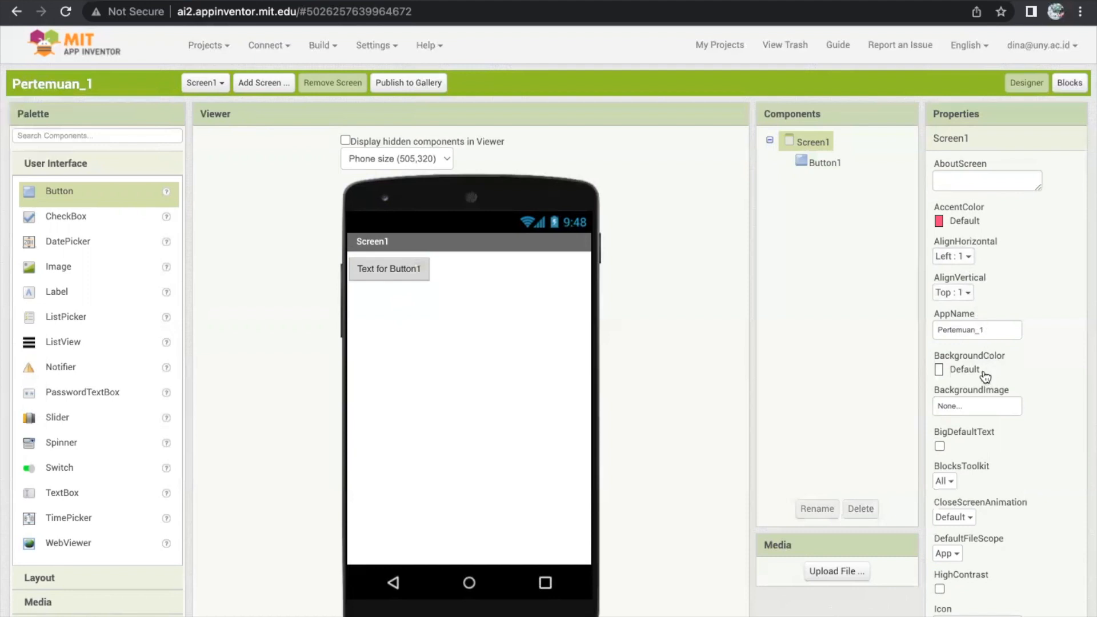
Try Yellow as Screen1's background color and restore the Default color
scroll(985, 376, "down", 1)
left_click(940, 331)
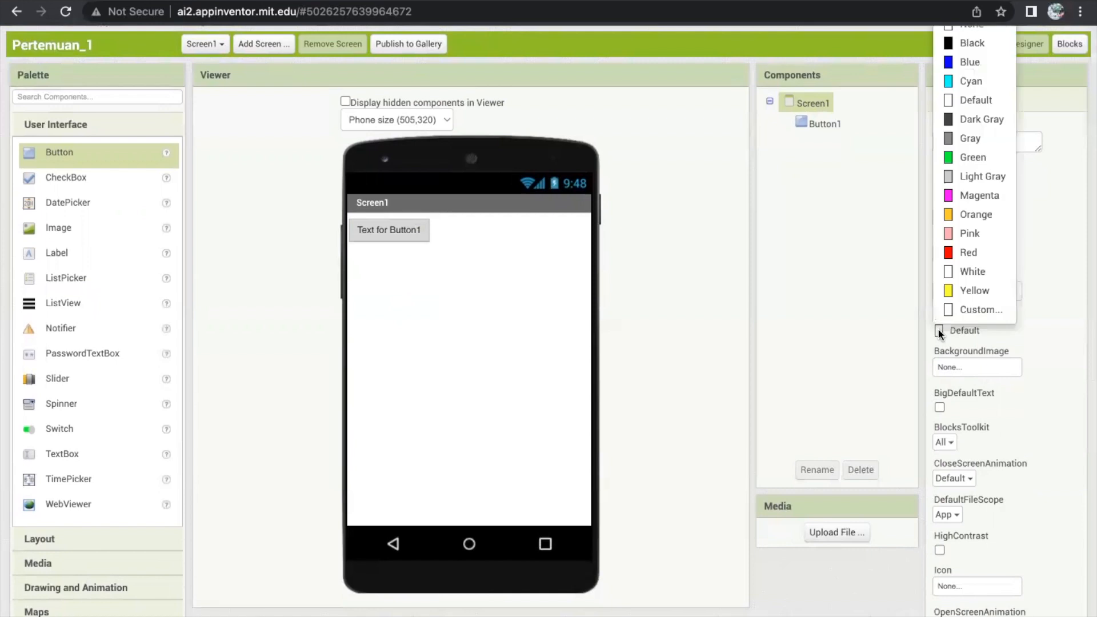
left_click(968, 290)
left_click(938, 331)
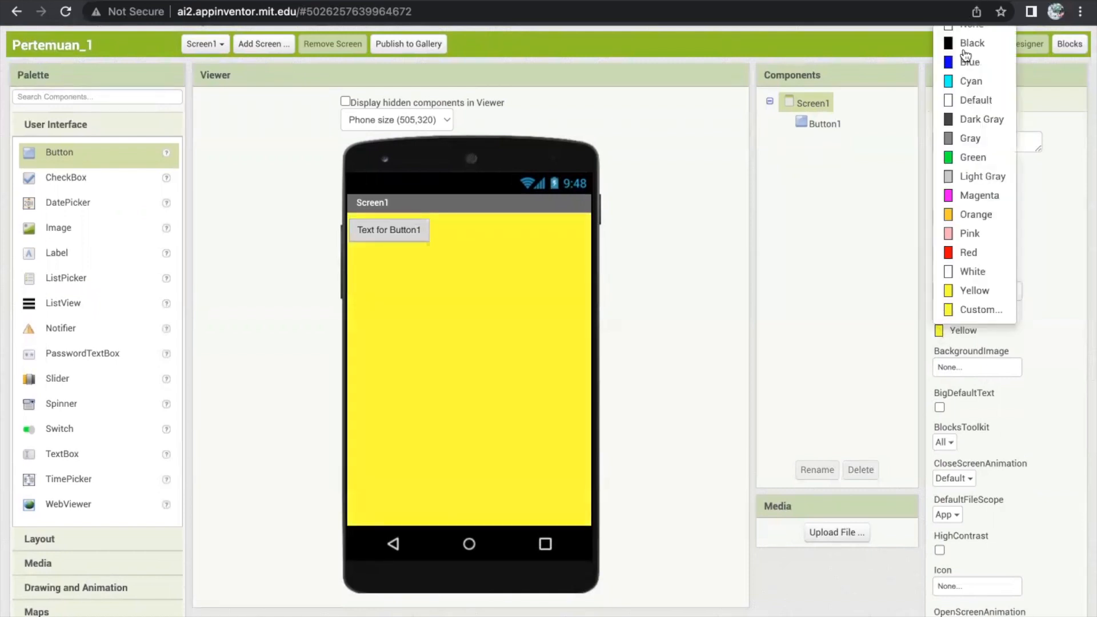
left_click(974, 100)
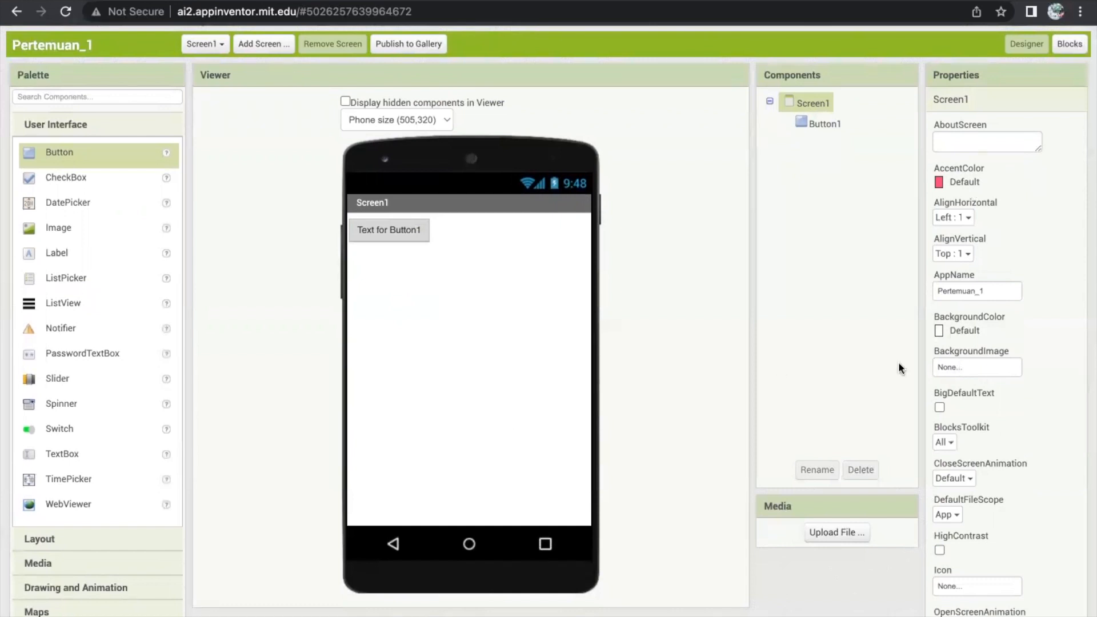
Examine the file choices for Screen1's BackgroundImage and Icon properties, leaving both at None
left_click(958, 362)
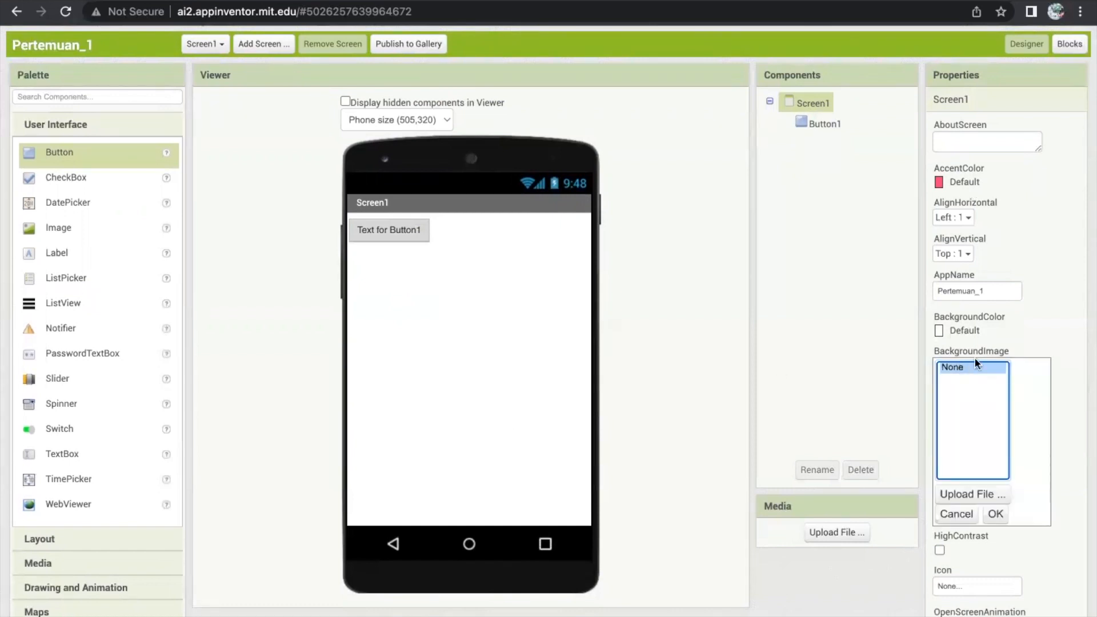
left_click(1000, 344)
left_click(969, 367)
left_click(1037, 342)
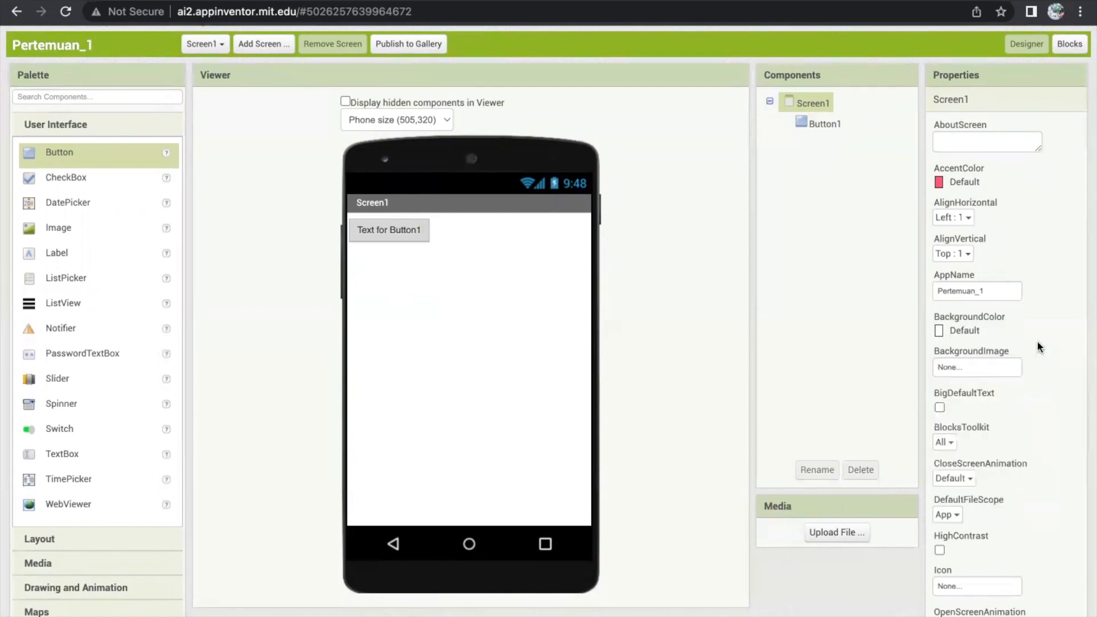
scroll(964, 441, "down", 3)
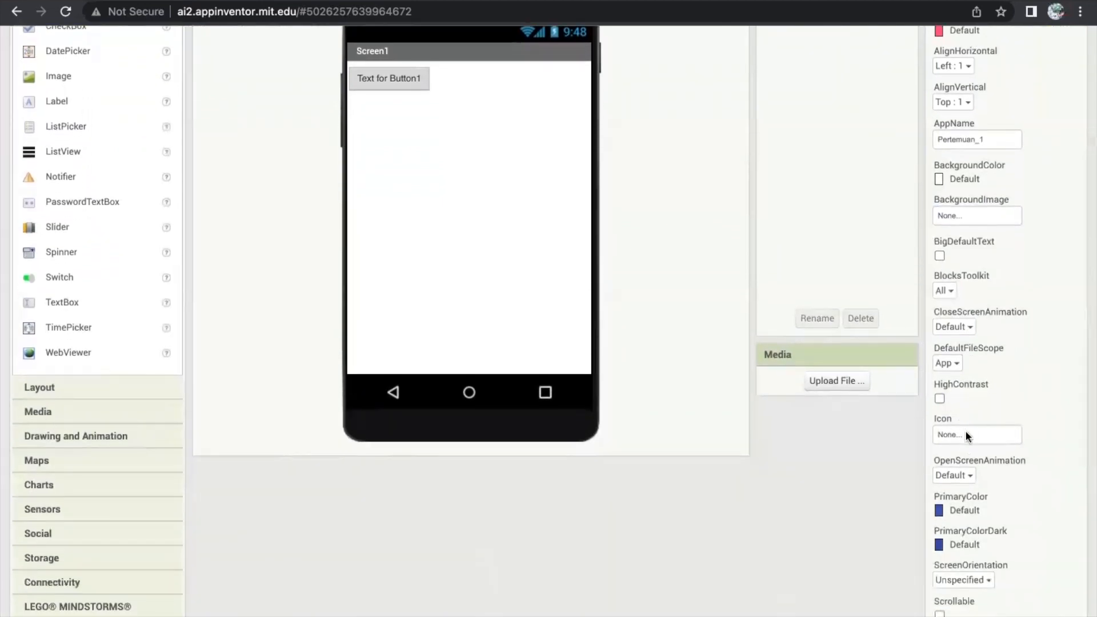
left_click(965, 432)
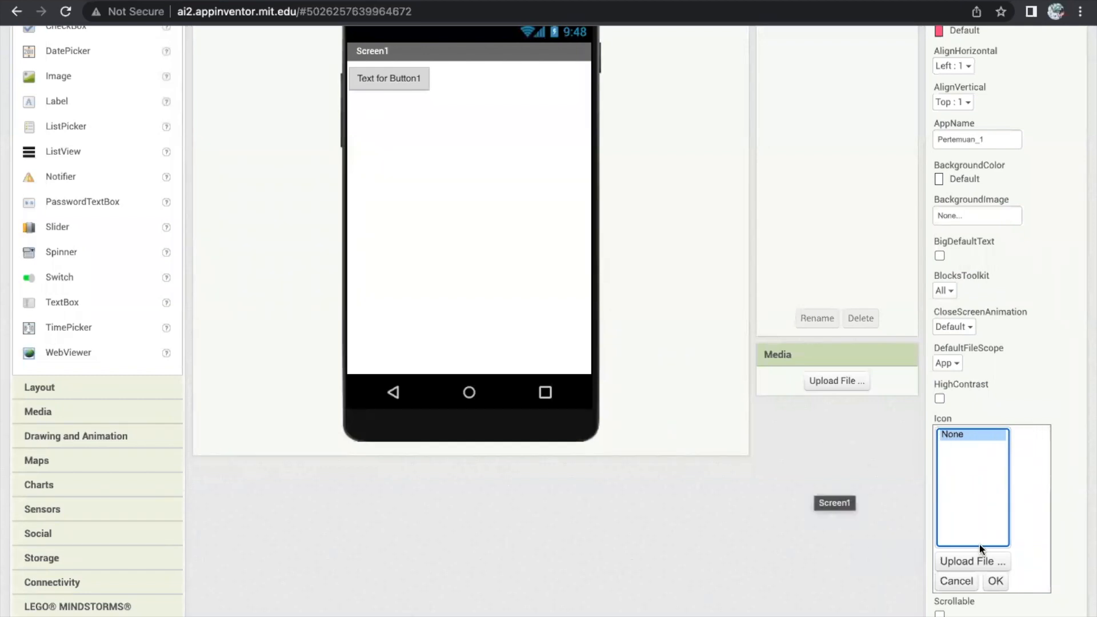
left_click(993, 580)
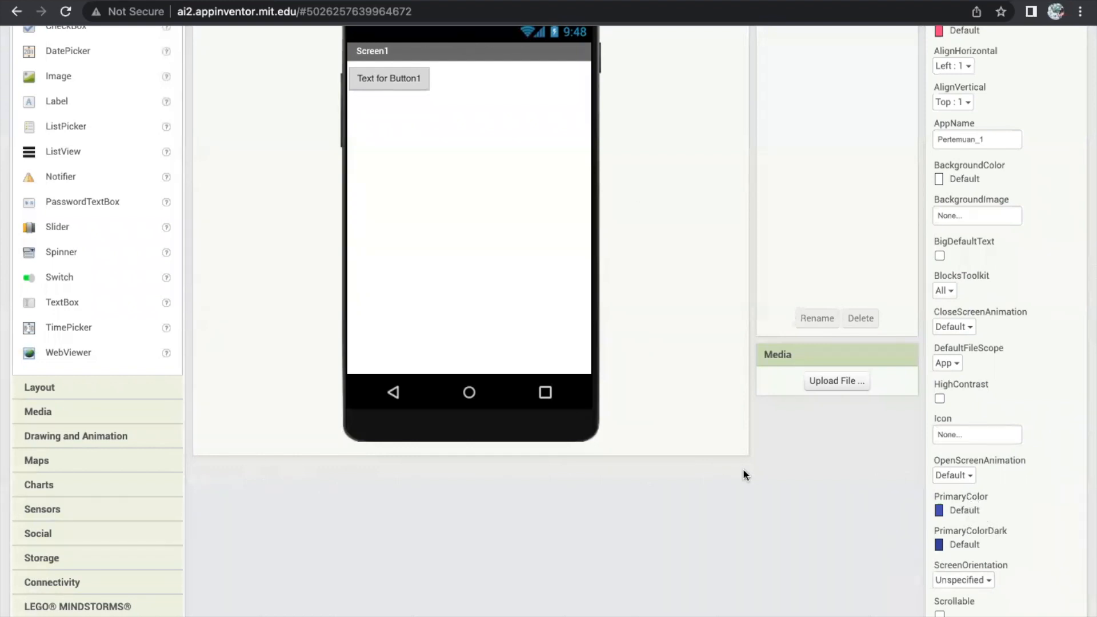
Try Cyan for both the PrimaryColor and PrimaryColorDark of Screen1 and check the phone preview
scroll(742, 468, "up", 1)
scroll(745, 474, "up", 2)
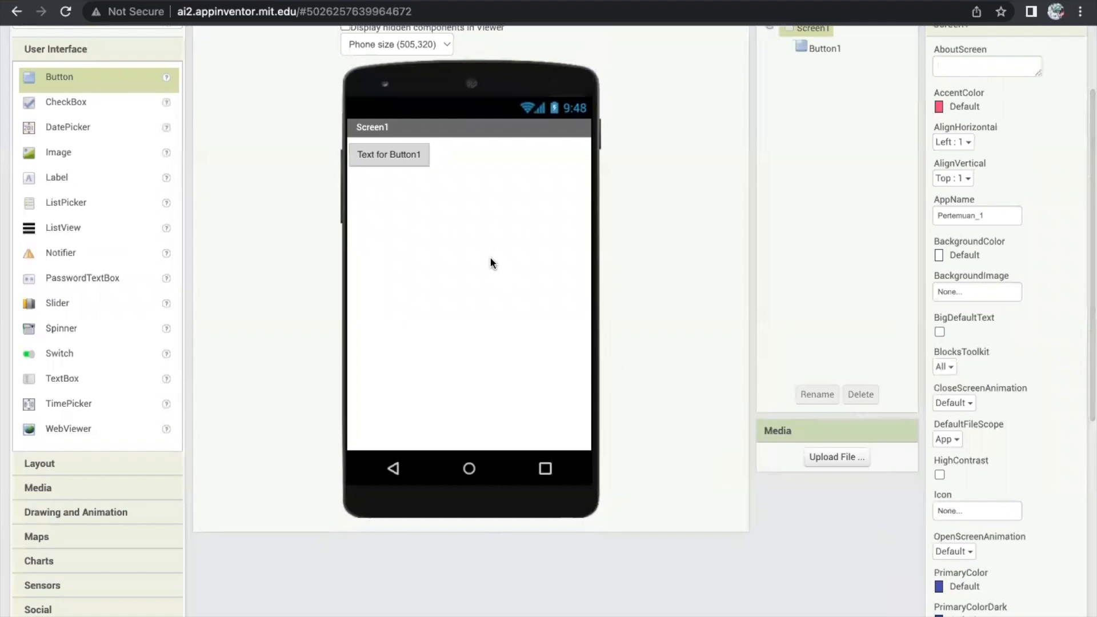
scroll(558, 454, "down", 5)
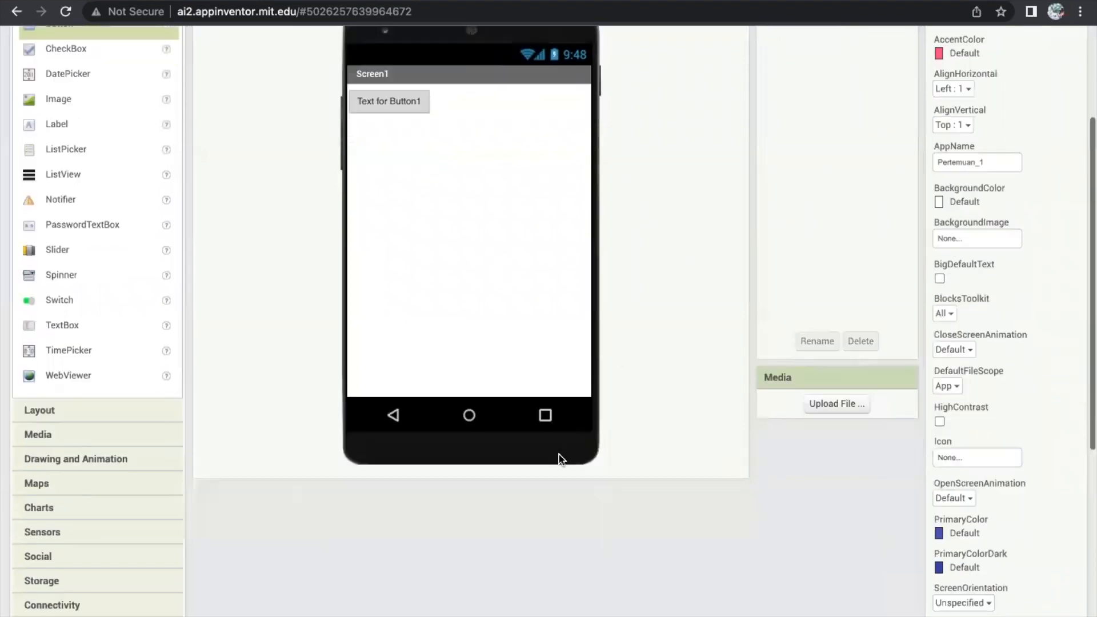
left_click(966, 456)
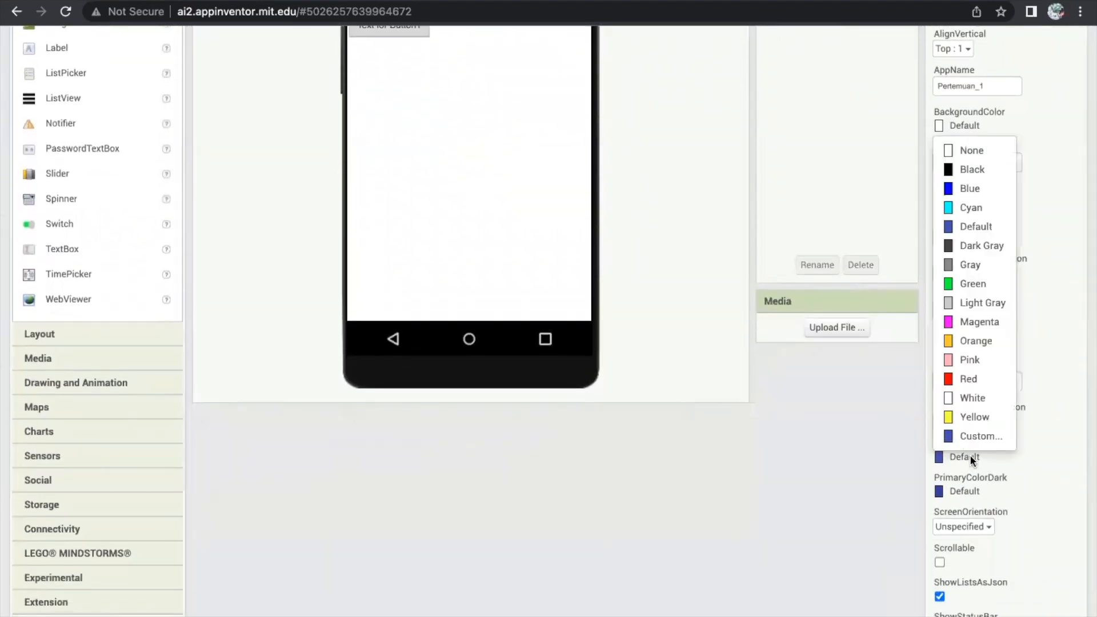
left_click(968, 203)
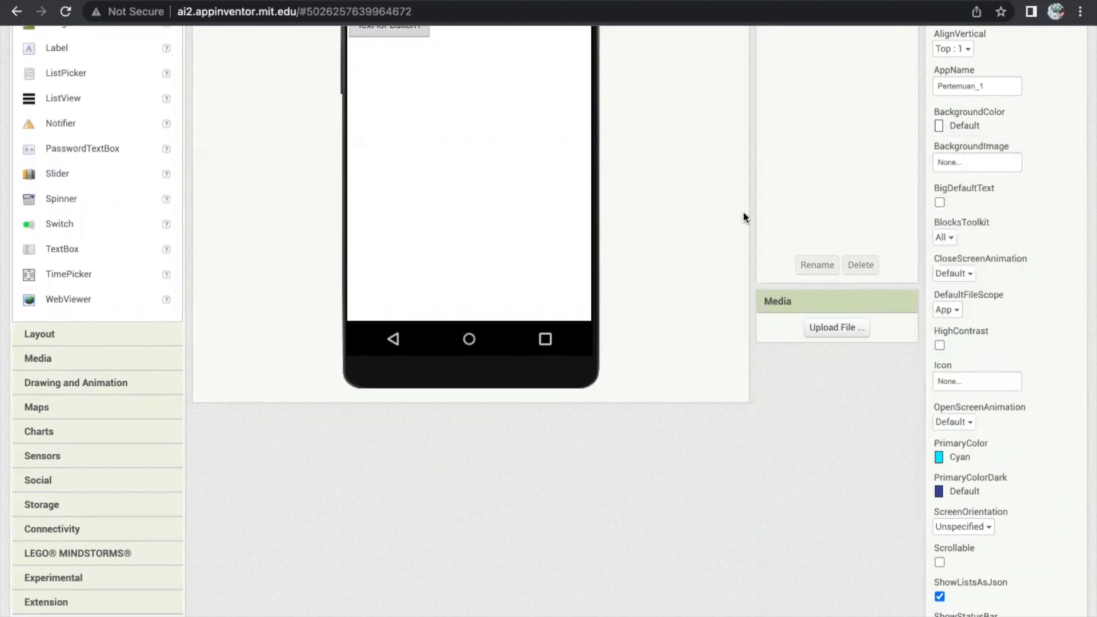
scroll(743, 211, "up", 8)
scroll(742, 211, "down", 10)
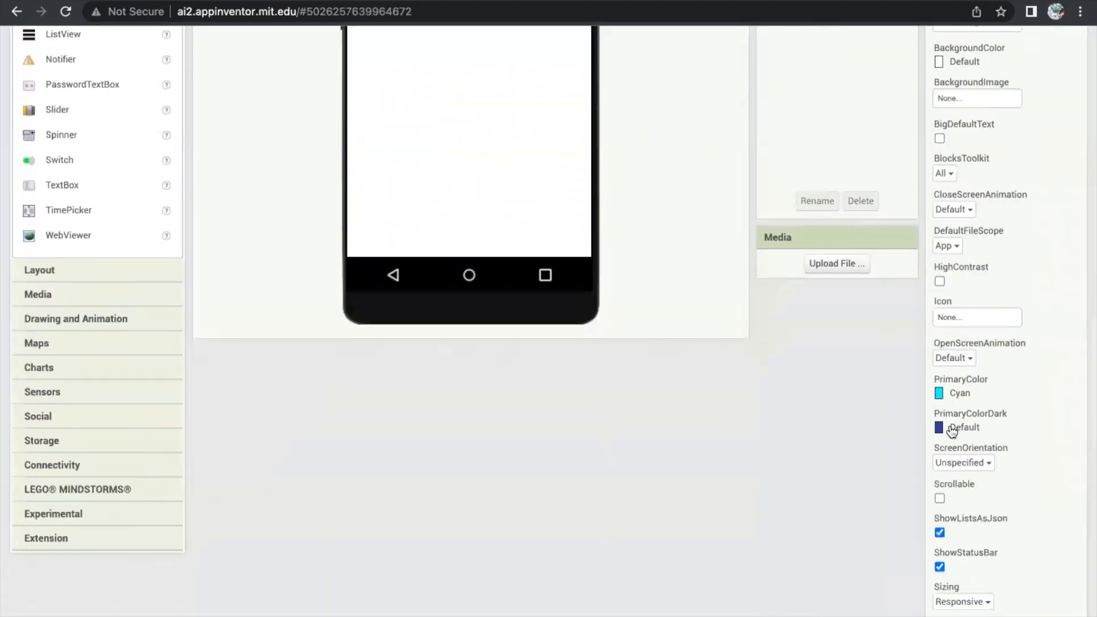
left_click(951, 428)
left_click(969, 178)
scroll(708, 182, "up", 7)
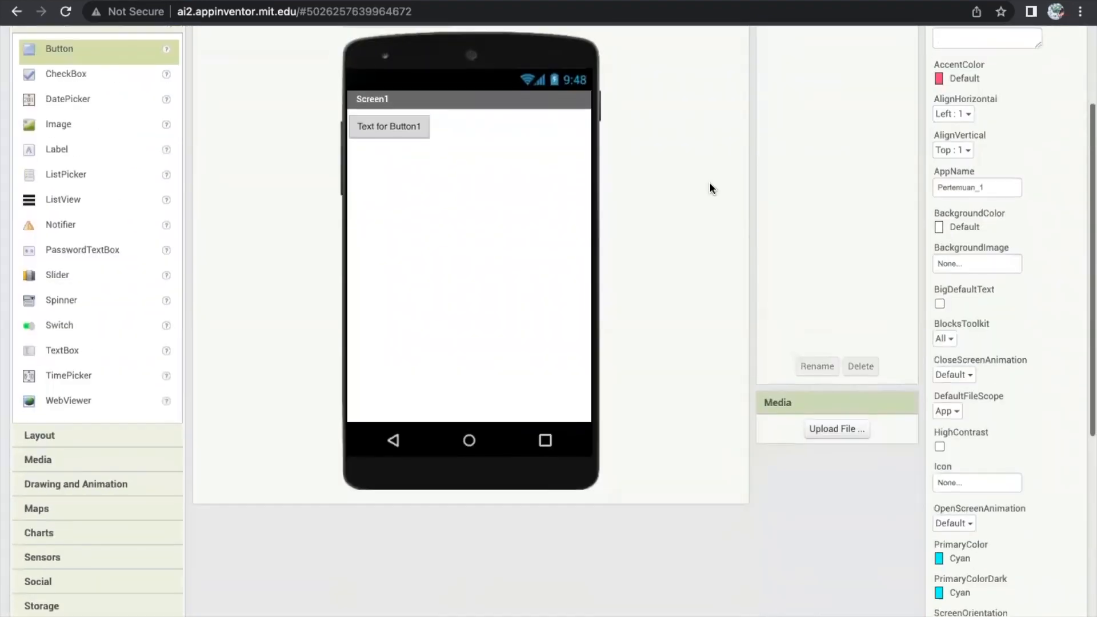
Try None as Screen1's PrimaryColor, and reset both PrimaryColor and PrimaryColorDark to Default
scroll(709, 183, "down", 8)
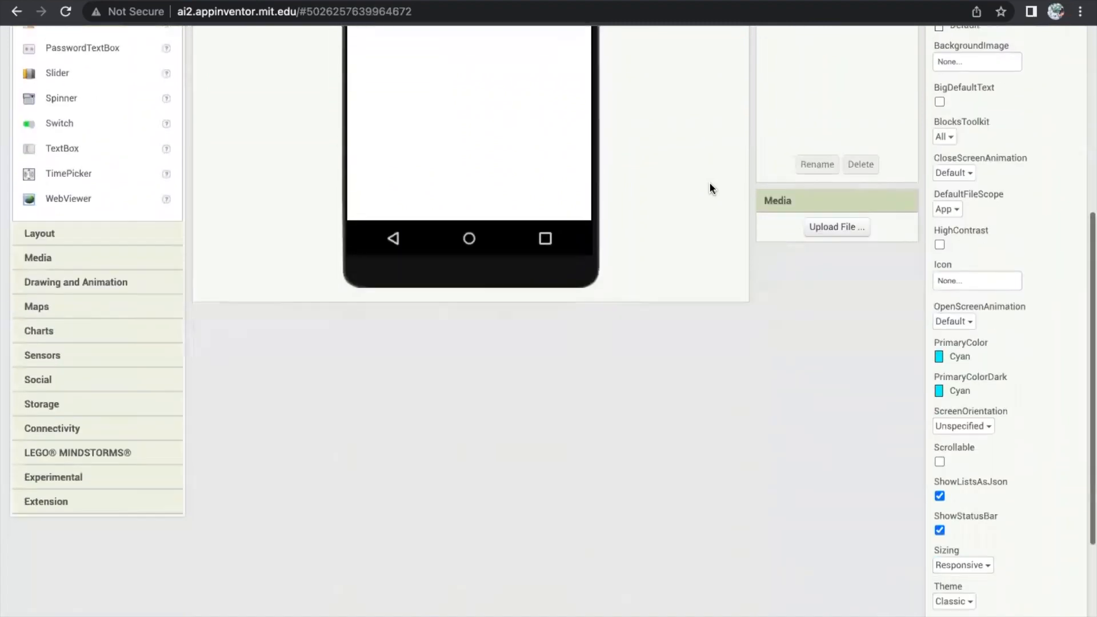
left_click(958, 357)
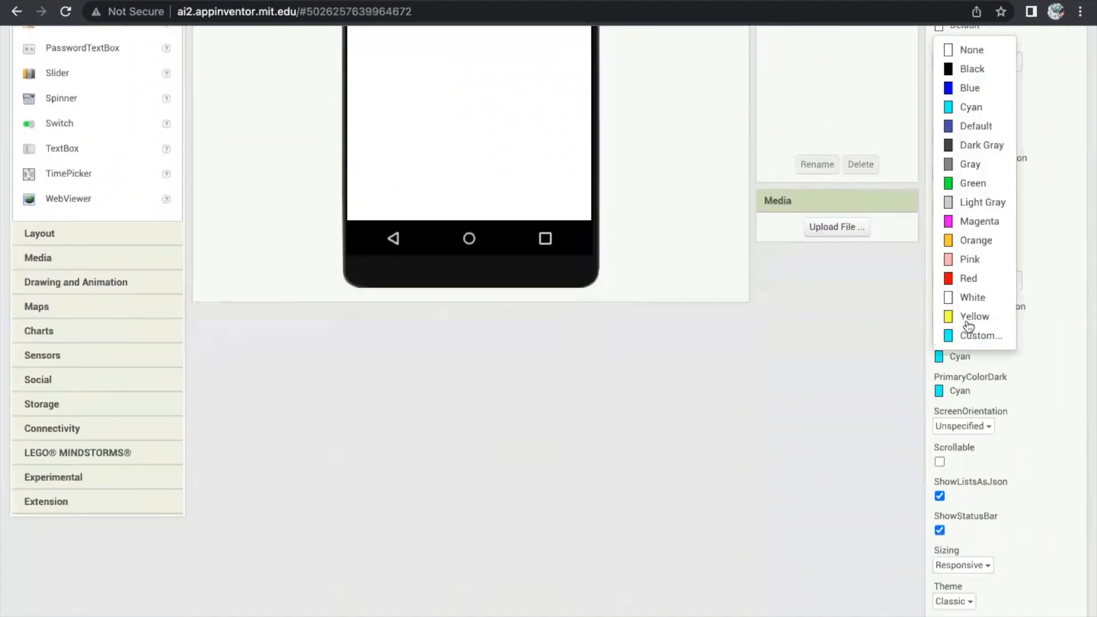
left_click(975, 57)
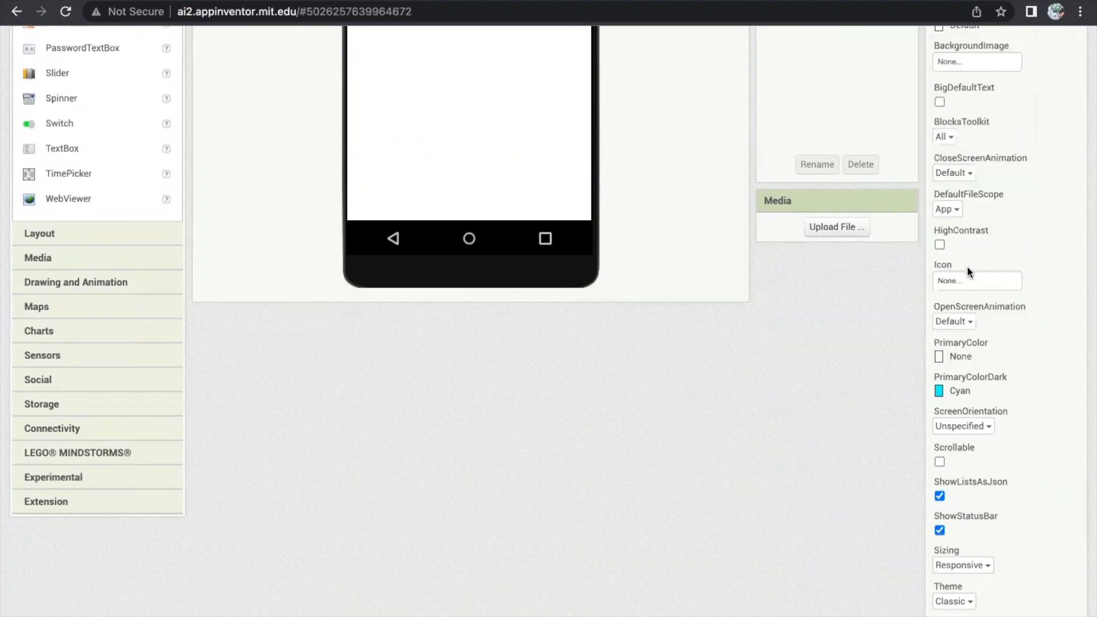
left_click(961, 357)
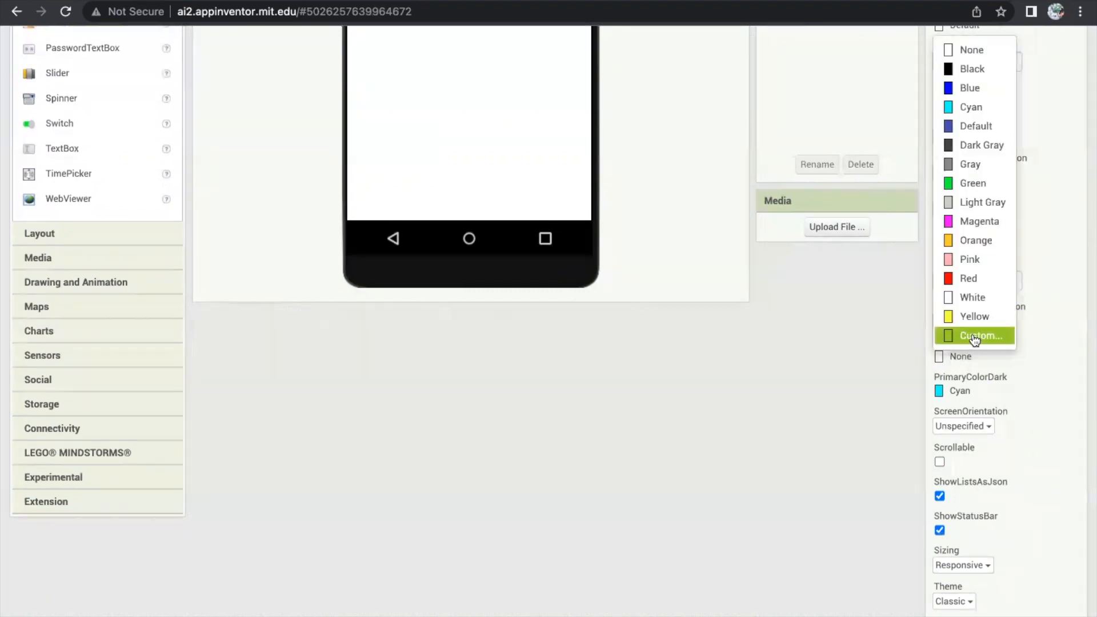
left_click(988, 127)
left_click(959, 391)
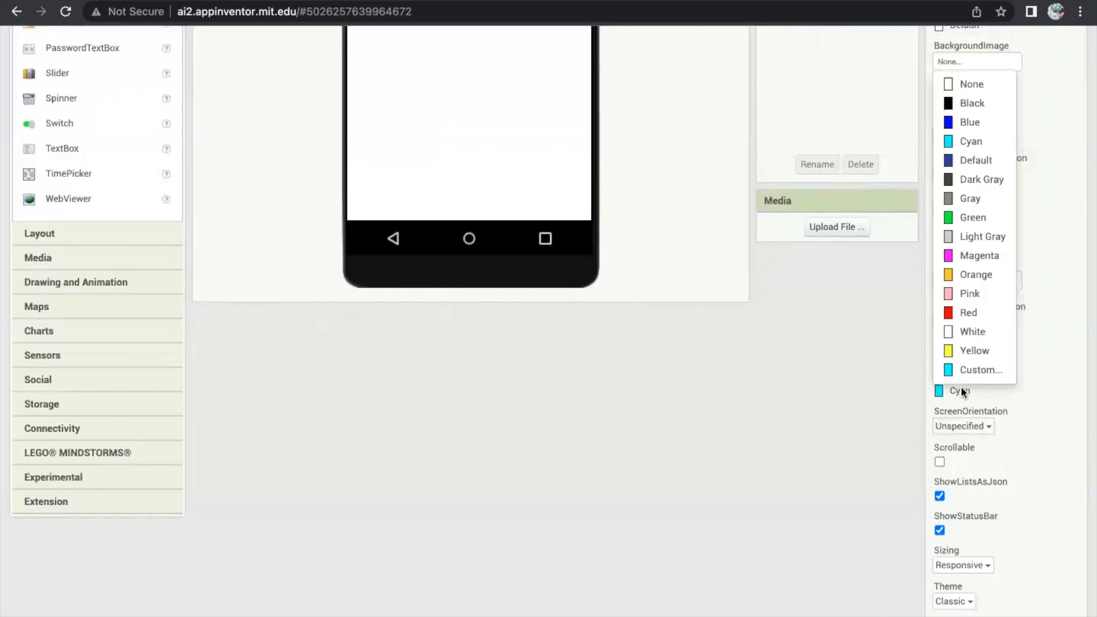
left_click(982, 161)
Examine the OpenScreenAnimation options and the remaining properties of Screen1
left_click(963, 321)
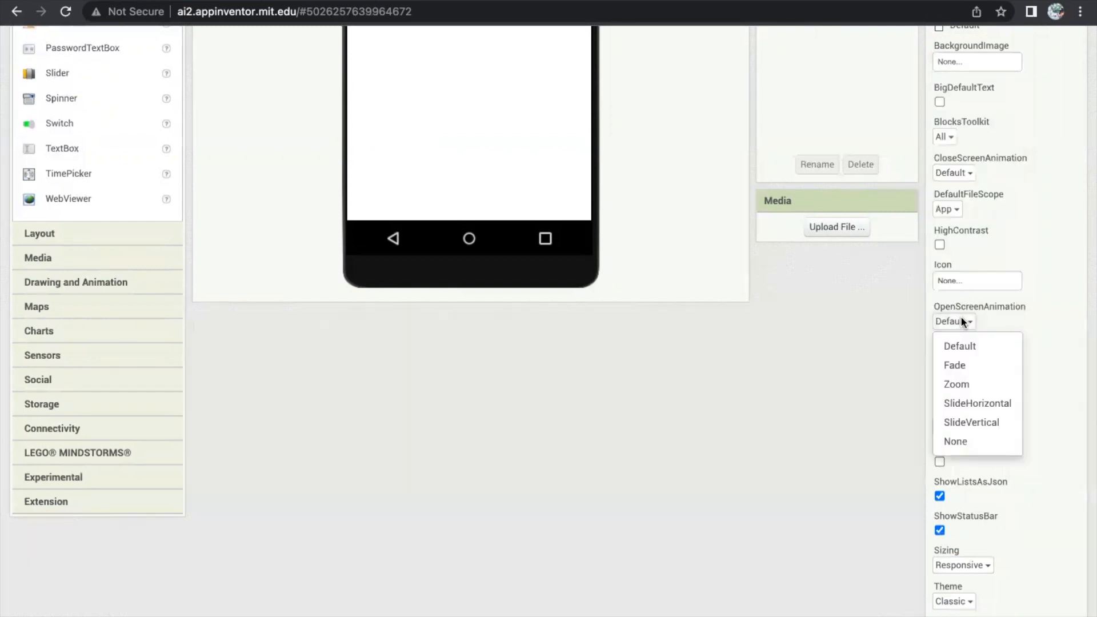
left_click(880, 354)
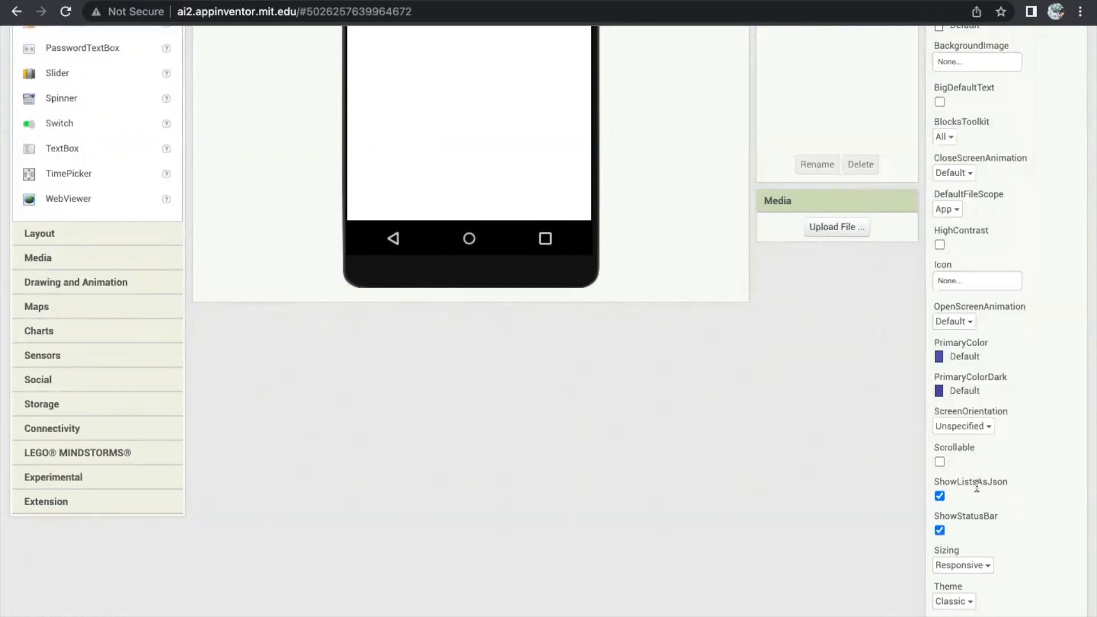
scroll(971, 497, "down", 3)
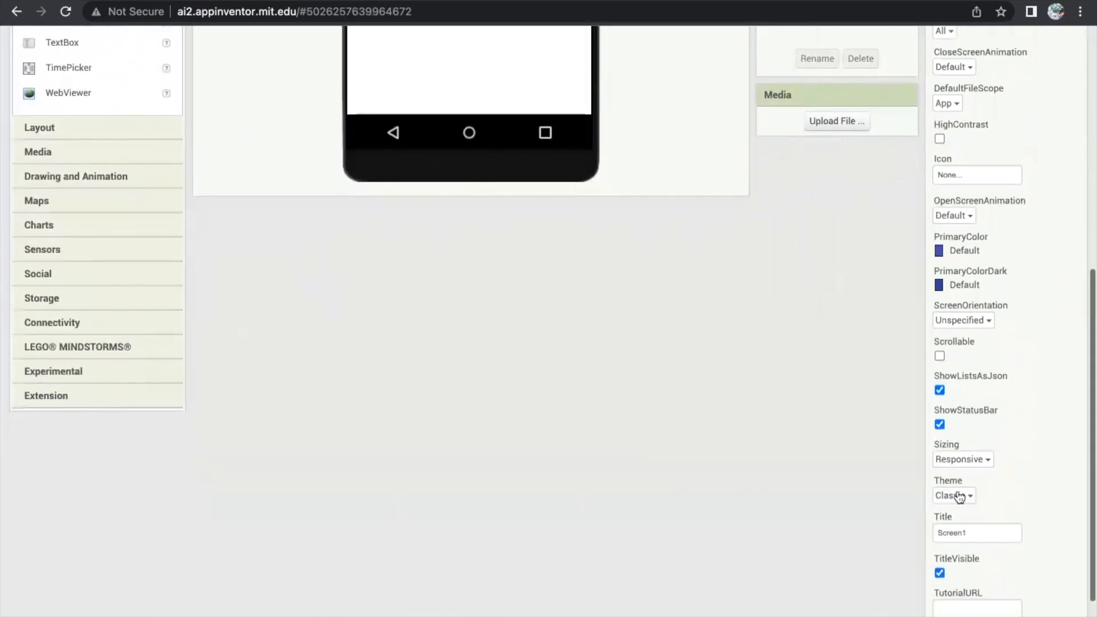
Try the Device Default theme on Screen1 and check the phone preview
left_click(955, 494)
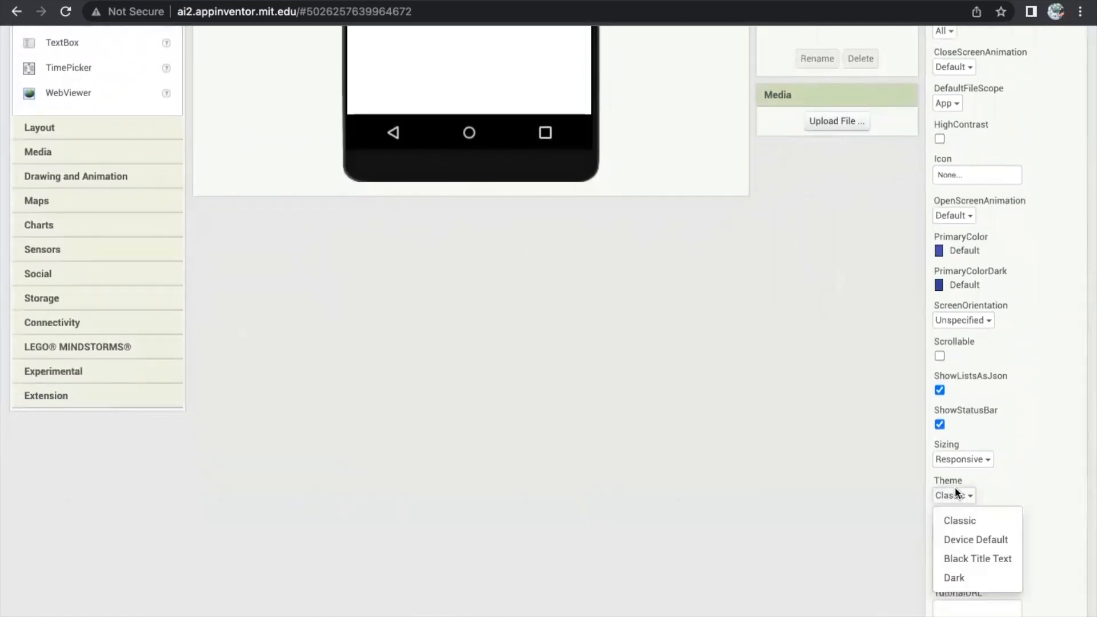
left_click(976, 540)
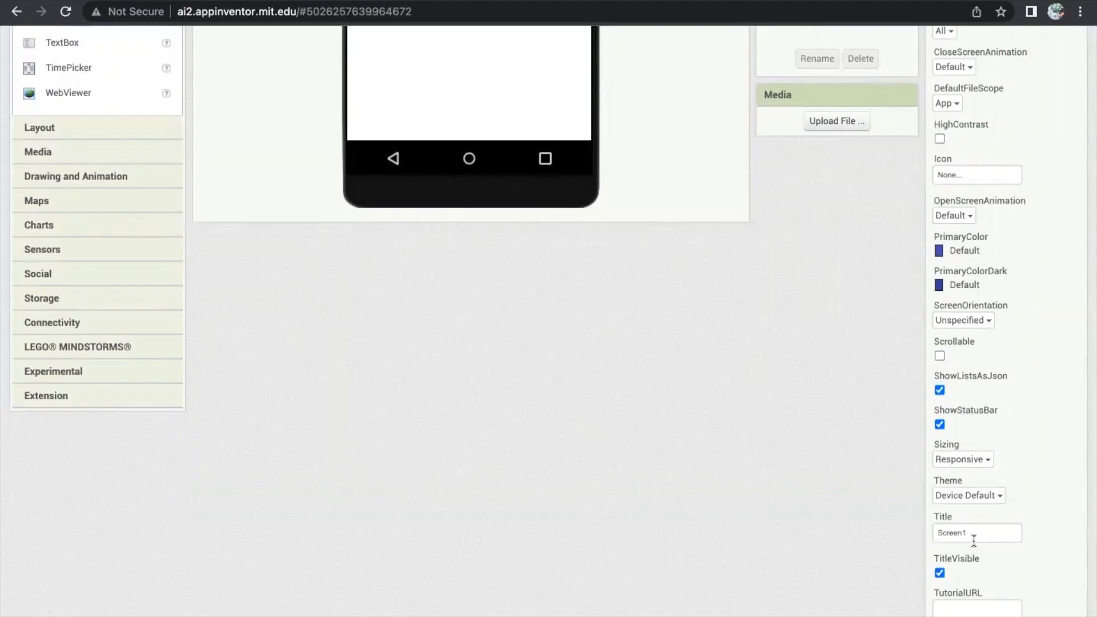
scroll(847, 438, "up", 8)
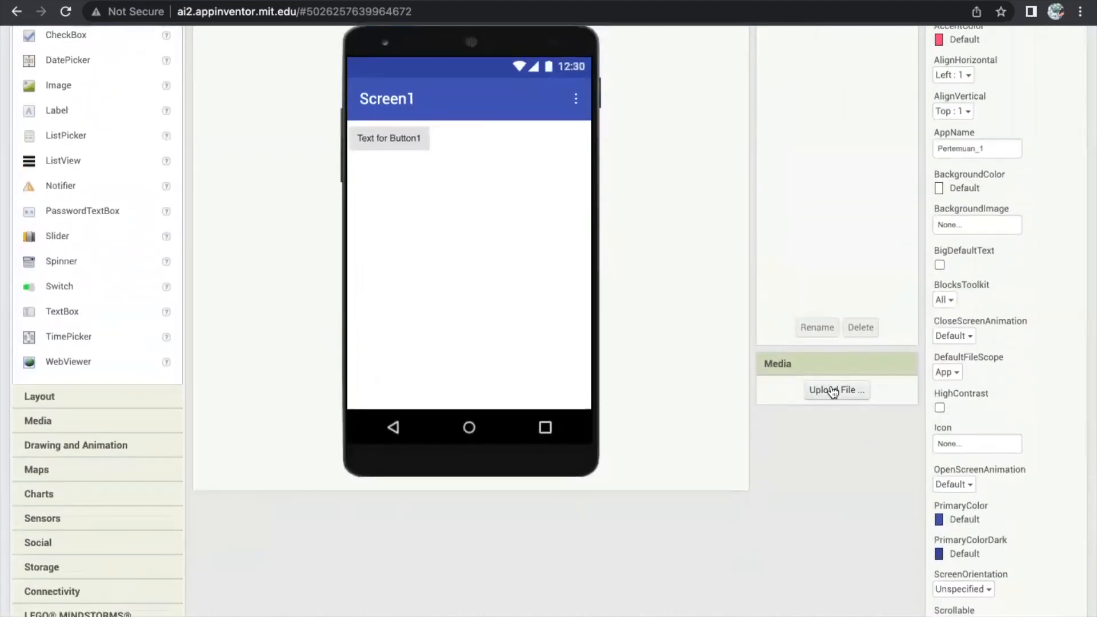
Try Green as Screen1's PrimaryColor and Gray as its PrimaryColorDark, and reset both to Default
left_click(973, 519)
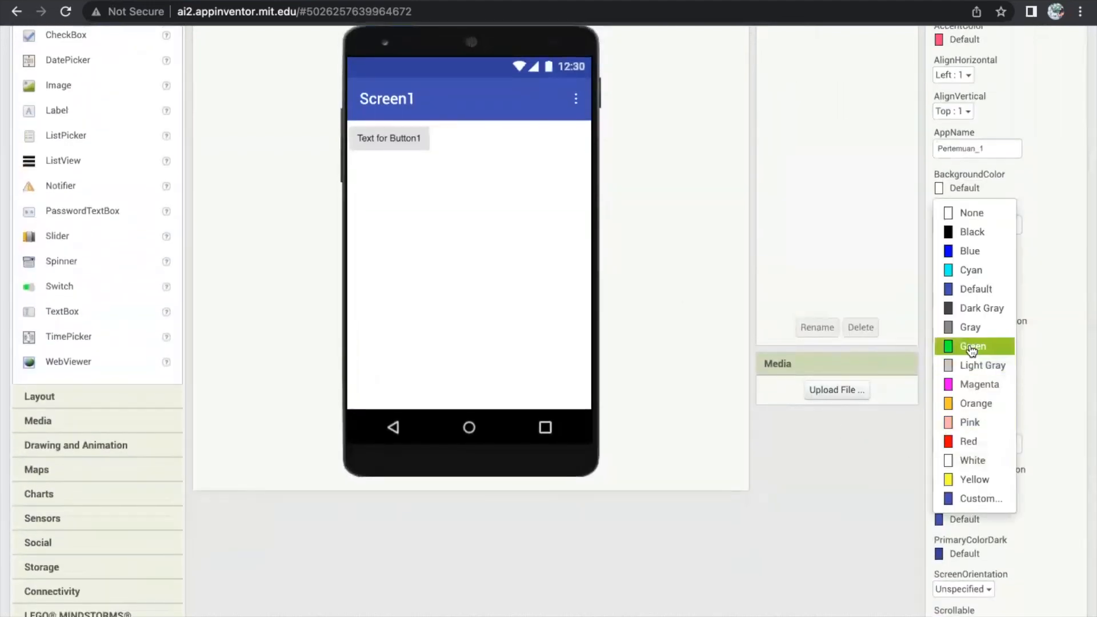
left_click(971, 345)
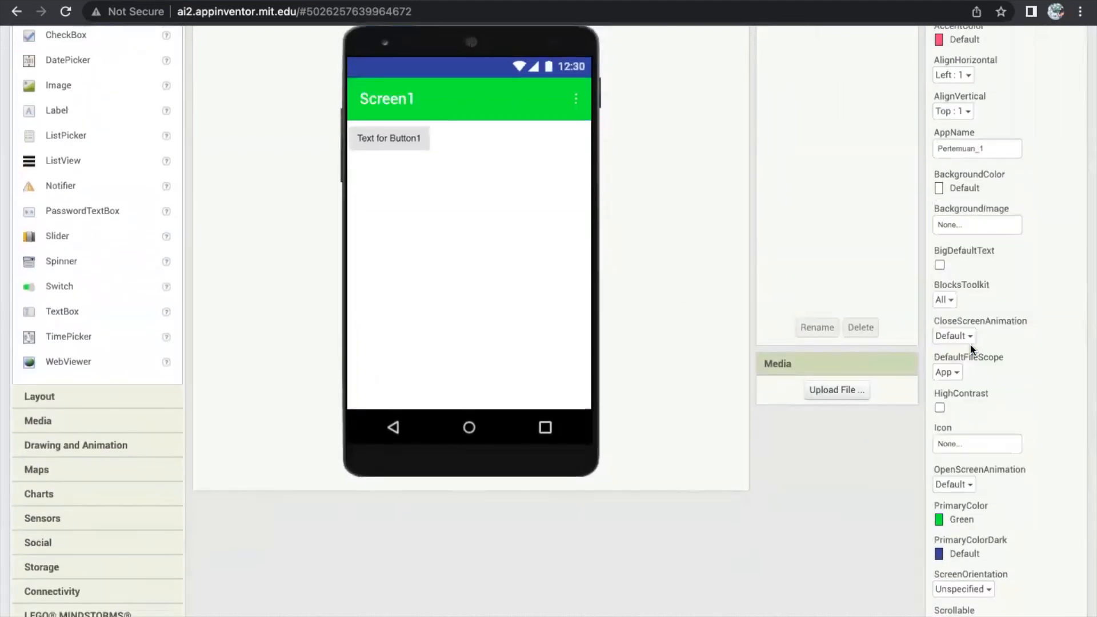
left_click(966, 553)
left_click(977, 359)
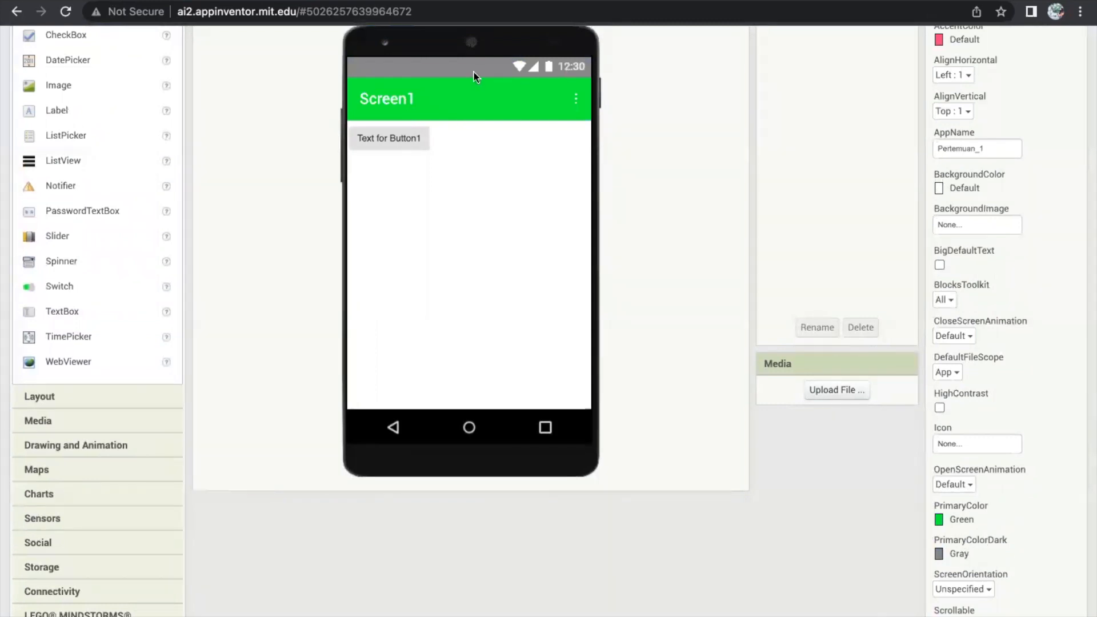
left_click(952, 517)
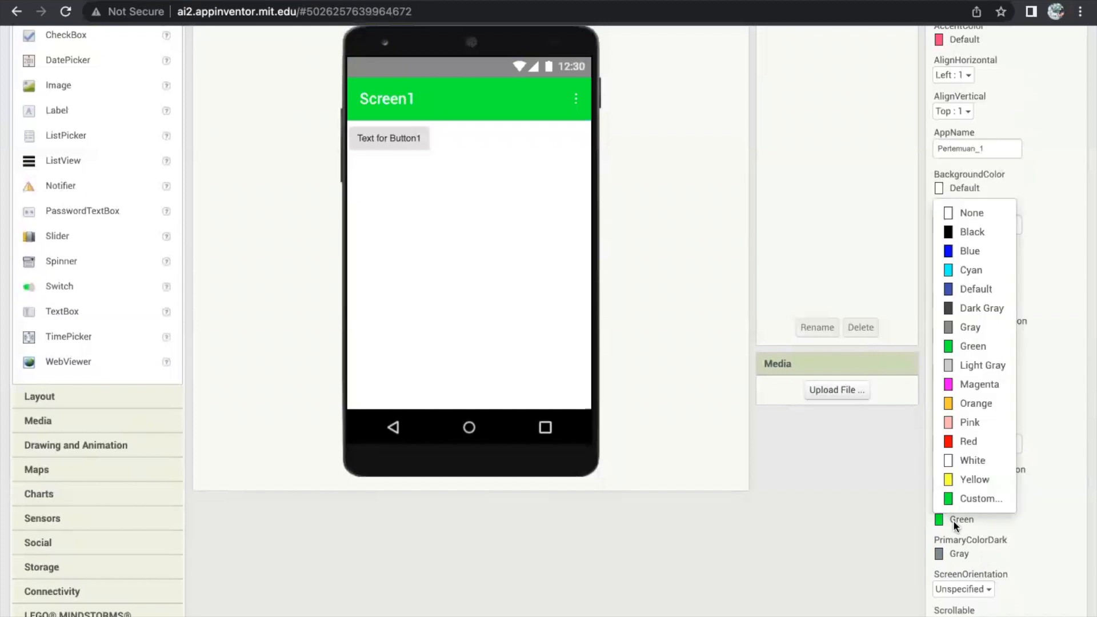
left_click(978, 287)
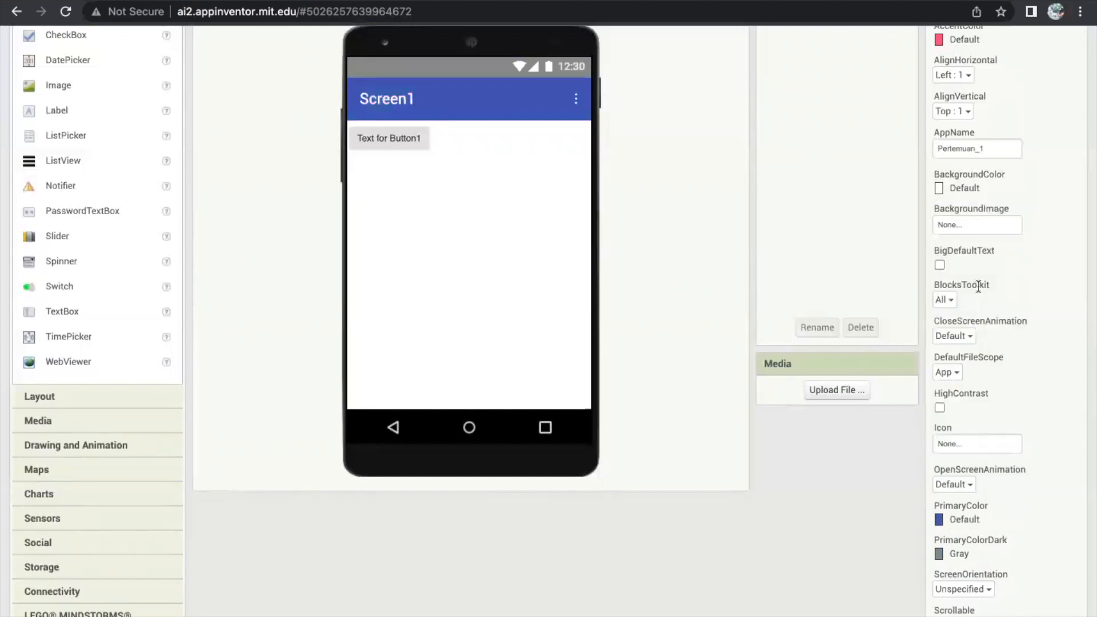
left_click(955, 554)
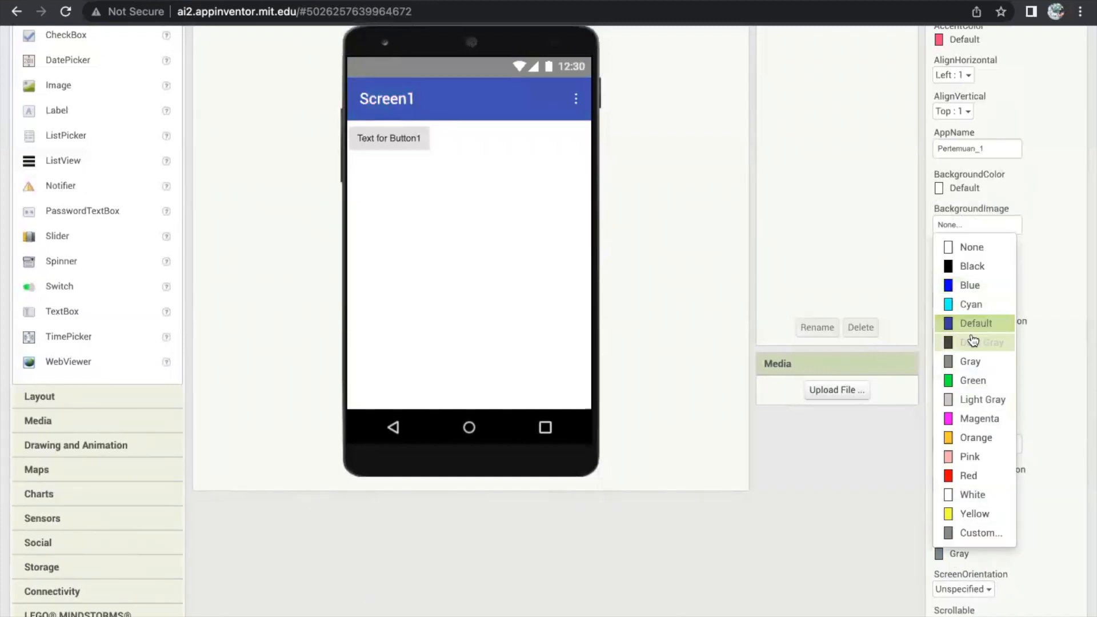
left_click(969, 323)
Set Screen1's Theme back to Classic
scroll(974, 518, "down", 5)
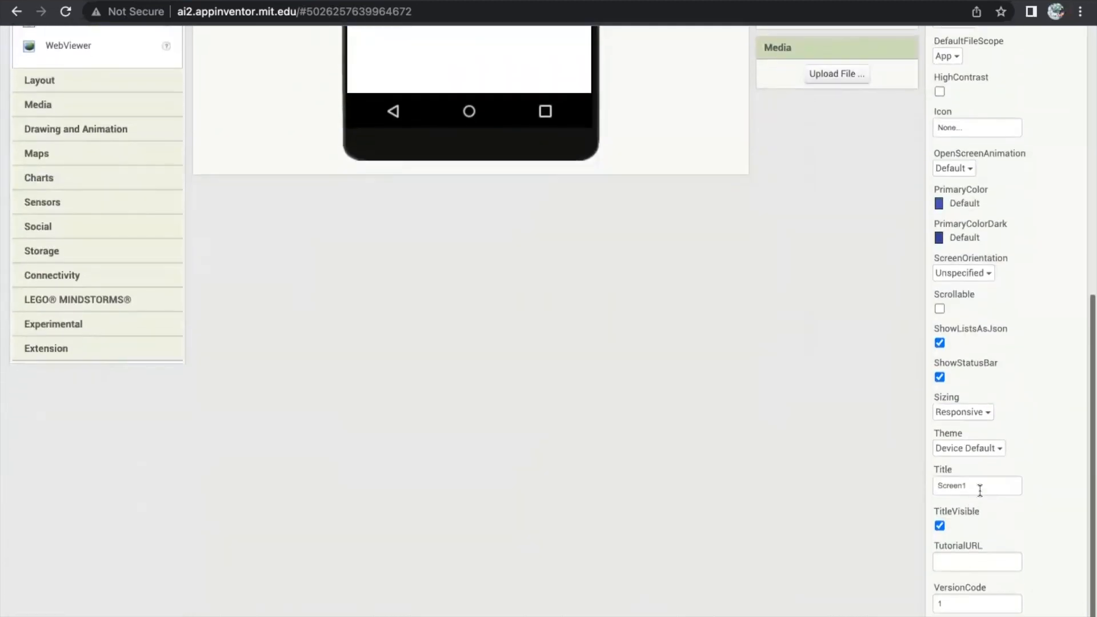
left_click(996, 449)
left_click(960, 472)
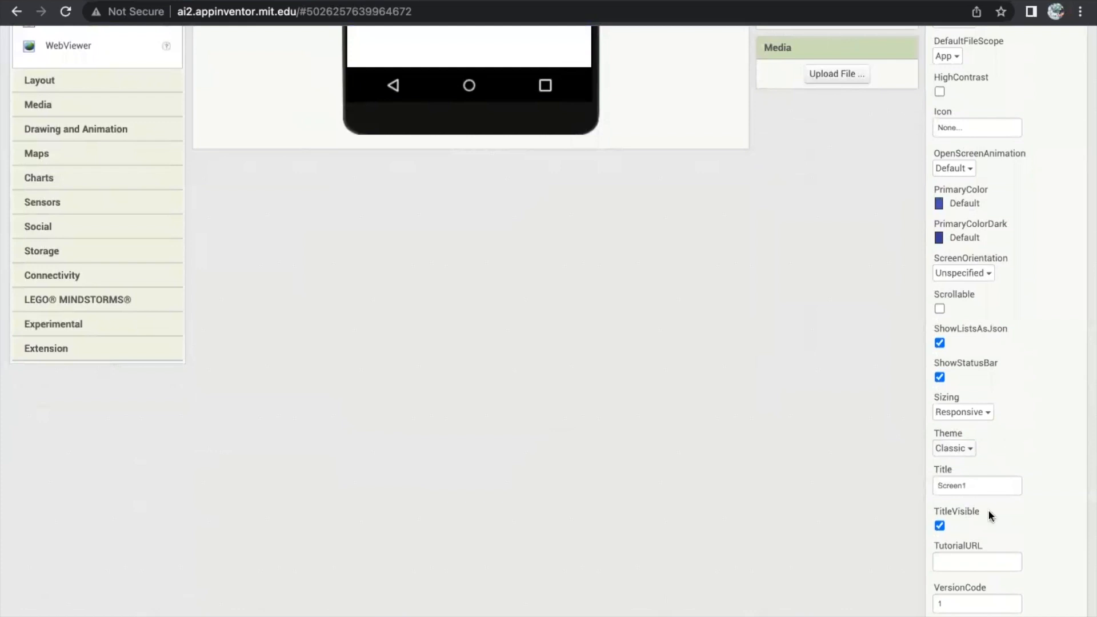
Examine Screen1's Title, TitleVisible, TutorialURL, VersionCode and VersionName properties and compare the title with the phone preview
scroll(988, 515, "down", 1)
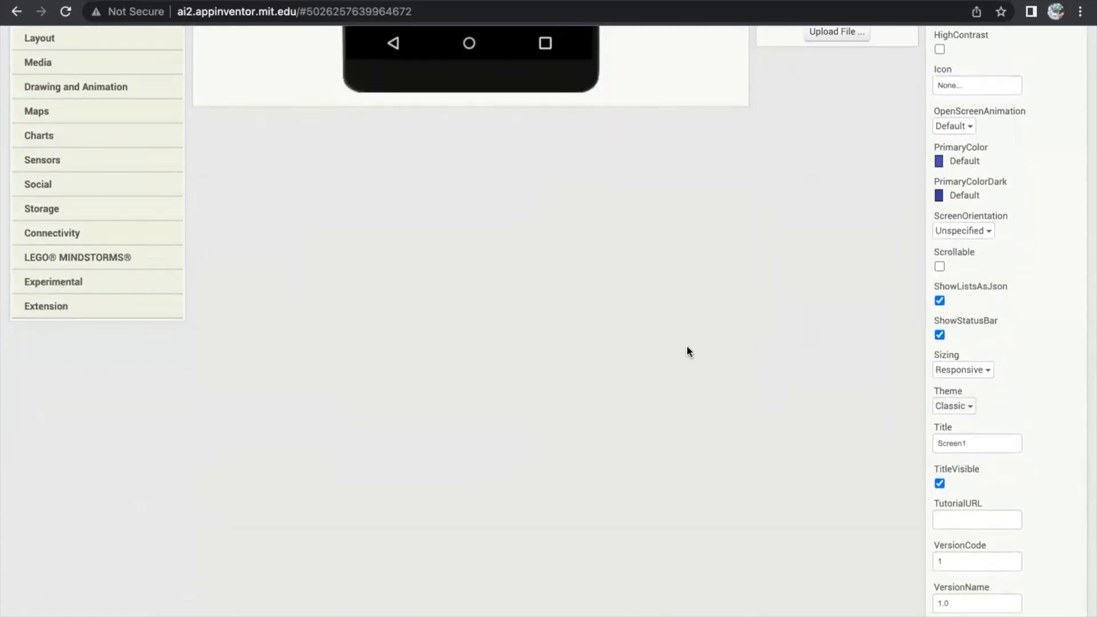
scroll(687, 349, "up", 5)
scroll(687, 350, "down", 5)
left_click(993, 444)
scroll(726, 346, "up", 10)
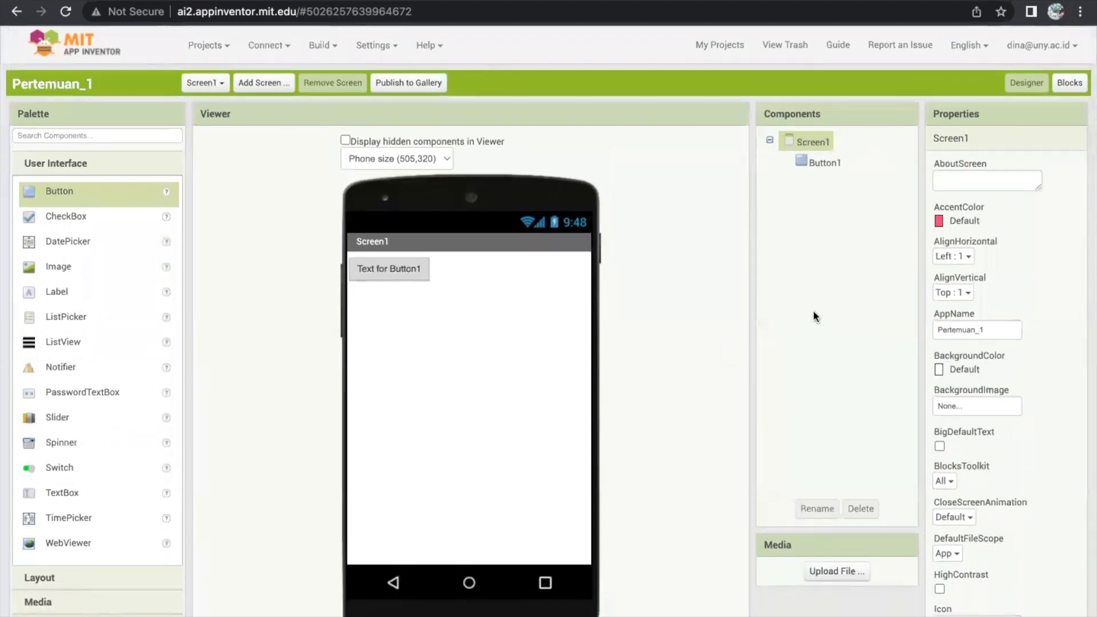
scroll(813, 310, "down", 10)
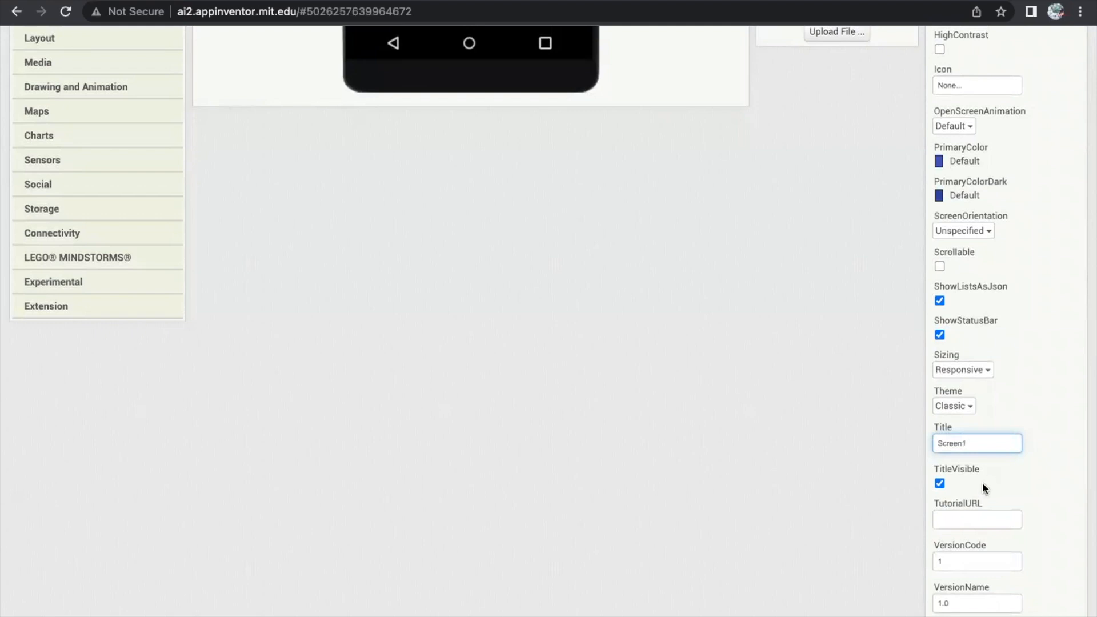
left_click(964, 561)
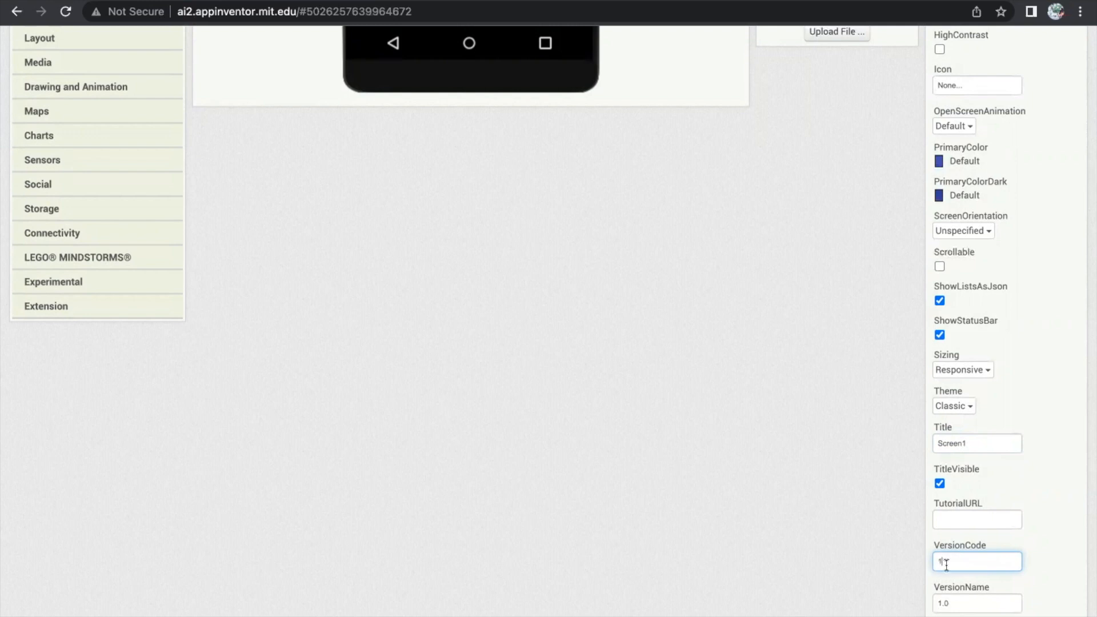
scroll(734, 406, "up", 10)
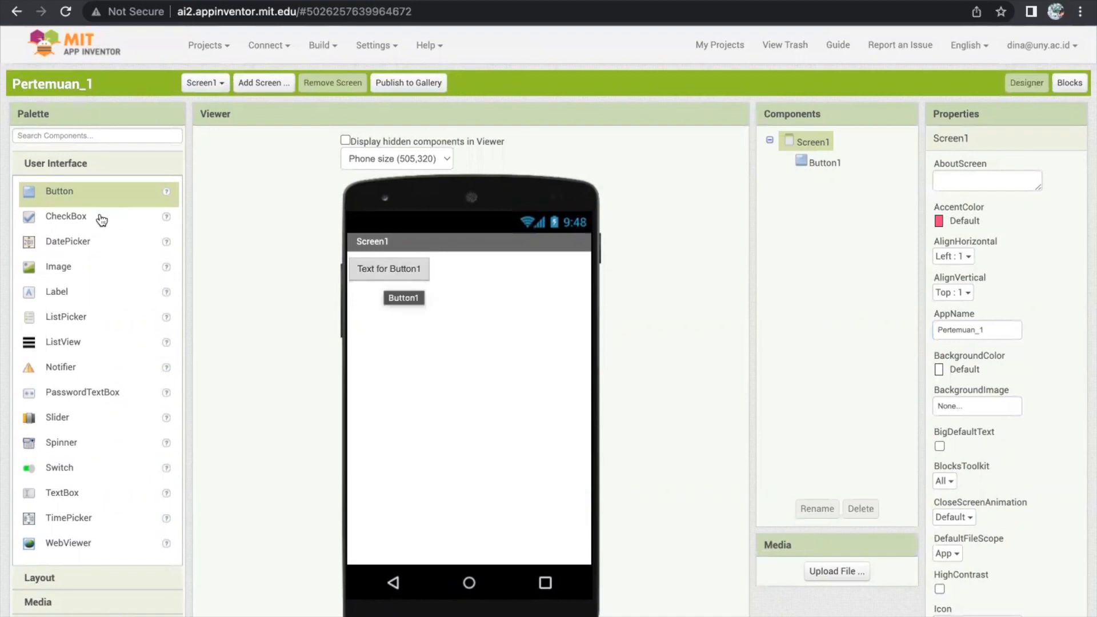
Add a second button below Button1 on Screen1 and delete it again
left_click_drag(91, 201, 379, 344)
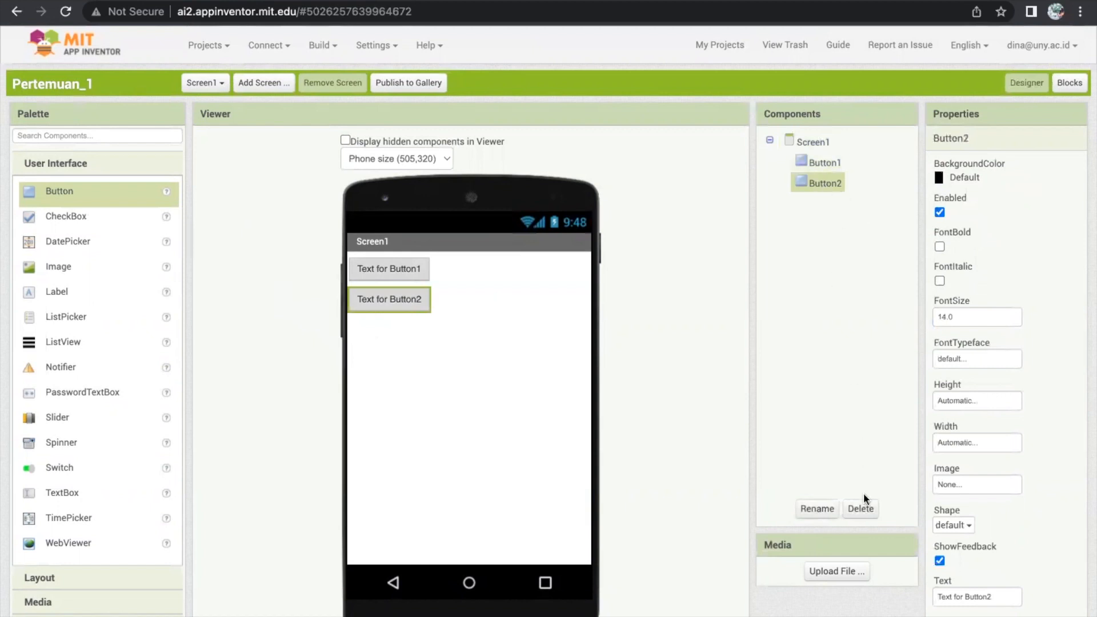
left_click(860, 507)
left_click(592, 368)
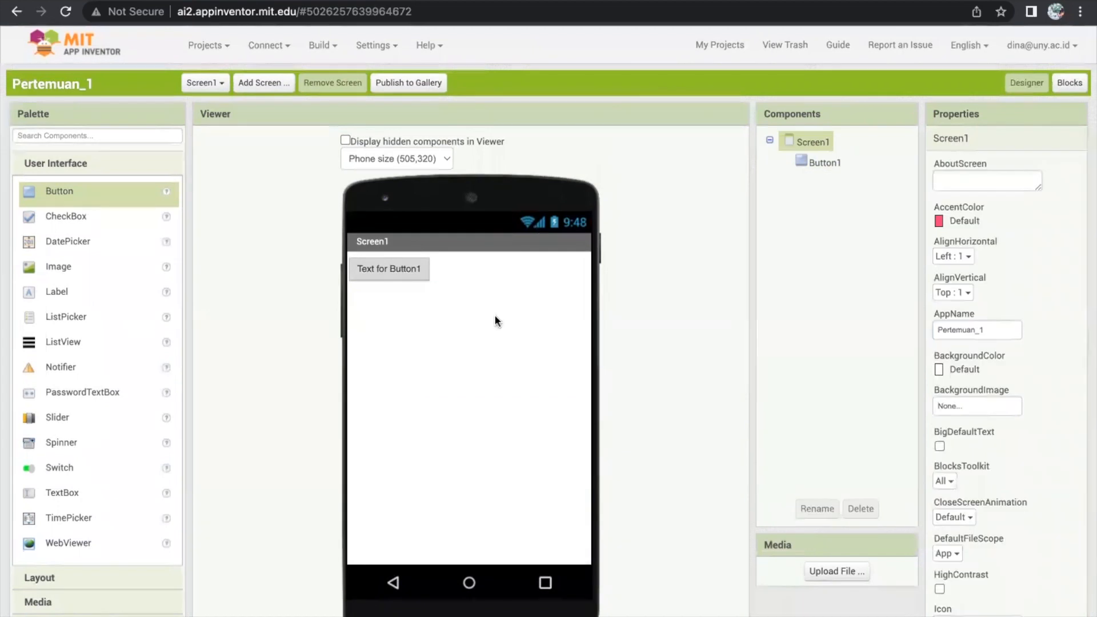
Open the Rename Component dialog for Button1 and close it, keeping the existing name
left_click(400, 273)
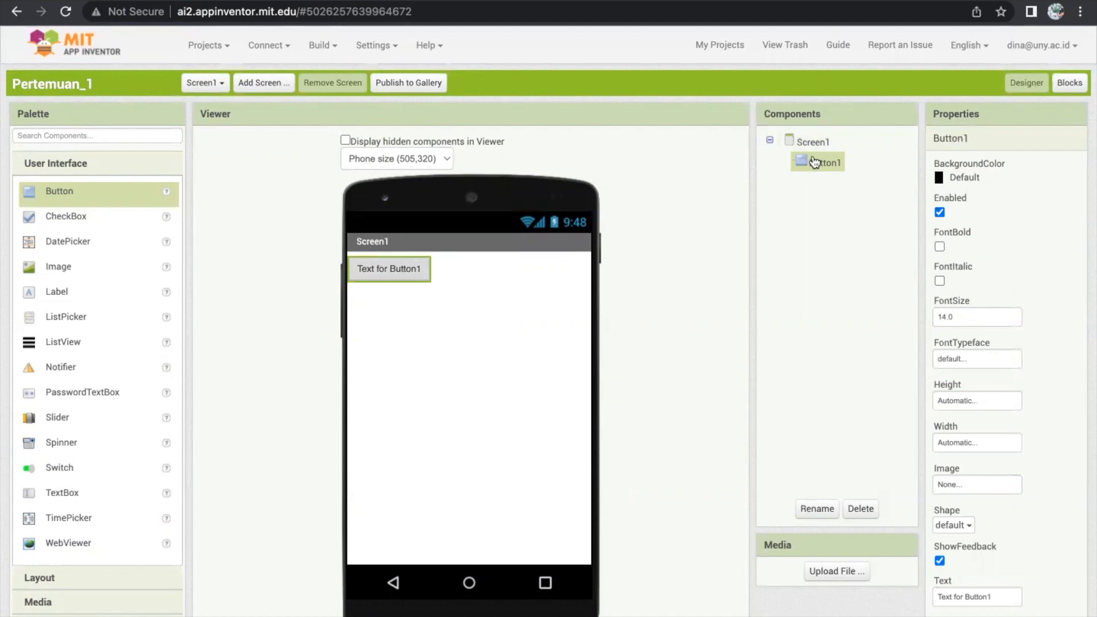
left_click(817, 508)
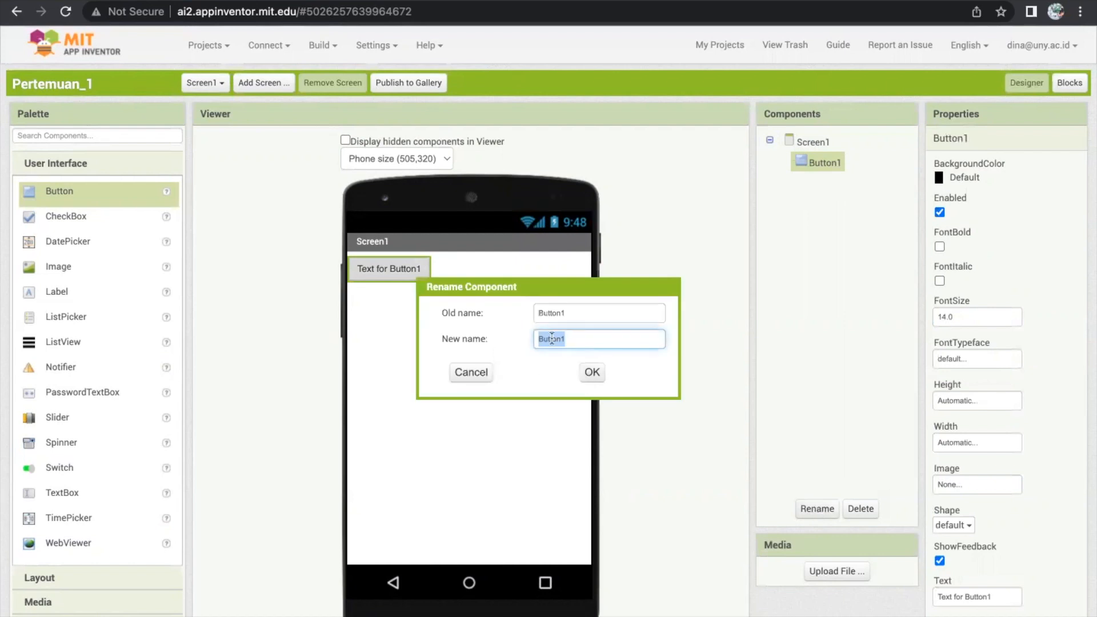
left_click(592, 372)
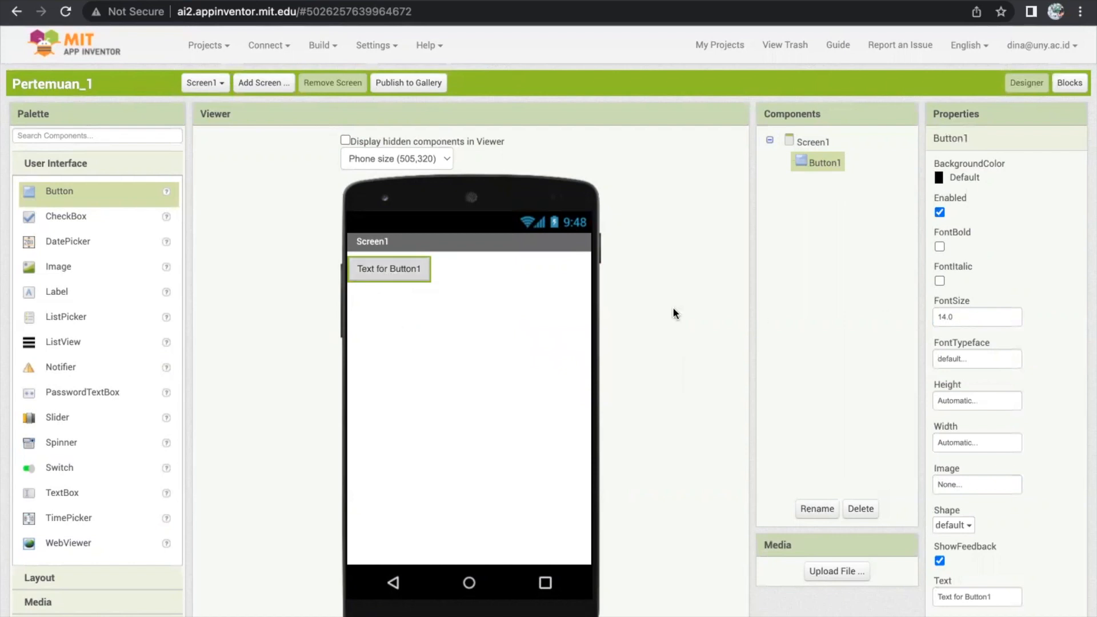
Try a FontSize of 20 on Button1 and undo the change
left_click(968, 316)
left_click_drag(969, 316, 914, 318)
type("20")
key("Return")
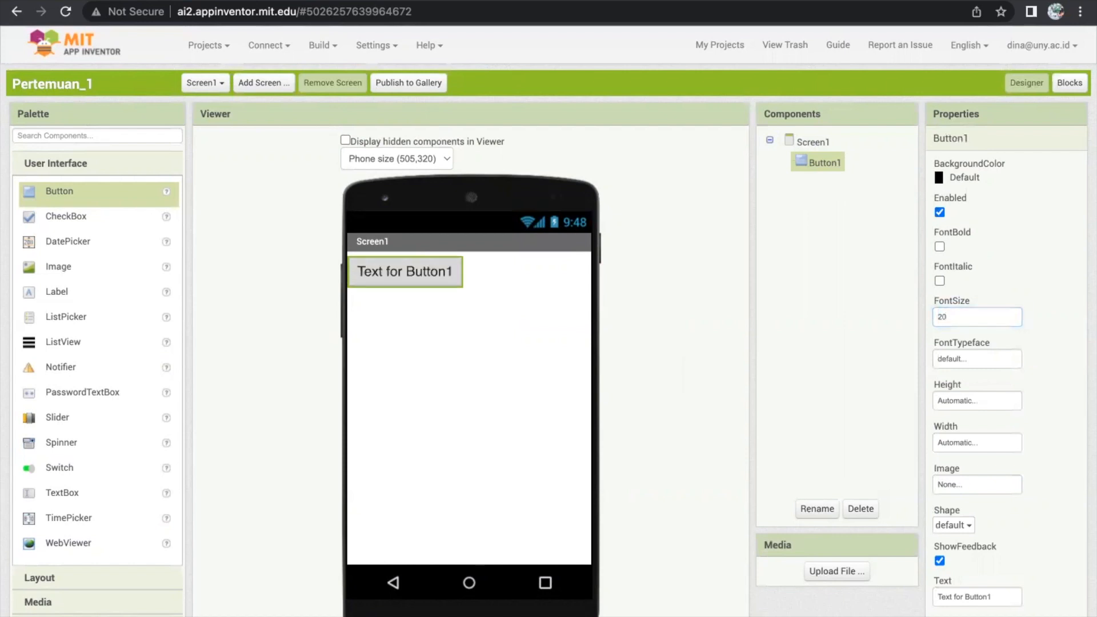
key("ctrl+z")
key("Return")
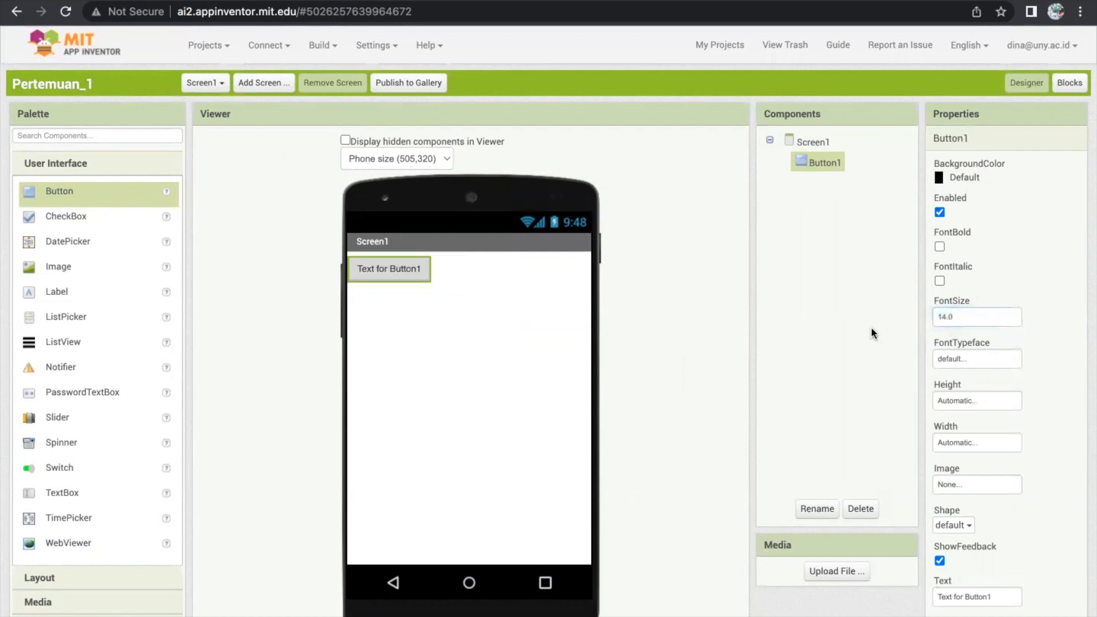
Set Button1's FontTypeface to monospace
left_click(989, 365)
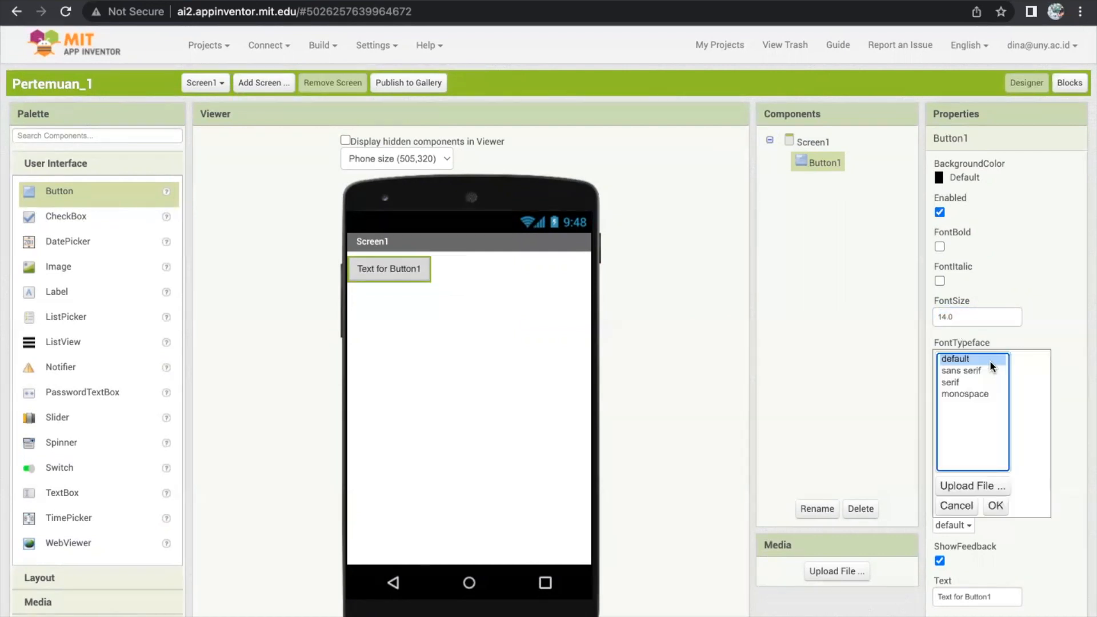
left_click(982, 393)
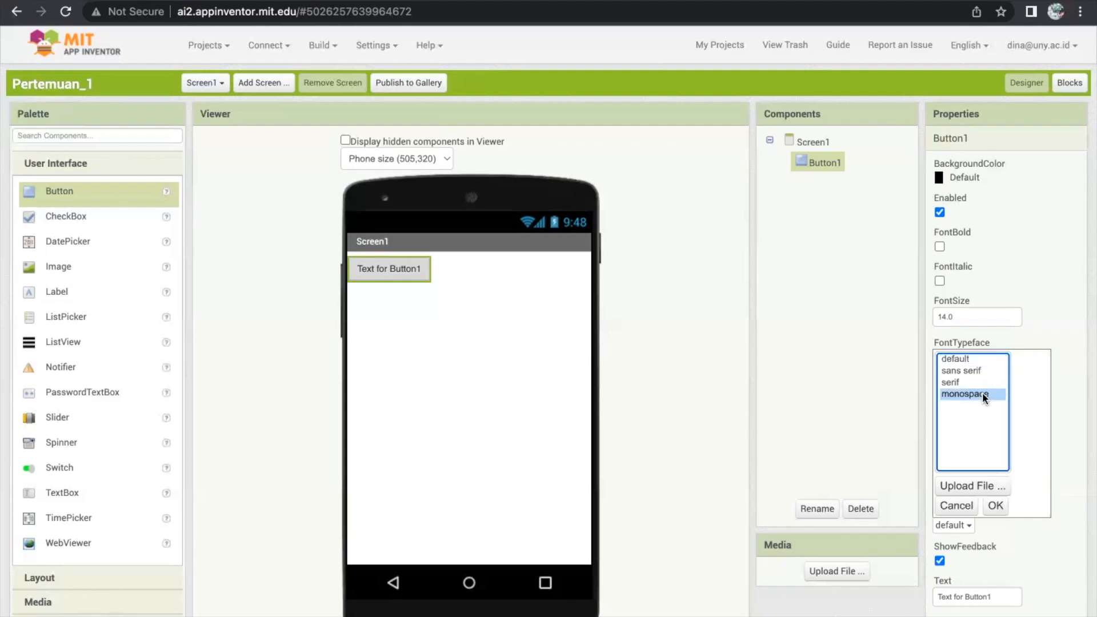
left_click(995, 505)
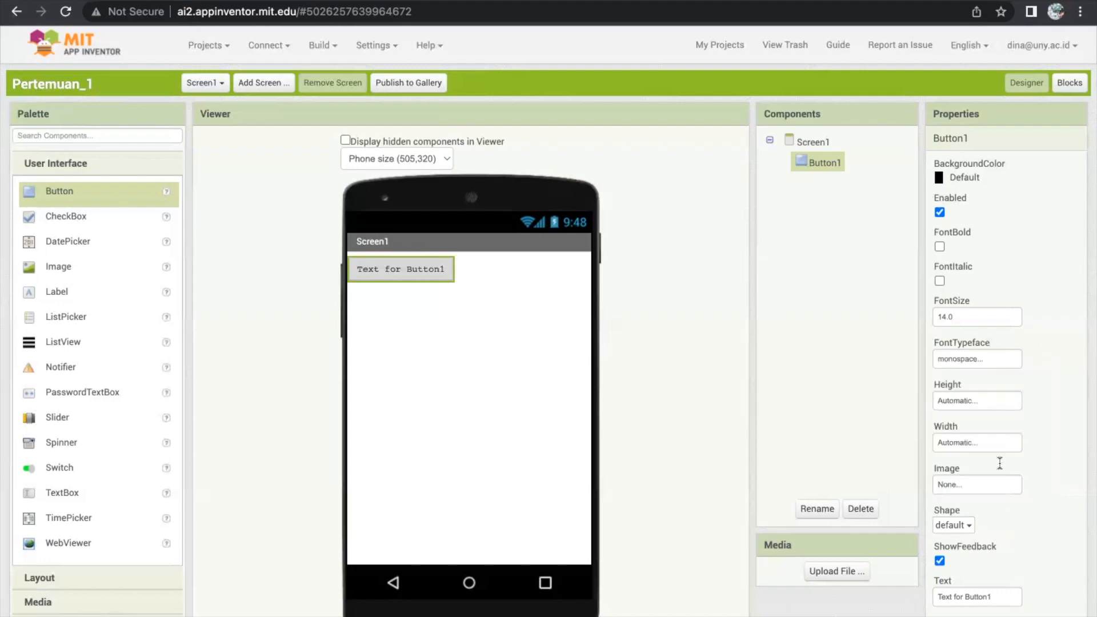
Try a Height of 100 pixels on Button1 and set it back to Automatic
left_click(990, 397)
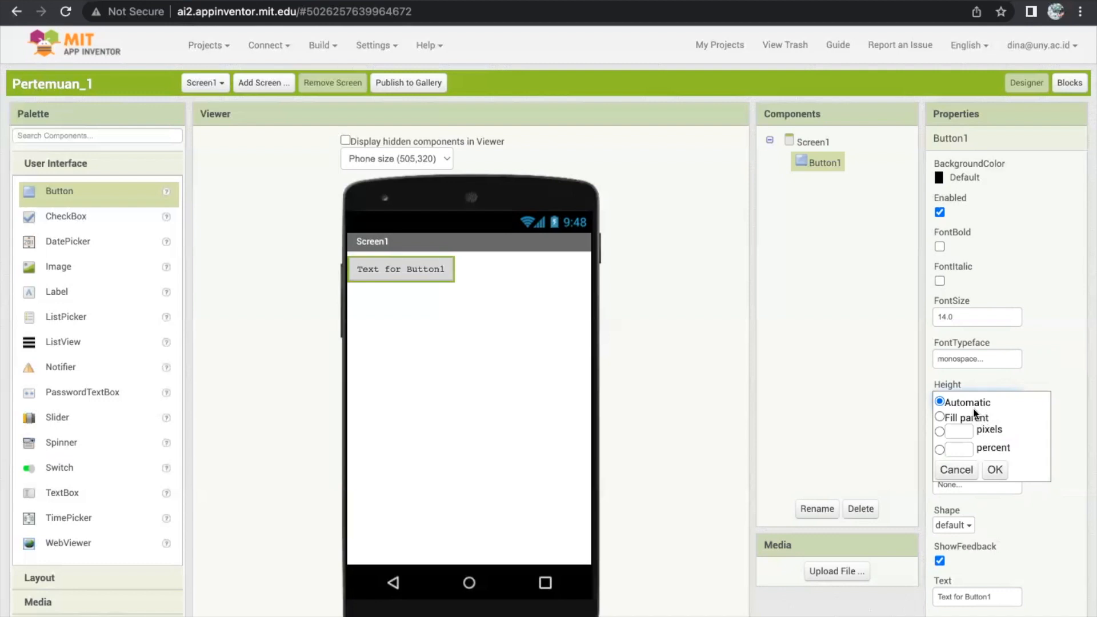
left_click(964, 431)
type("100")
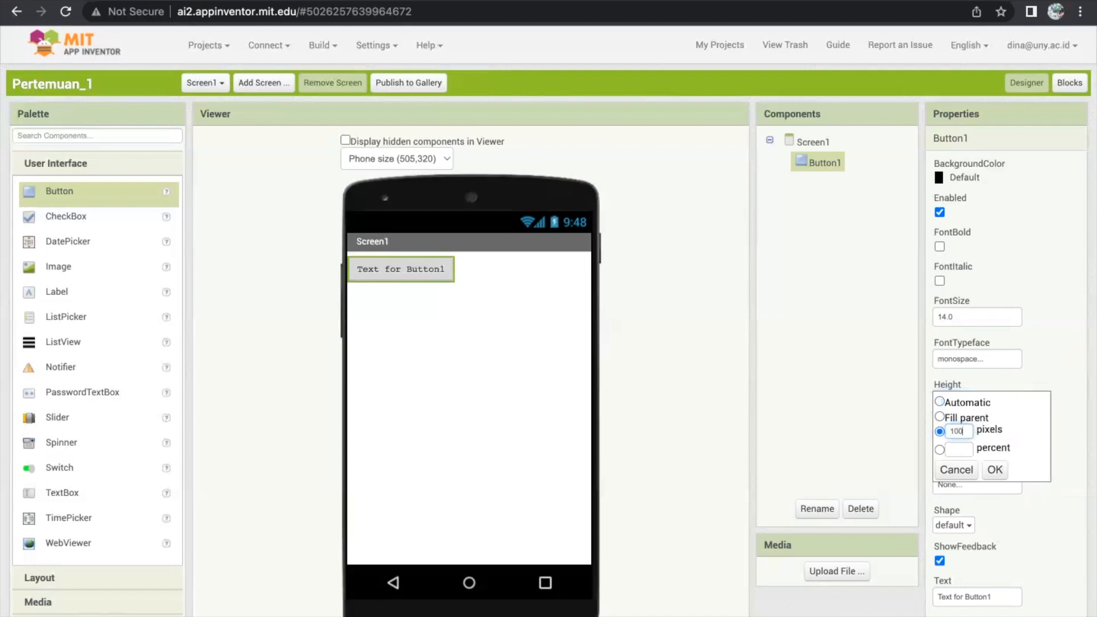
left_click(993, 470)
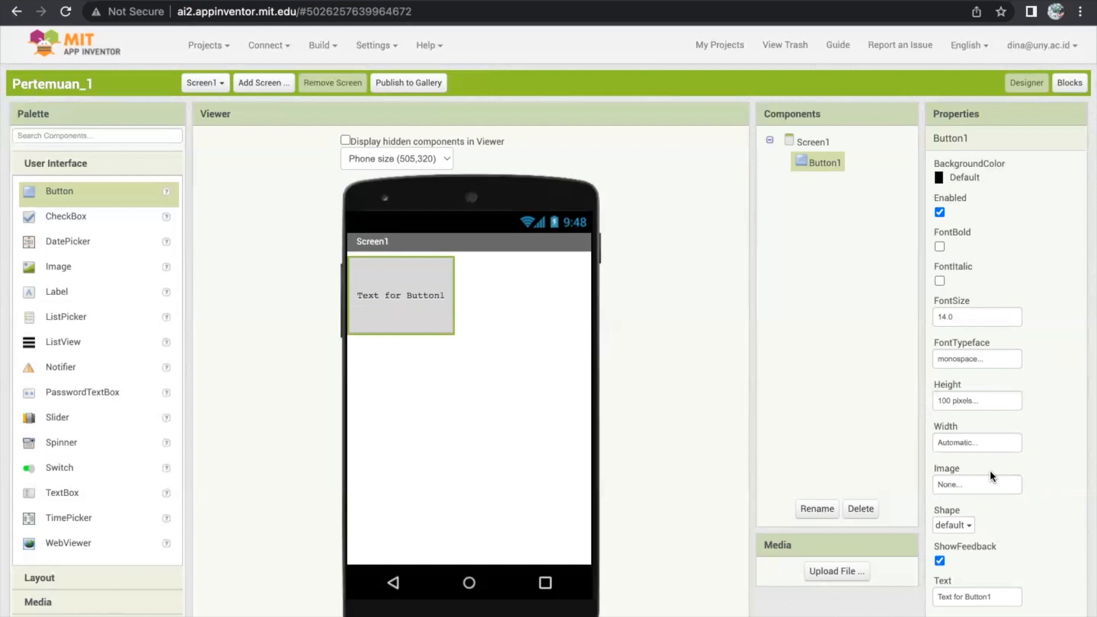
left_click(976, 401)
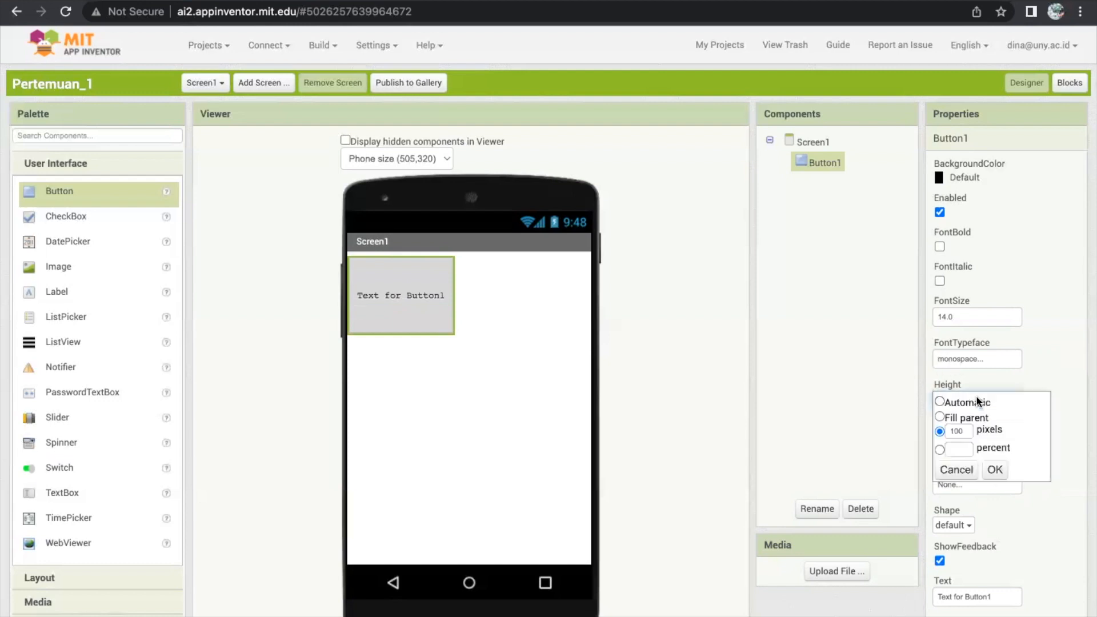
left_click(994, 469)
Set Button1's Width to 200 pixels
left_click(970, 440)
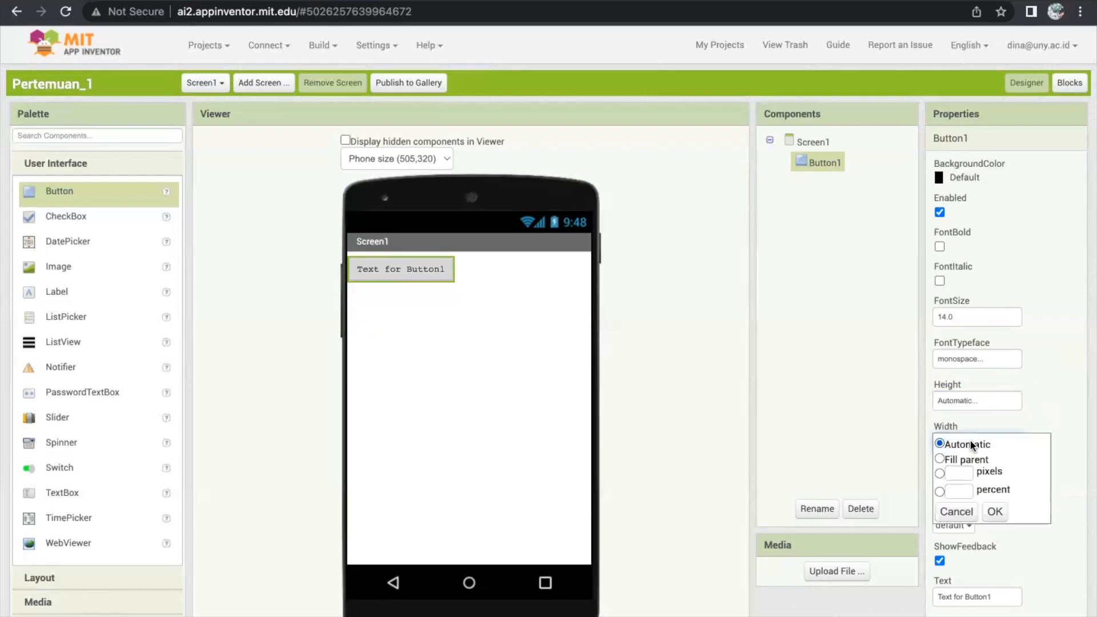
left_click(960, 472)
type("50")
key("BackSpace")
key("BackSpace")
type("1")
type("200")
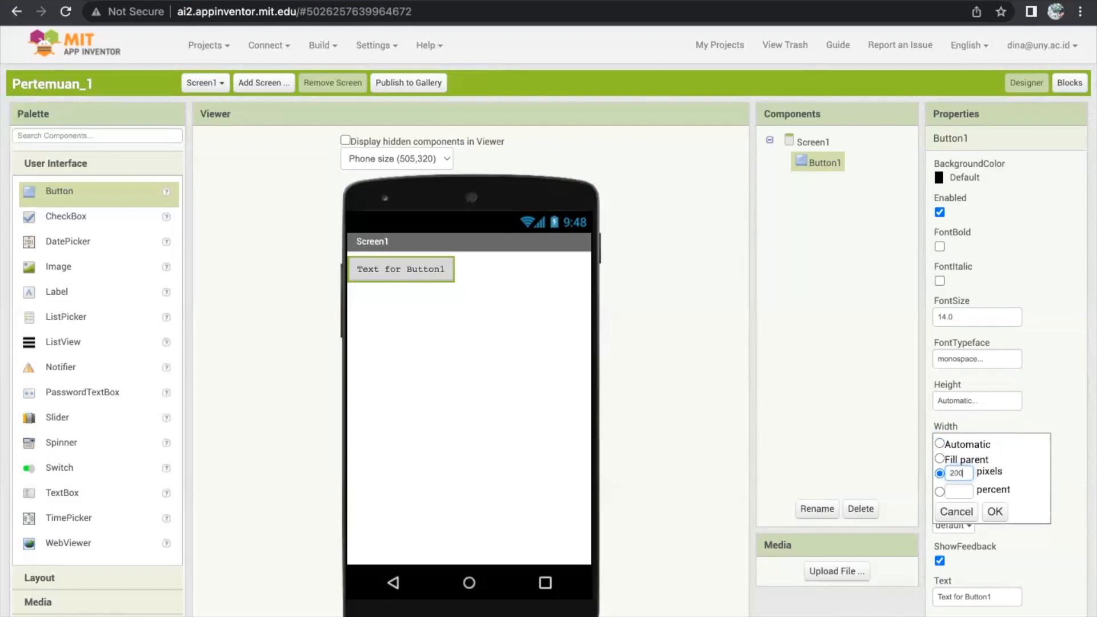
left_click(994, 511)
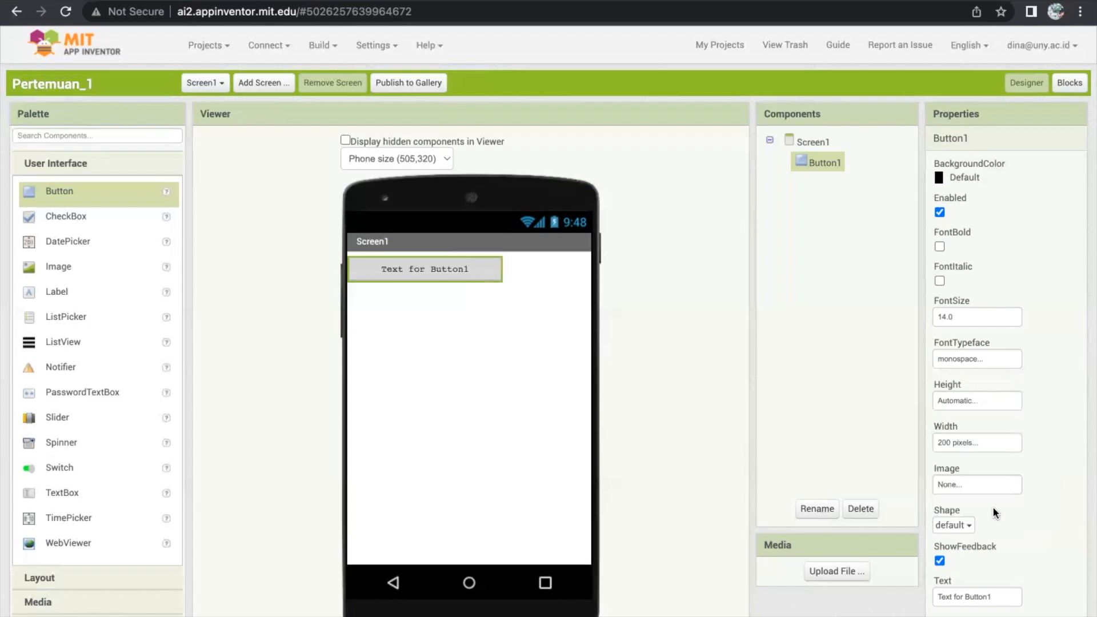
Set Button1's Width to 100 pixels
left_click(972, 444)
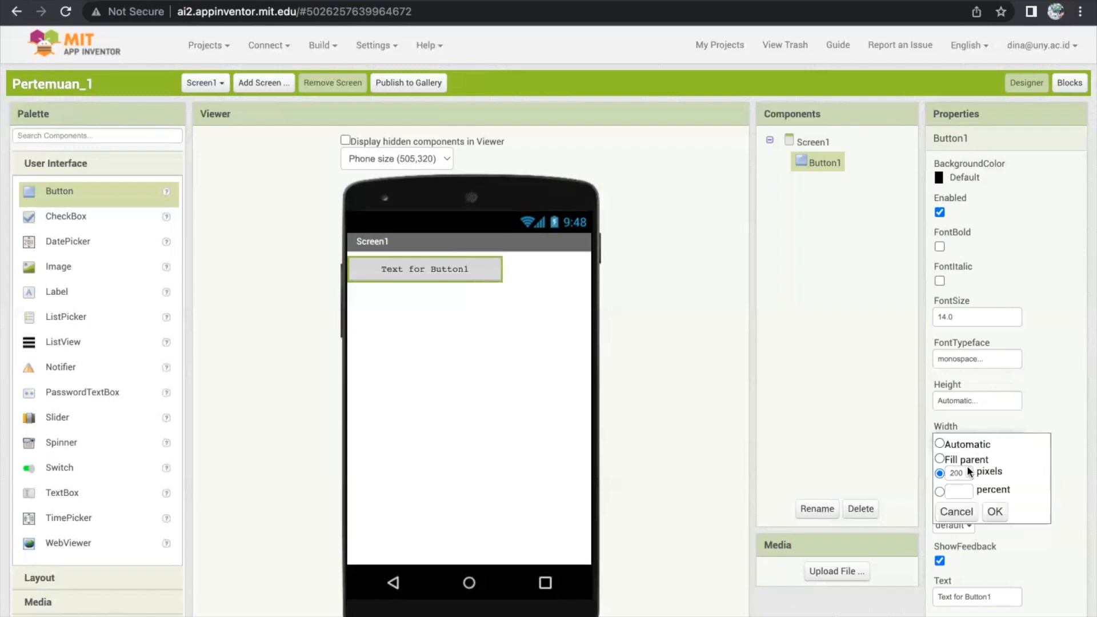
left_click(952, 473)
key("BackSpace")
type("1")
left_click(1002, 511)
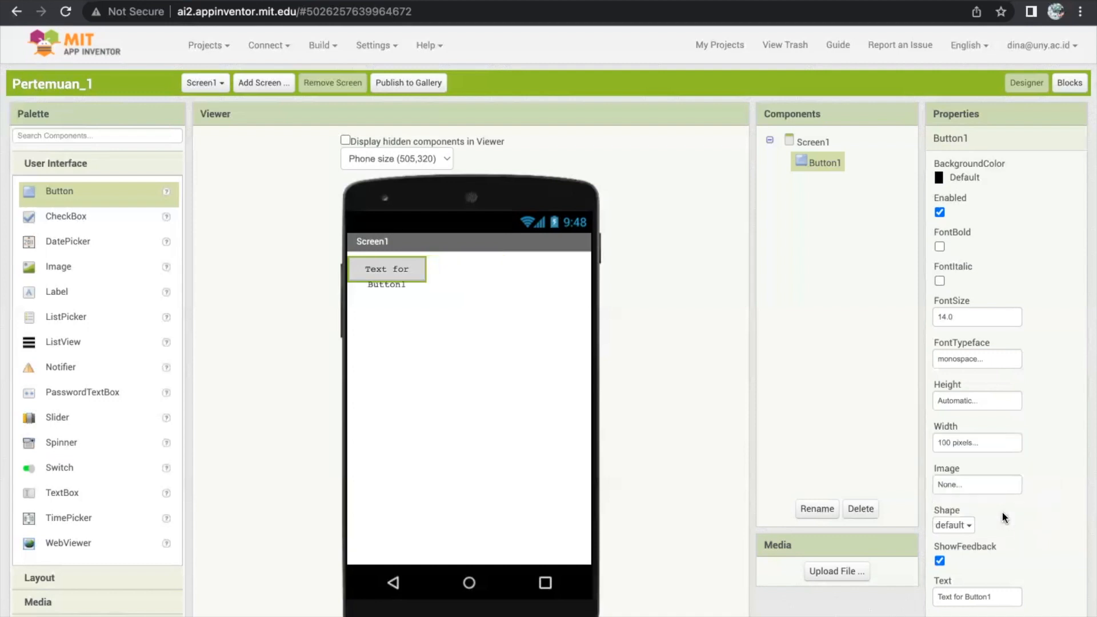
Try the rounded, oval and default shapes on Button1 and settle on rectangular for its Shape
left_click(961, 525)
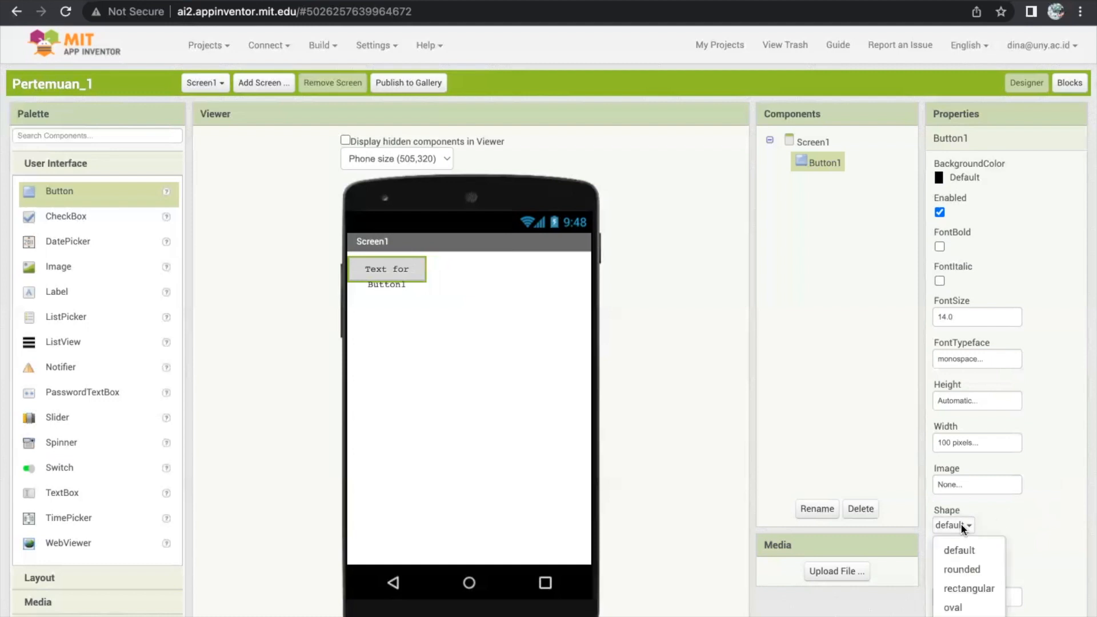
left_click(964, 571)
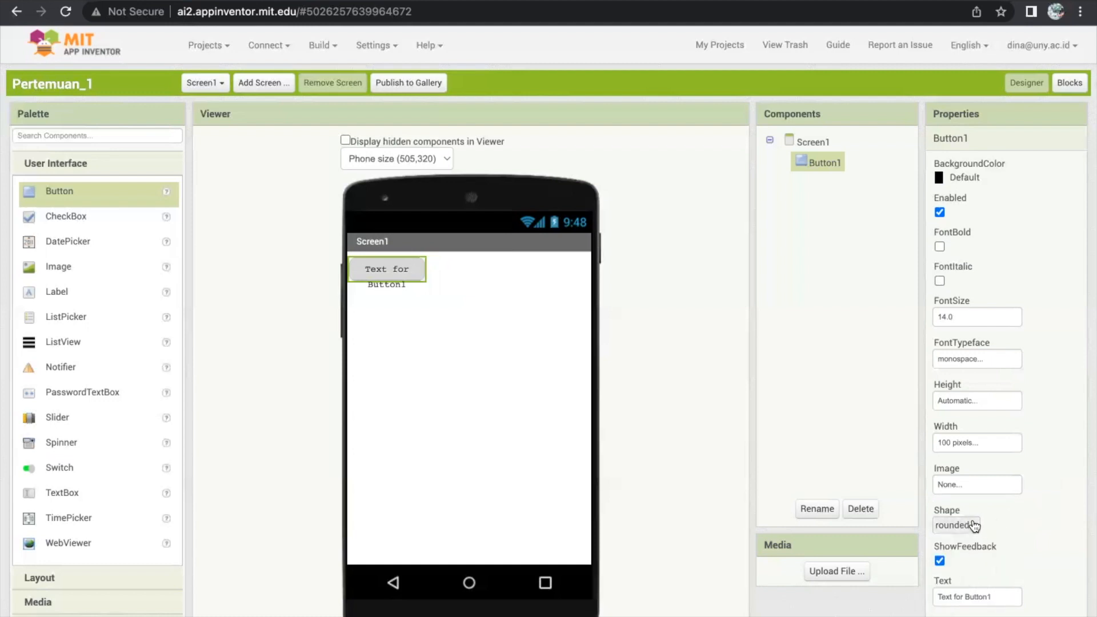
left_click(971, 526)
left_click(971, 583)
left_click(975, 526)
left_click(953, 607)
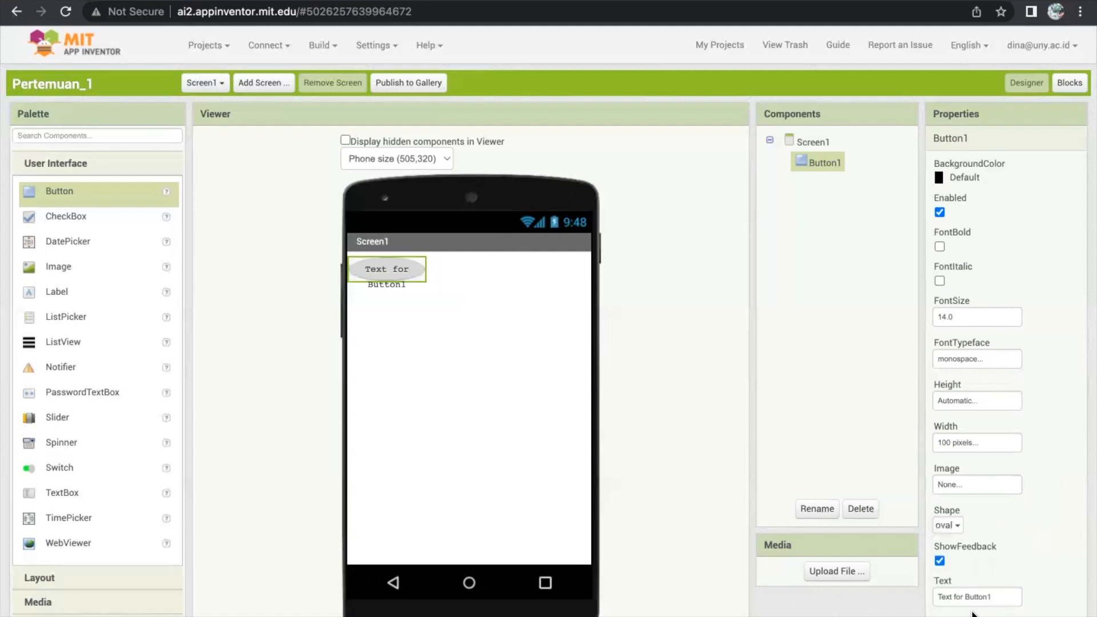
left_click(953, 523)
left_click(956, 550)
left_click(951, 524)
left_click(965, 589)
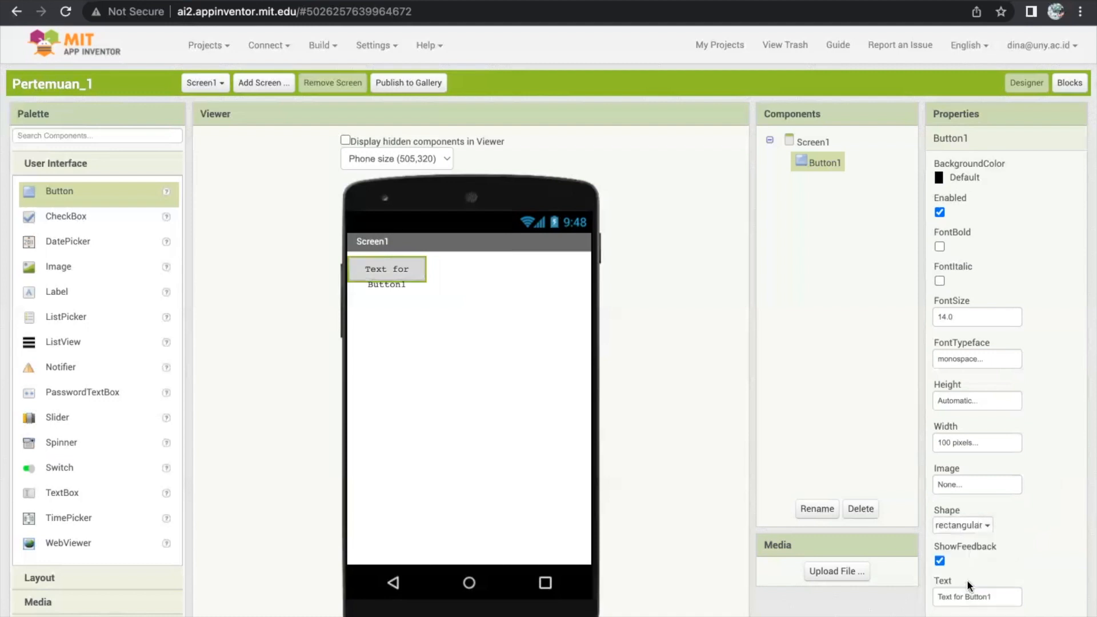
Replace Button1's Text with "Tombol" and leave its TextColor at Default
scroll(1041, 538, "down", 2)
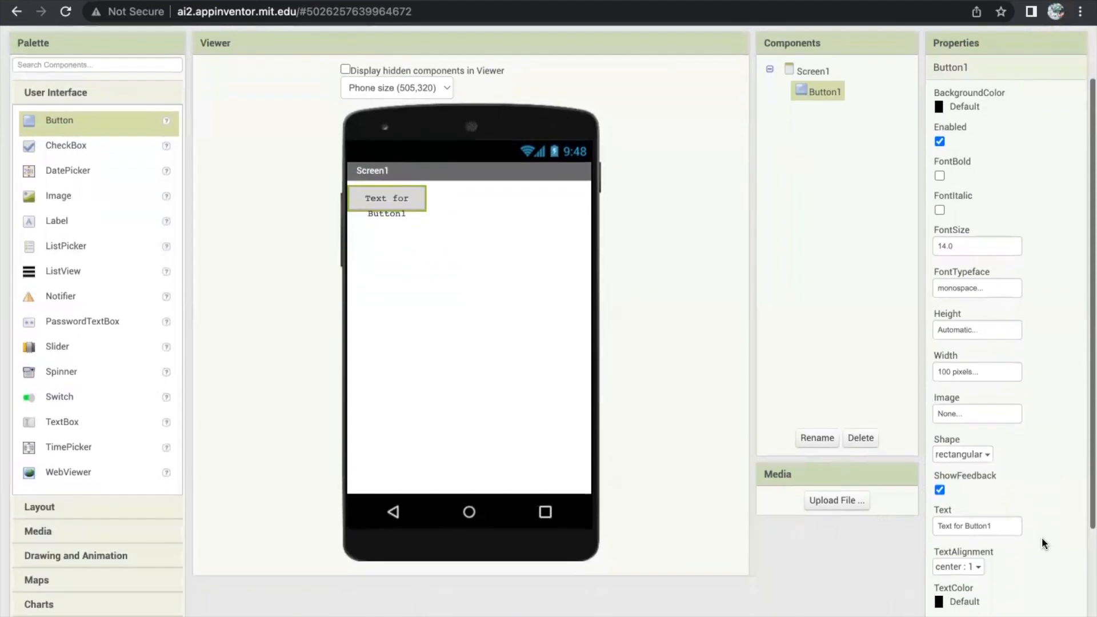
scroll(1041, 537, "down", 1)
left_click(999, 482)
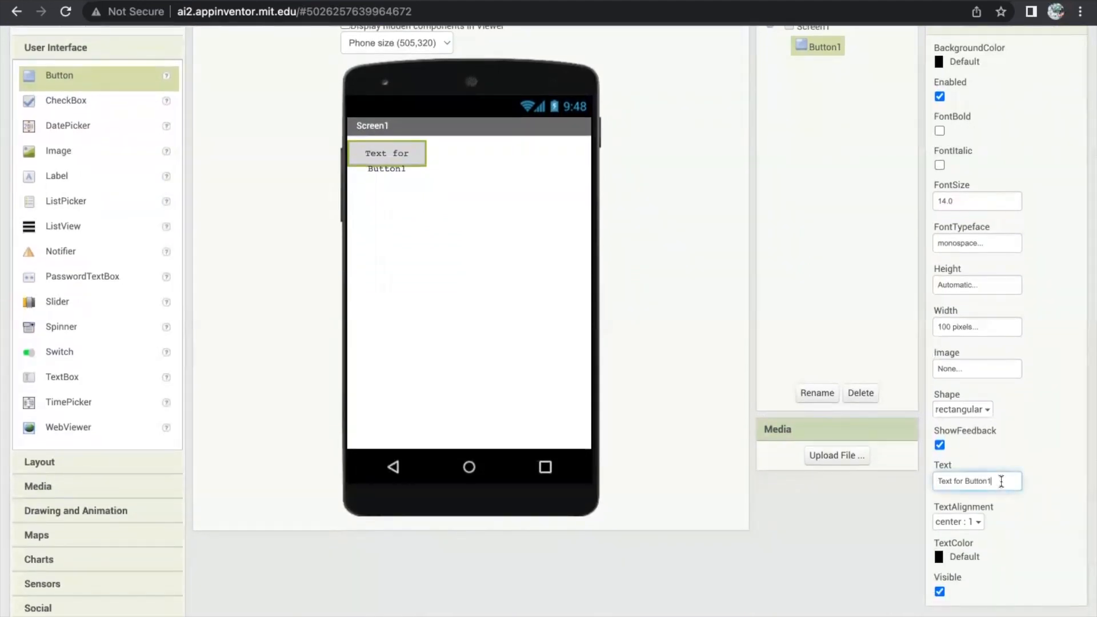
scroll(843, 340, "up", 2)
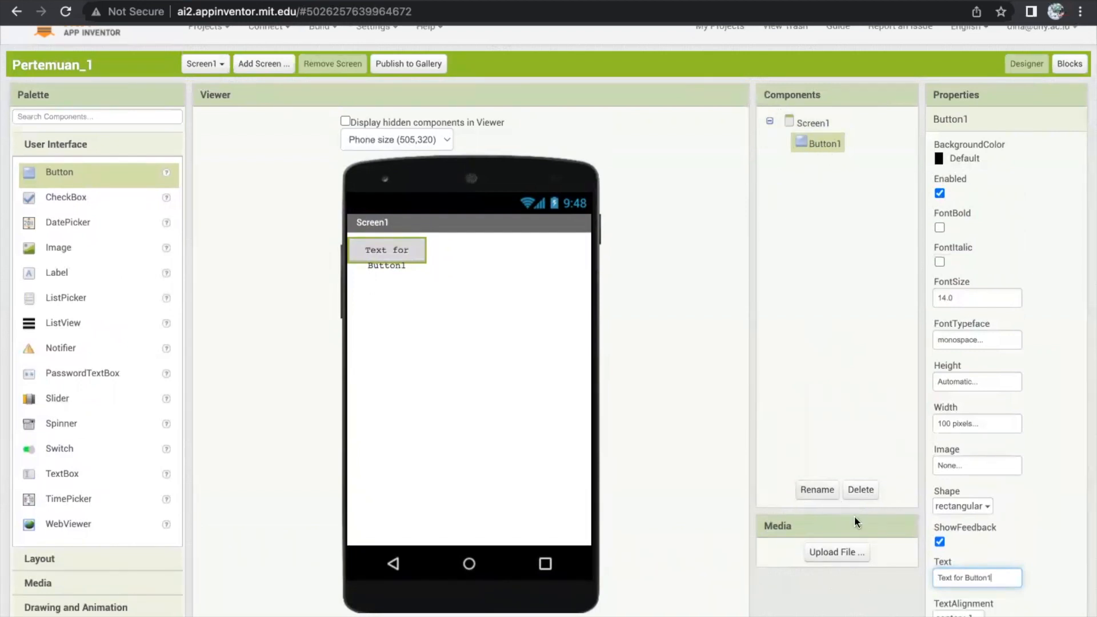
scroll(854, 515, "down", 4)
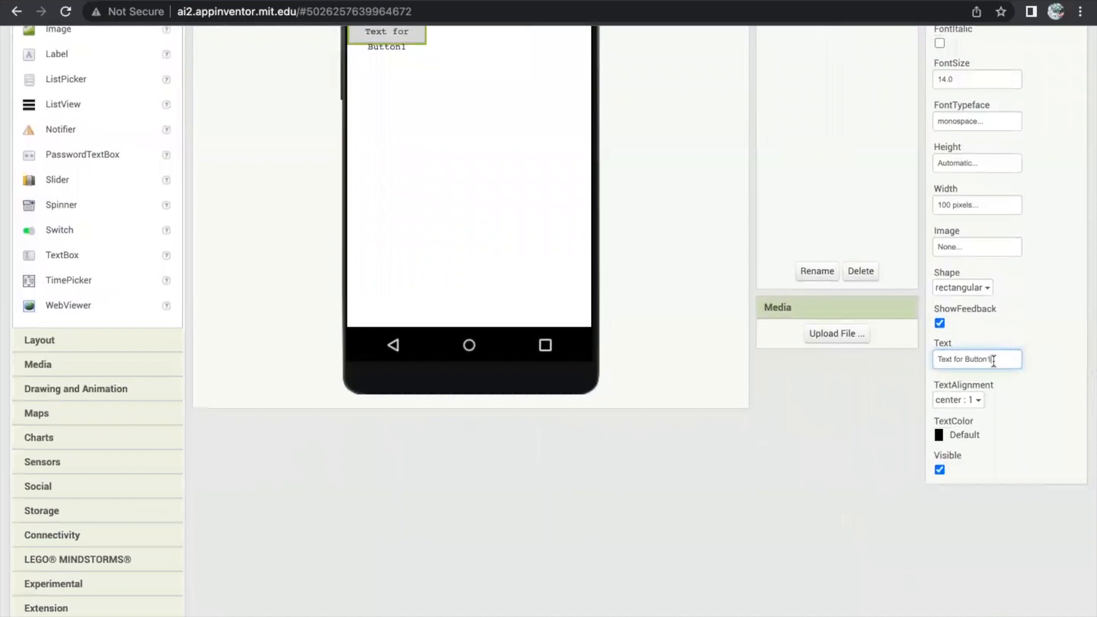
left_click_drag(993, 360, 909, 363)
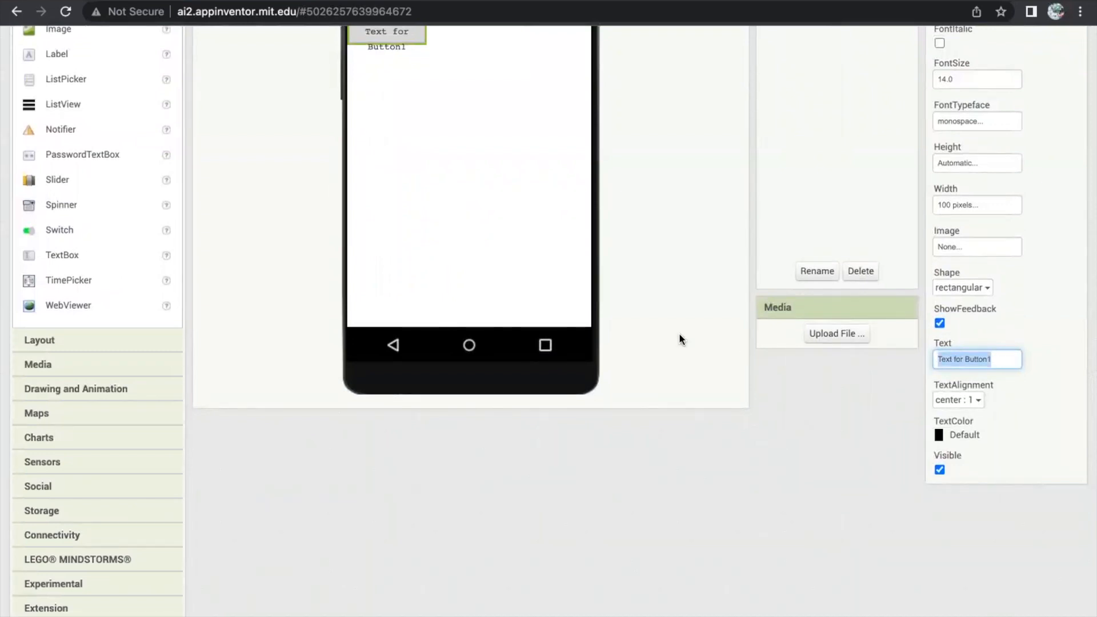
type("Tombol")
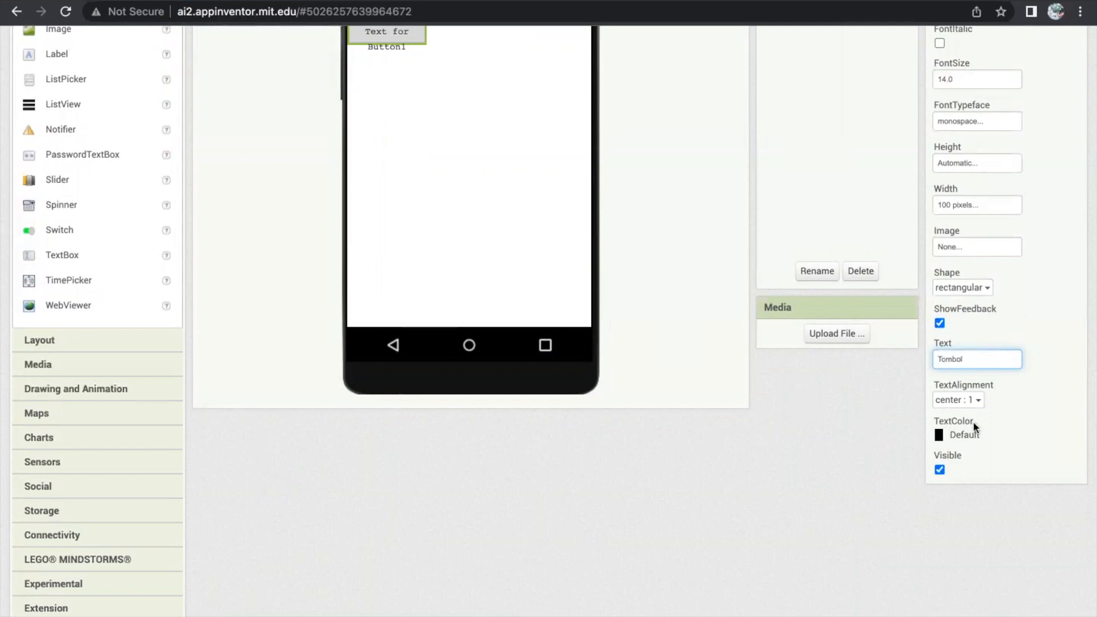
left_click(1027, 430)
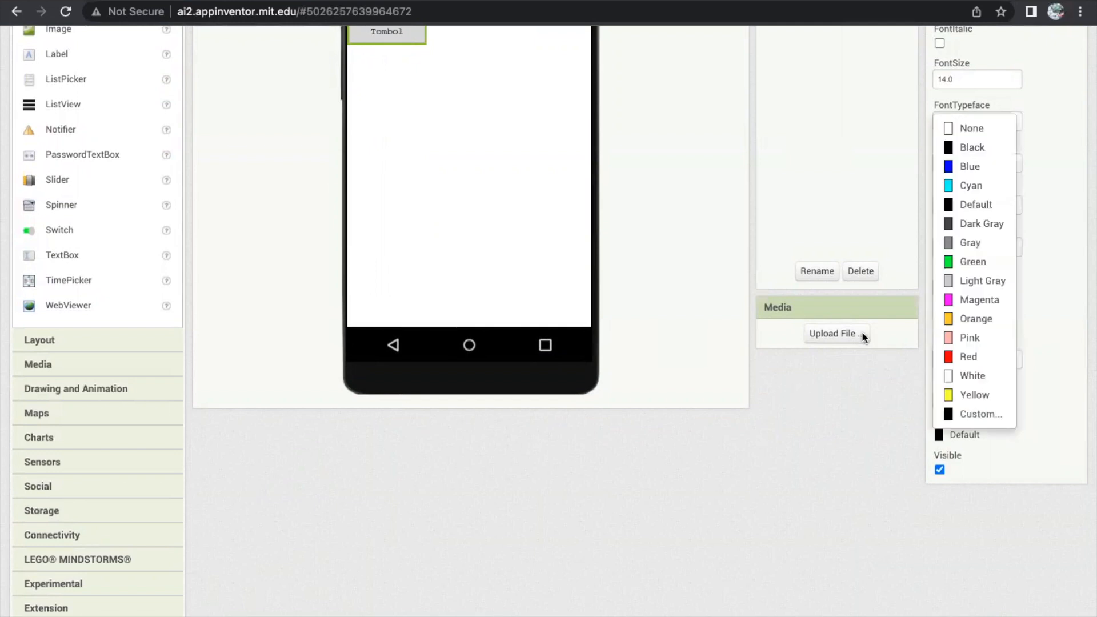
left_click(1065, 254)
scroll(742, 177, "up", 5)
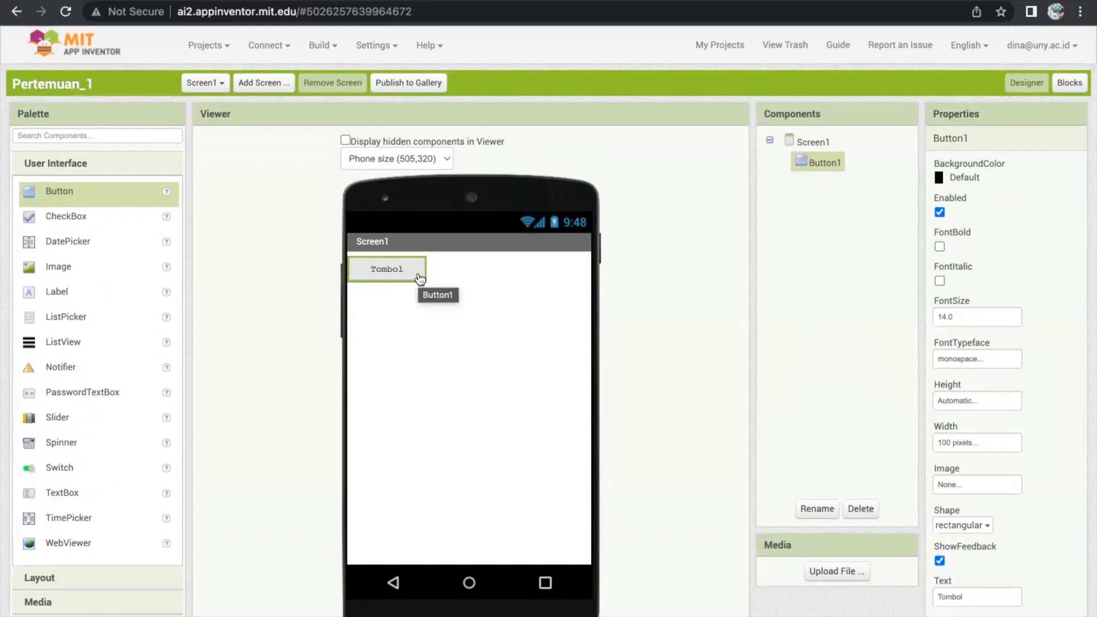
Add a VerticalArrangement layout to Screen1 and place Button1 inside it
left_click(45, 581)
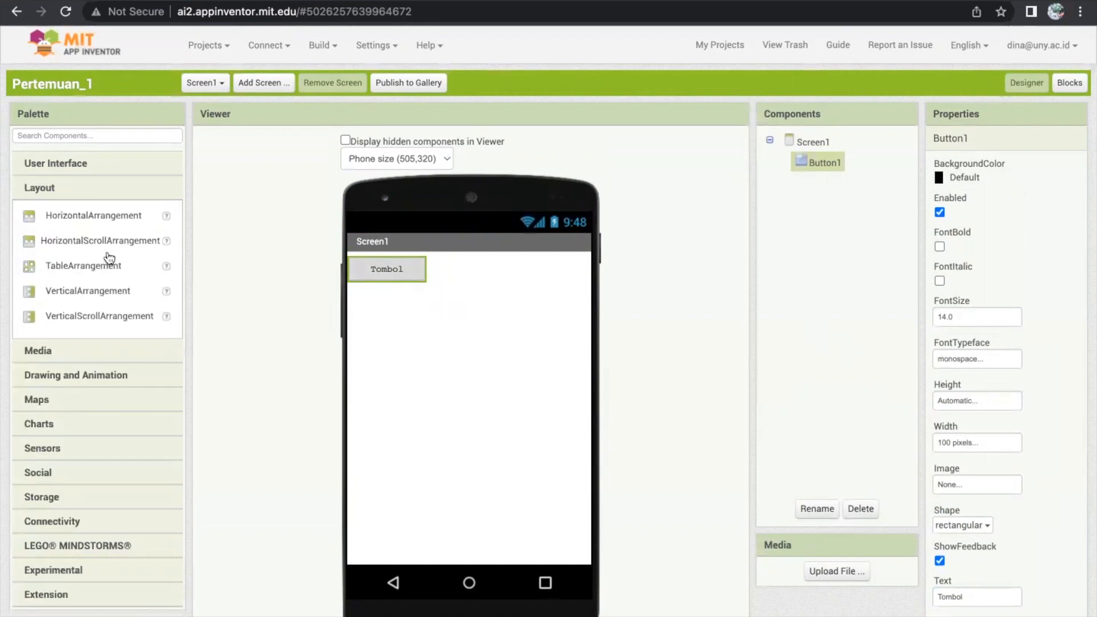
left_click(99, 293)
left_click_drag(99, 293, 412, 292)
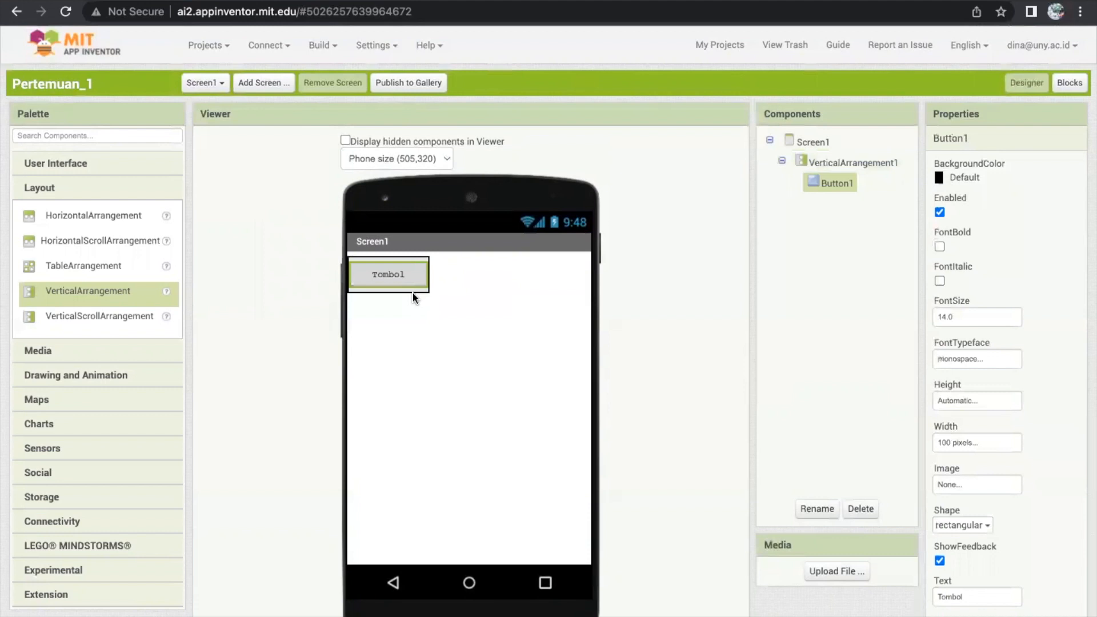
Set VerticalArrangement1's Width to Fill parent, leaving its Height at Automatic
left_click(872, 165)
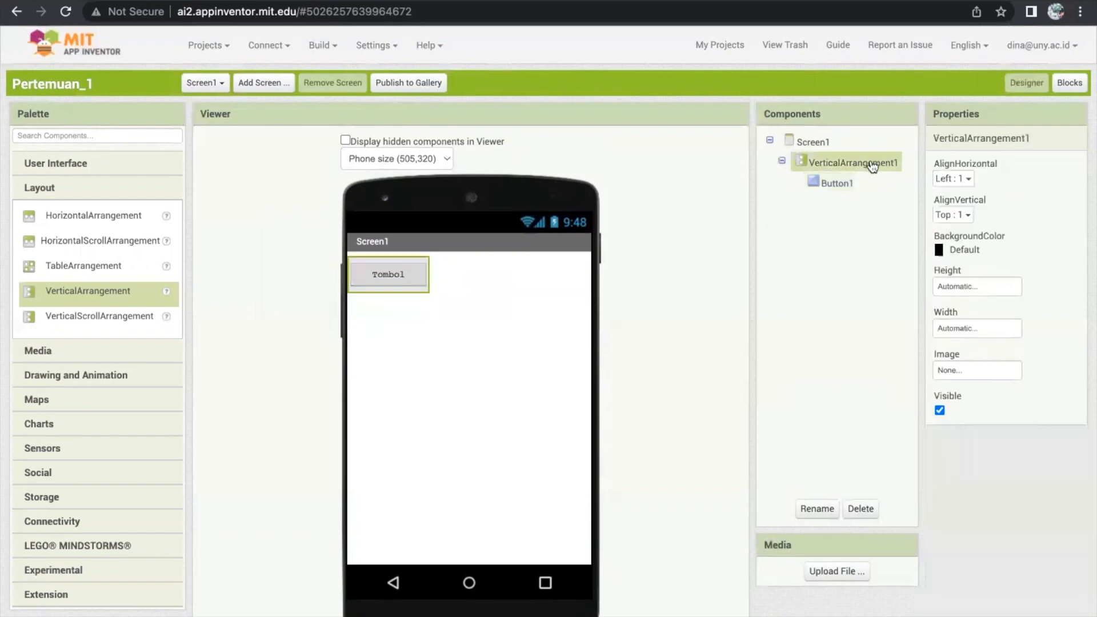
left_click(988, 283)
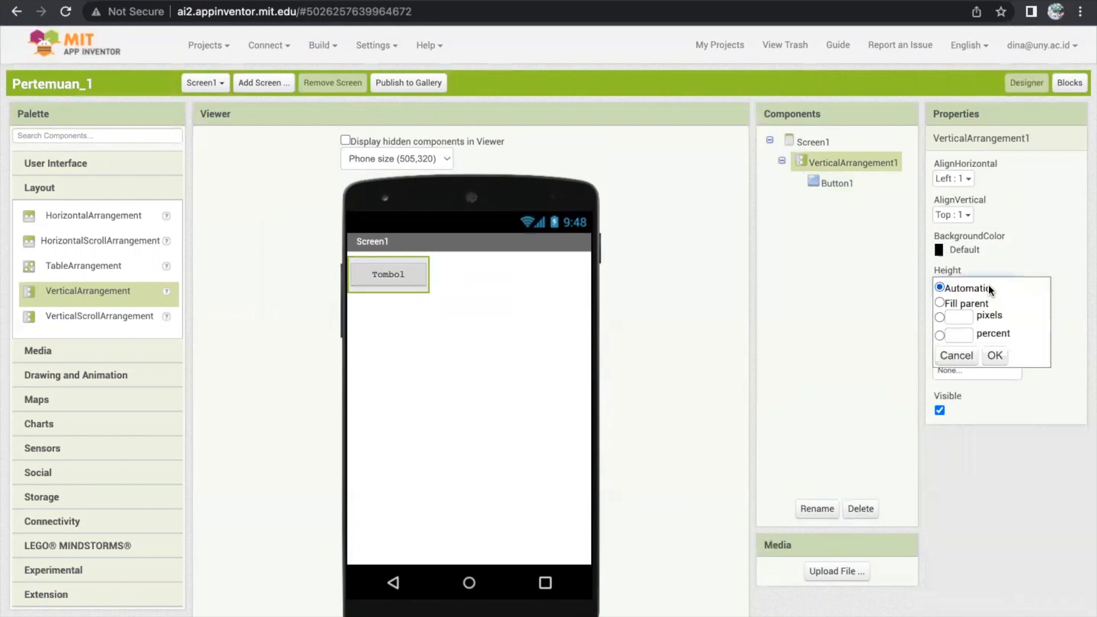
left_click(1067, 309)
left_click(977, 328)
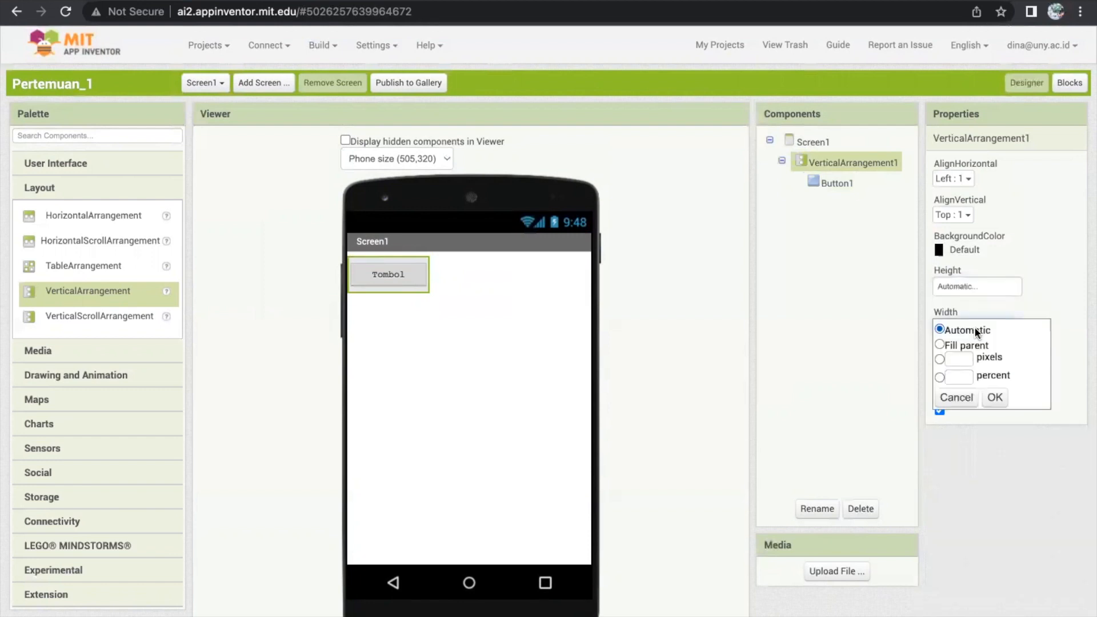
left_click(939, 345)
left_click(994, 397)
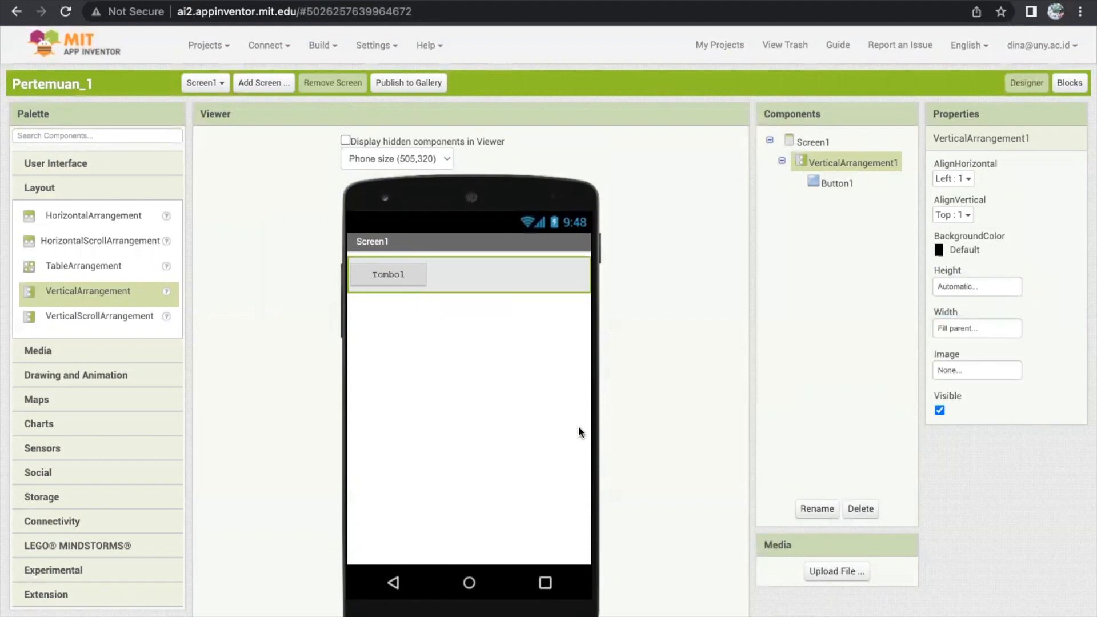
Center the contents of VerticalArrangement1 both horizontally (Center : 3) and vertically (Center : 2)
left_click(954, 179)
left_click(964, 222)
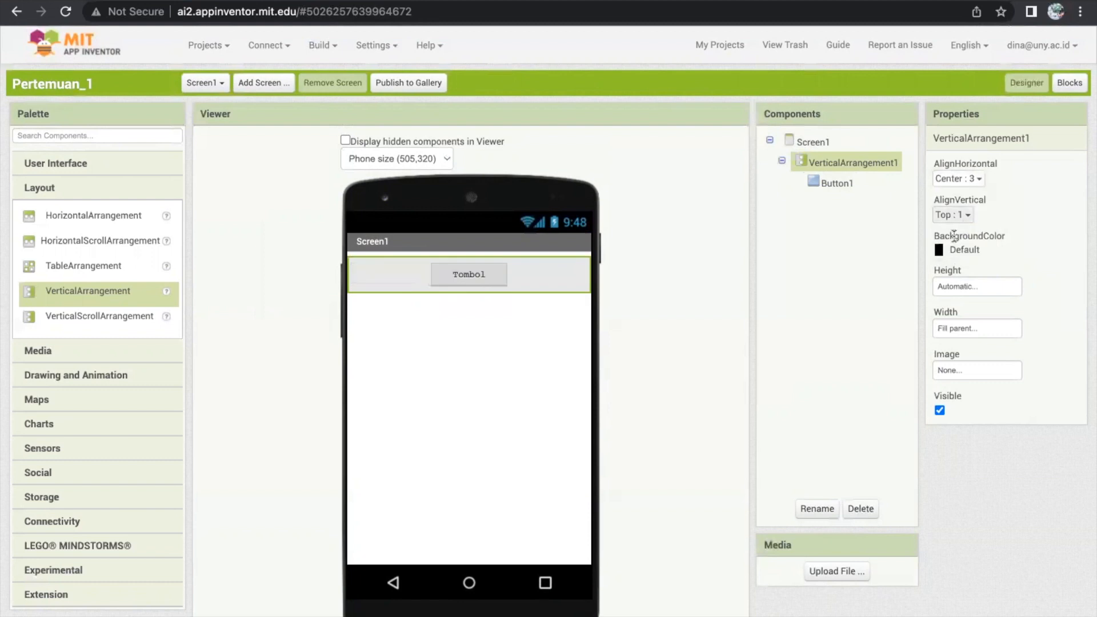
left_click(961, 216)
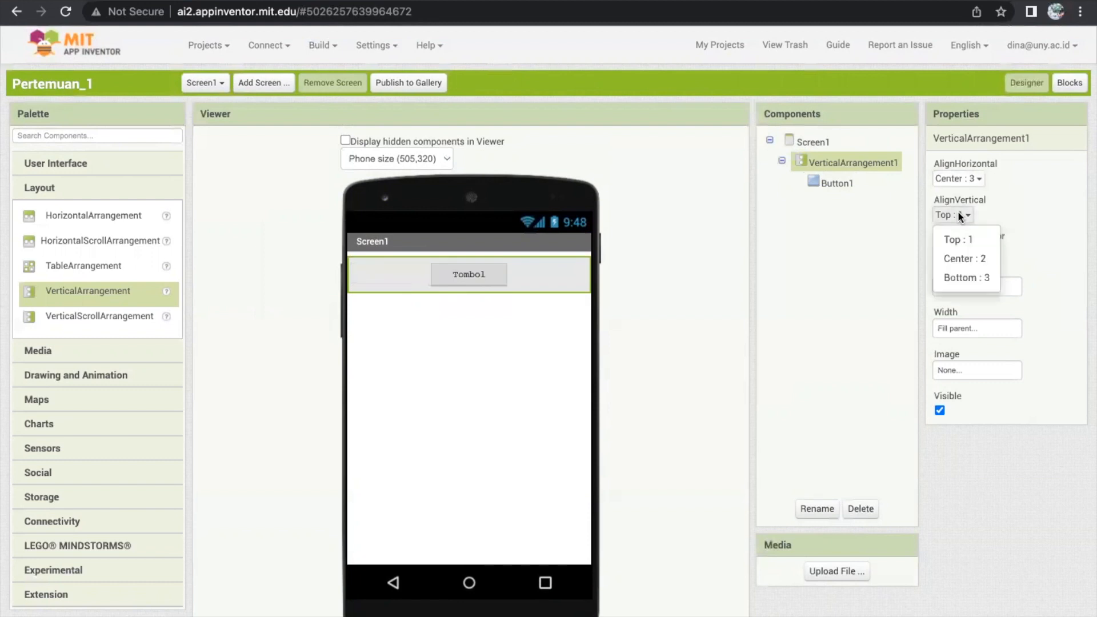
left_click(965, 259)
left_click(529, 356)
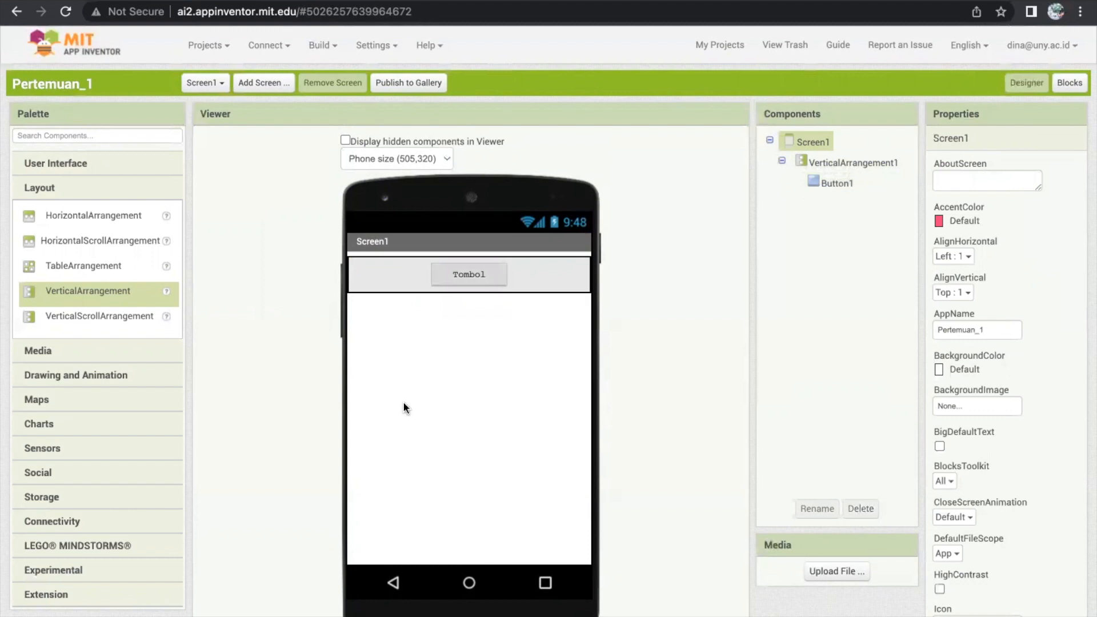
Add a Label from the User Interface components below Button1 inside VerticalArrangement1 and look through its properties
left_click(56, 165)
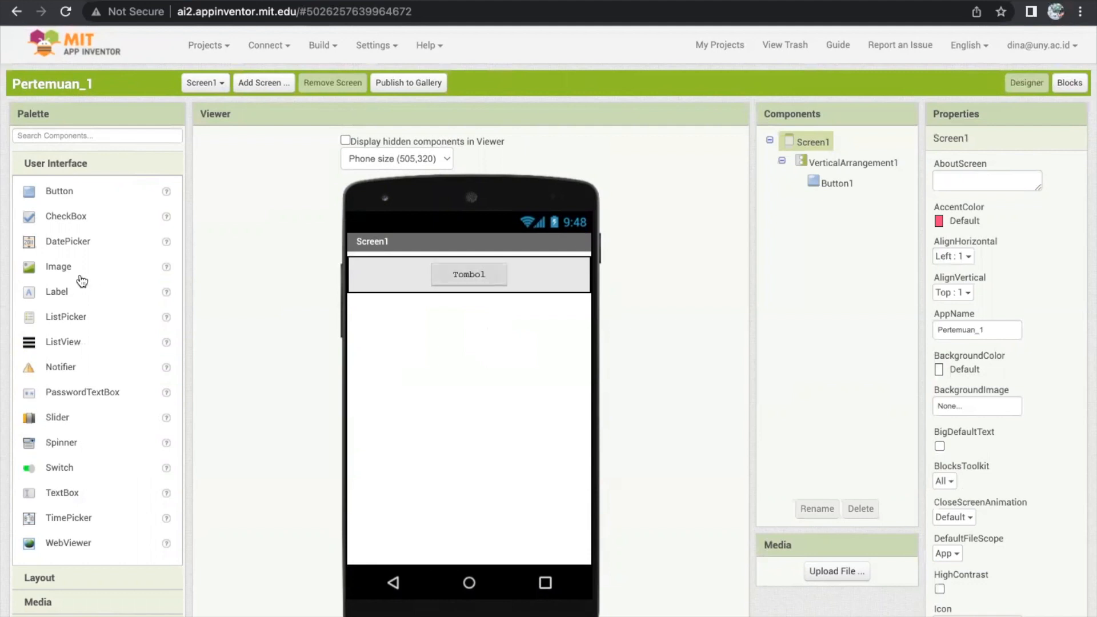
left_click_drag(57, 294, 465, 292)
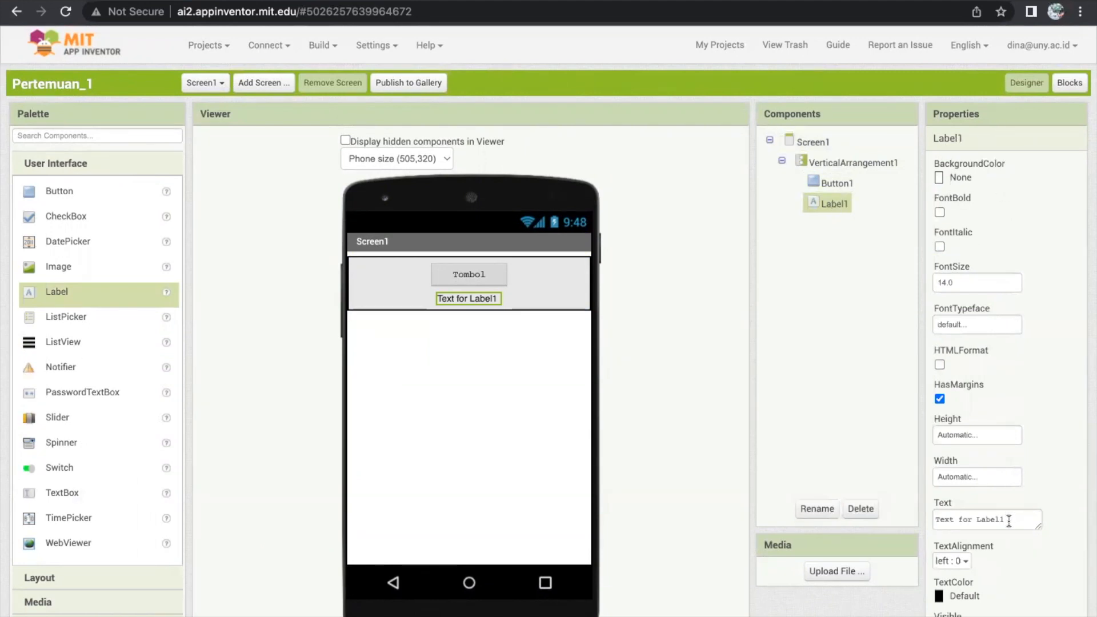
scroll(1010, 515, "down", 3)
scroll(1009, 521, "down", 1)
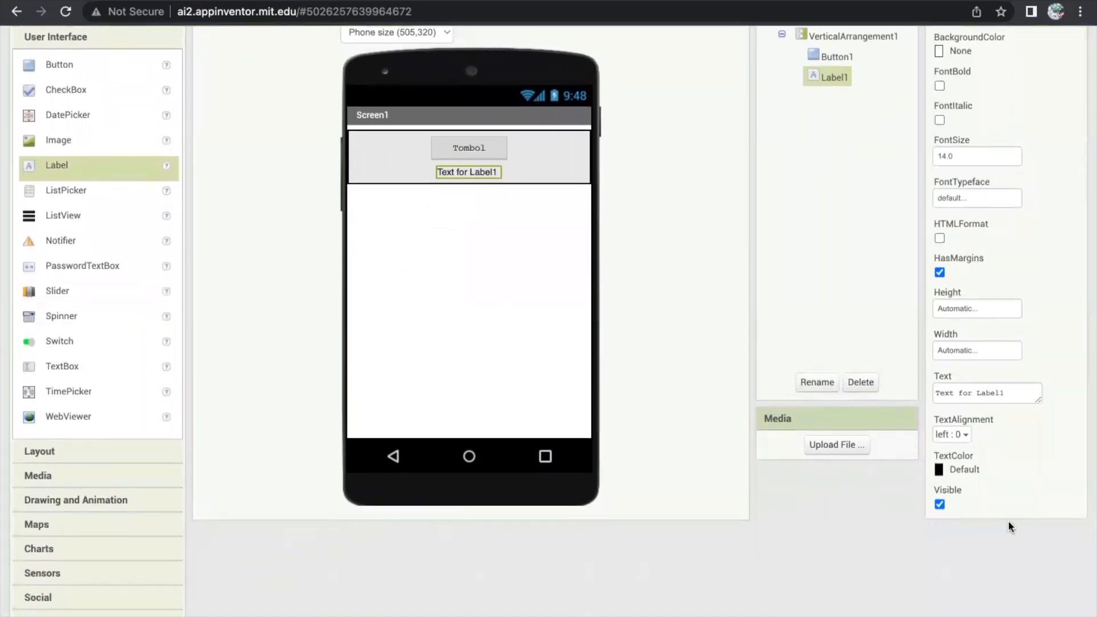
scroll(1008, 520, "up", 4)
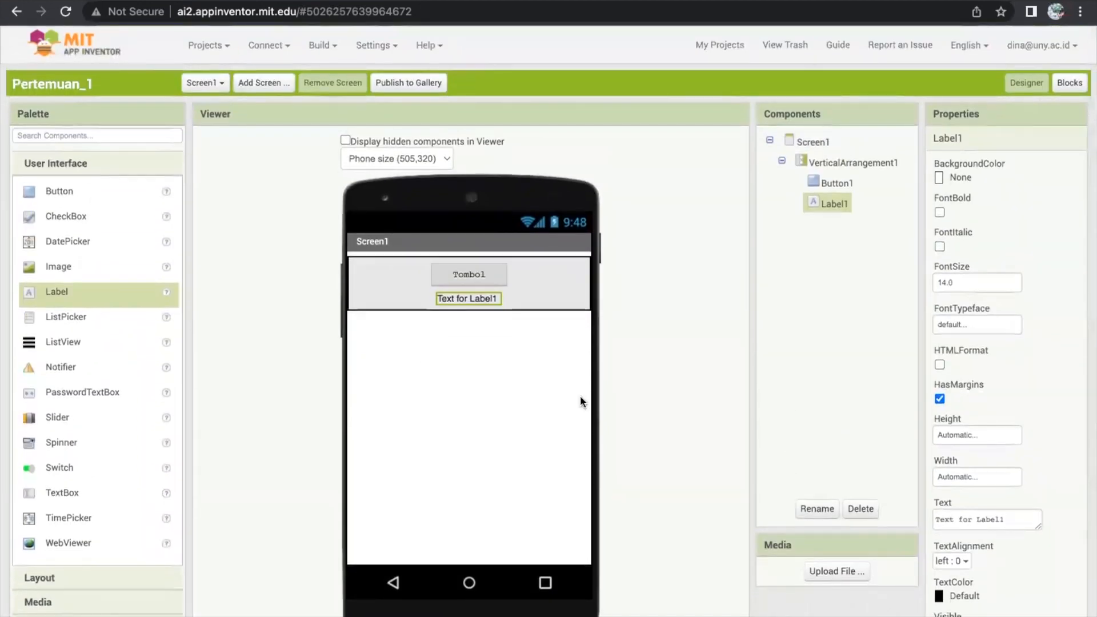
left_click(538, 359)
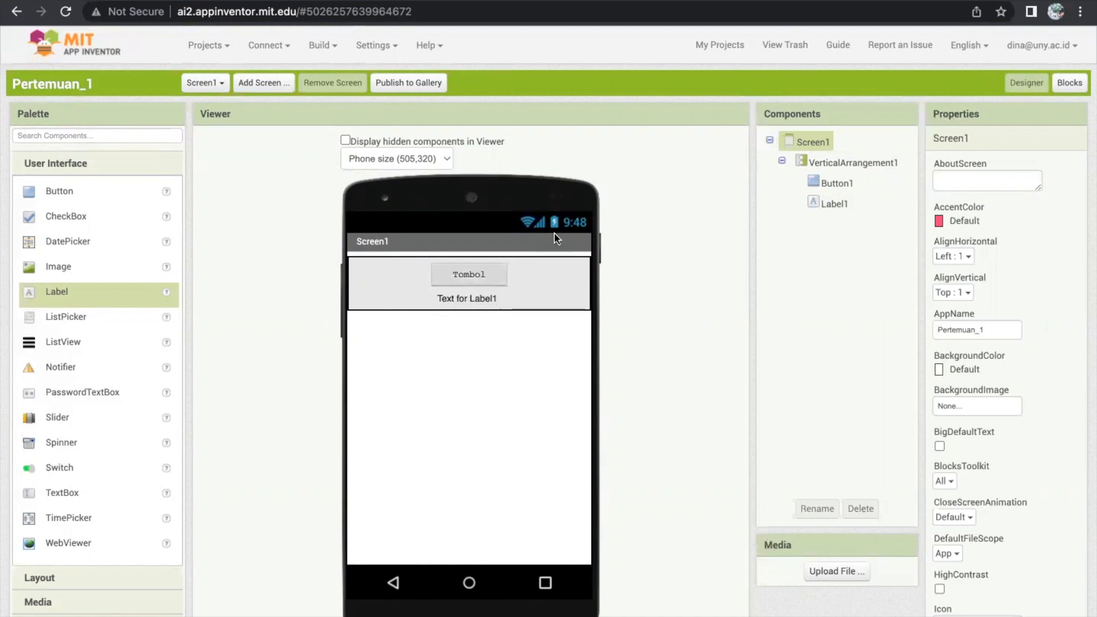
Switch to the Blocks editor and place a "when Button1.Click" event block in the workspace
left_click(1069, 83)
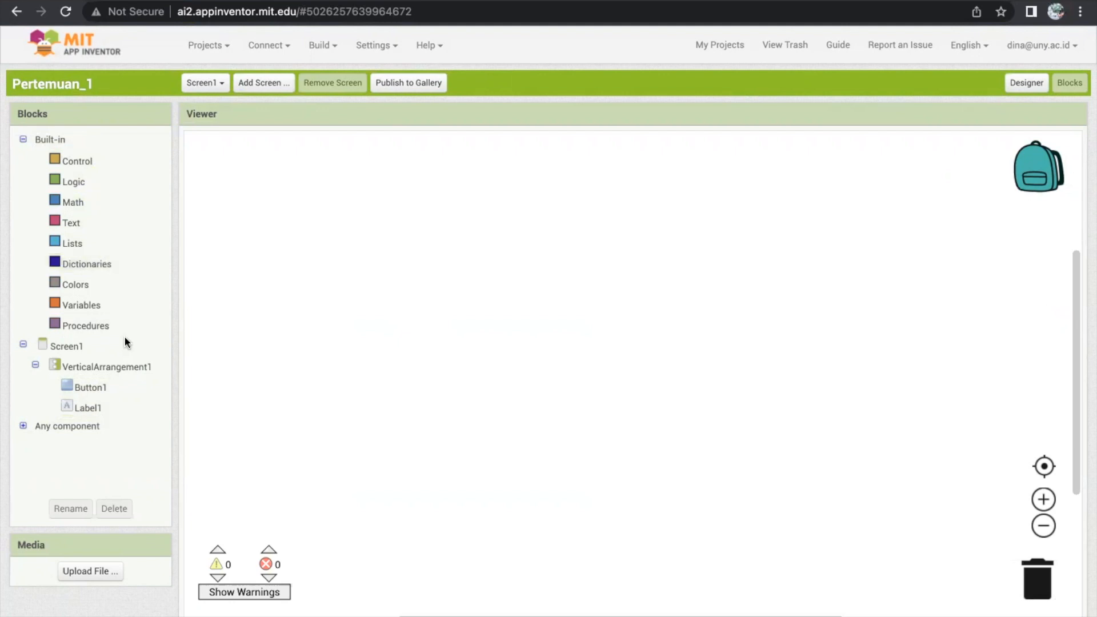
left_click(102, 387)
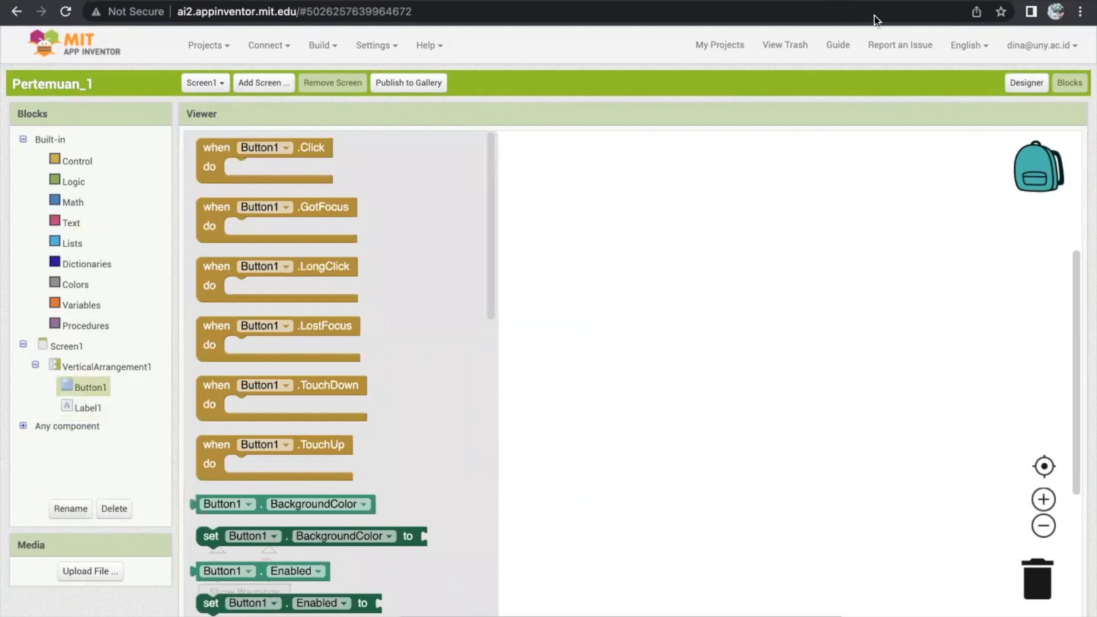
left_click(341, 280)
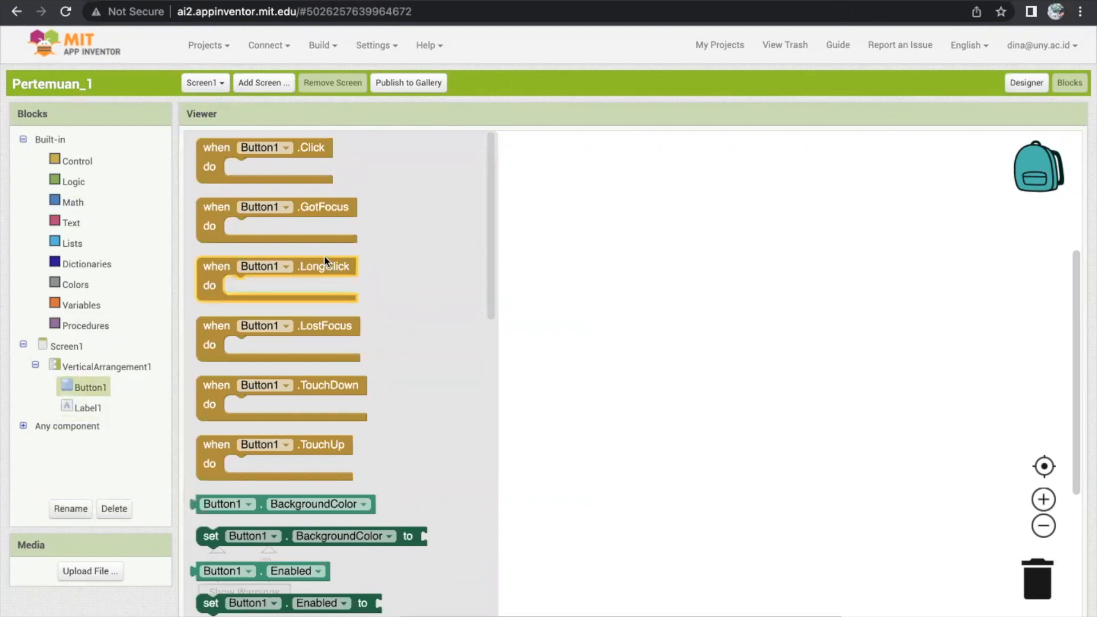
left_click(218, 158)
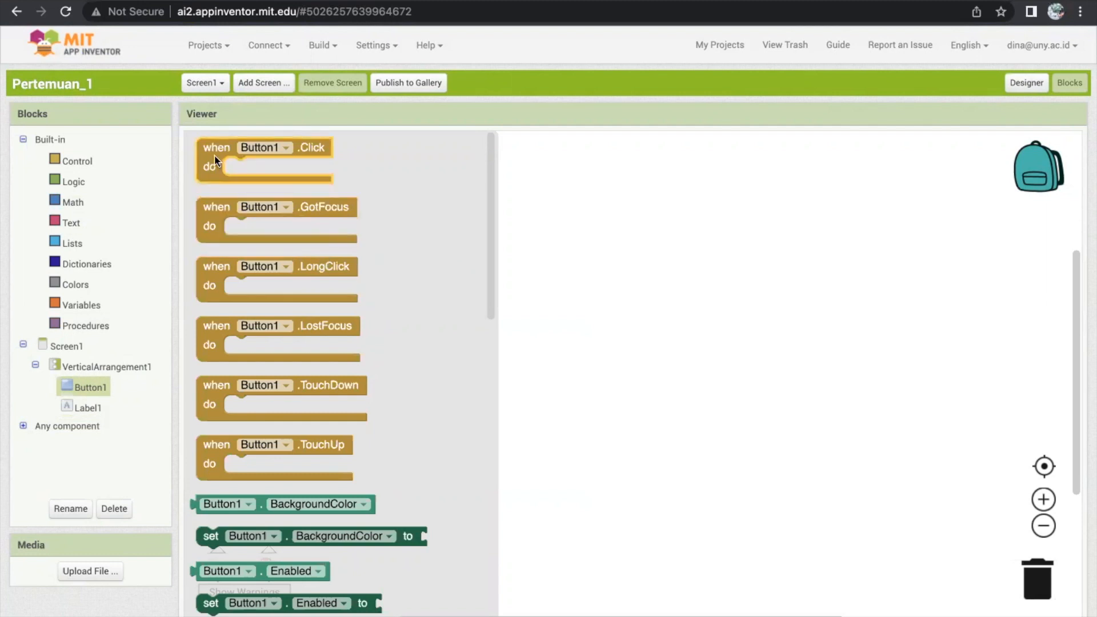
left_click_drag(215, 160, 355, 214)
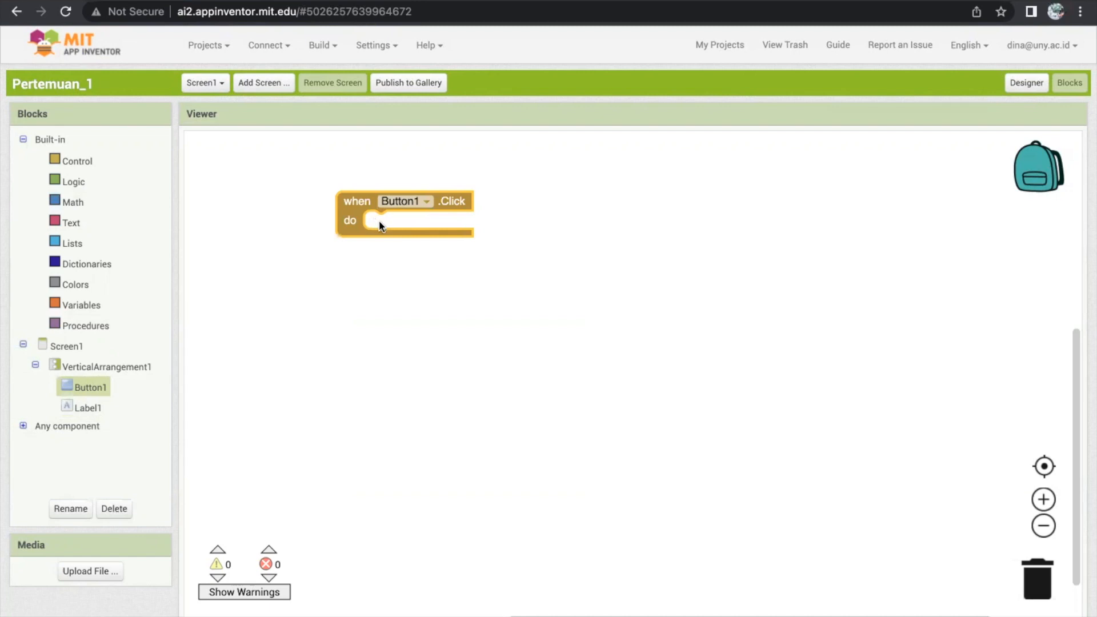
Insert a Label1 setter block into the Button1.Click event and make it set the Text property
left_click(85, 407)
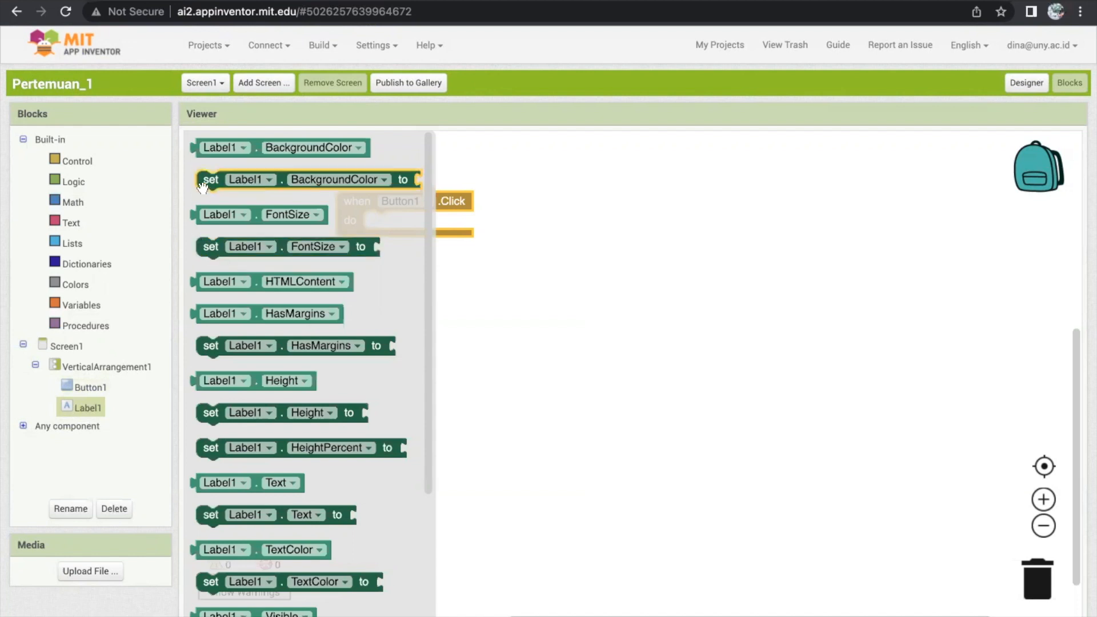
left_click_drag(206, 179, 401, 224)
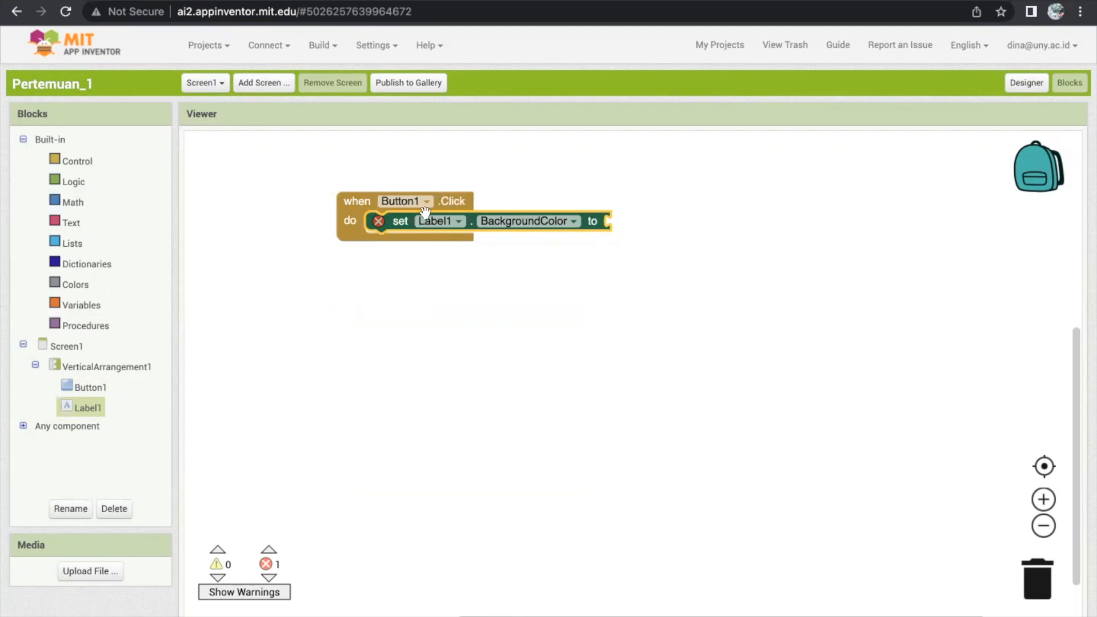
left_click(527, 223)
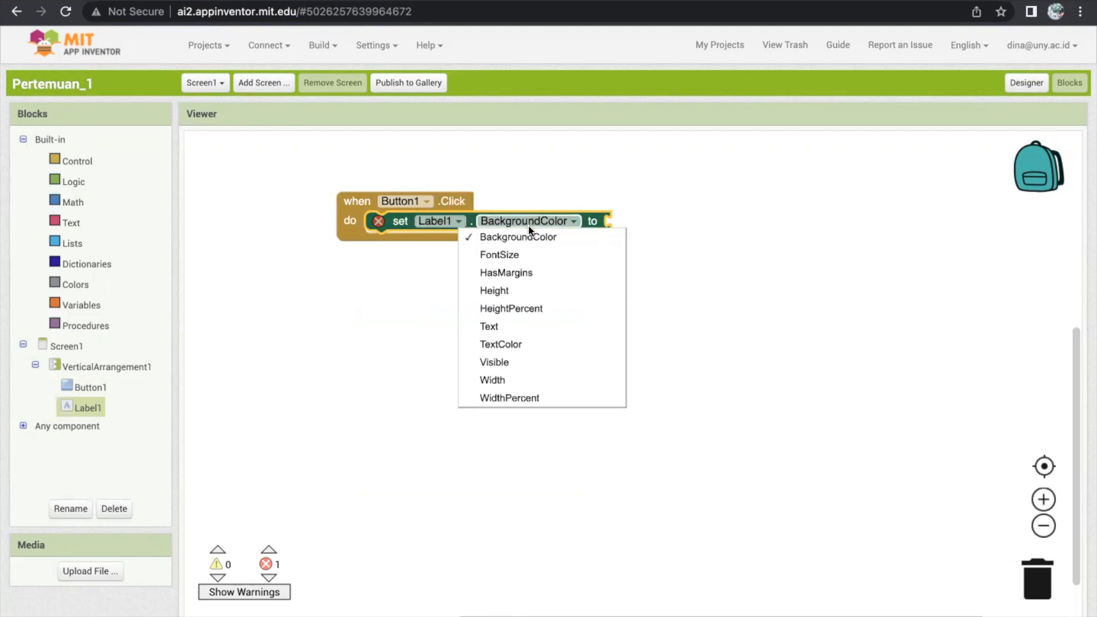
left_click(513, 326)
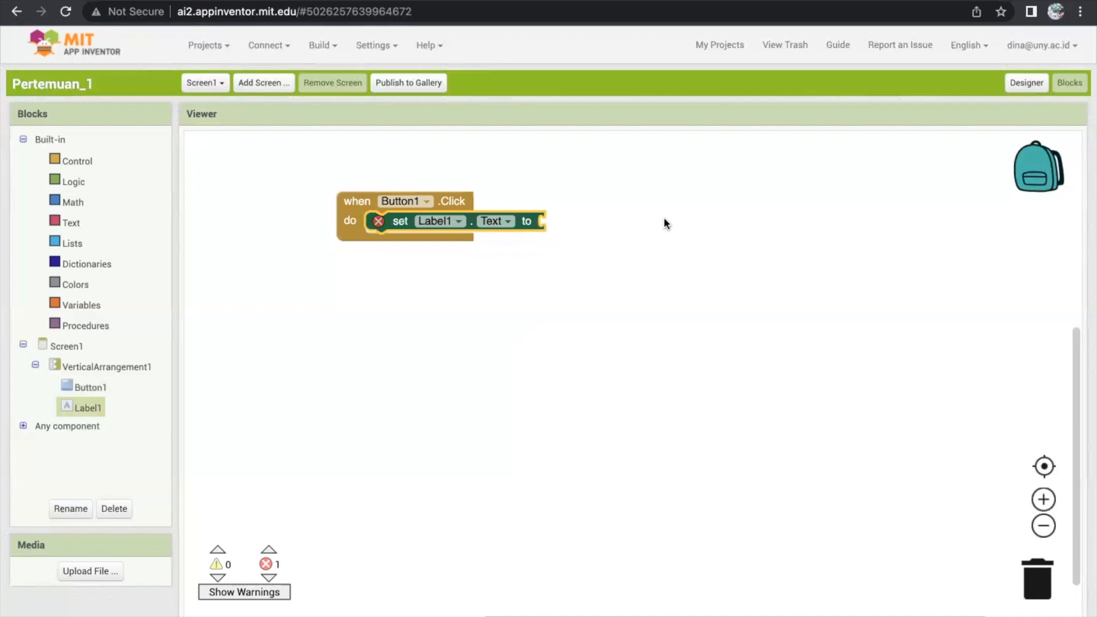
Attach a text string block reading "Tombol sudah ditekan" to the Label1.Text setter in the Button1.Click event
left_click(71, 224)
left_click_drag(212, 150, 565, 226)
left_click(546, 222)
type("T")
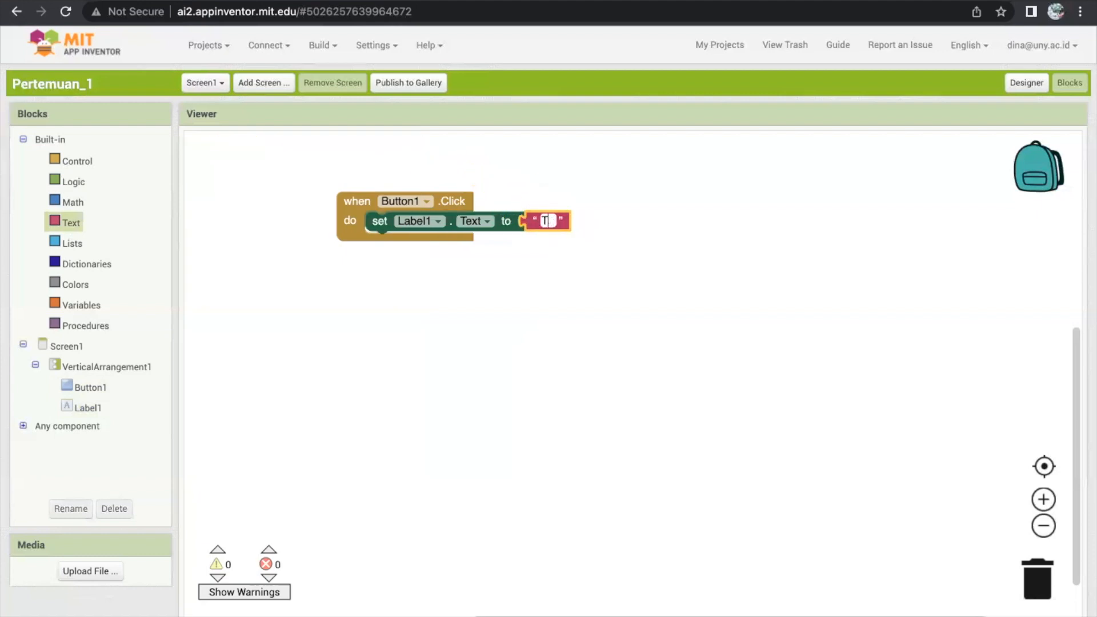
type("ombol s")
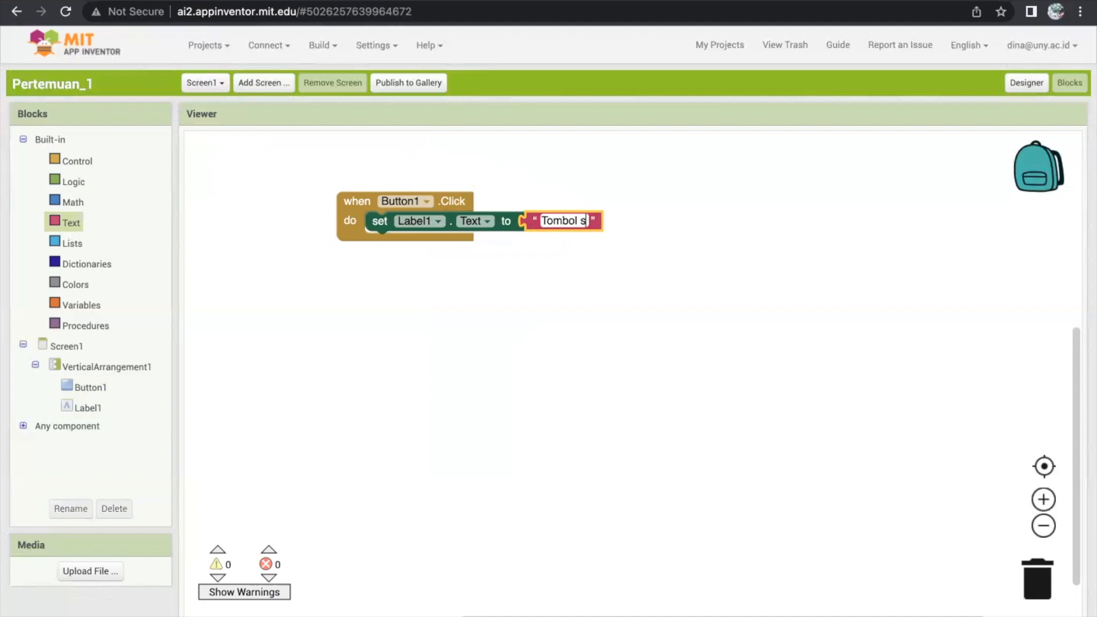
type("udah ditekan")
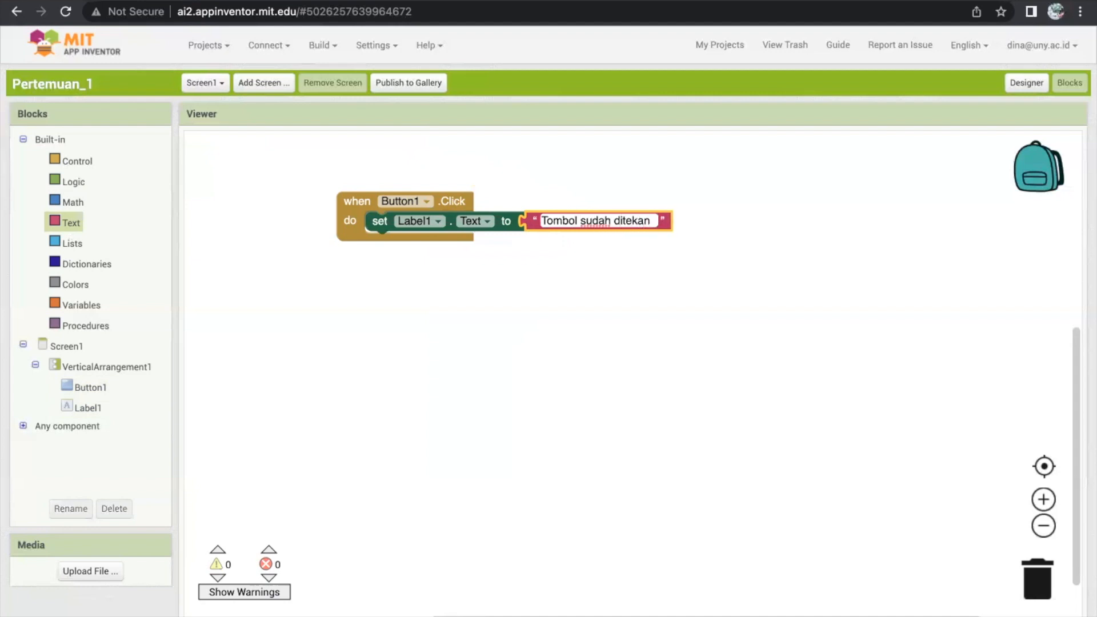
left_click(479, 292)
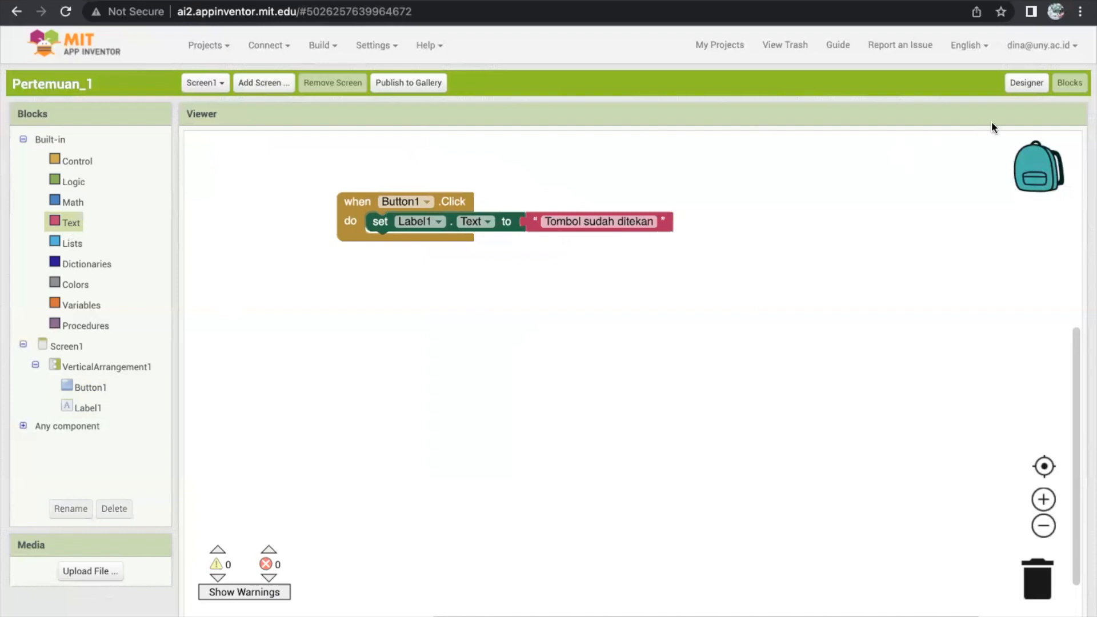
Return to the Designer, search the web for "ai companion mit" in a new browser tab and open the MIT AI2 Companion page on Google Play
left_click(1016, 83)
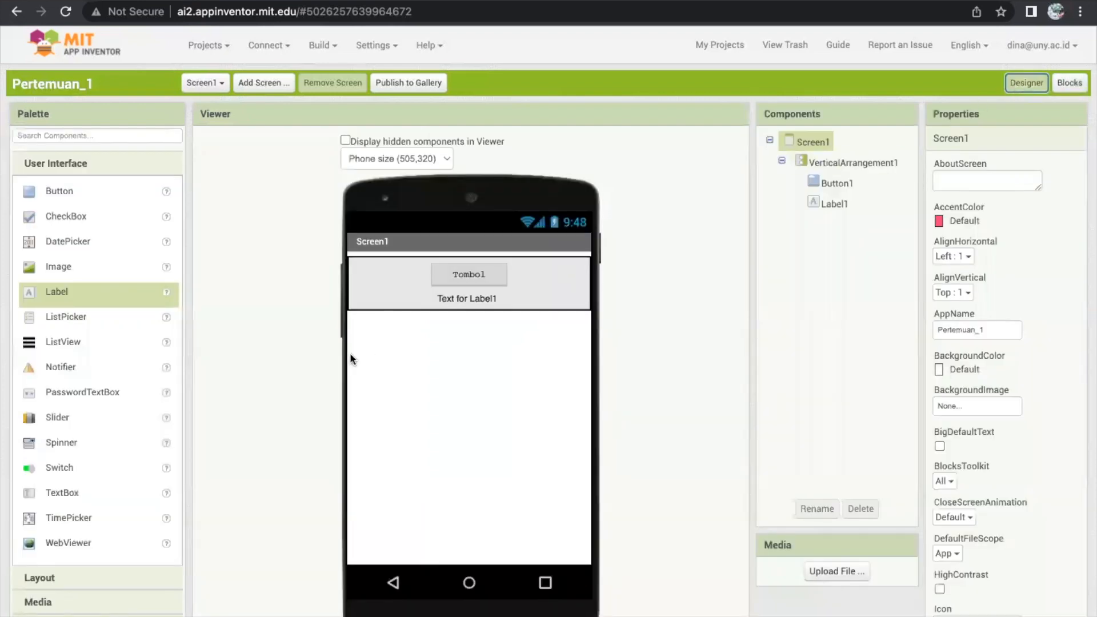
left_click(275, 48)
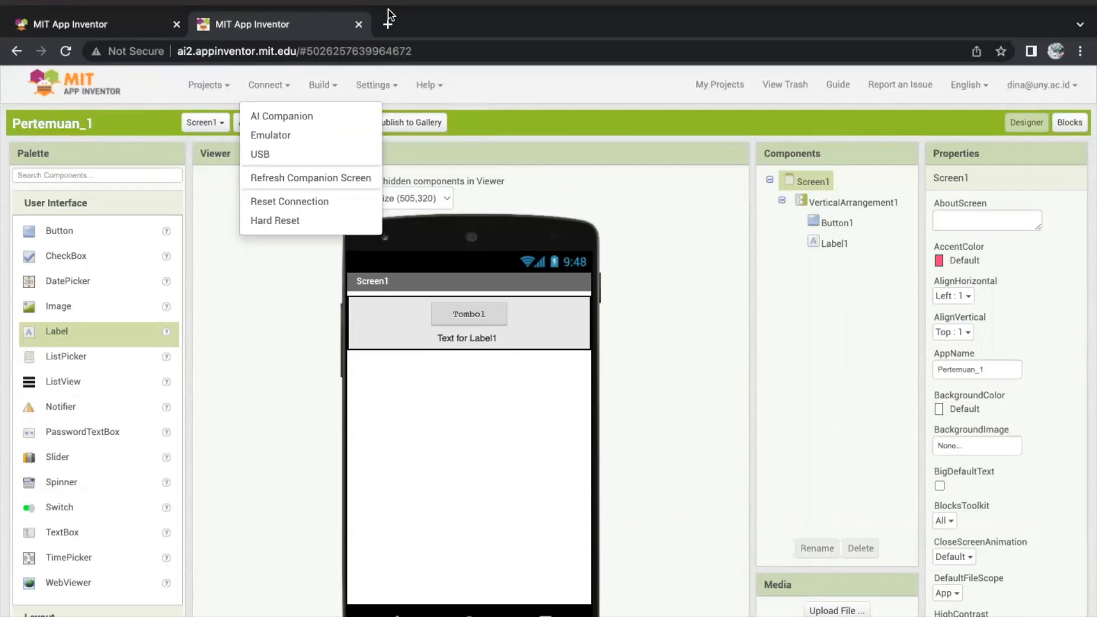
left_click(384, 22)
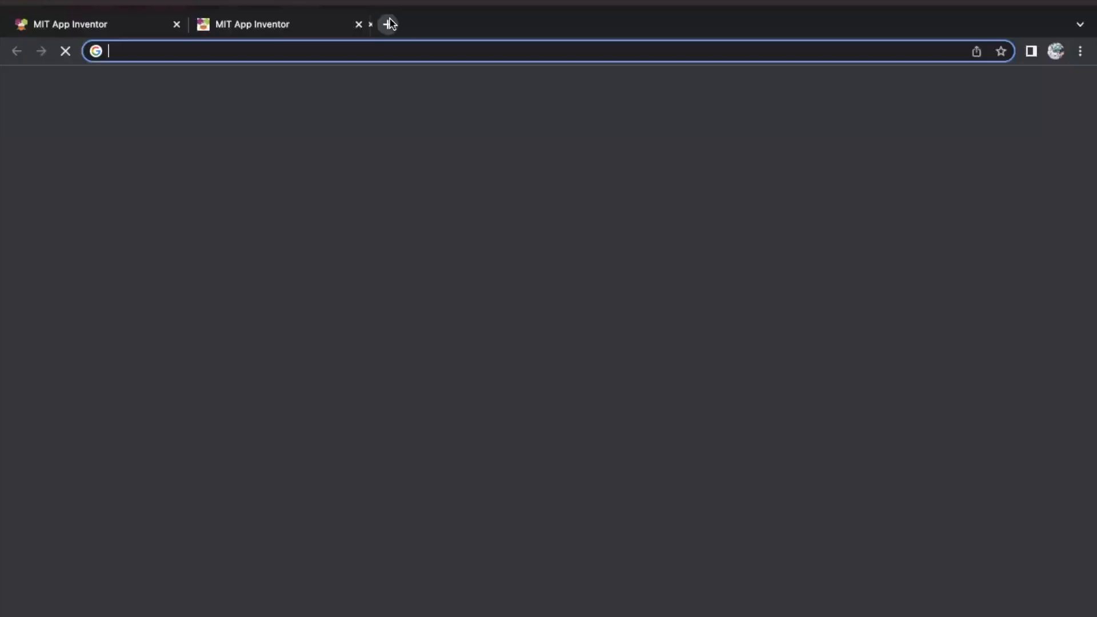
type("ai c")
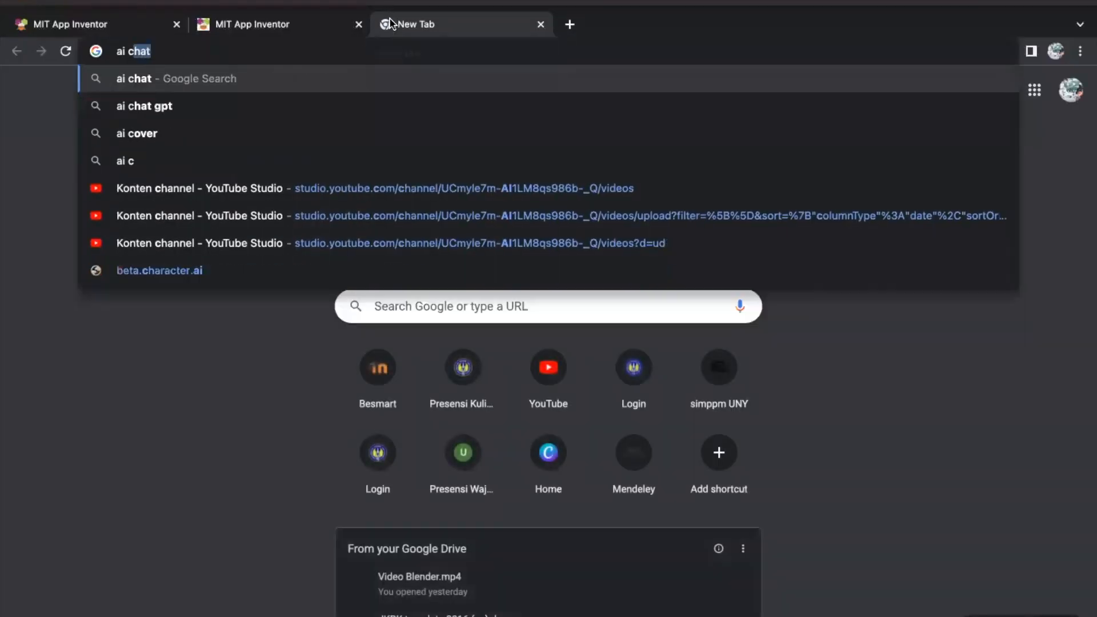
type("ompanio")
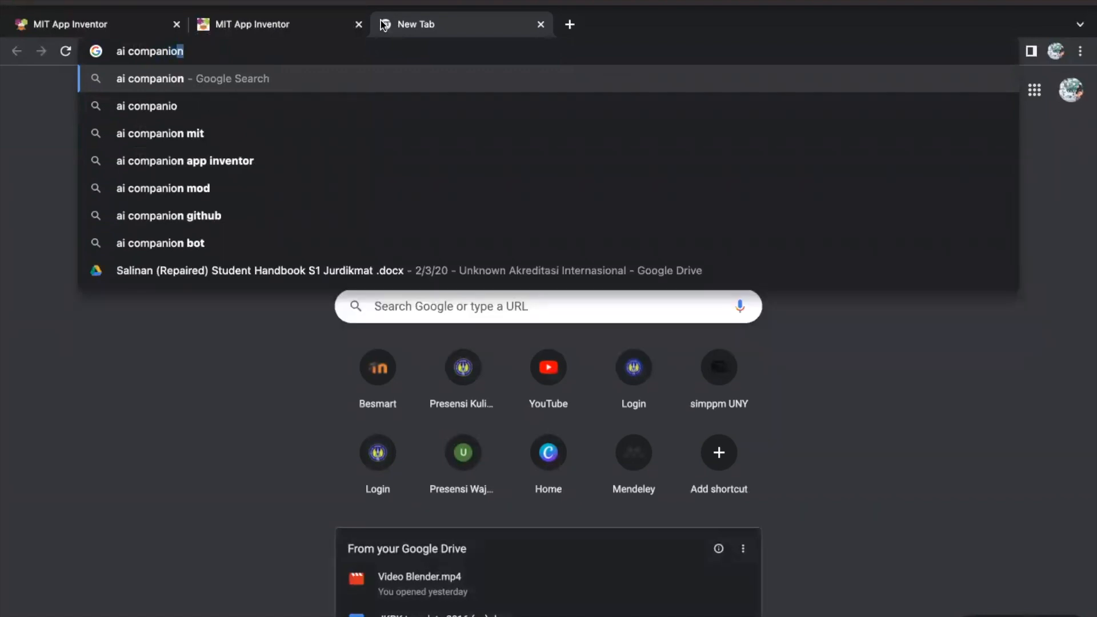
key("Down")
key("Down")
key("Return")
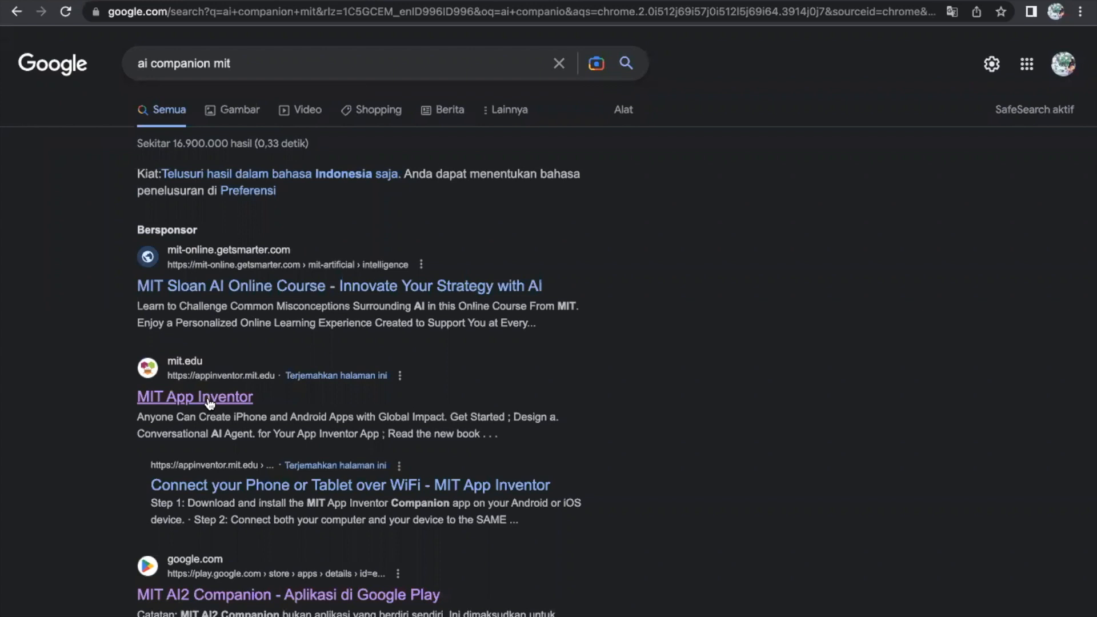
scroll(225, 603, "down", 1)
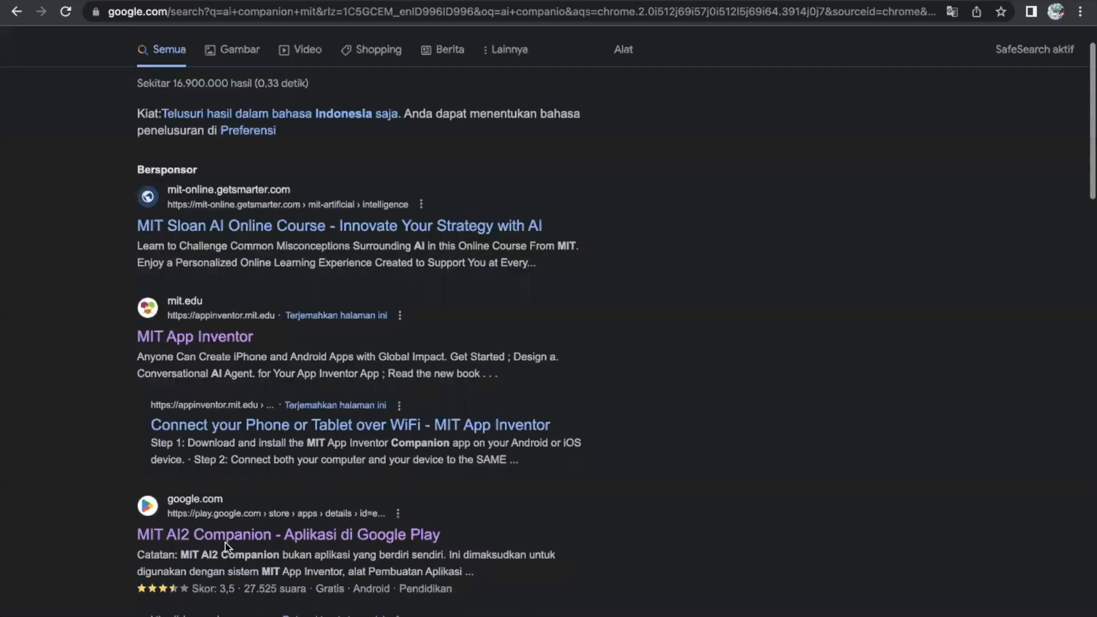
left_click(225, 542)
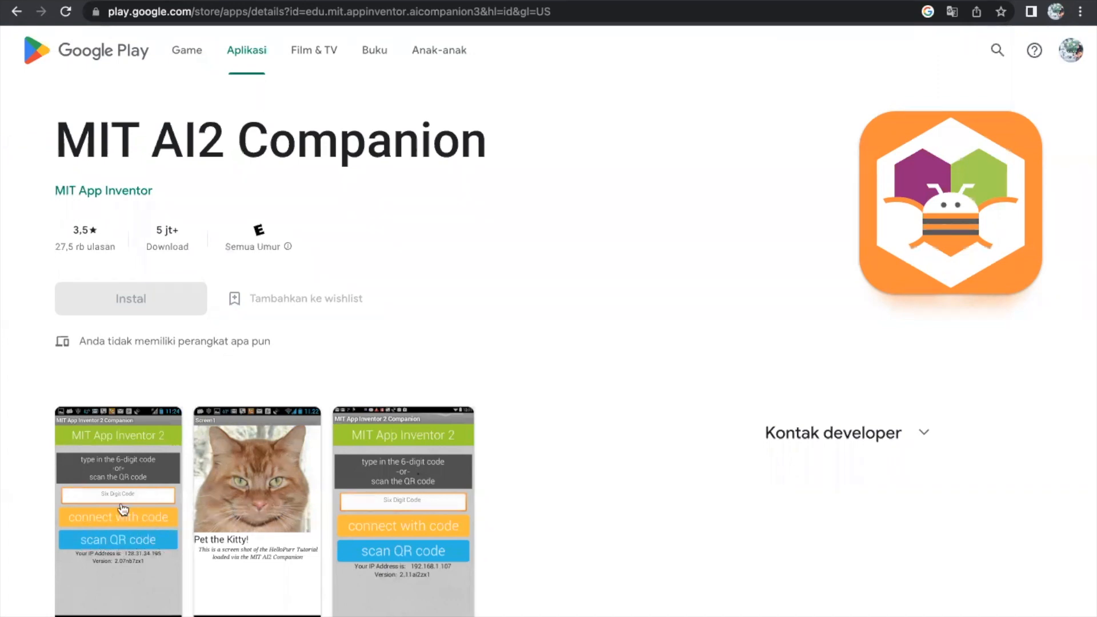
Close the Google Play page, bring up the AI Companion connection code for the project and dismiss it
left_click(540, 24)
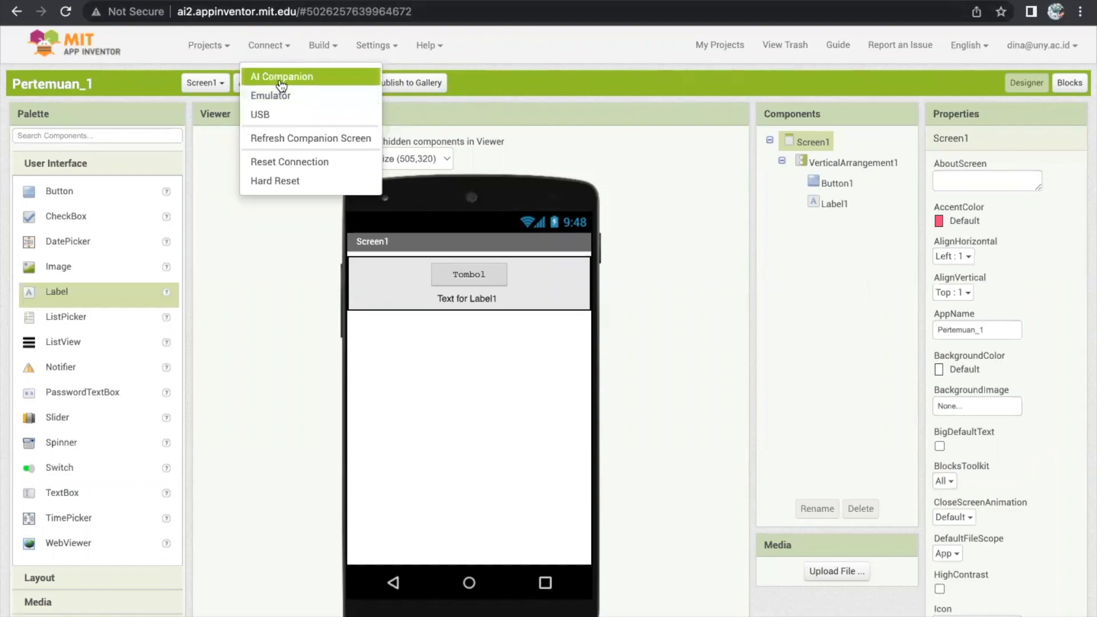
left_click(278, 116)
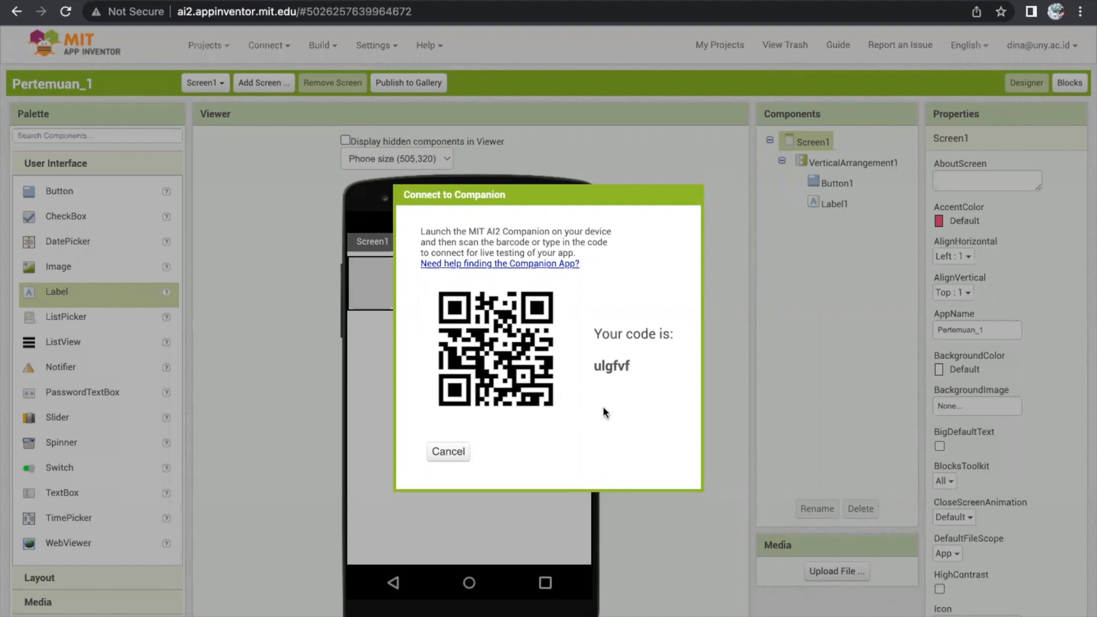
left_click(448, 453)
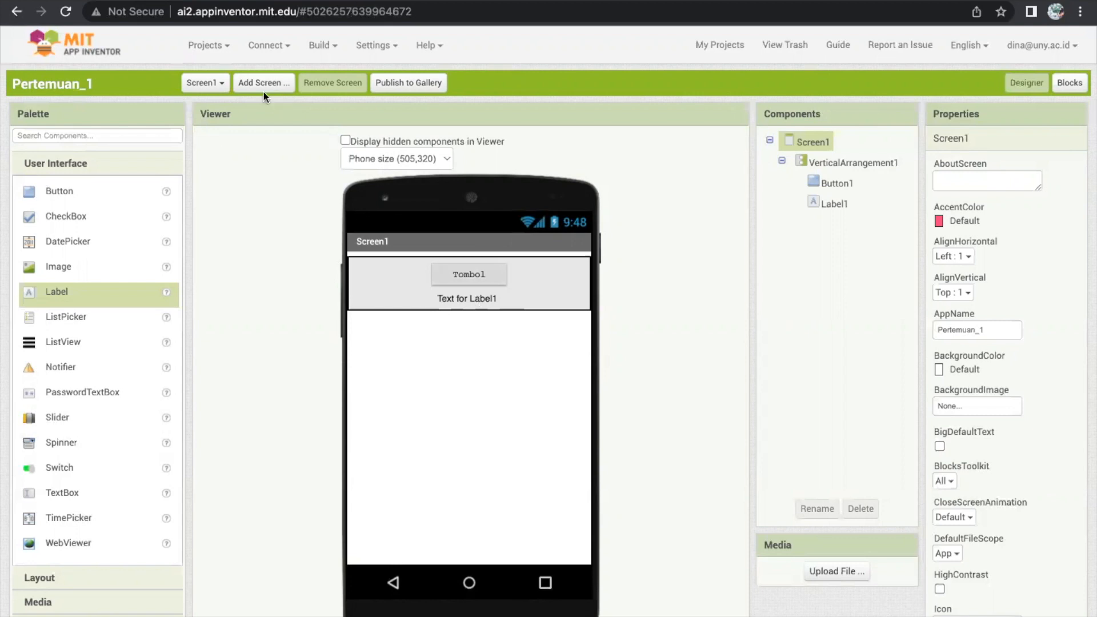
Look at the project's build options for an Android App (.apk) or Android App Bundle (.aab) without starting a build
left_click(316, 47)
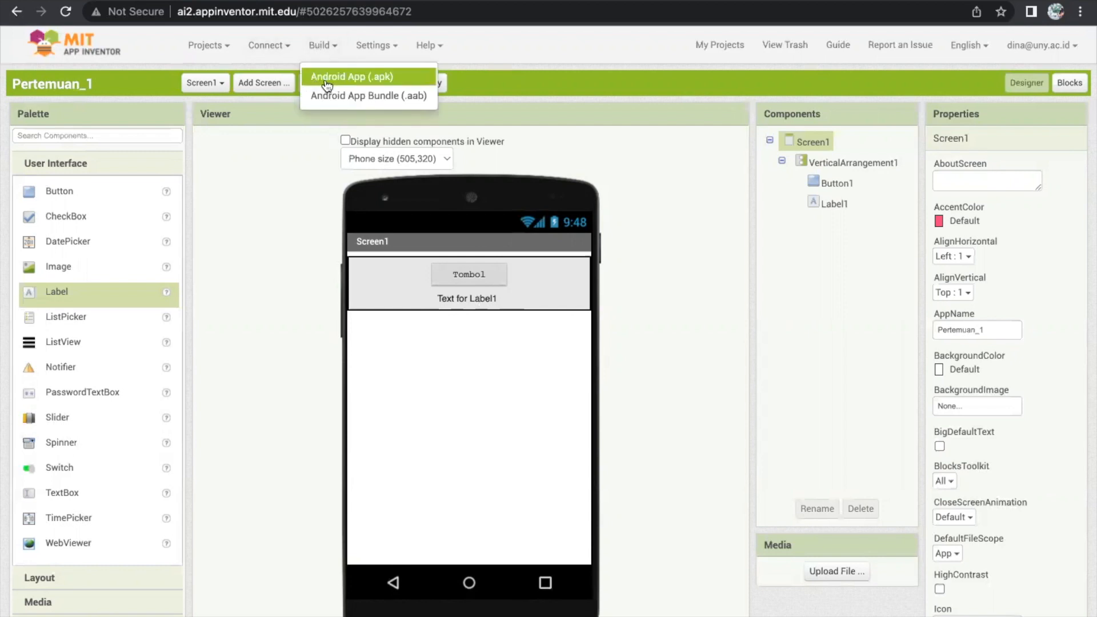
left_click(328, 45)
left_click(328, 45)
left_click(288, 173)
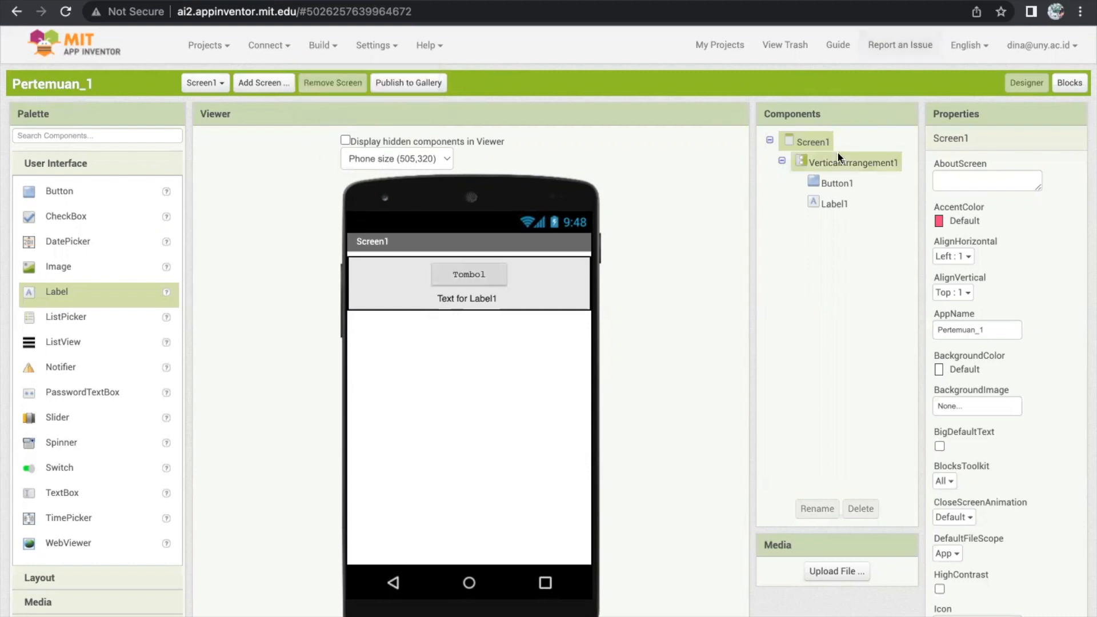
In the Blocks editor, insert a Button1 setter above the Label1 setter in the Button1.Click event and make it set the Text property
left_click(1065, 84)
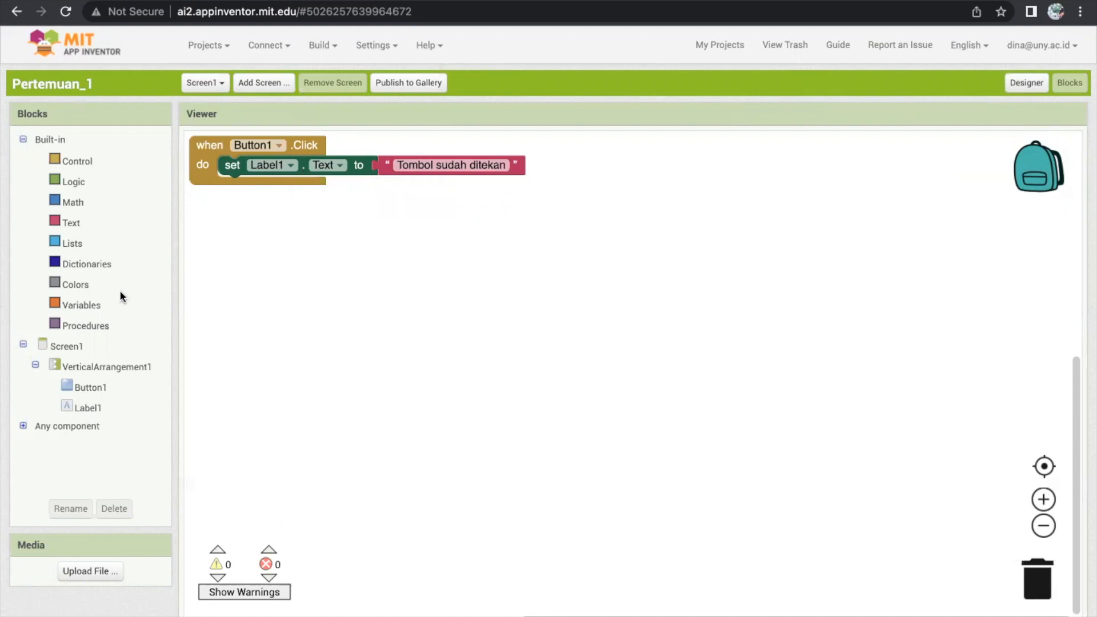
left_click(88, 388)
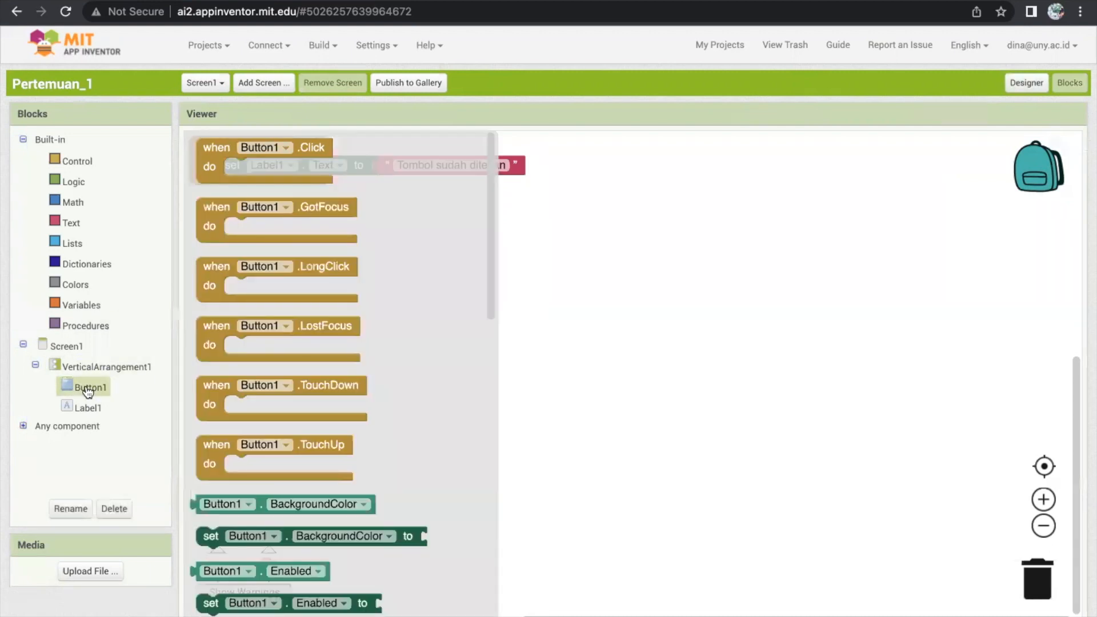
left_click(209, 537)
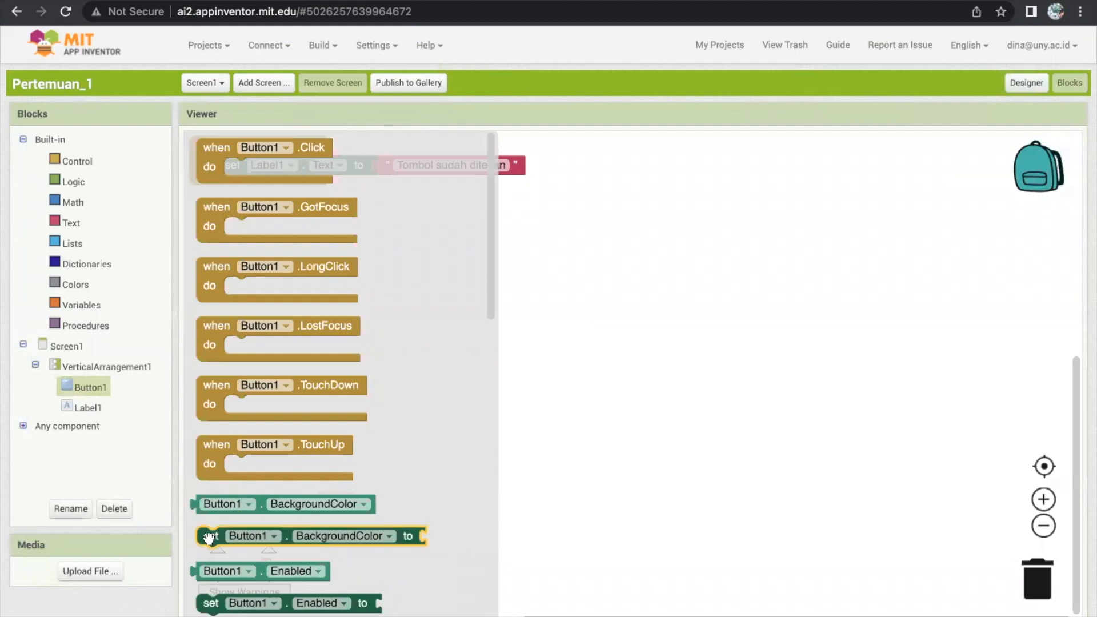
left_click_drag(209, 537, 249, 149)
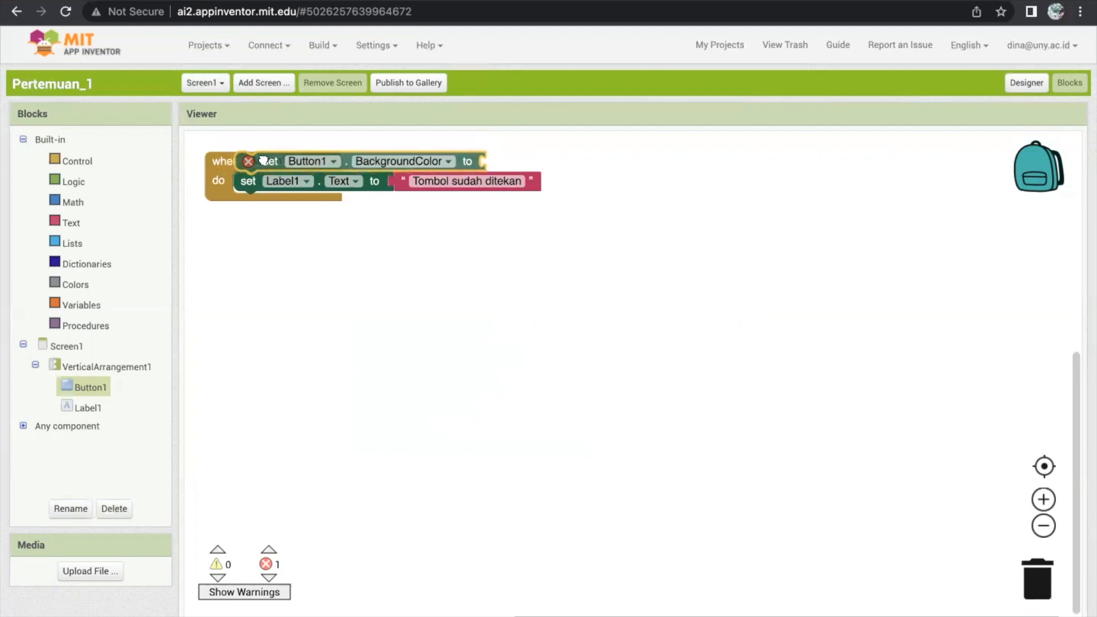
left_click_drag(275, 157, 288, 198)
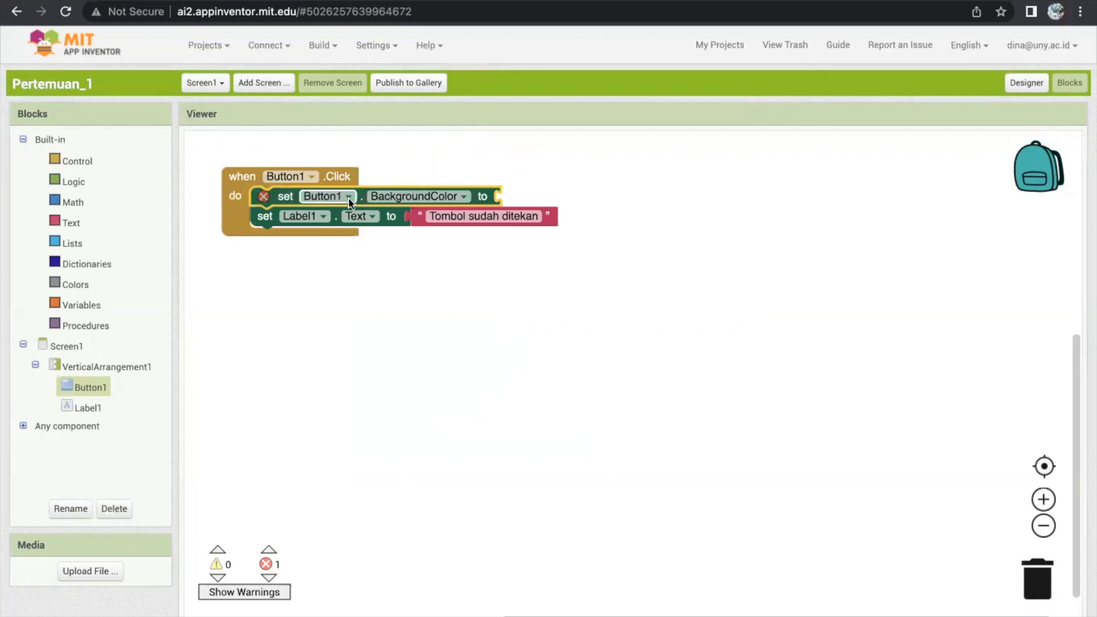
left_click(430, 198)
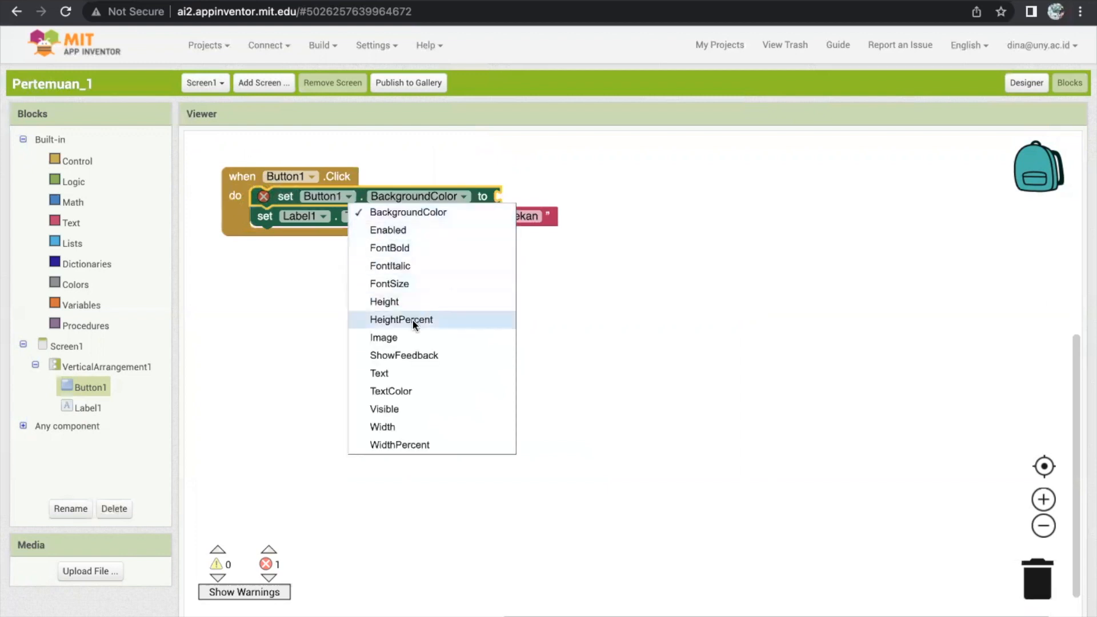
left_click(403, 374)
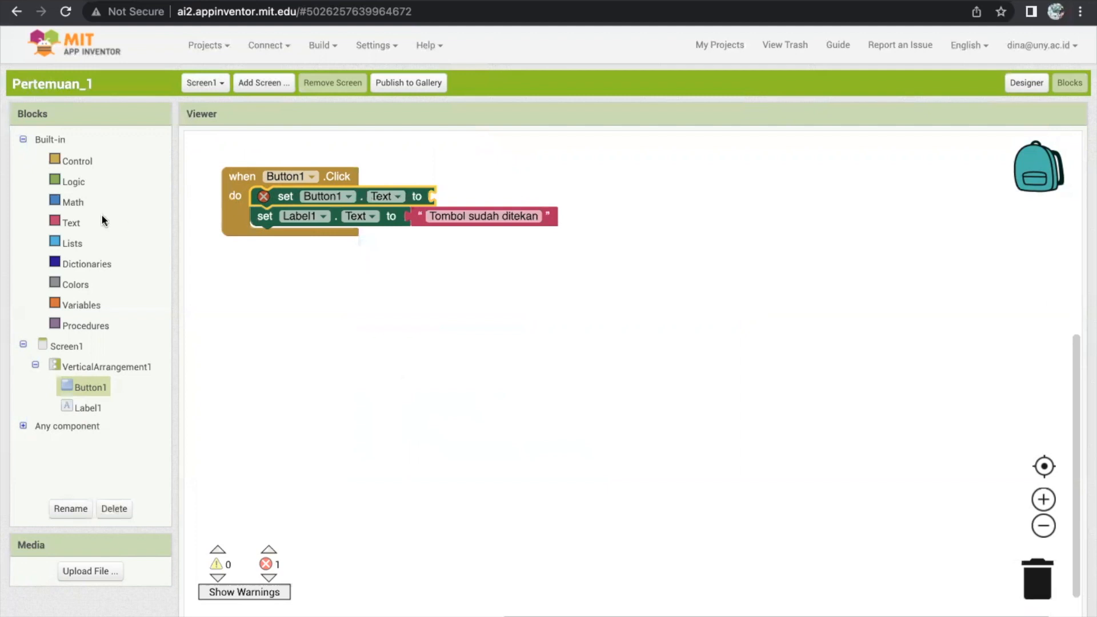
Attach a text string block reading "ON" to the Button1.Text setter
left_click(68, 226)
left_click_drag(206, 150, 435, 196)
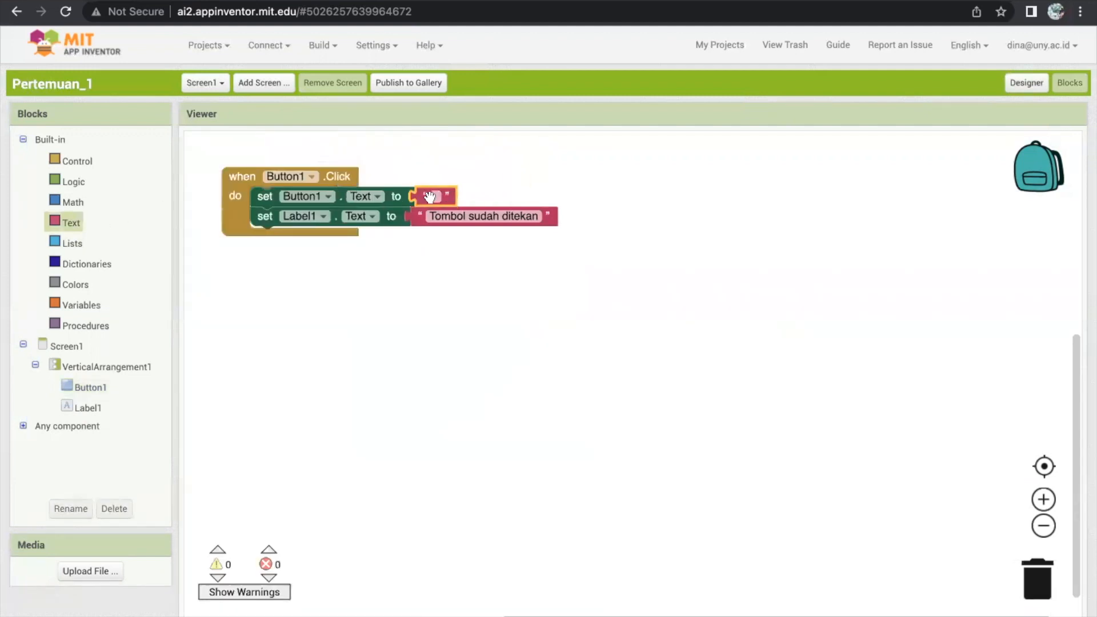
left_click(436, 196)
type("ON")
left_click(647, 379)
Reset the project's connection to the test device
left_click(274, 46)
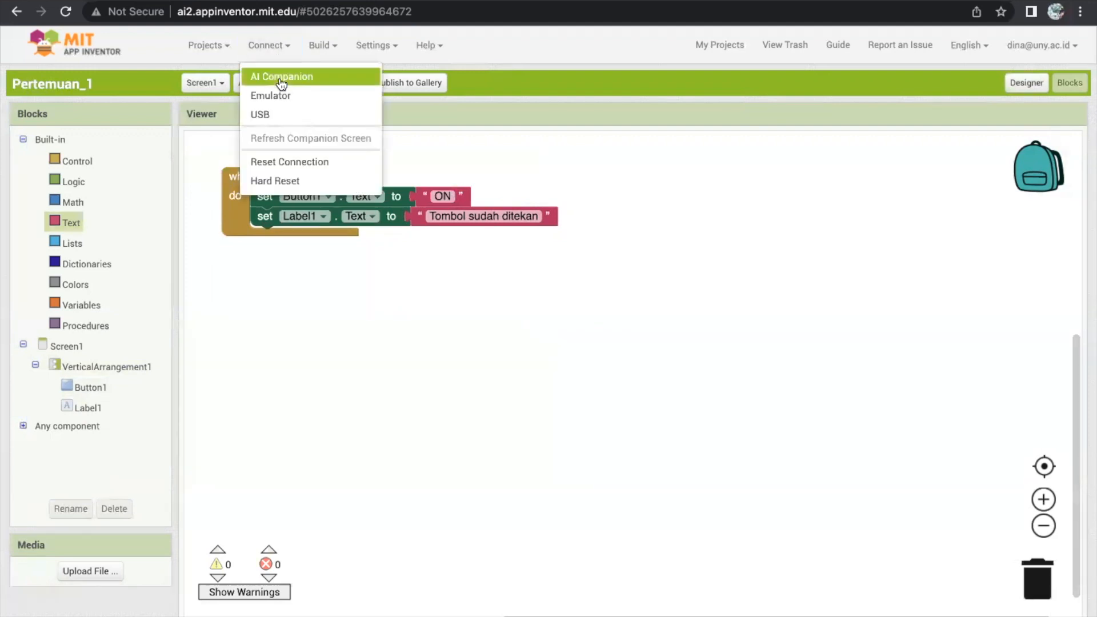
left_click(268, 43)
left_click(268, 44)
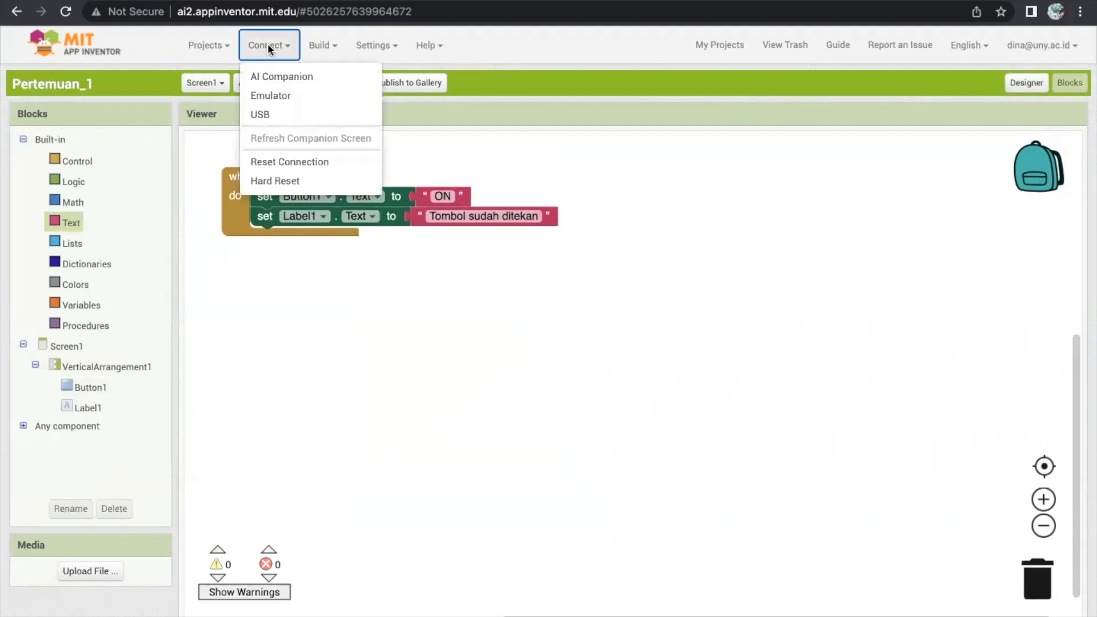
left_click(274, 164)
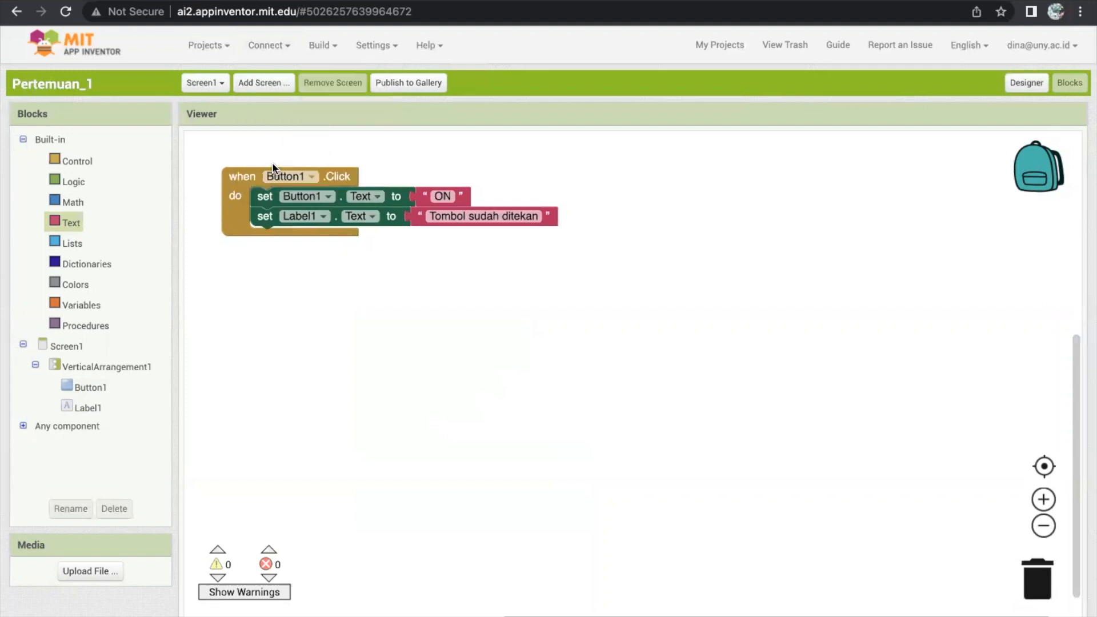
Bring up a new AI Companion QR code for live testing and close the connection dialog
left_click(266, 45)
left_click(268, 75)
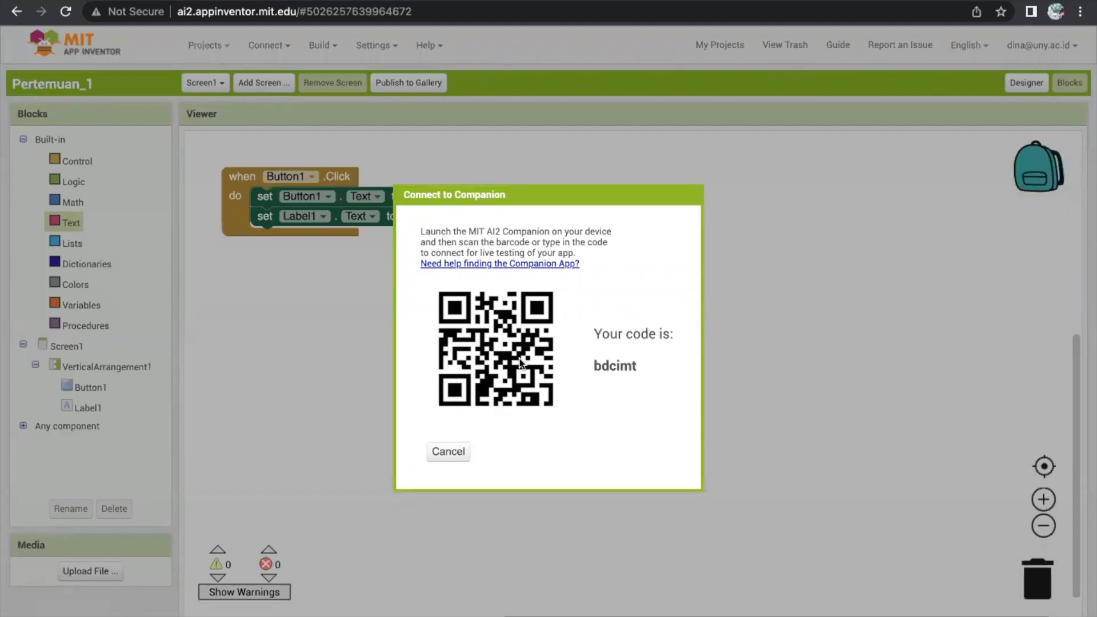
left_click(449, 452)
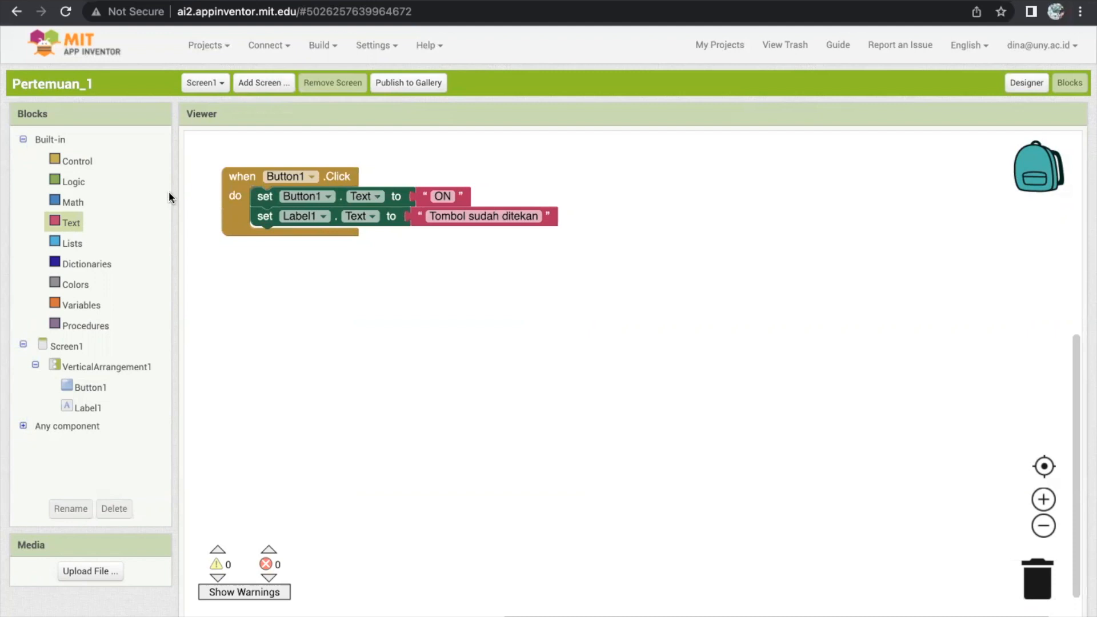
Switch to the Designer and change Button1's Text property to "OFF"
left_click(1035, 82)
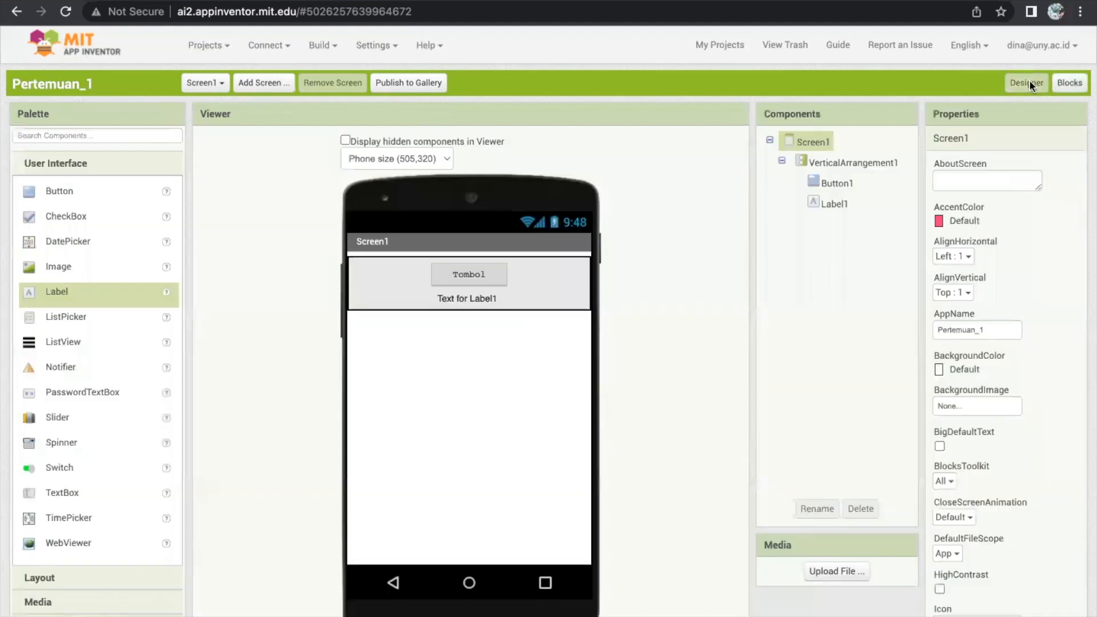
left_click(495, 285)
scroll(625, 413, "down", 3)
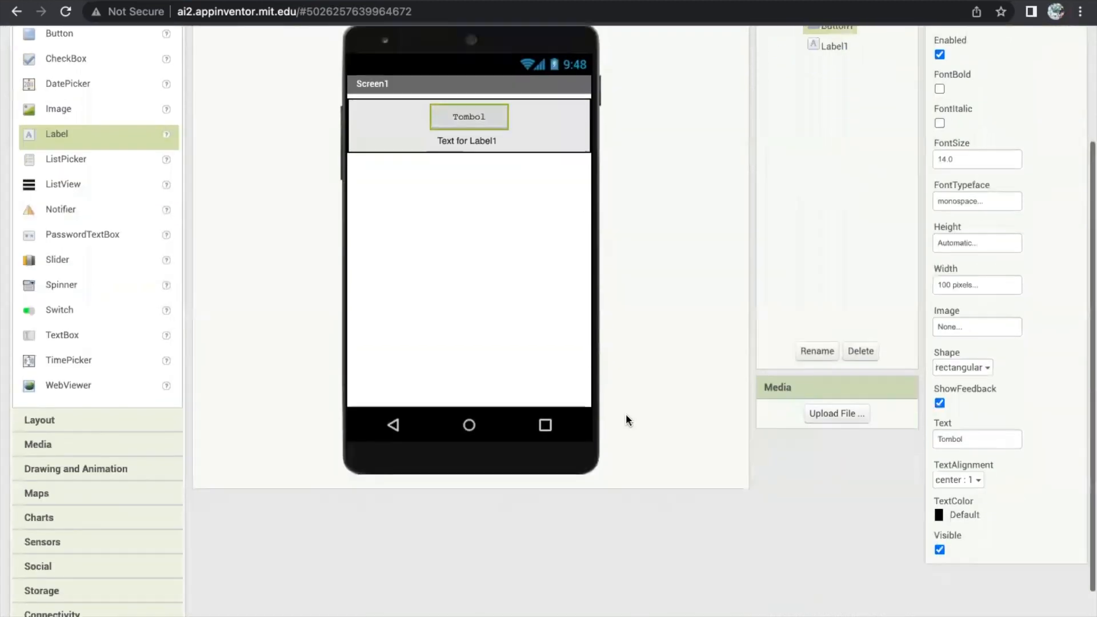
left_click(964, 420)
type("OFF")
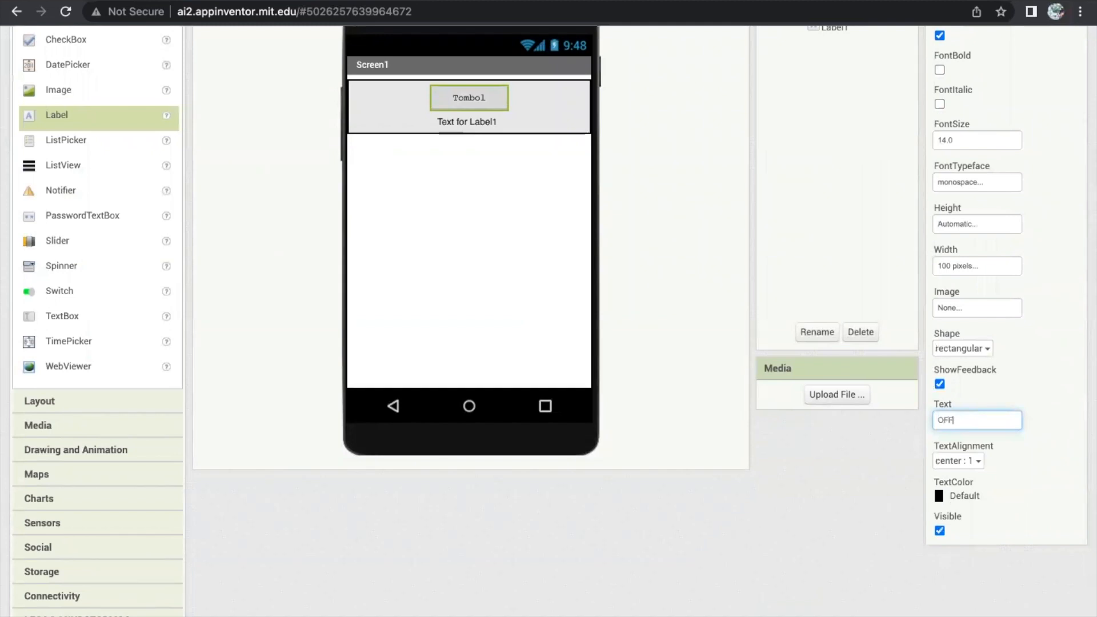
left_click(525, 278)
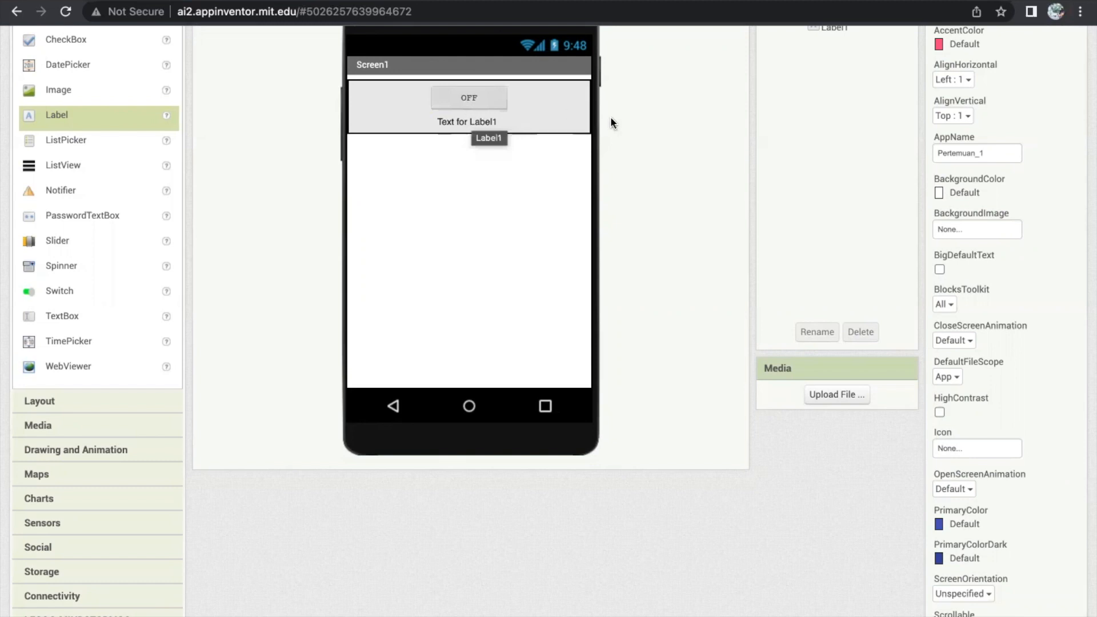
scroll(626, 122, "up", 3)
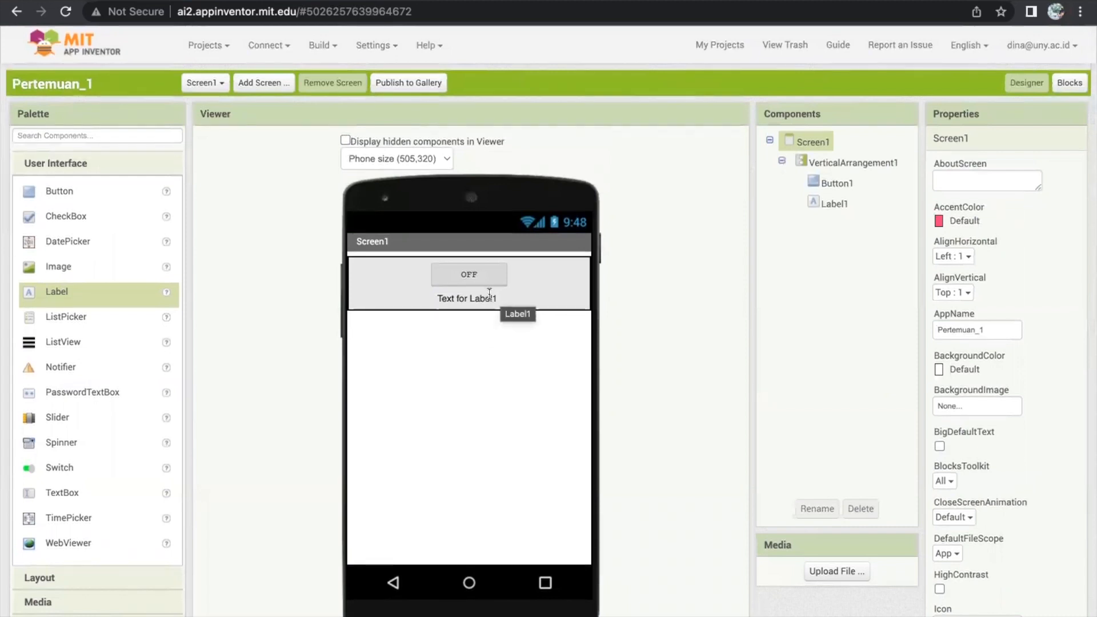
In the Blocks editor, delete the Button1.Text and Label1.Text setter blocks from the Button1.Click handler
left_click(1076, 84)
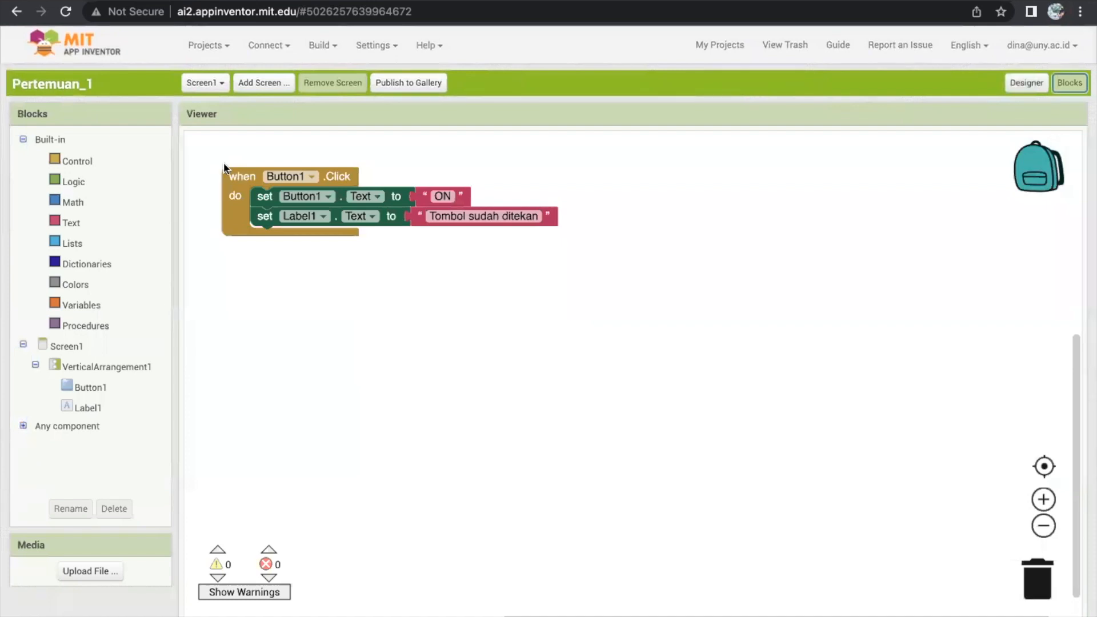
left_click(265, 197)
left_click(264, 216)
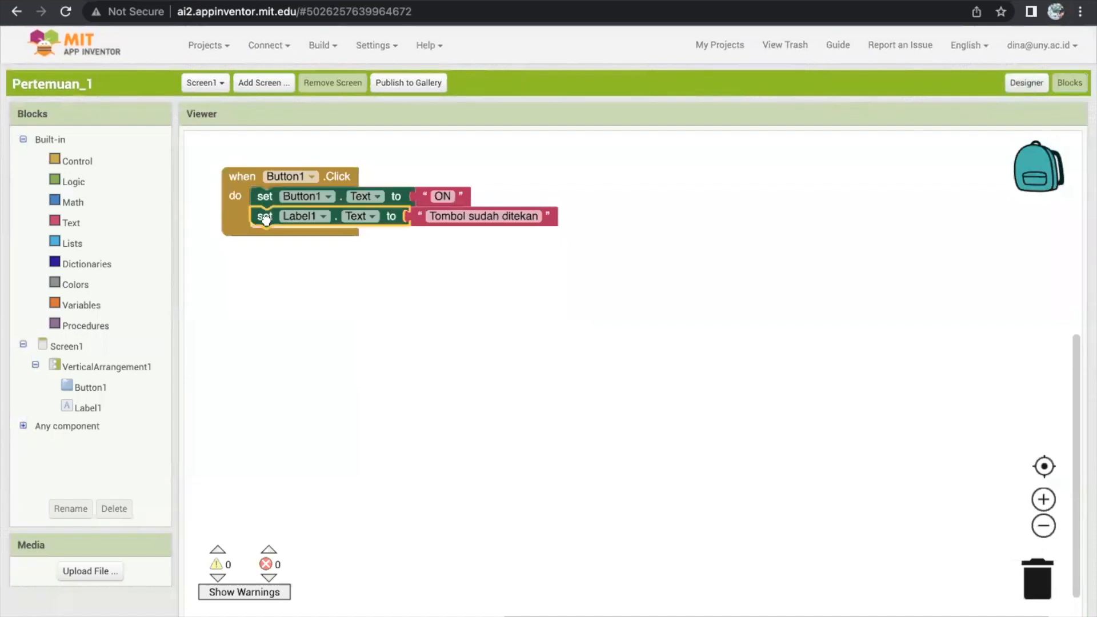
left_click(265, 197)
key("Delete")
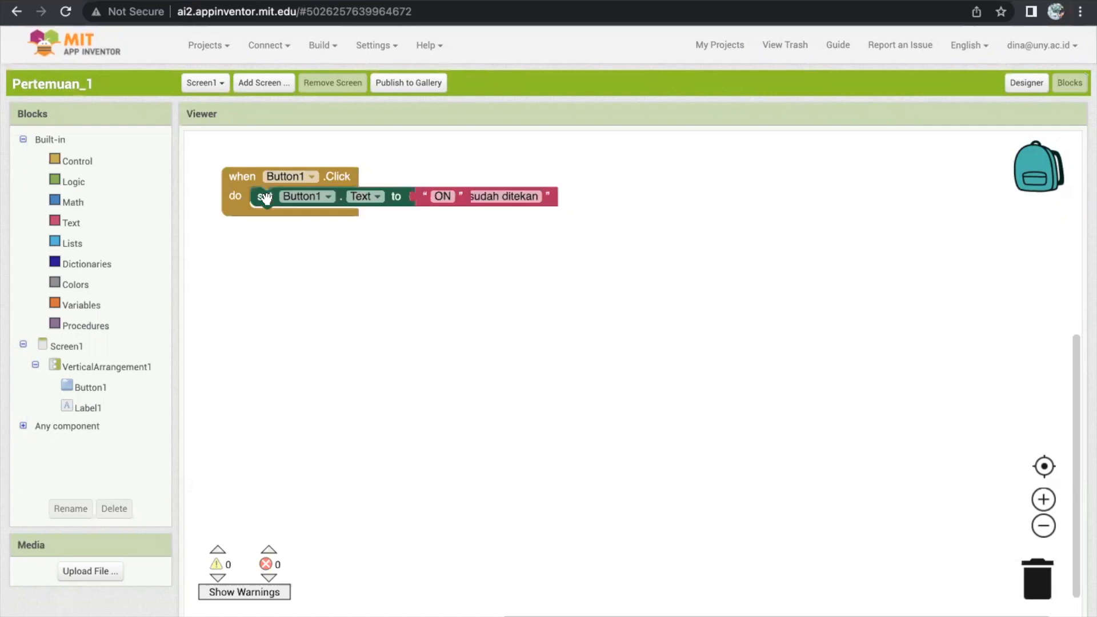
key("Delete")
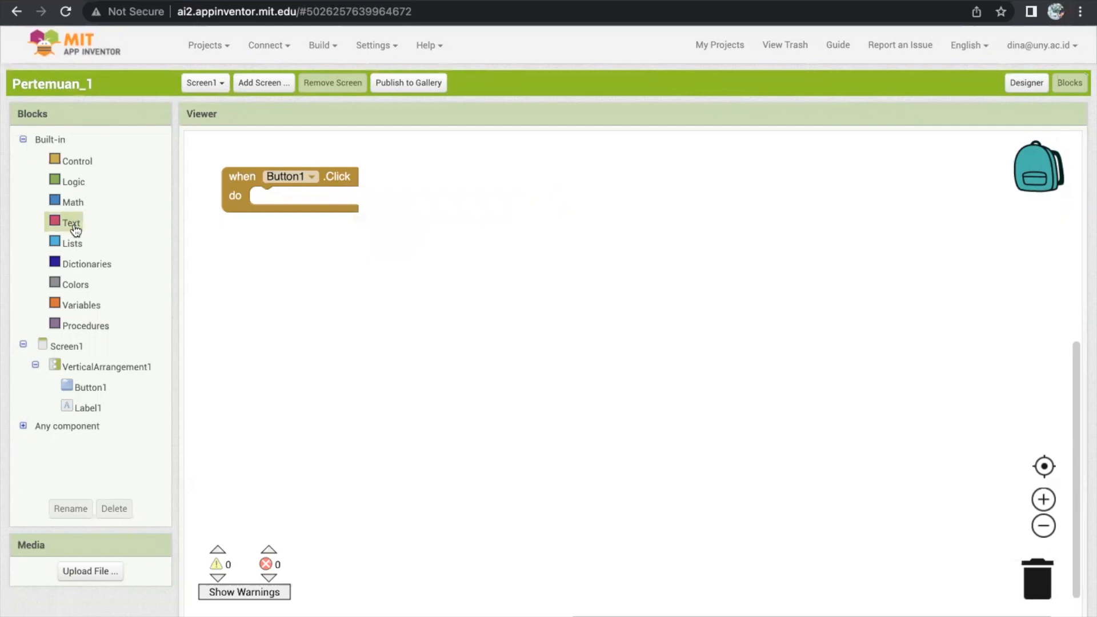
Add an if-then block, extend it with an else-if branch, and nest it inside the Button1.Click handler
left_click(71, 183)
left_click(71, 165)
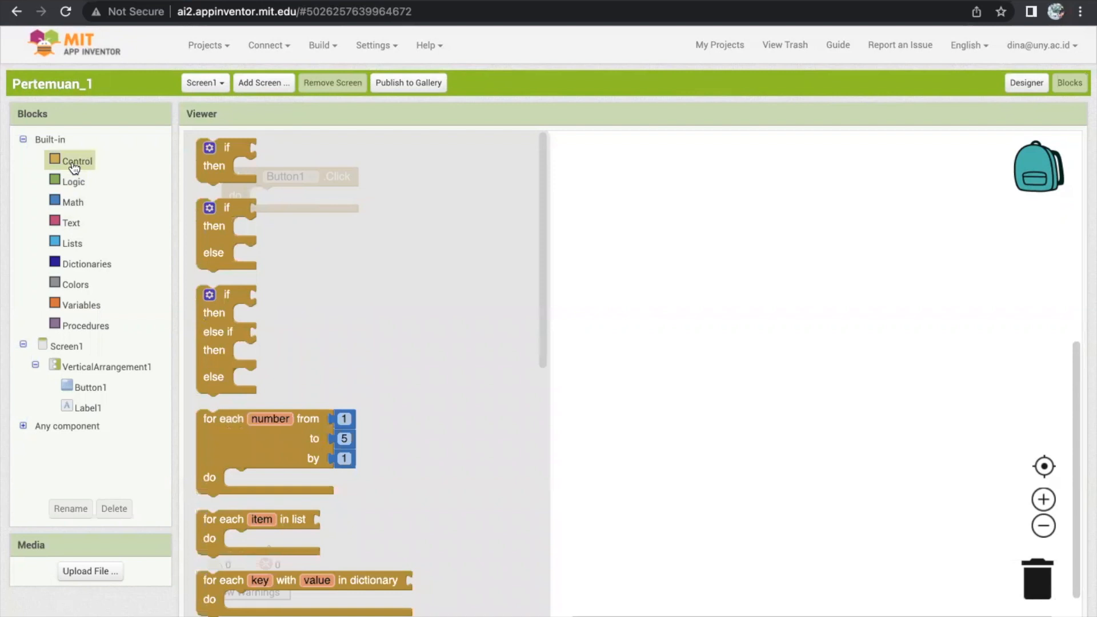
left_click(216, 165)
left_click_drag(214, 171, 461, 273)
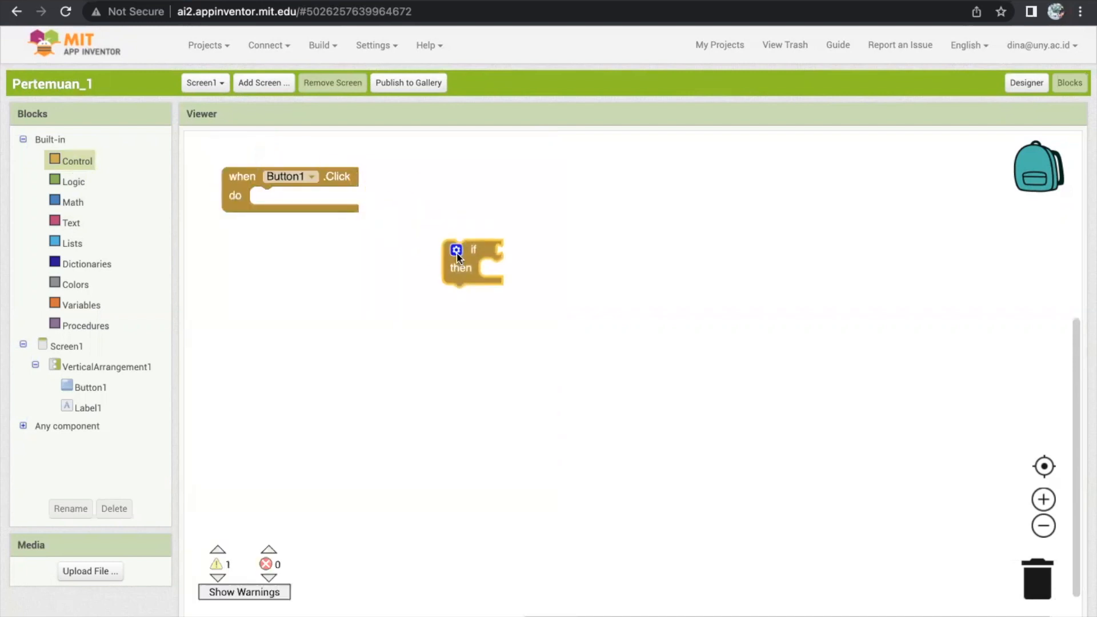
left_click(457, 251)
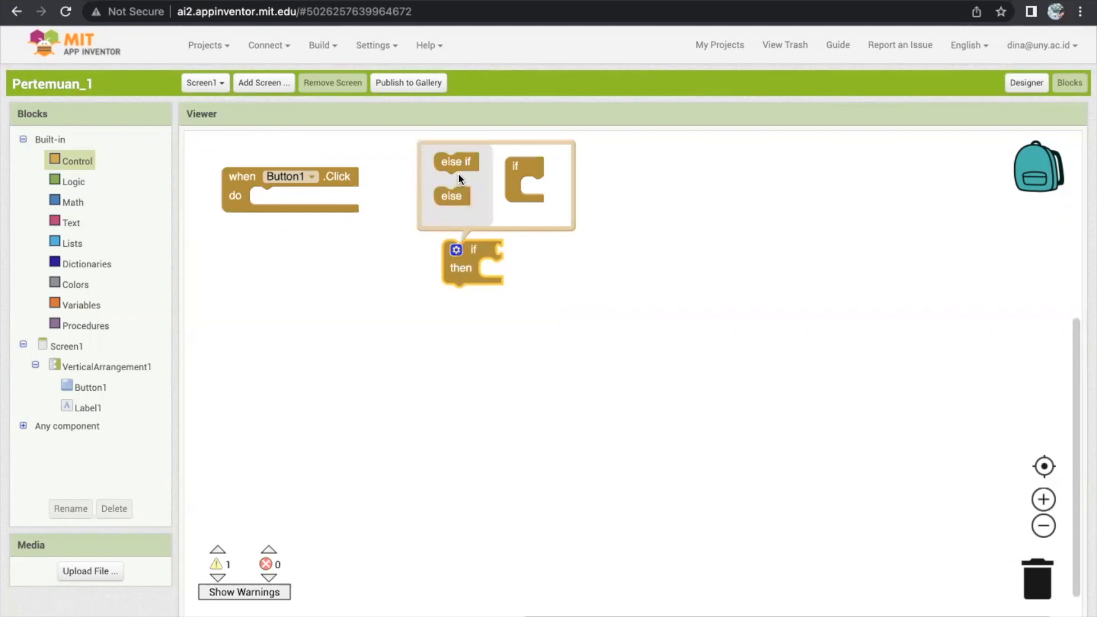
left_click_drag(464, 193, 490, 312)
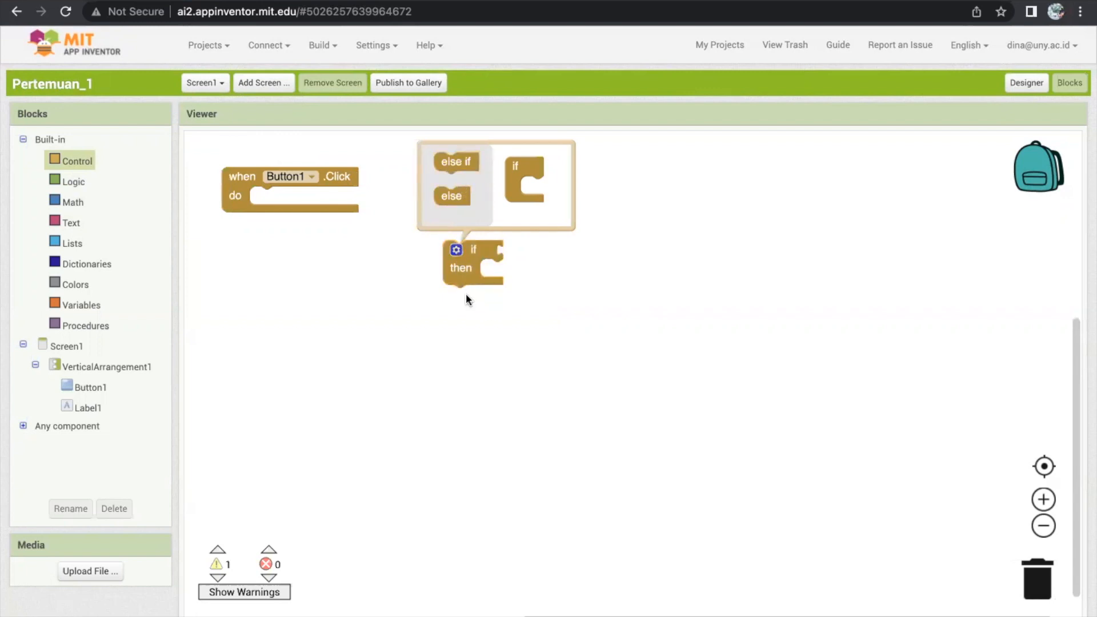
left_click_drag(457, 163, 557, 186)
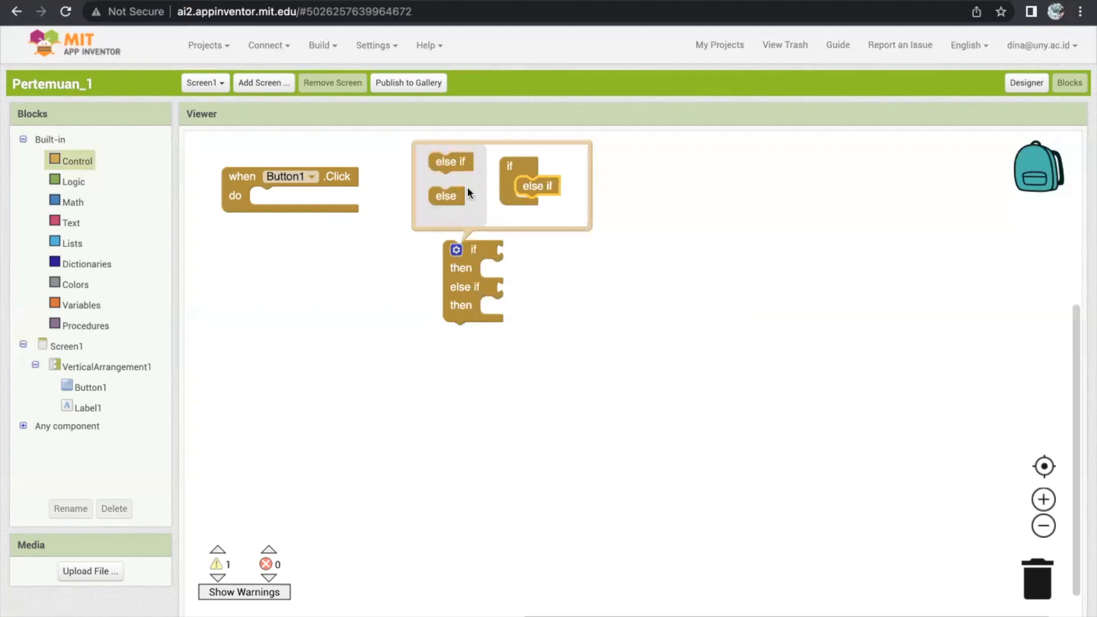
left_click(652, 213)
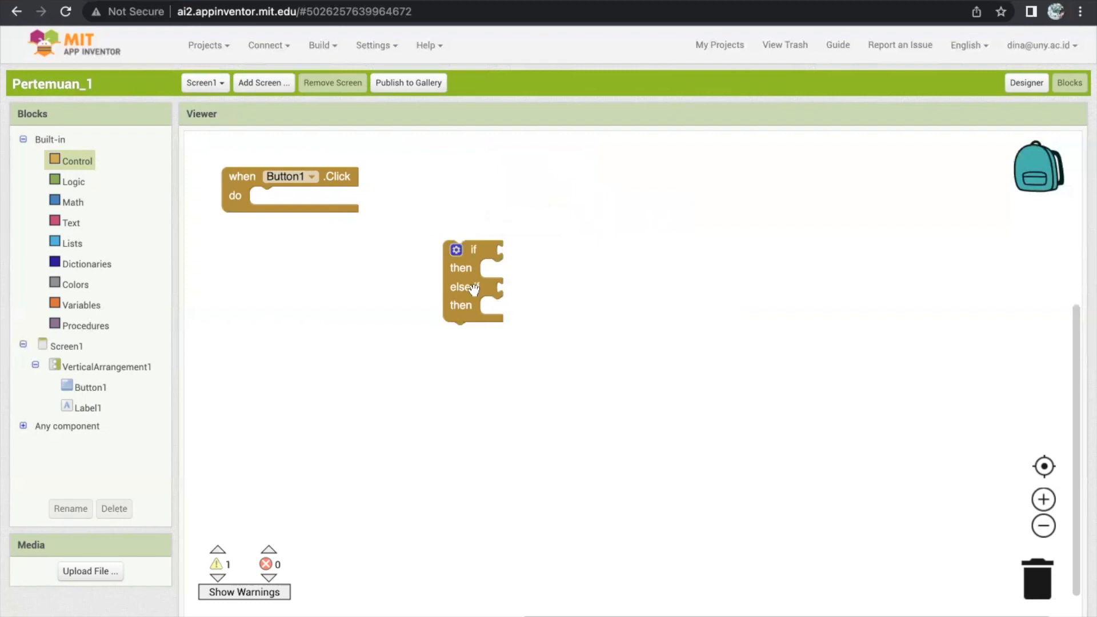
left_click_drag(473, 289, 281, 239)
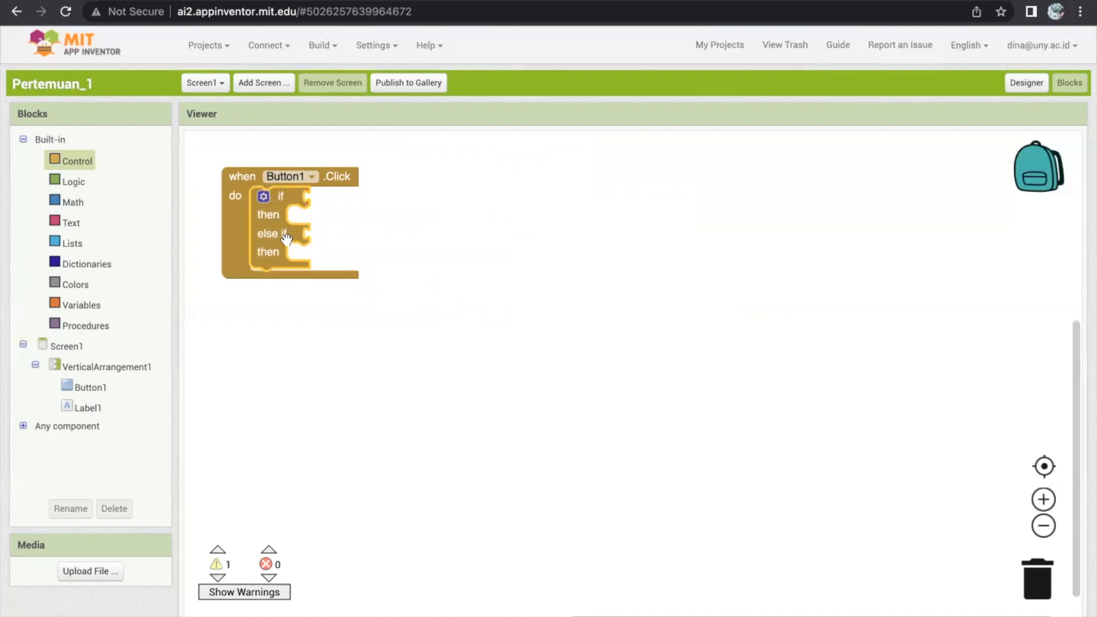
Add a Button1 property getter block beside the if block and set its property to Text
mouse_move(286, 207)
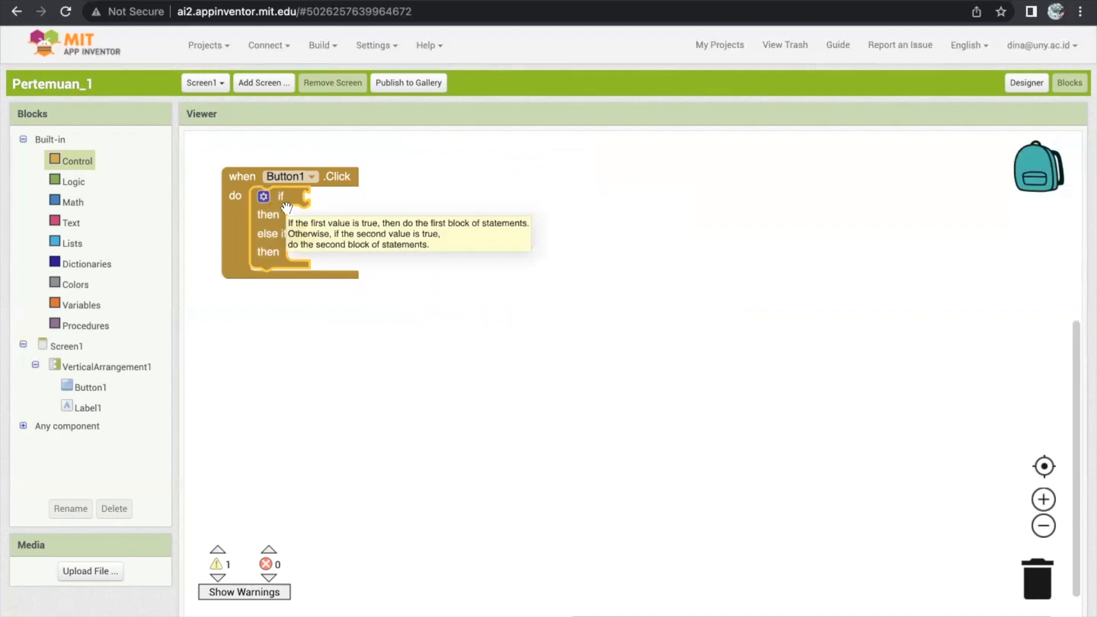
left_click(87, 390)
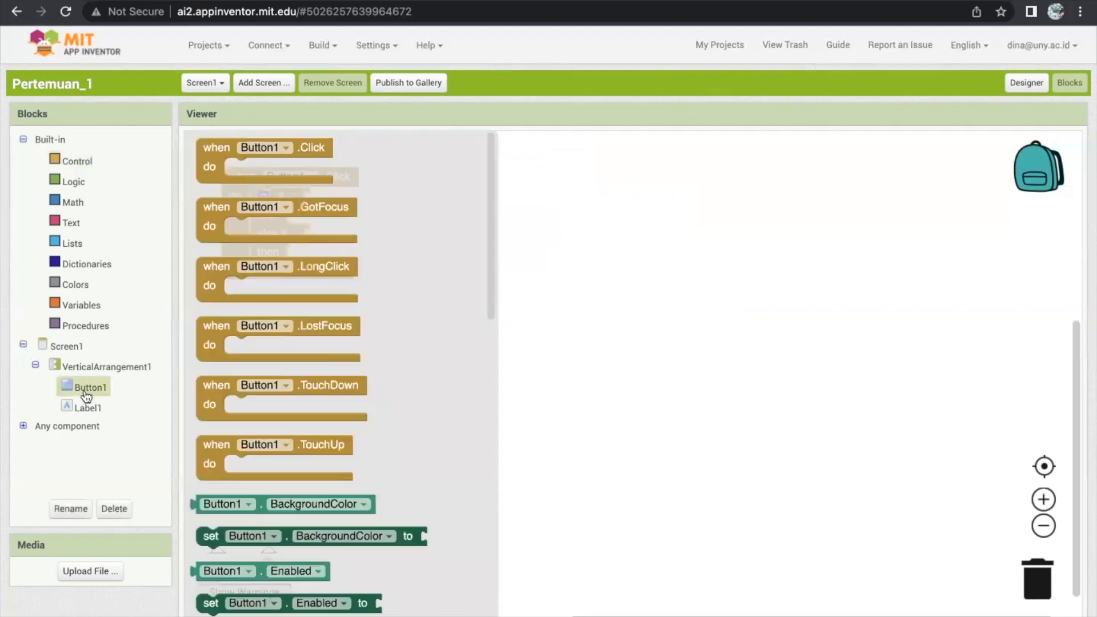
left_click_drag(203, 505, 316, 199)
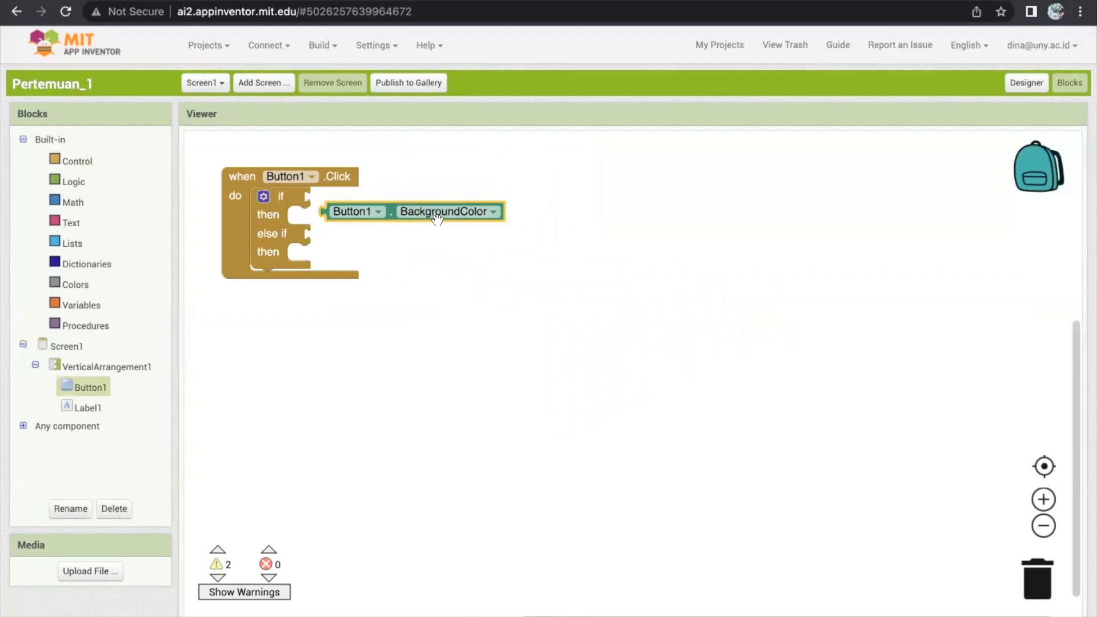
left_click_drag(384, 214, 368, 193)
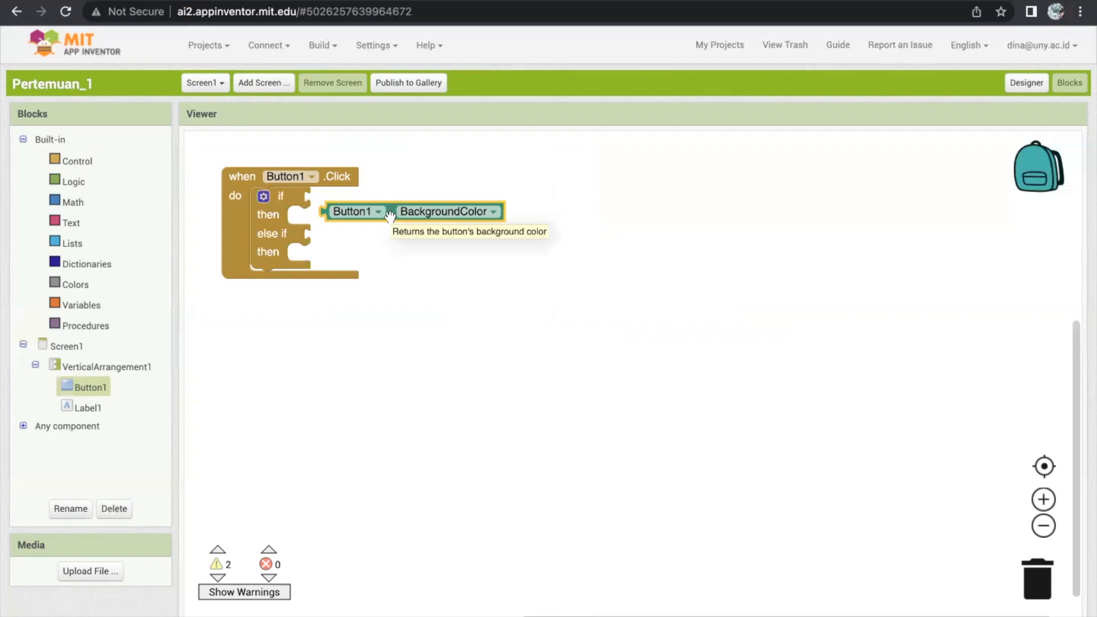
left_click(435, 212)
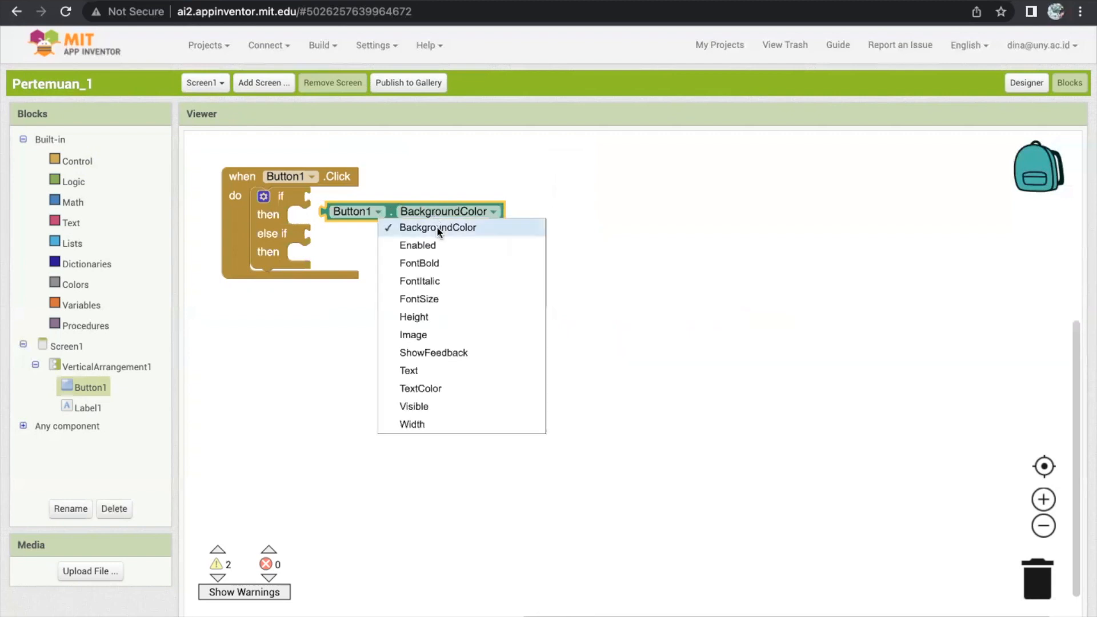
left_click(430, 369)
Try to plug the Button1.Text getter directly into the if block's condition socket
mouse_move(385, 211)
left_mouse_down()
mouse_move(369, 190)
mouse_move(382, 224)
left_mouse_up()
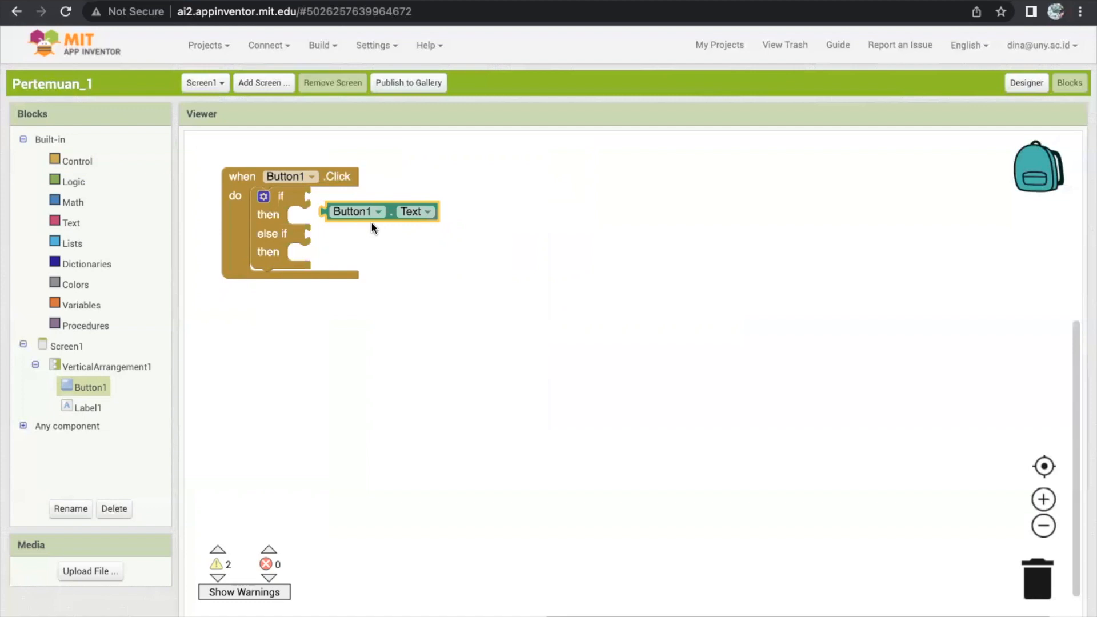
left_click_drag(392, 213, 392, 250)
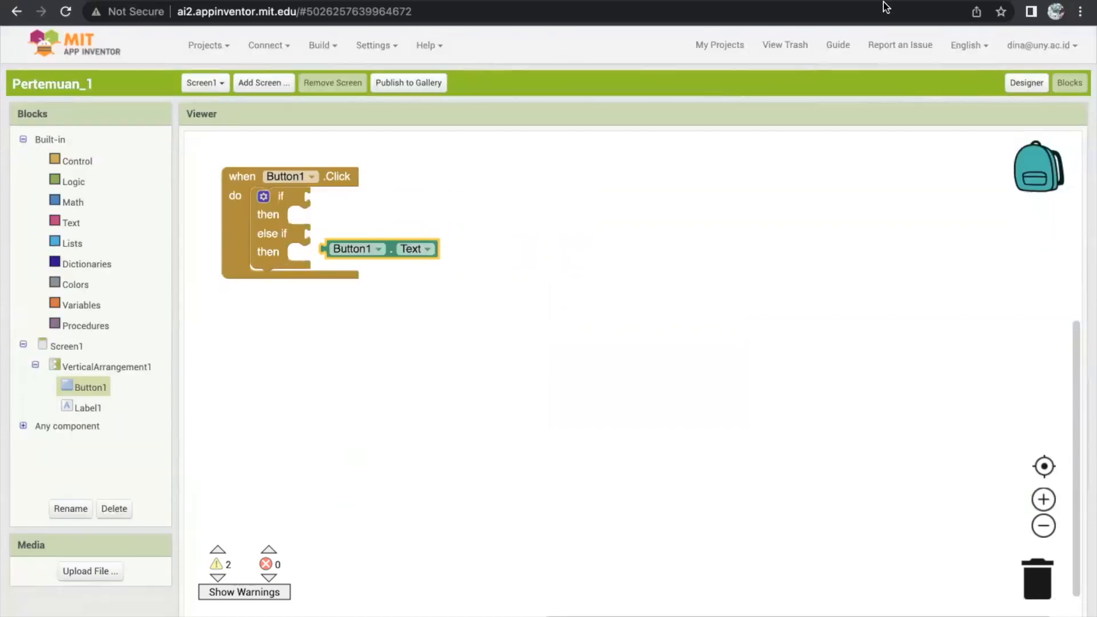
key("ctrl+z")
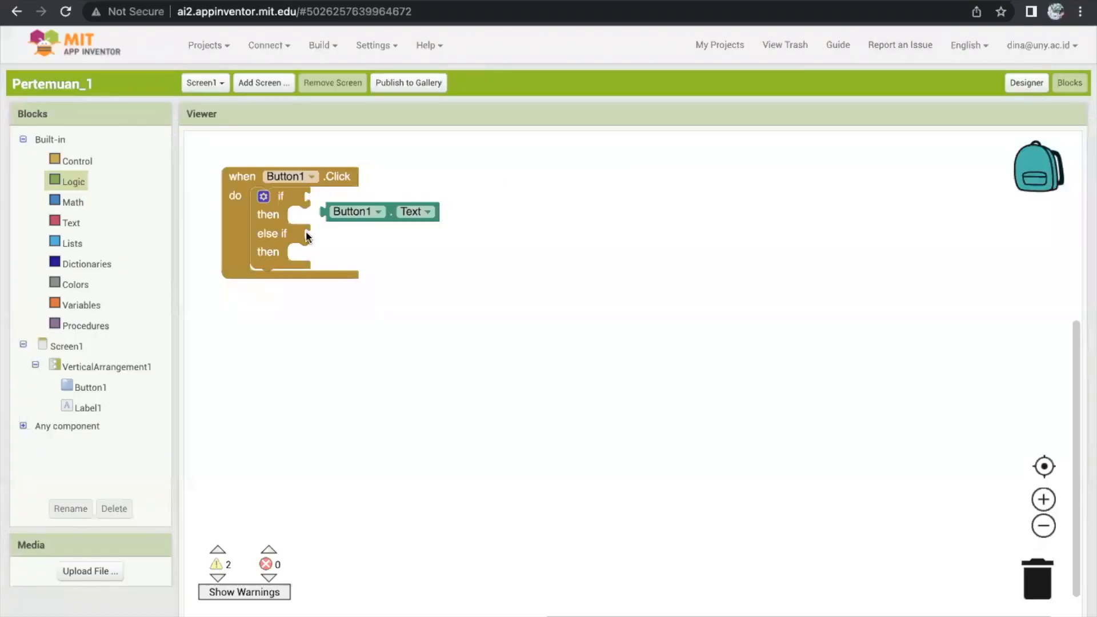
left_click_drag(393, 212, 375, 195)
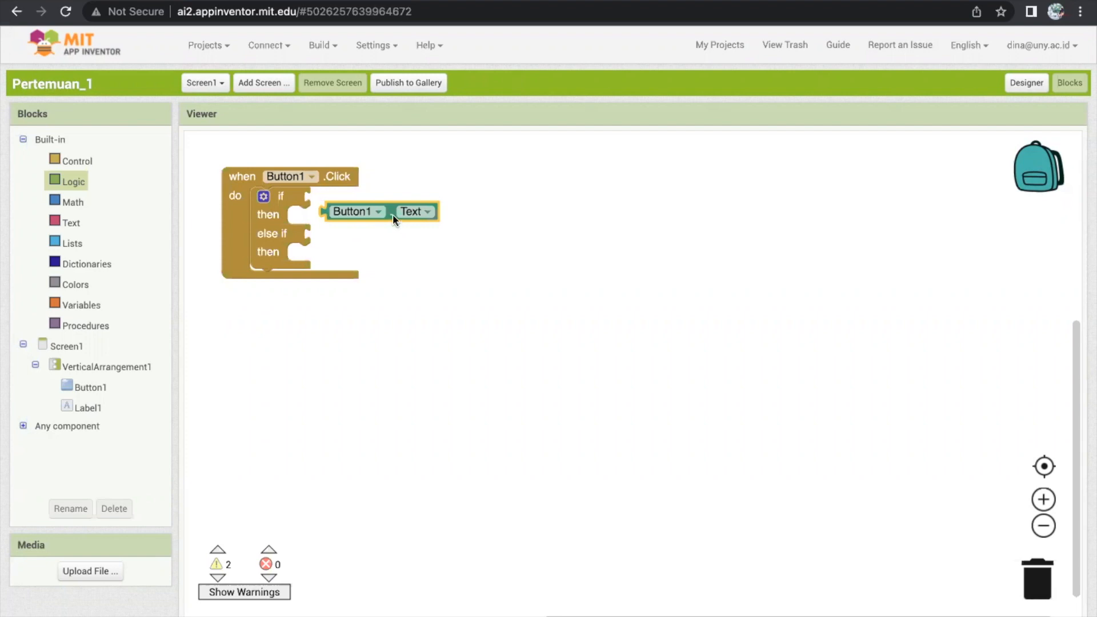
Attach a logic equals block to the if condition and place the Button1.Text getter in its first slot
left_click_drag(391, 209, 389, 321)
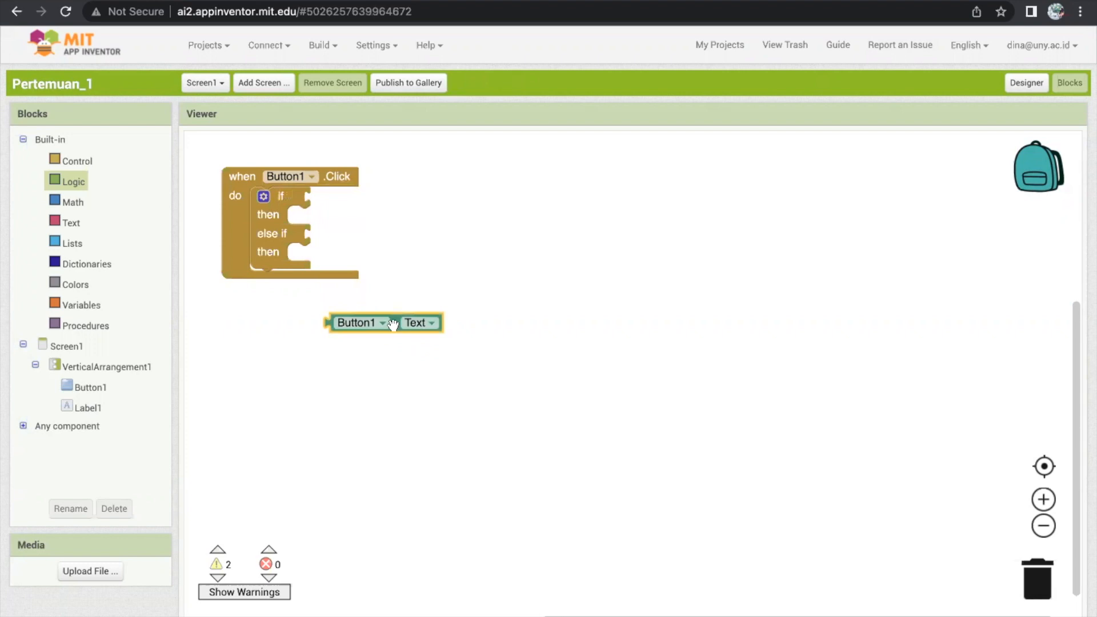
left_click(93, 183)
left_click(223, 247)
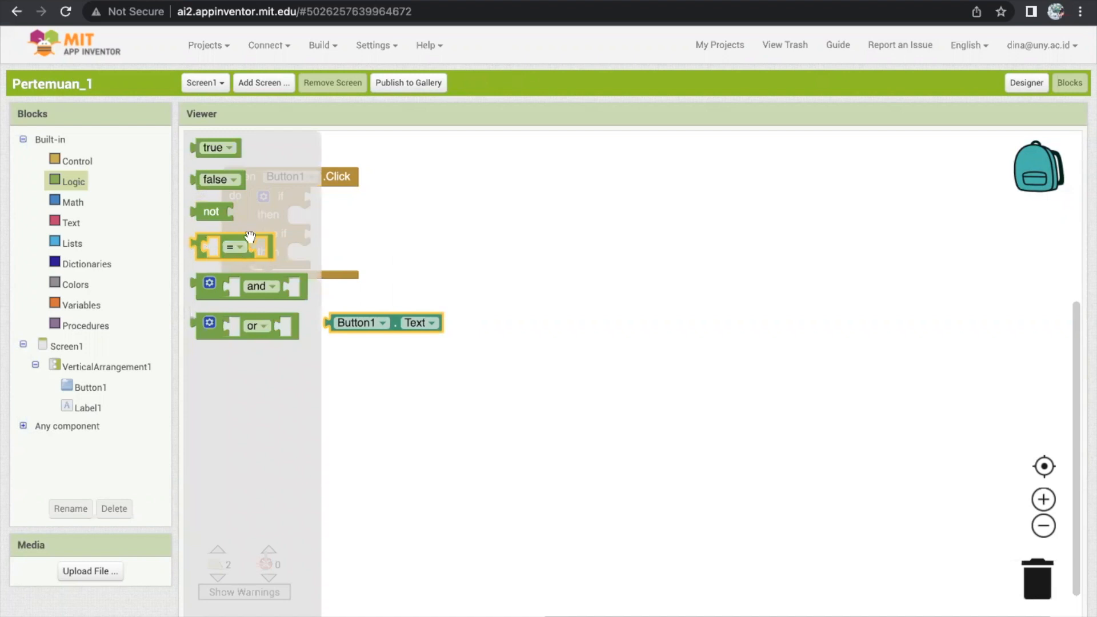
left_click_drag(231, 243, 350, 190)
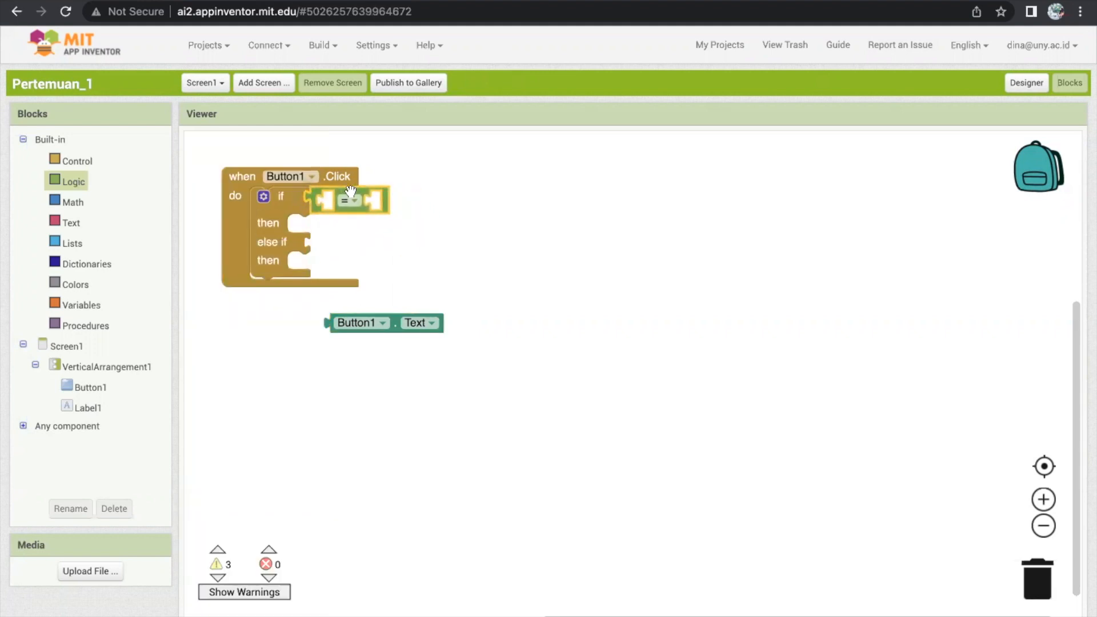
left_click_drag(393, 323, 388, 203)
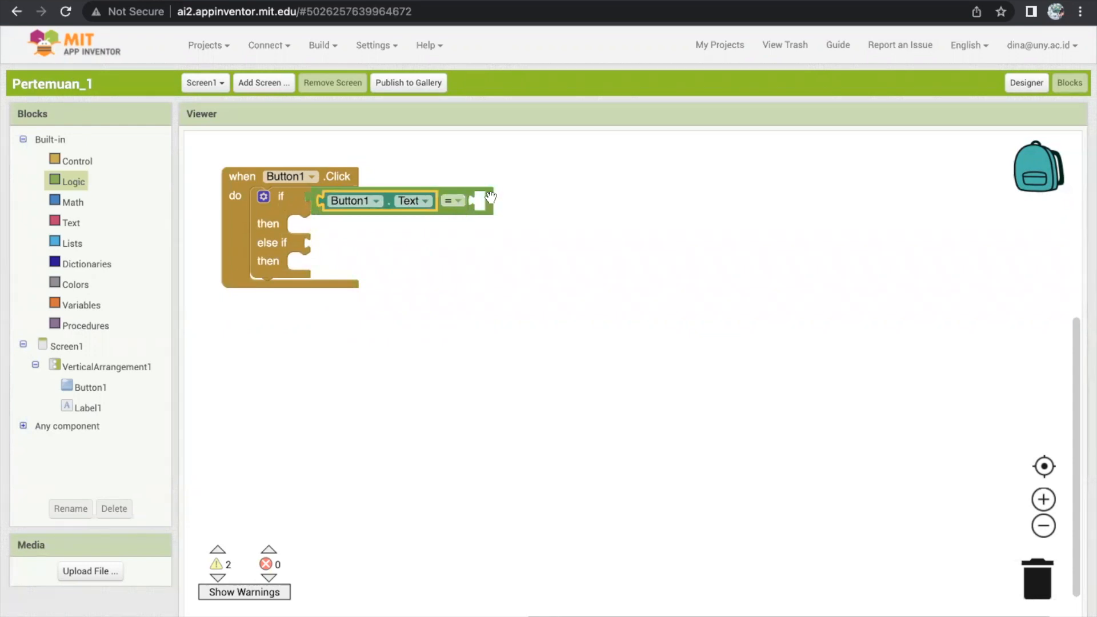
Fill the second slot of the equals comparison with a text string block reading "OFF"
left_click(71, 223)
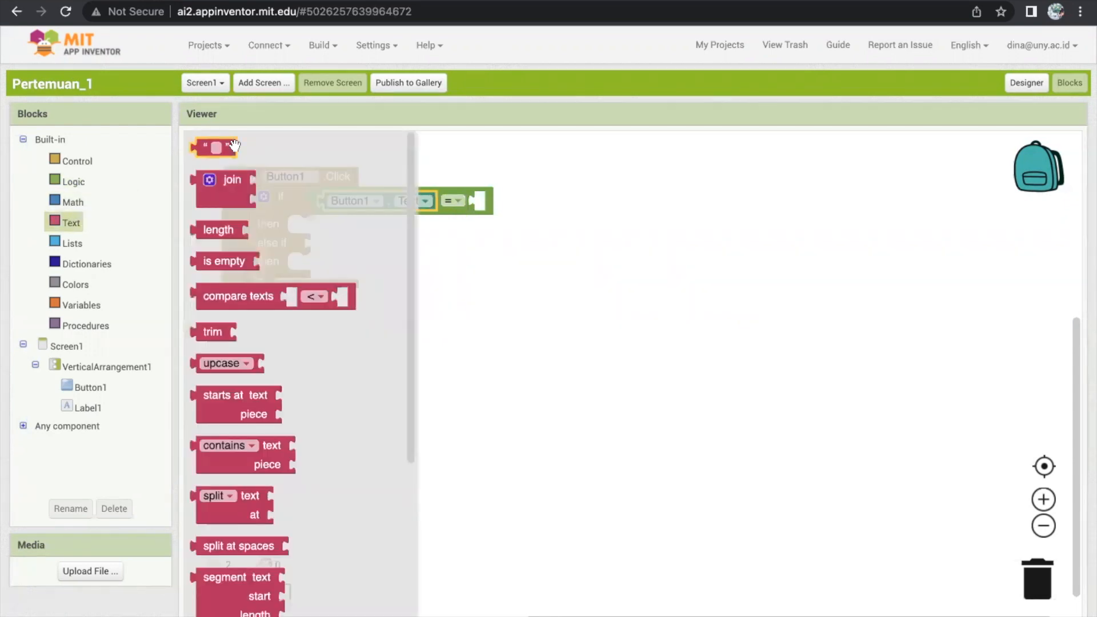
left_click_drag(227, 148, 512, 199)
left_click(502, 199)
type("OFF")
left_click(438, 352)
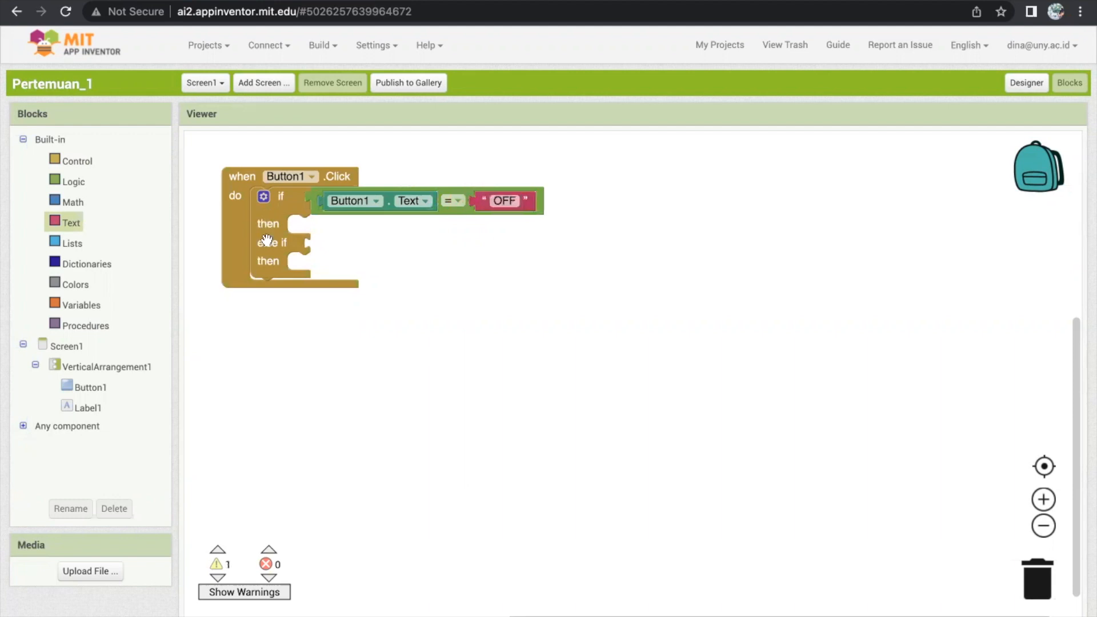
Place a Button1 setter block in the first then branch and set its property to Text
left_click(83, 392)
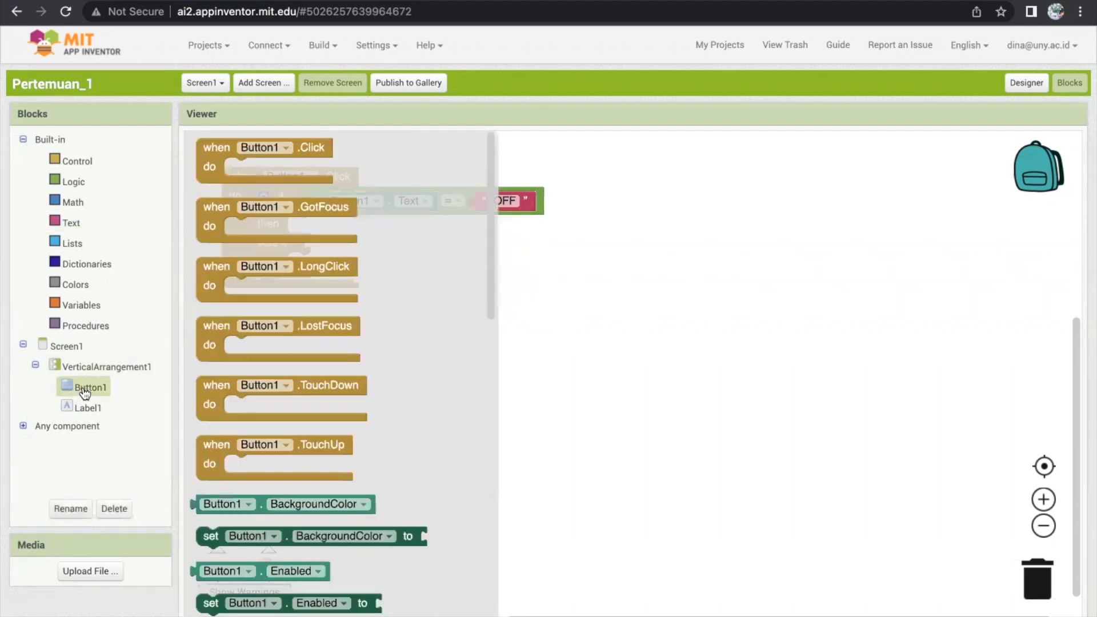
left_click_drag(209, 535, 320, 230)
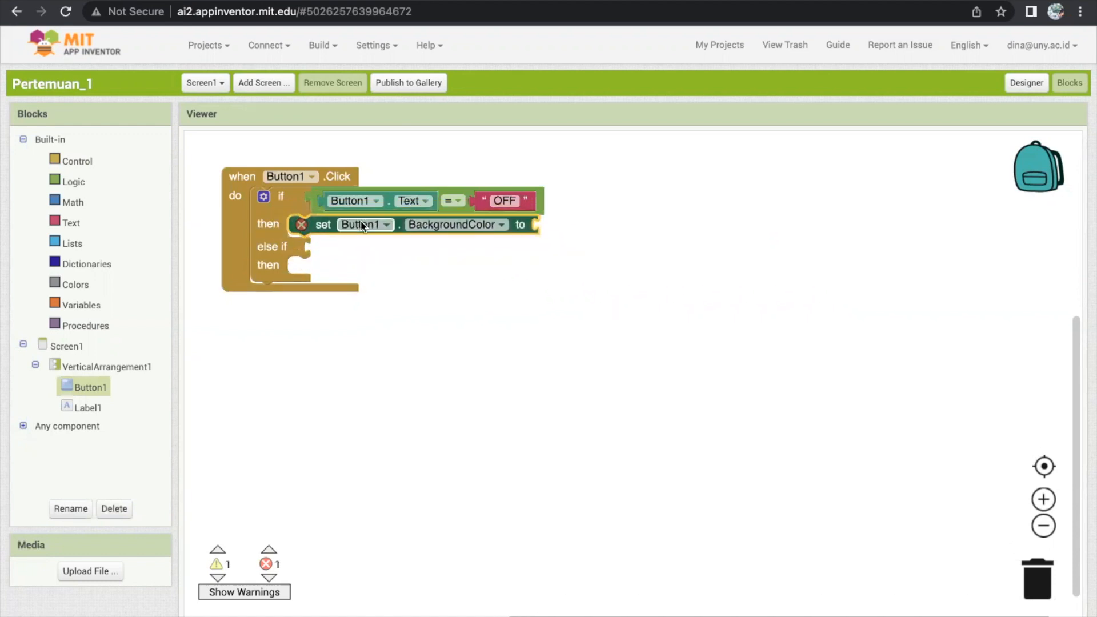
left_click(454, 226)
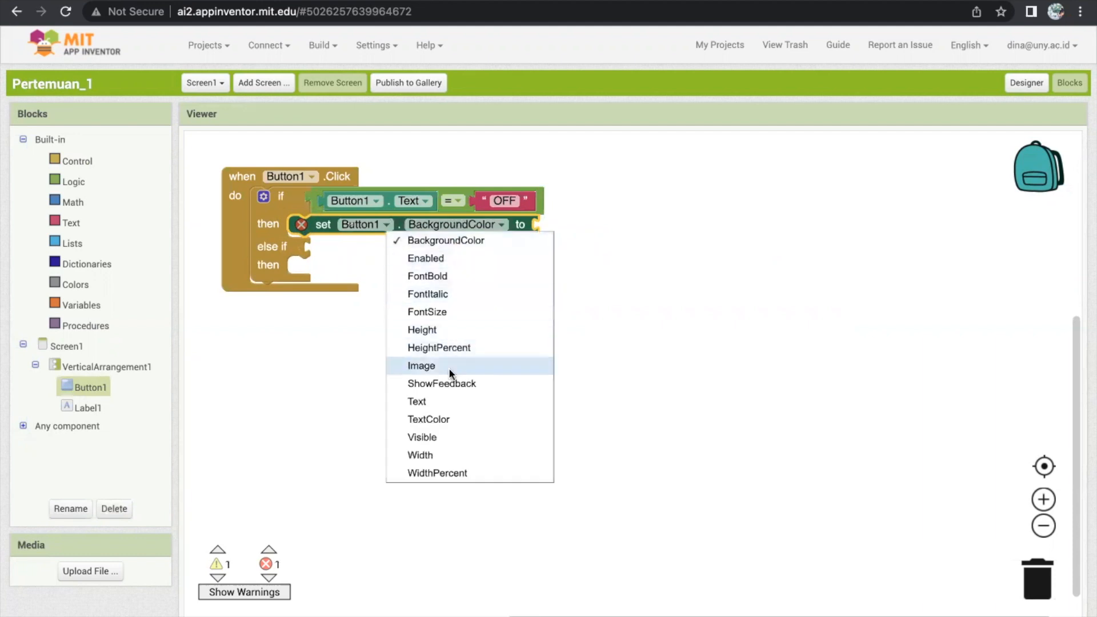
left_click(450, 400)
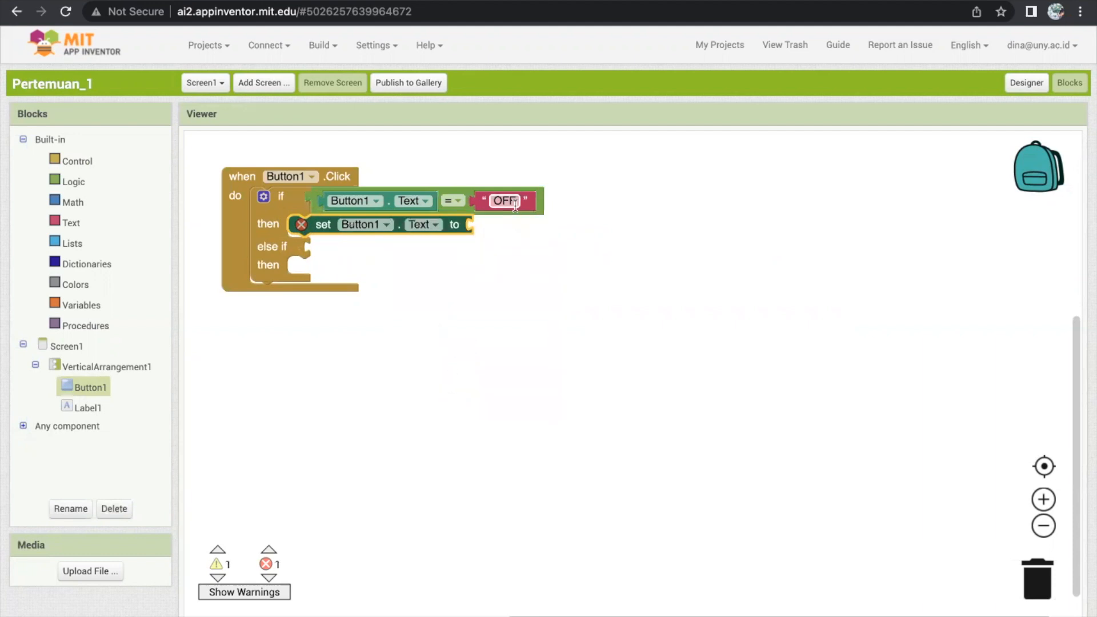
Duplicate the "OFF" text block, attach the copy to the Button1.Text setter, and change its text to "ON"
left_click(71, 223)
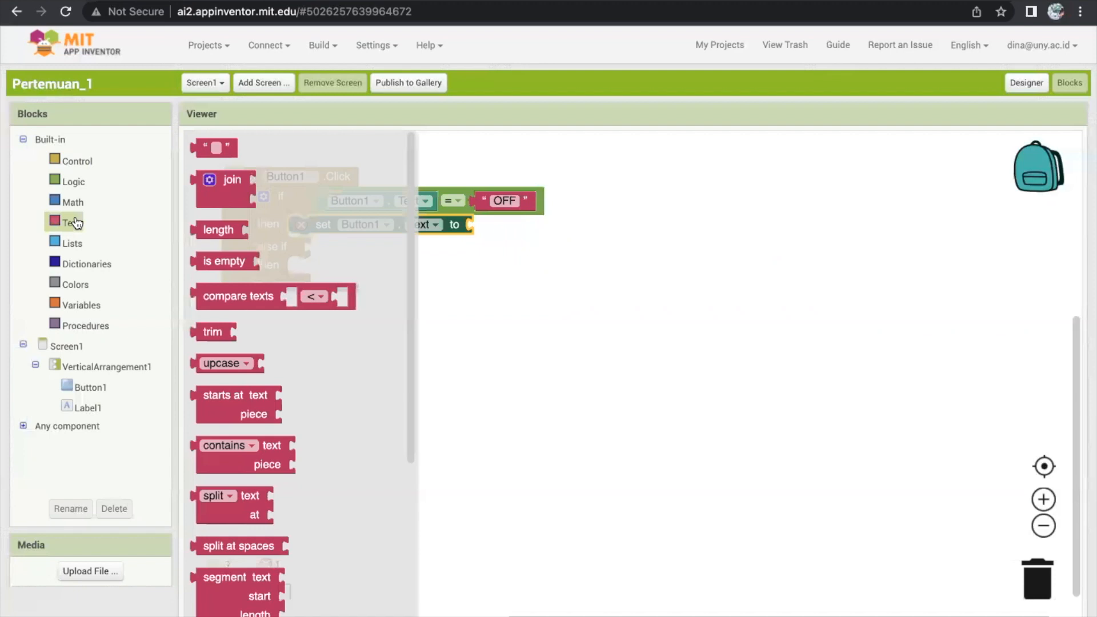
left_click(550, 262)
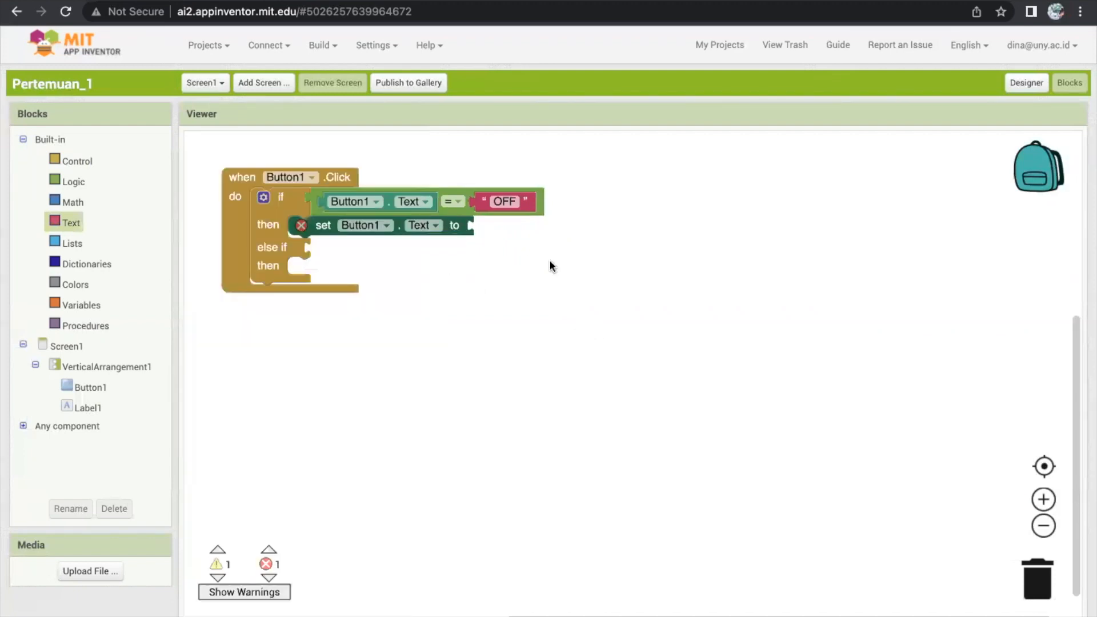
right_click(533, 204)
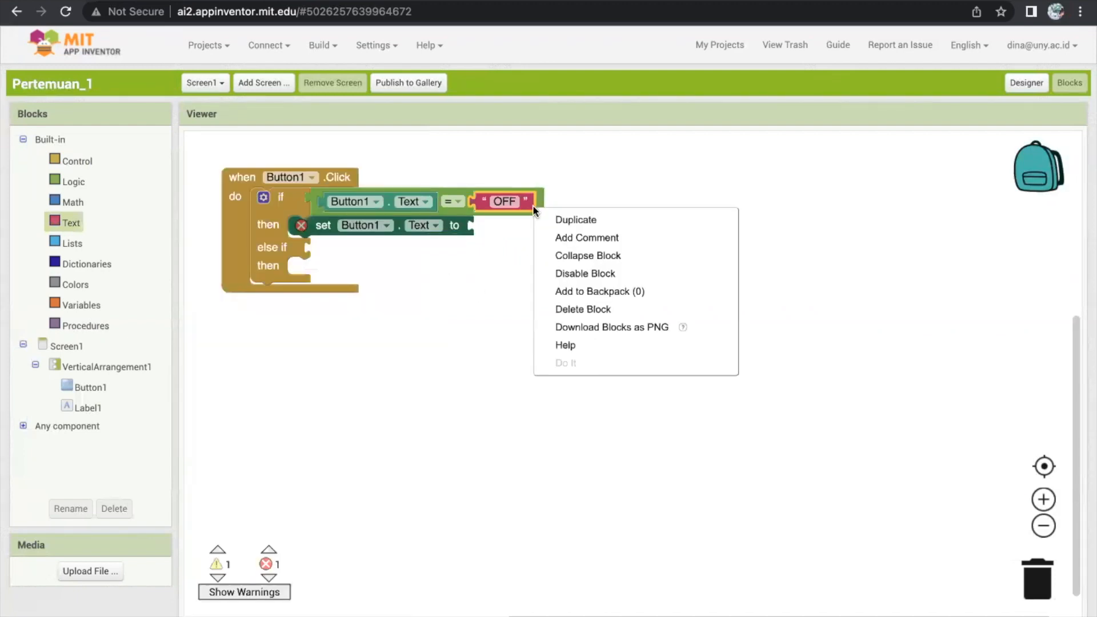
left_click(557, 219)
left_click_drag(542, 233, 531, 227)
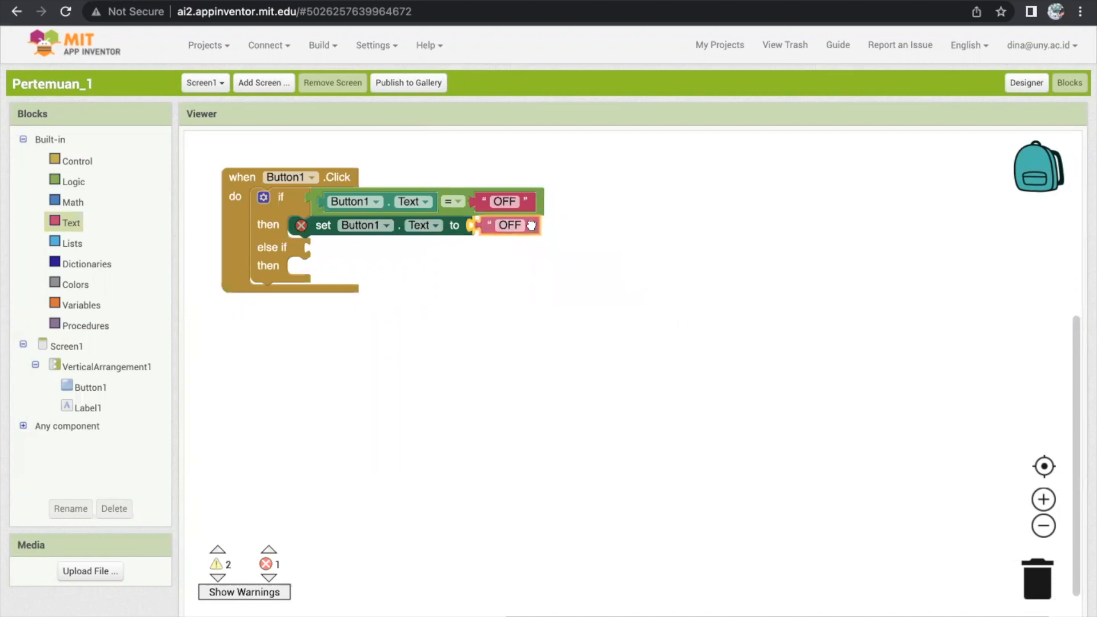
left_click(493, 226)
type("ON")
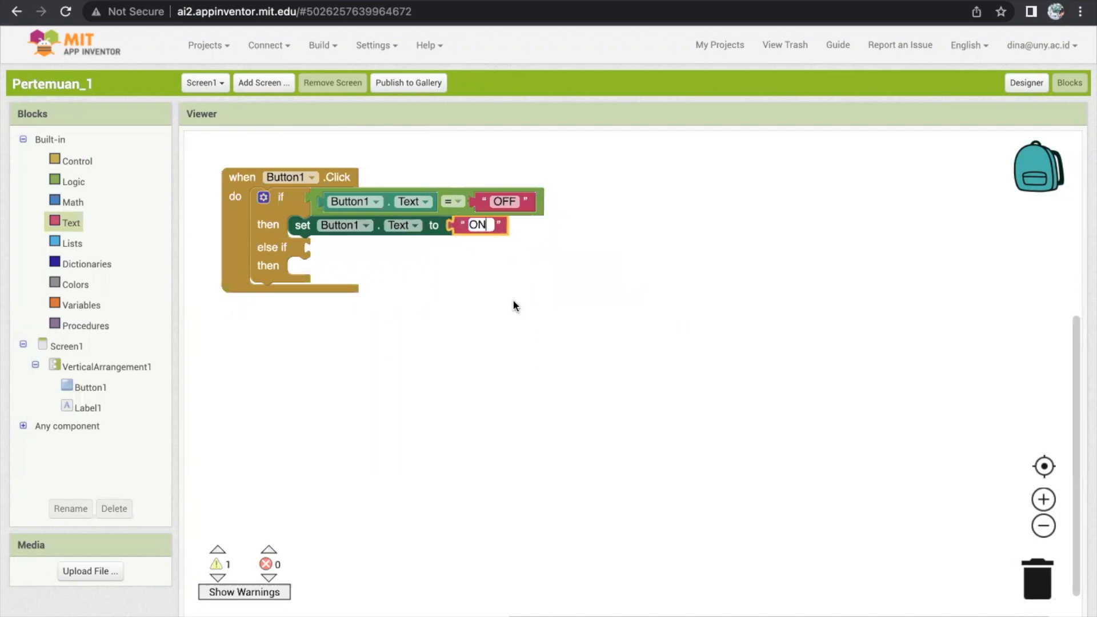
Duplicate the Button1.Text setter, place the copy beneath it in the first then branch, and change its property to BackgroundColor
left_click(516, 321)
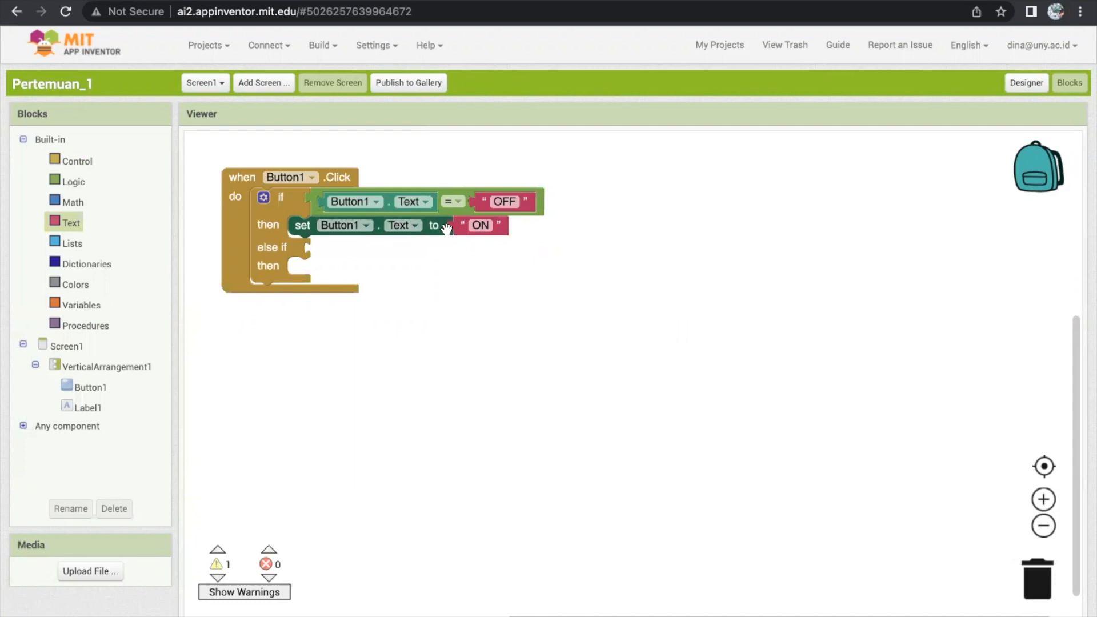
left_click(305, 227)
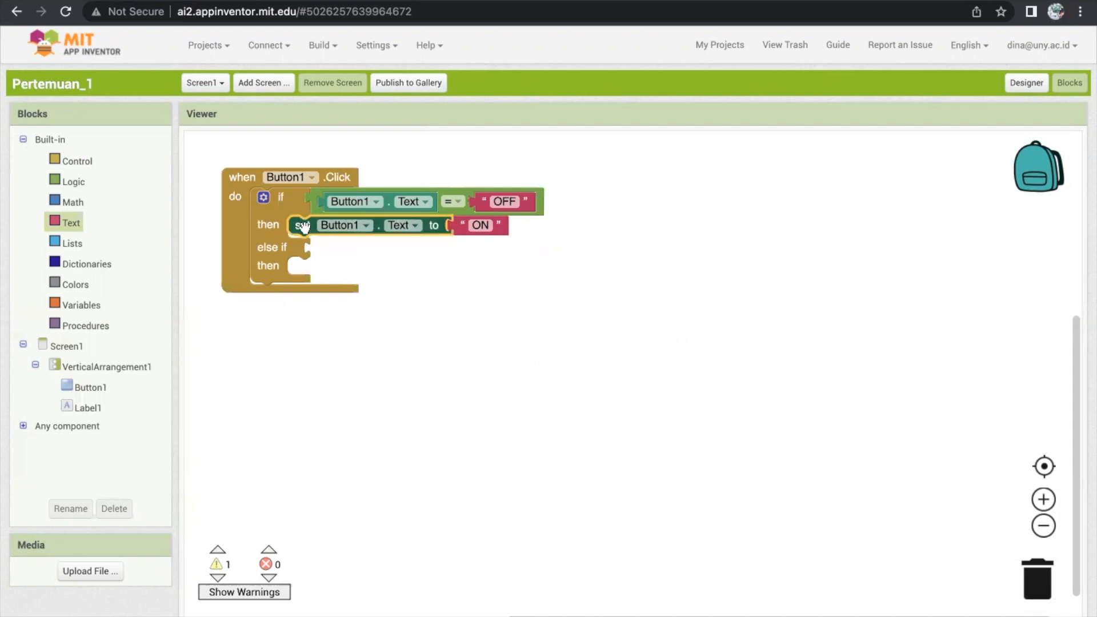
right_click(303, 227)
left_click(337, 239)
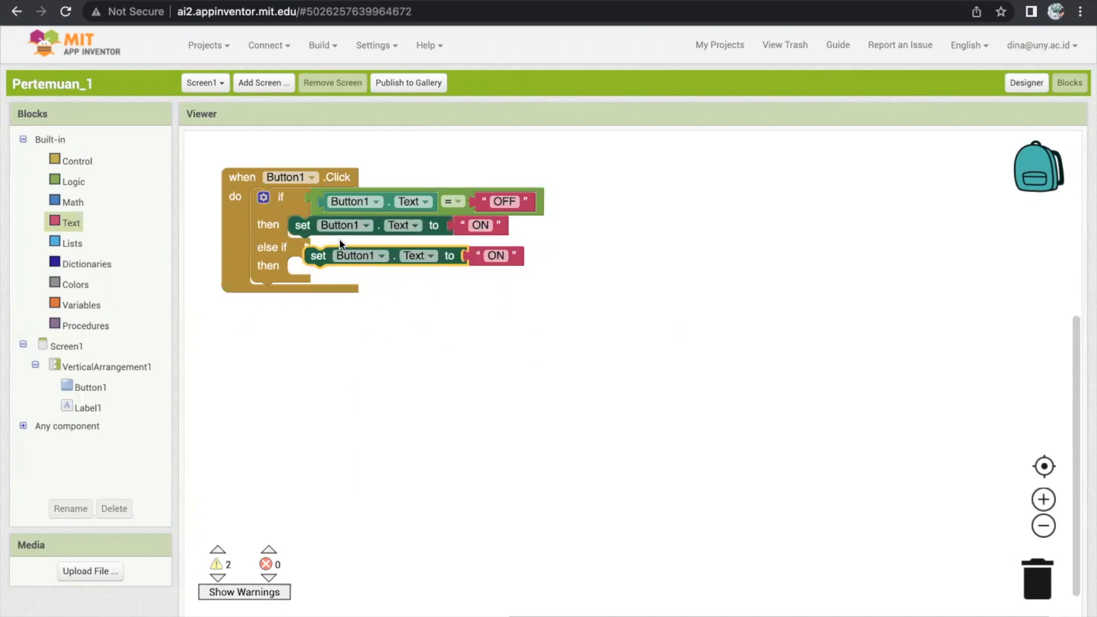
left_click_drag(326, 253, 311, 243)
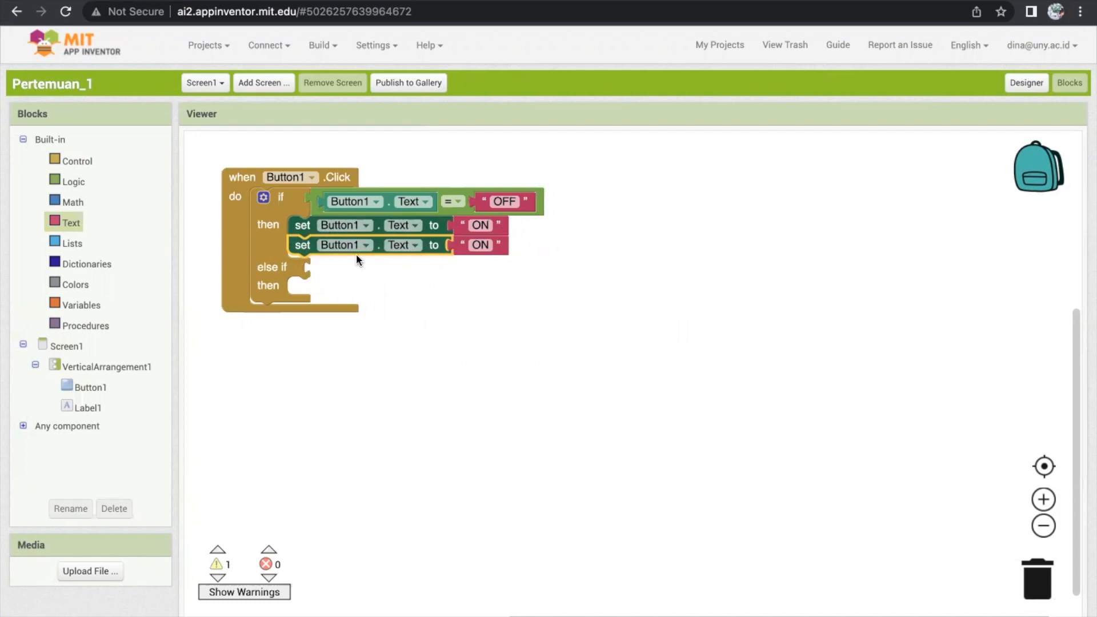
left_click(418, 245)
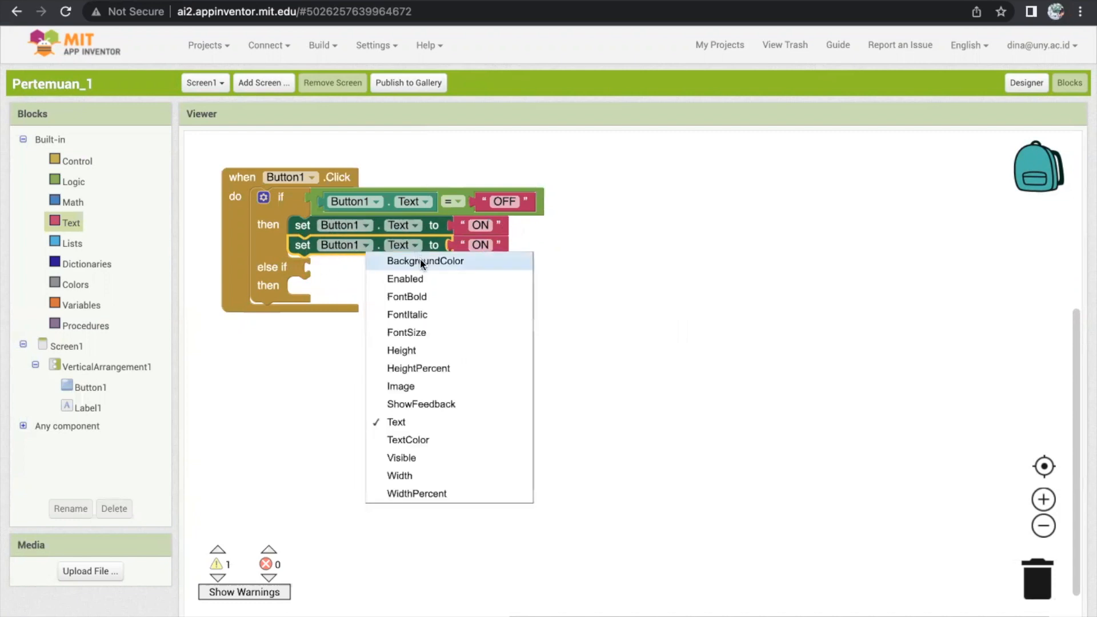
left_click(420, 258)
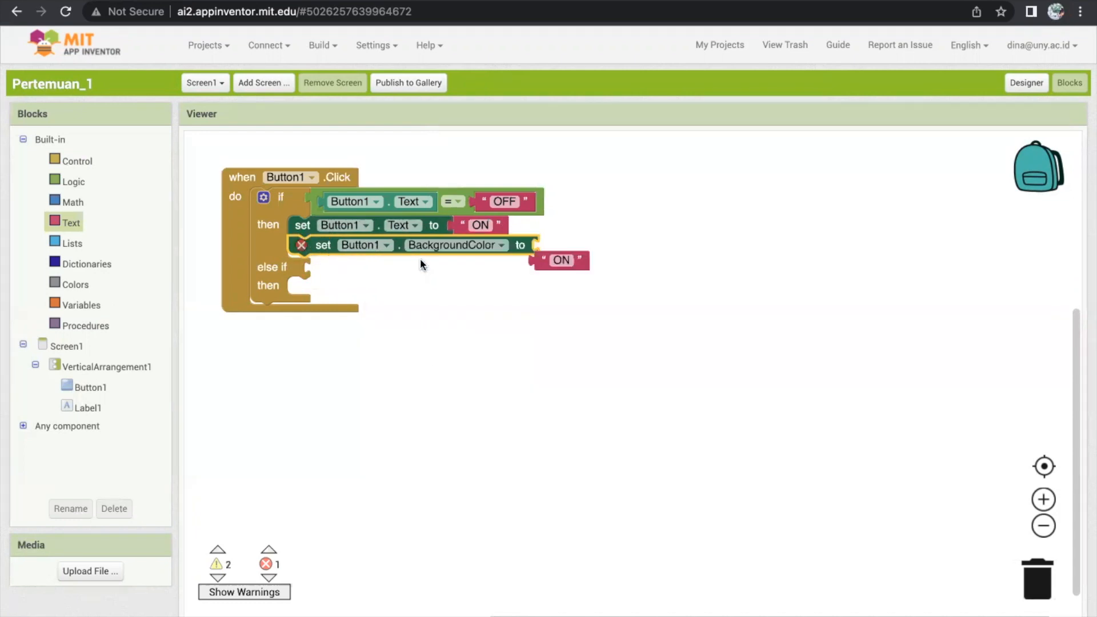
Delete the detached "ON" text block and attach a green color block to the Button1.BackgroundColor setter
left_click(578, 257)
left_click_drag(579, 256, 587, 240)
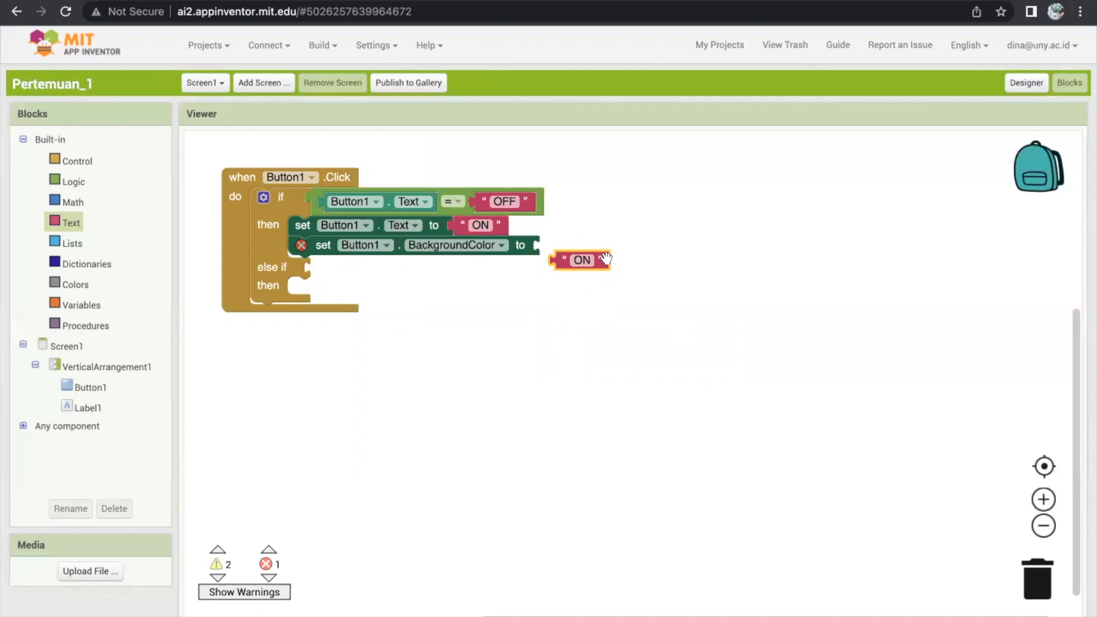
key("Delete")
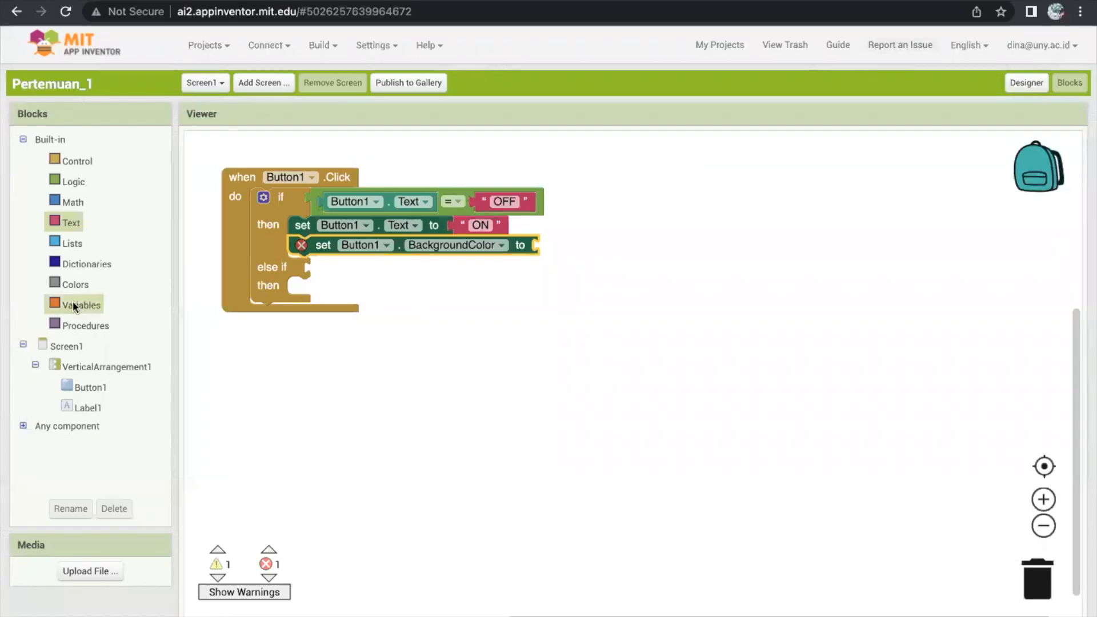
left_click(70, 283)
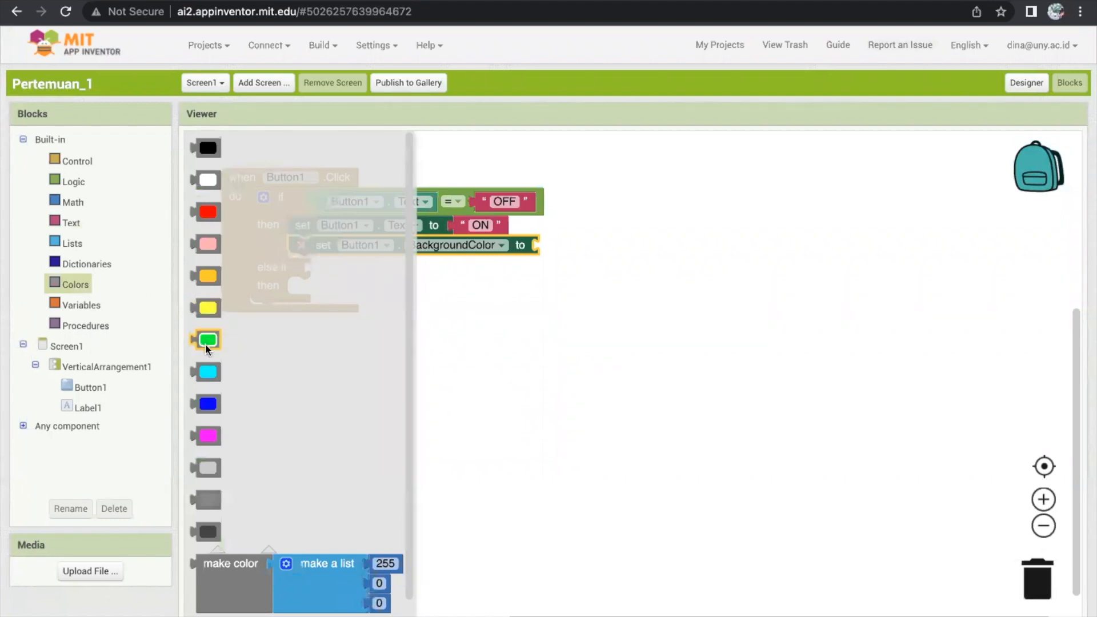
left_click_drag(208, 346, 556, 252)
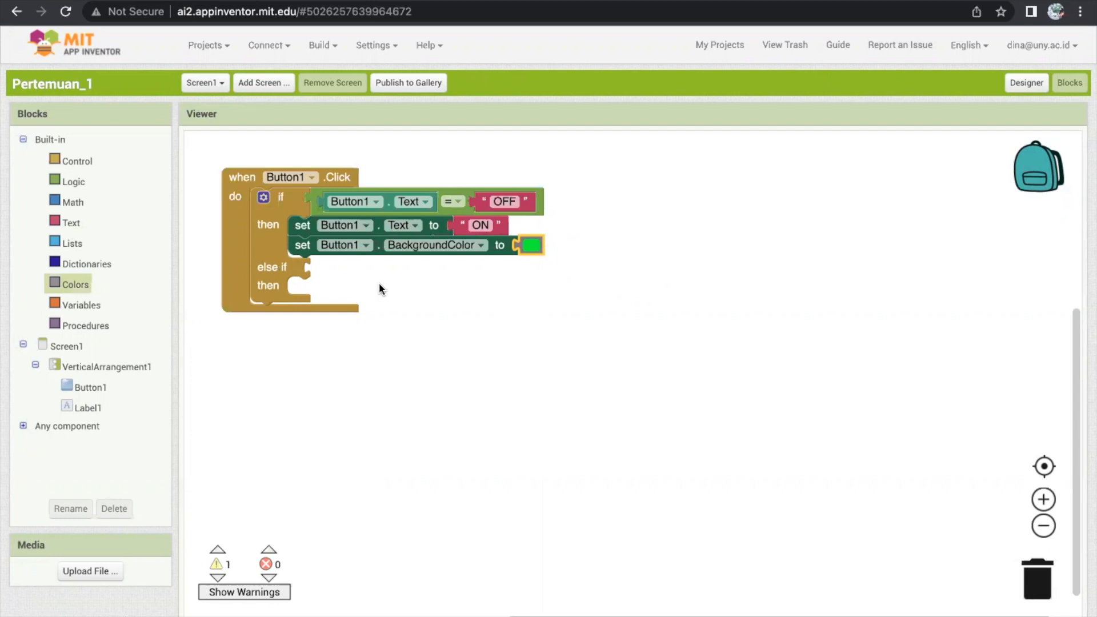
Duplicate the equals comparison into the else if condition and change the copy's text to "ON"
left_click(318, 192)
right_click(318, 192)
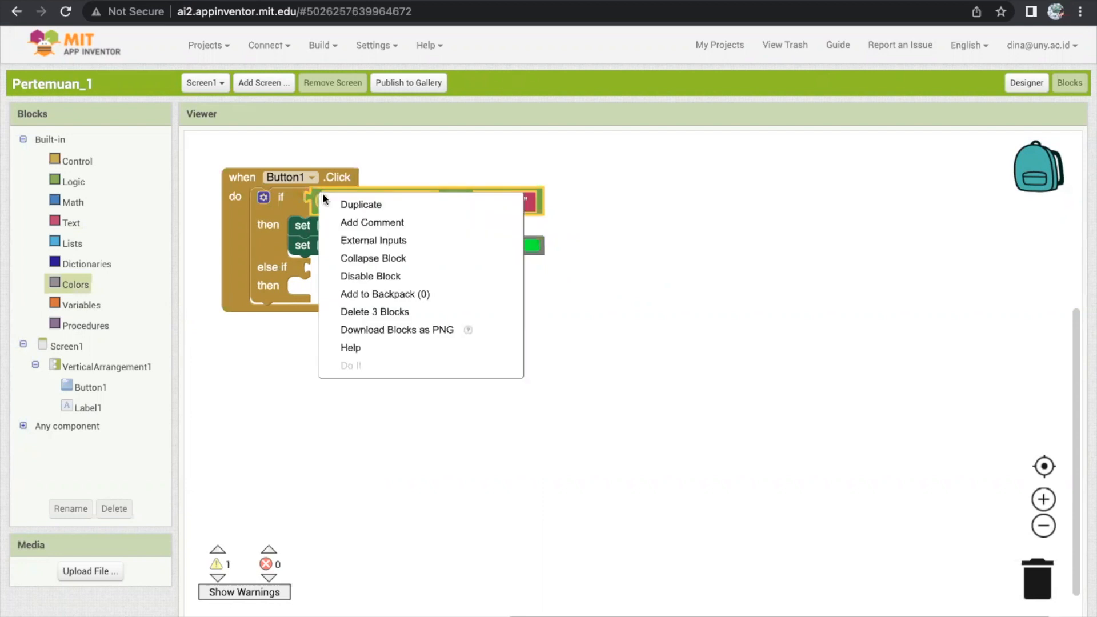
left_click(338, 204)
left_click_drag(332, 224, 317, 264)
left_click(504, 271)
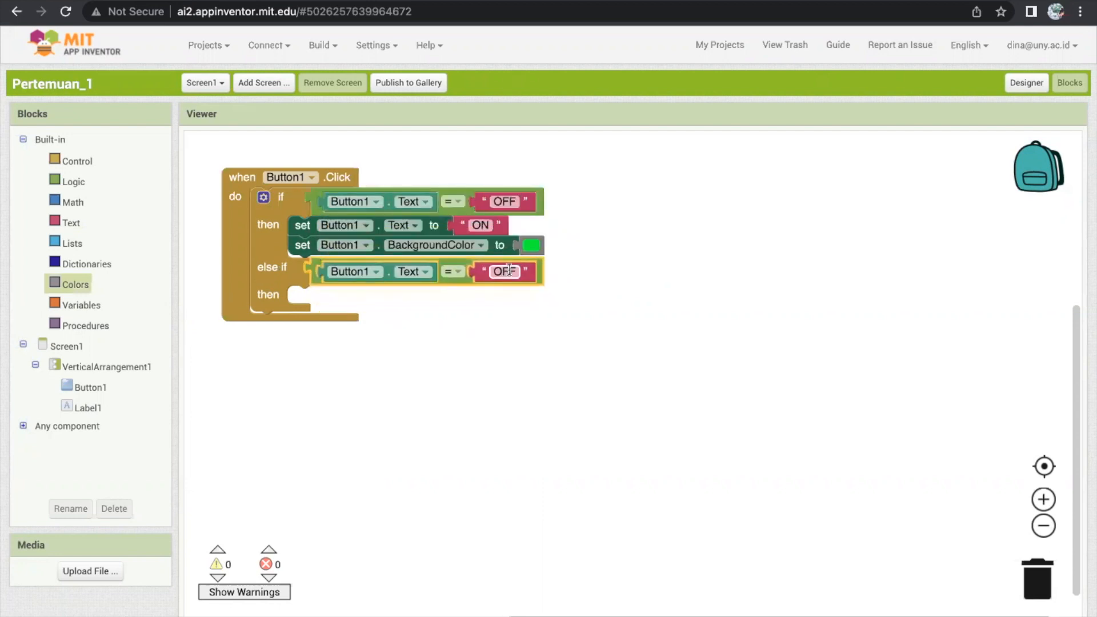
type("ON")
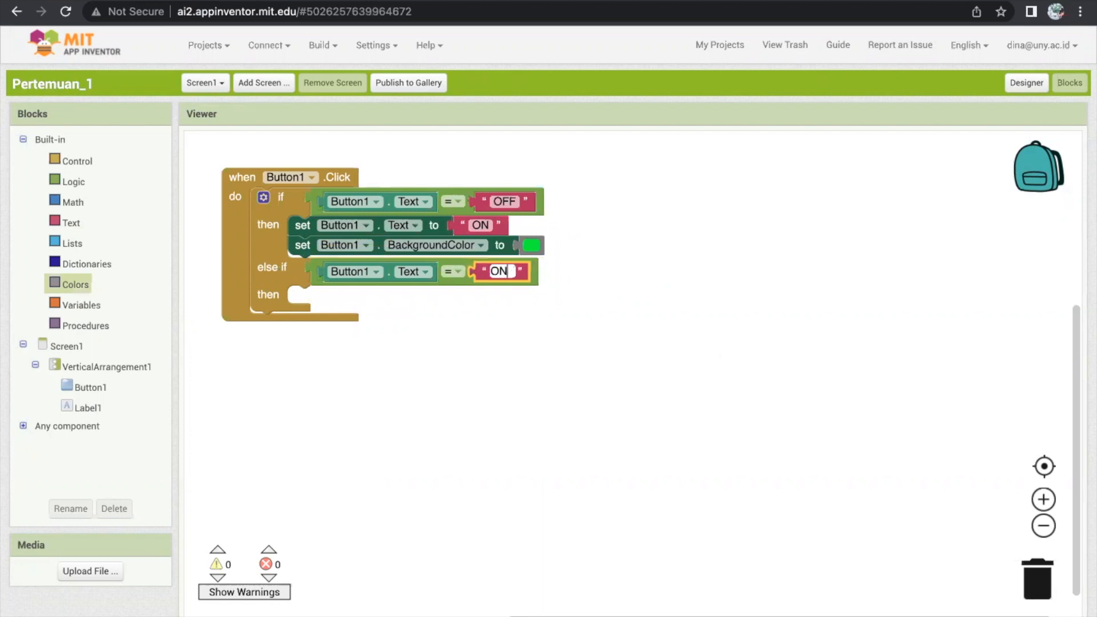
left_click(639, 377)
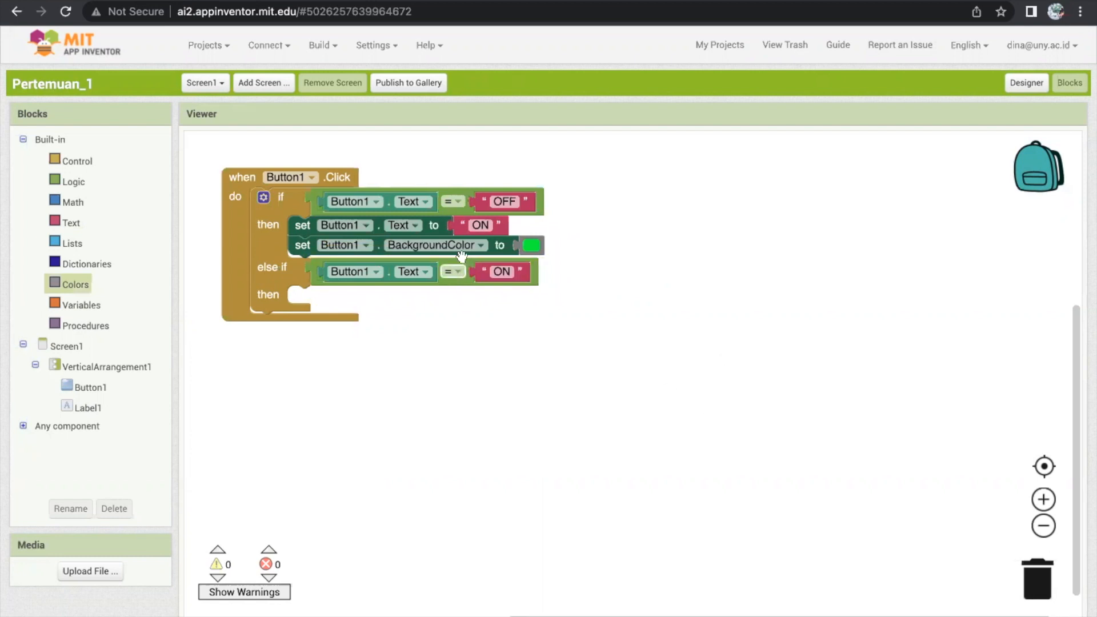
Duplicate the Button1.Text setter into the else if's then branch and change the copy's text to "OFF"
left_click(300, 223)
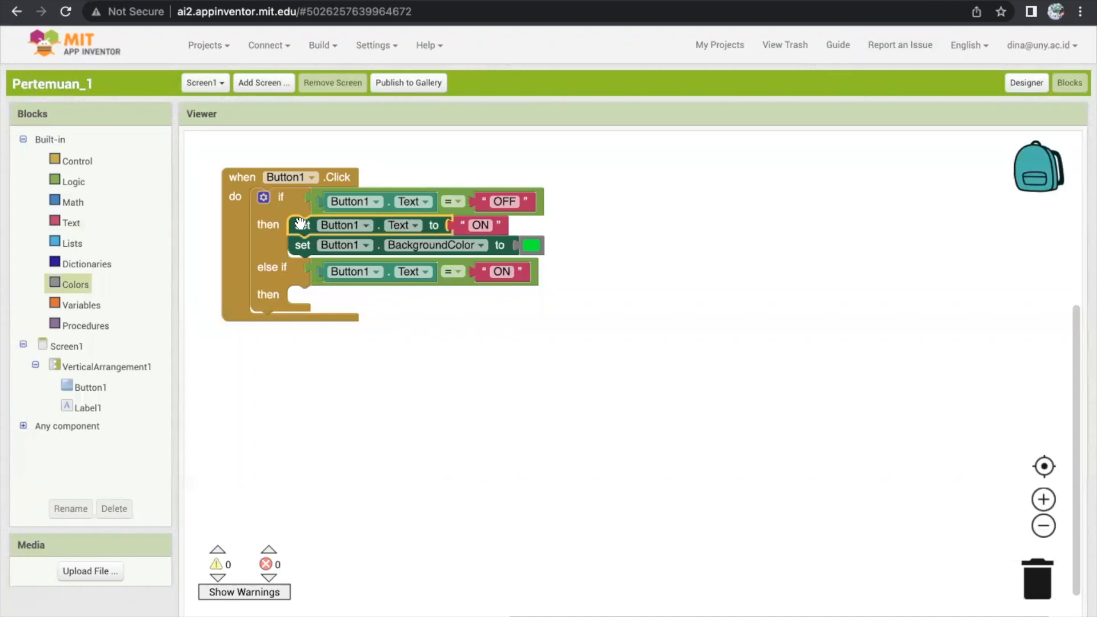
right_click(300, 223)
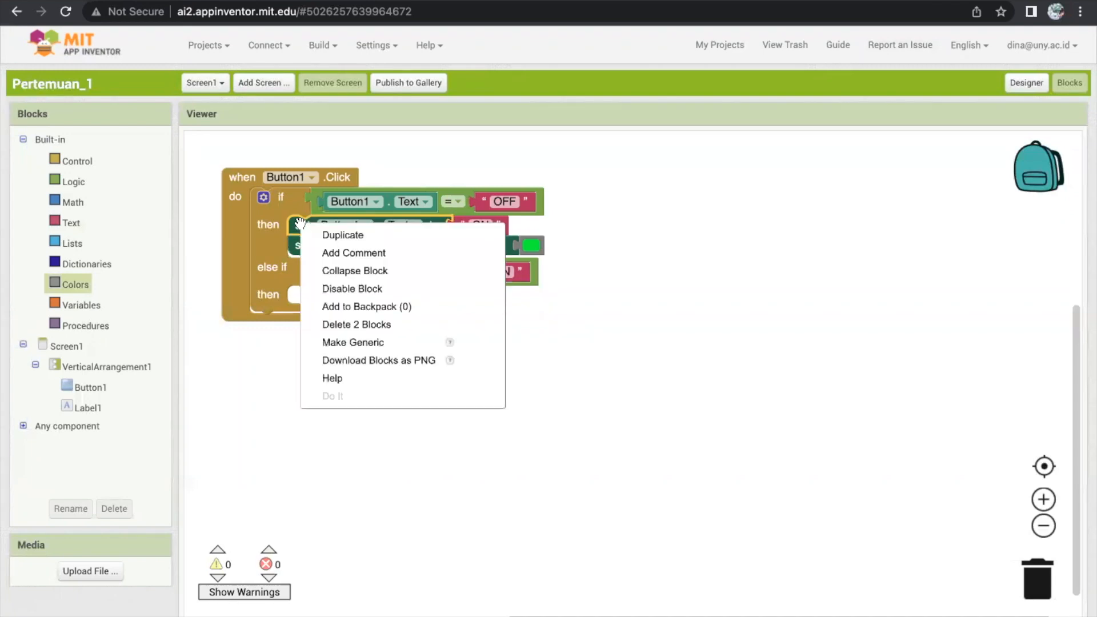
left_click(331, 234)
left_click_drag(319, 260, 303, 299)
left_click(474, 297)
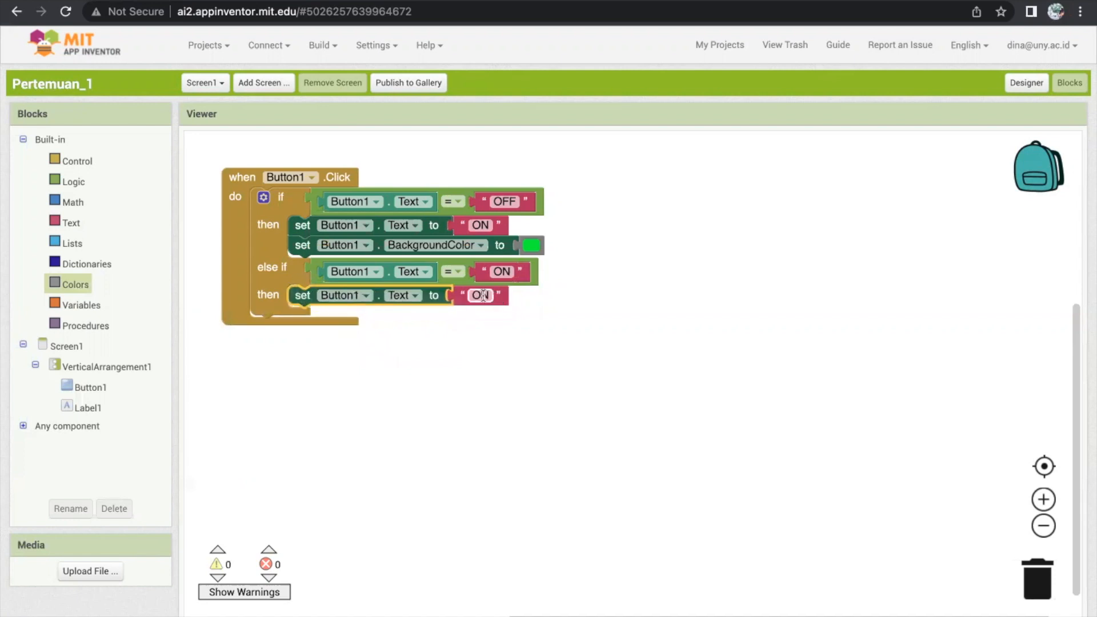
type("OFF")
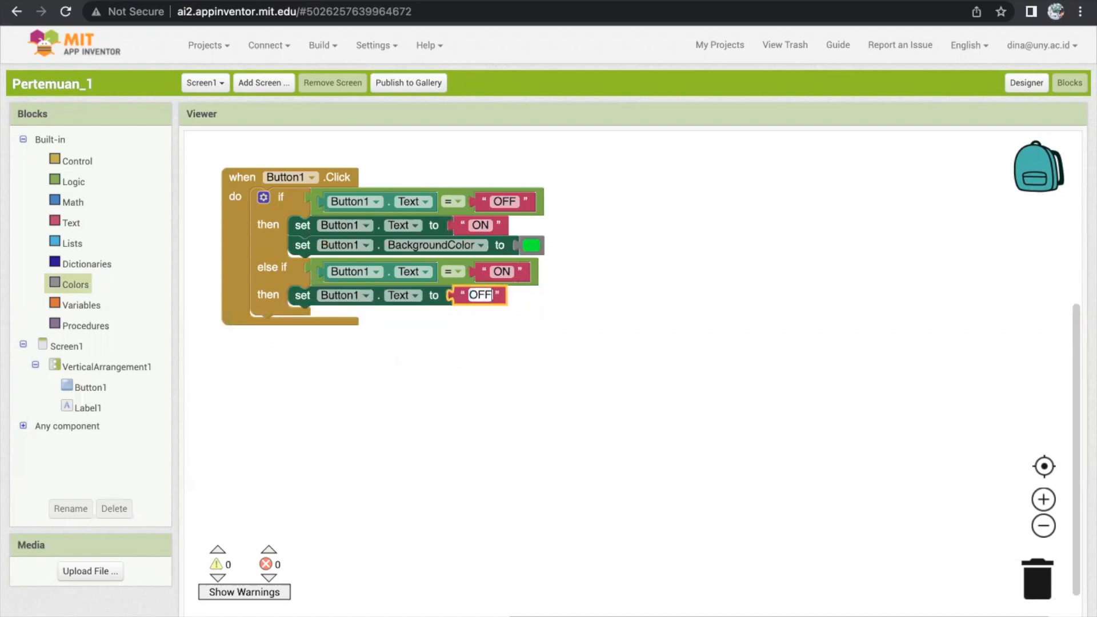
left_click(590, 434)
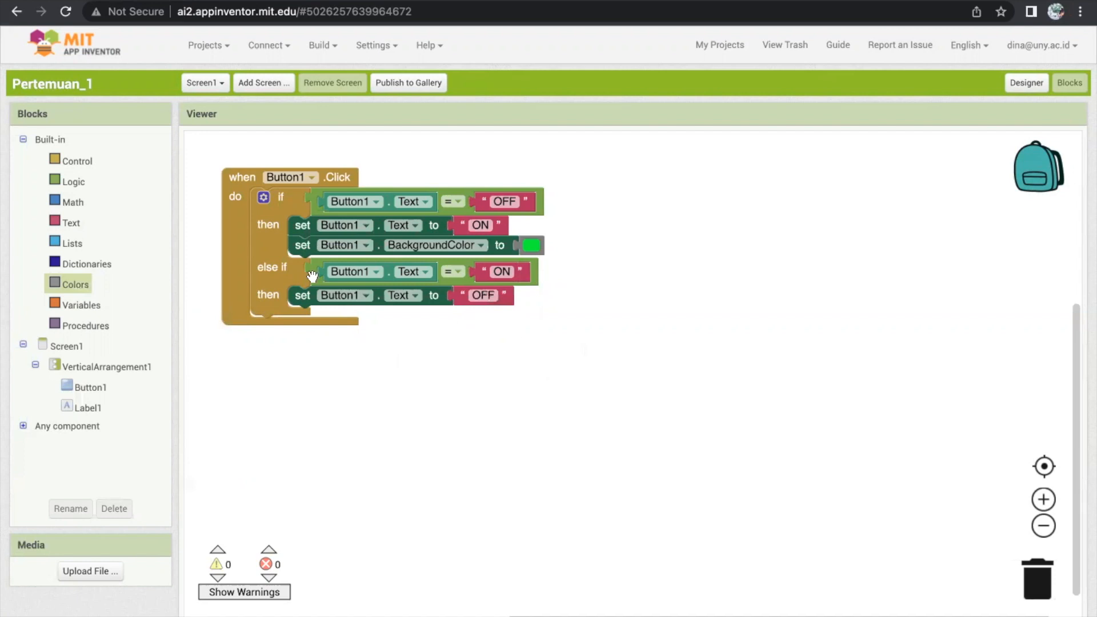
Duplicate the BackgroundColor setter beneath the "OFF" setter and replace the copy's green color block with a red one
left_click(302, 246)
right_click(303, 248)
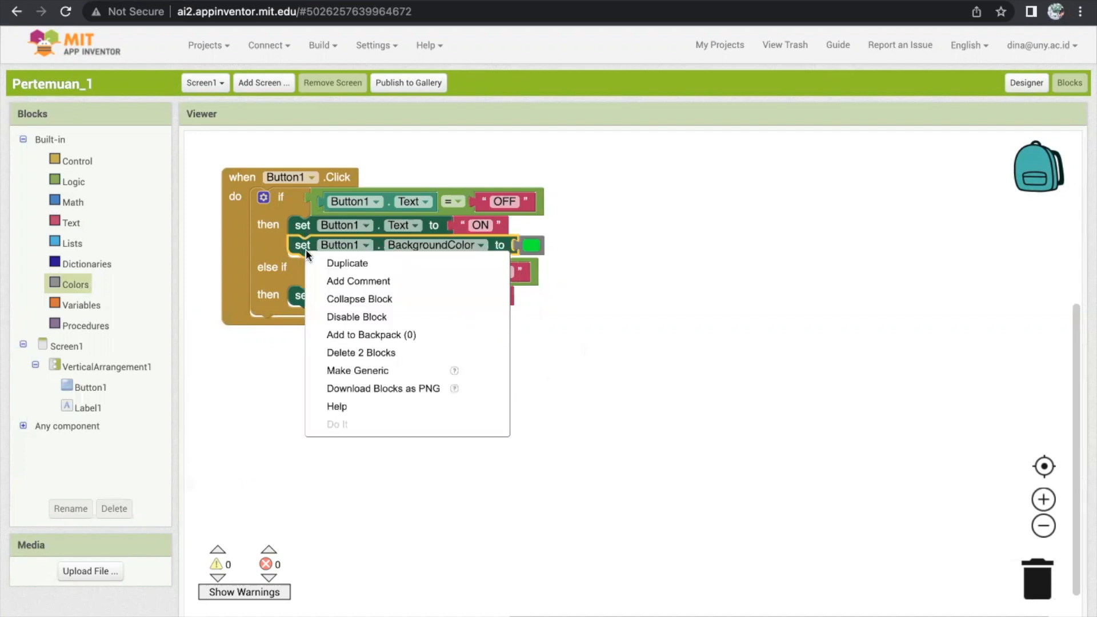
left_click(329, 262)
left_click_drag(316, 276, 317, 317)
left_click(526, 315)
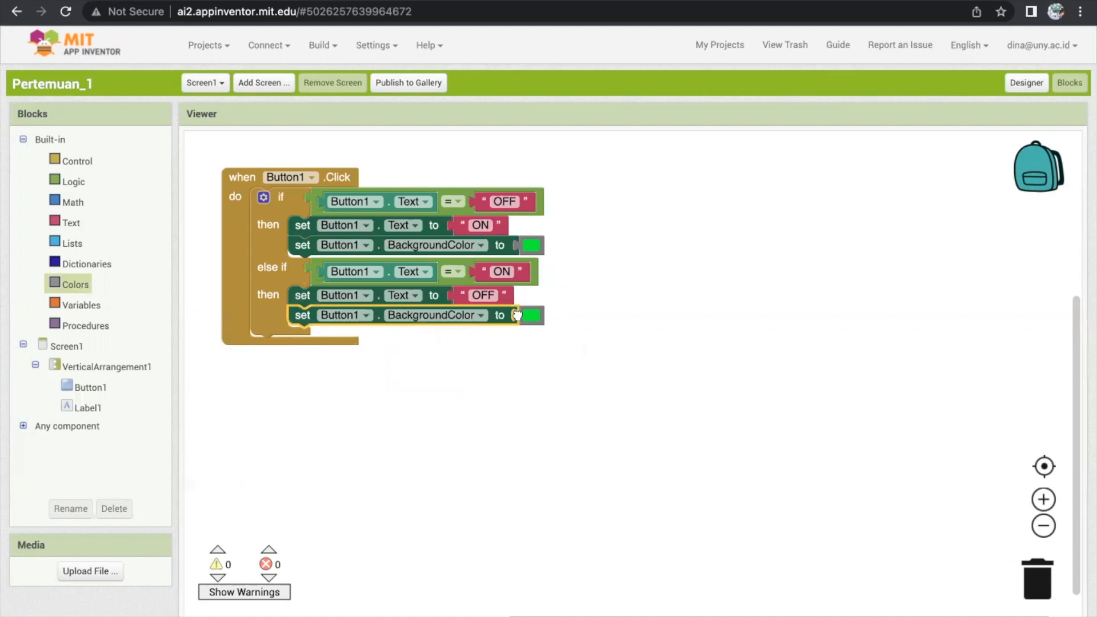
key("Delete")
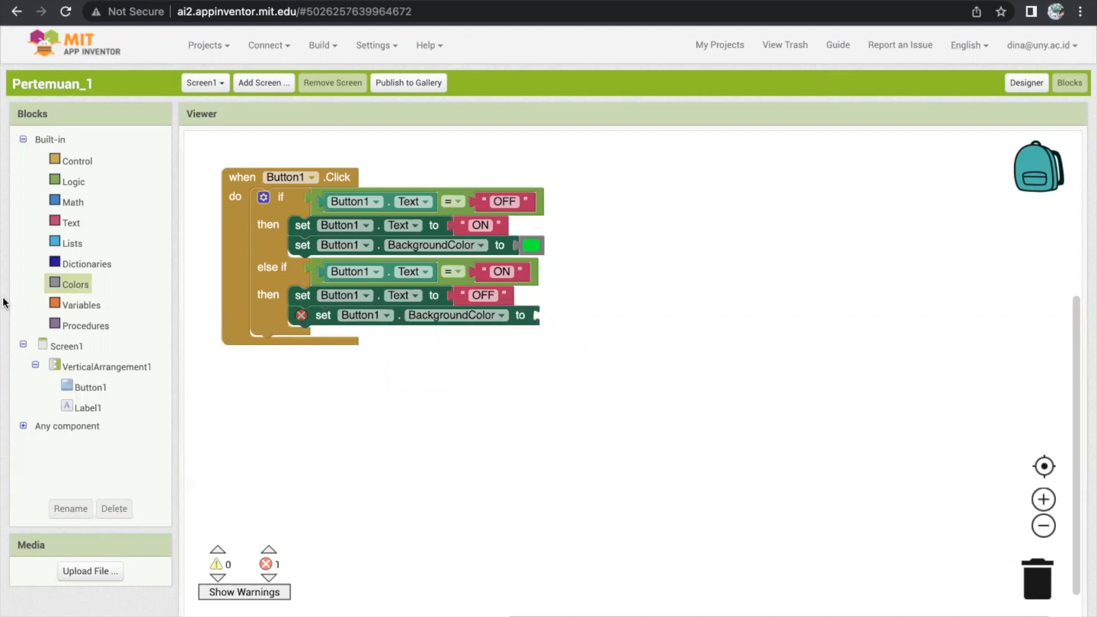
left_click(76, 284)
left_click_drag(216, 211, 541, 313)
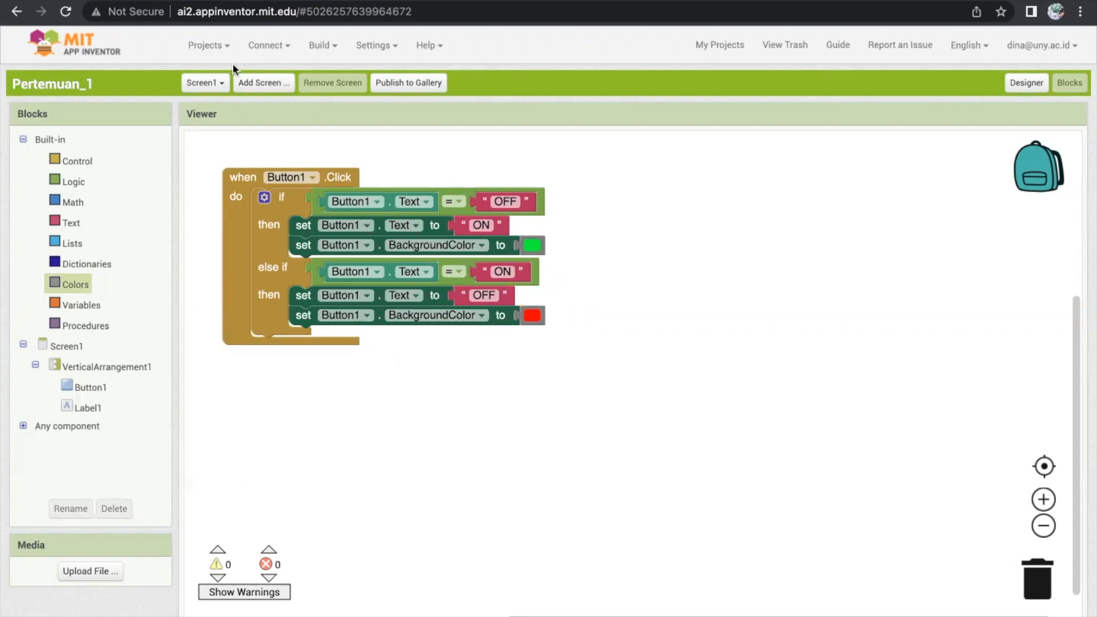
Reset the device connection, bring up the AI Companion connection code, and dismiss it
left_click(273, 51)
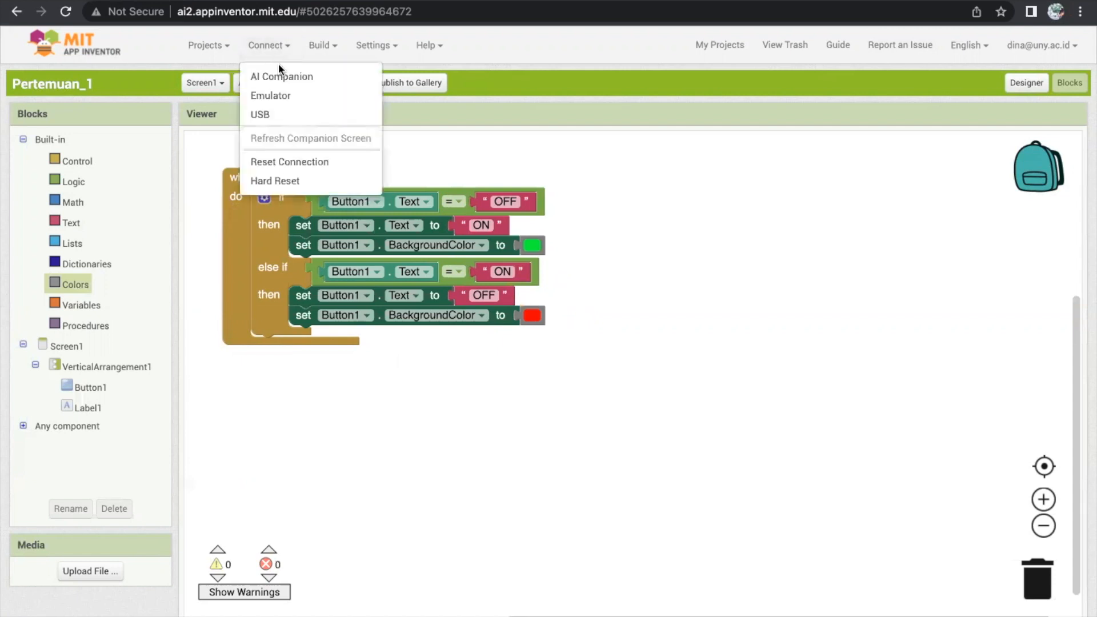
left_click(295, 162)
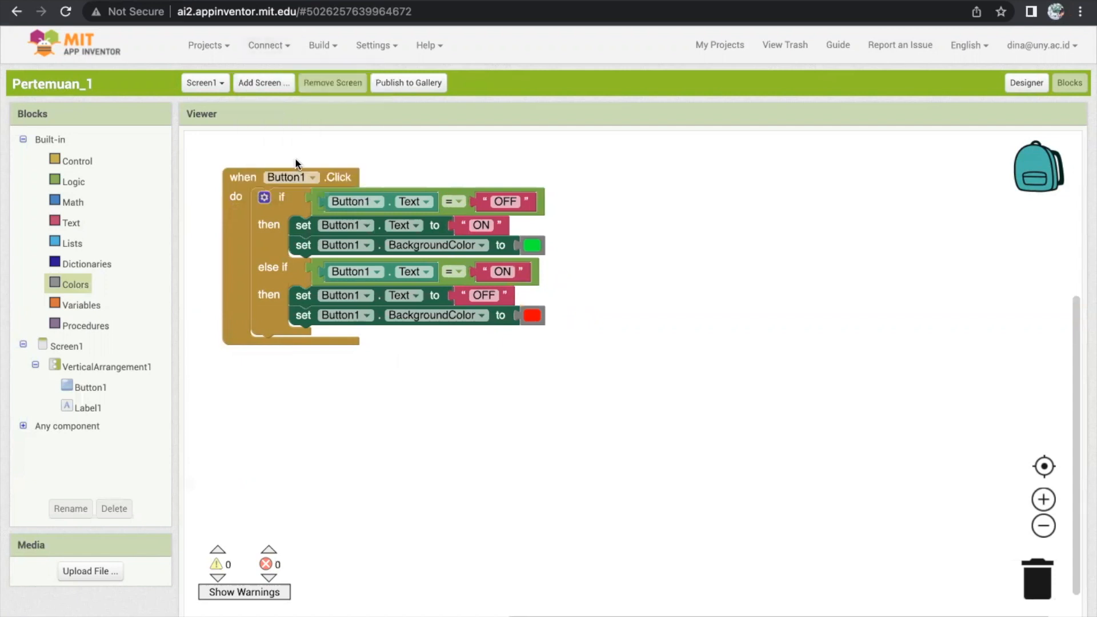
left_click(275, 52)
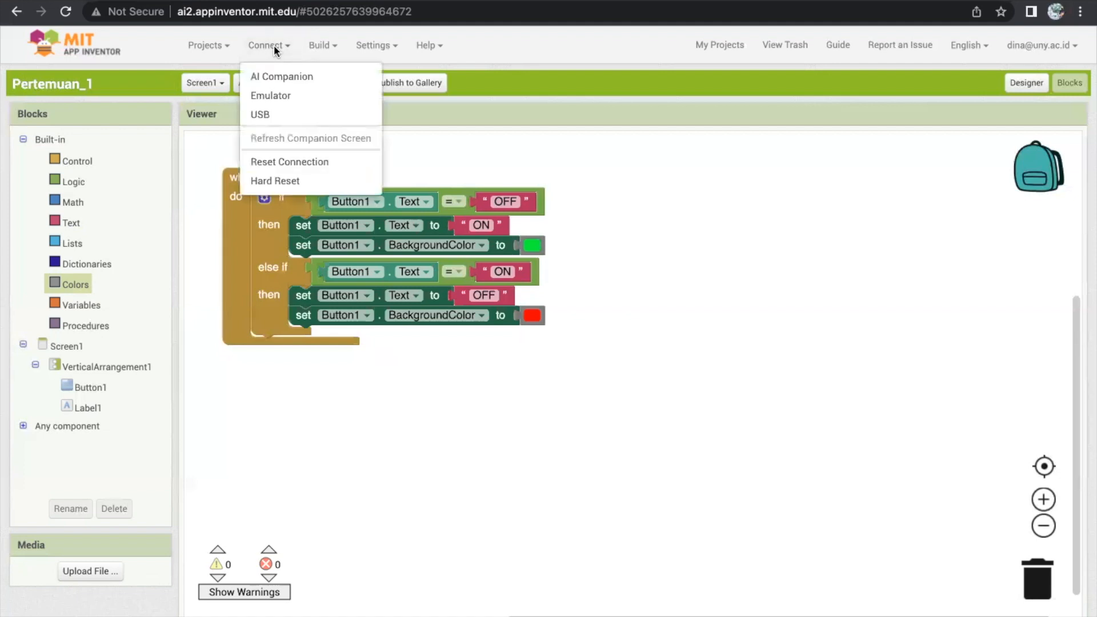
left_click(283, 74)
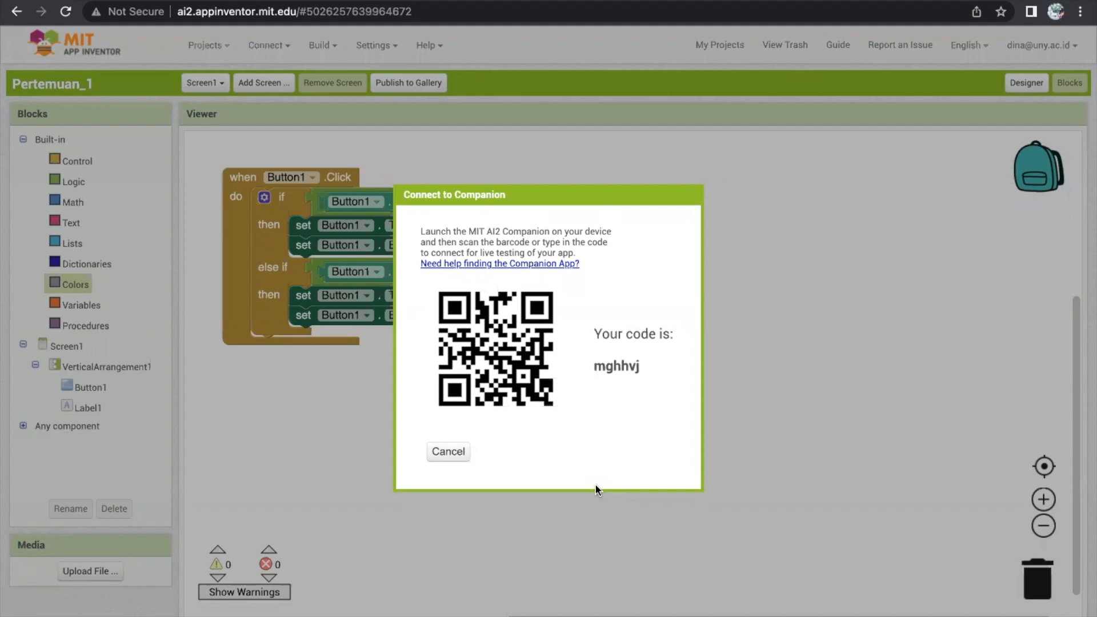
left_click(439, 449)
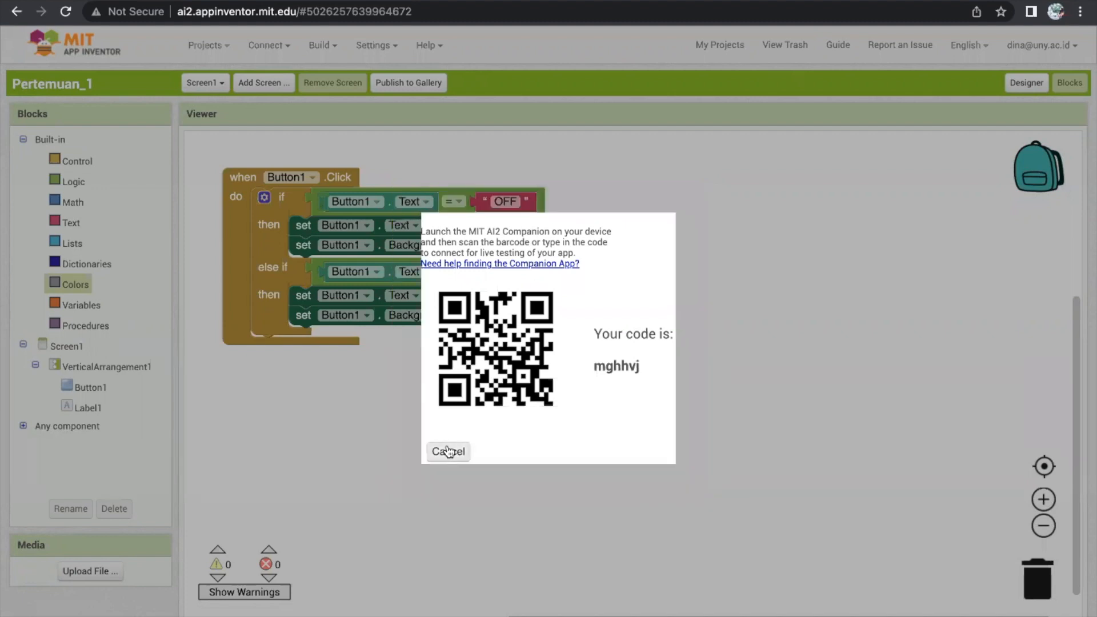
Return to the screen design and add a TextBox above Button1 inside VerticalArrangement1
left_click(1015, 89)
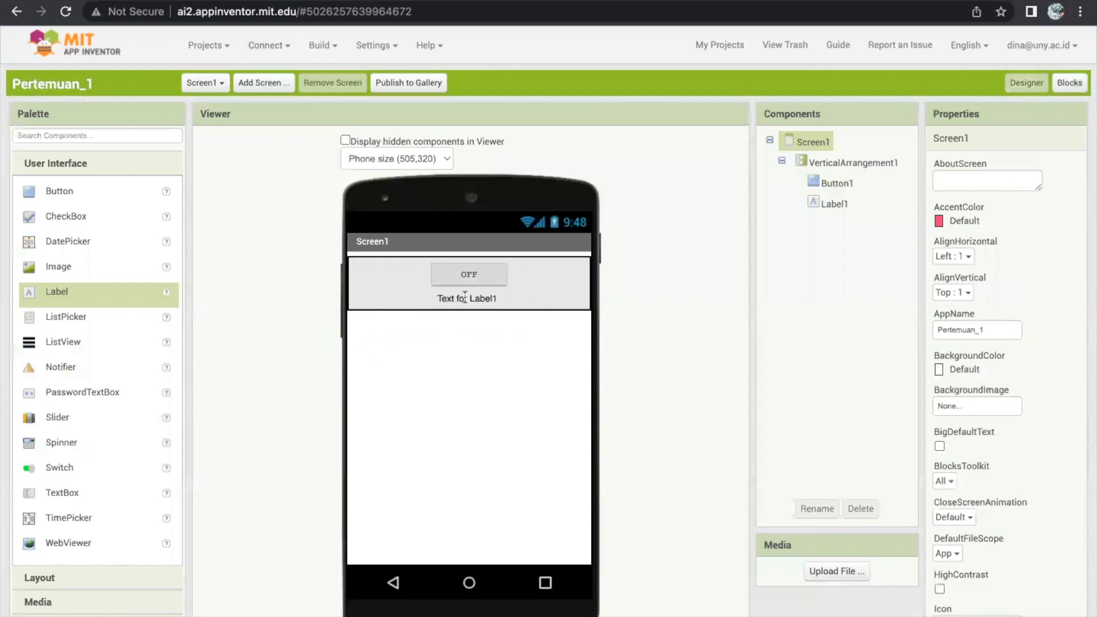
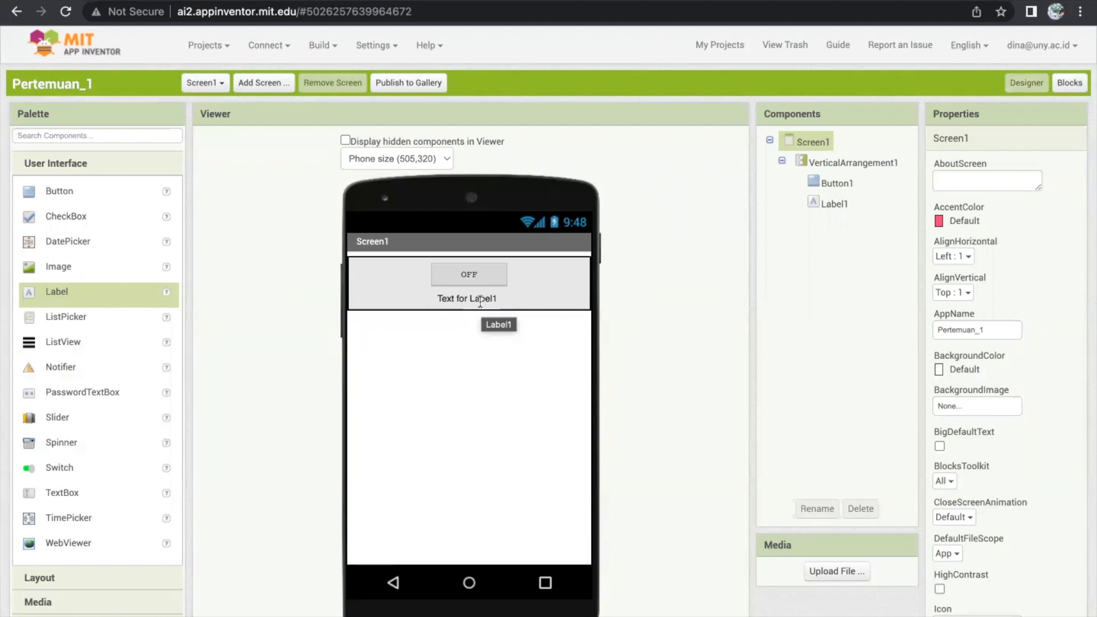
left_click(59, 498)
left_click_drag(59, 498, 363, 276)
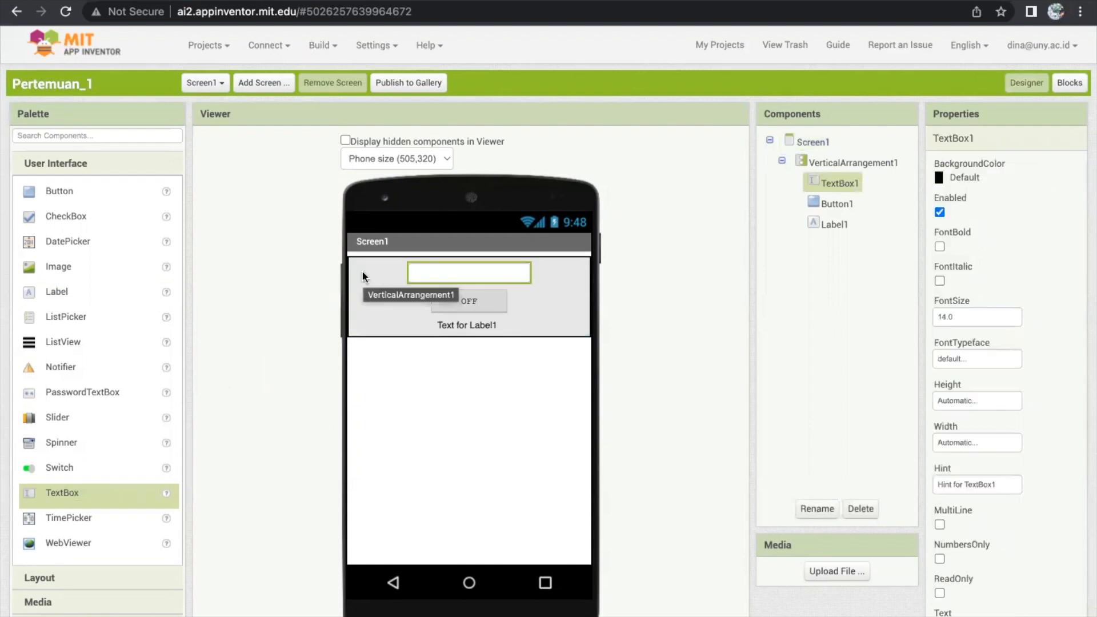
Move Label1, Button1 and TextBox1 out of VerticalArrangement1 to Screen1 below it, and select the emptied arrangement
left_click(457, 324)
left_click_drag(482, 318, 483, 379)
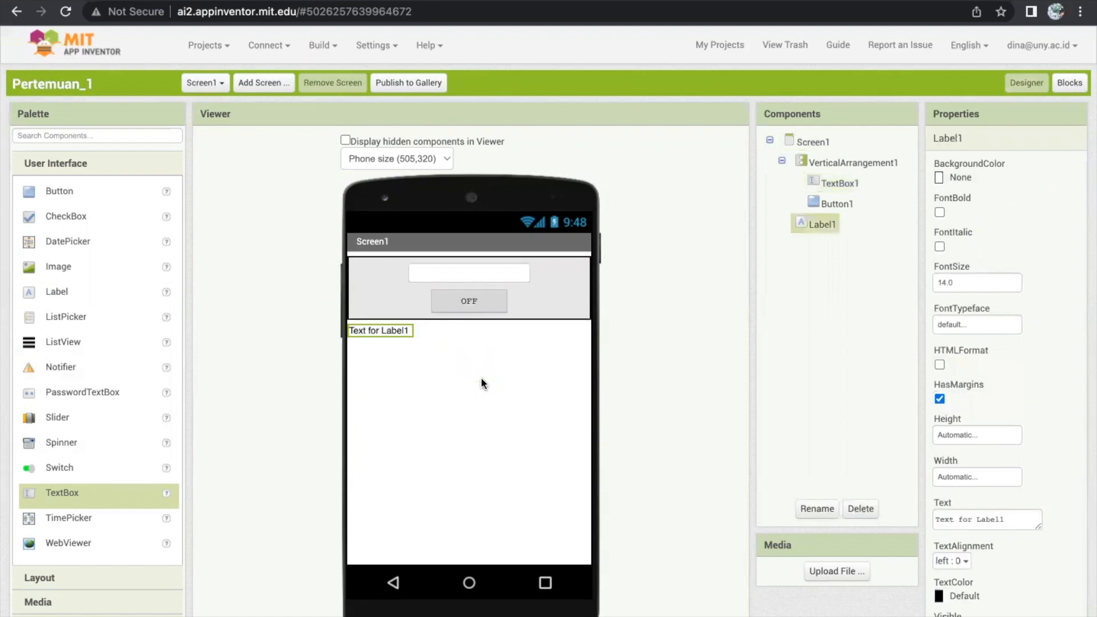
left_click(365, 286)
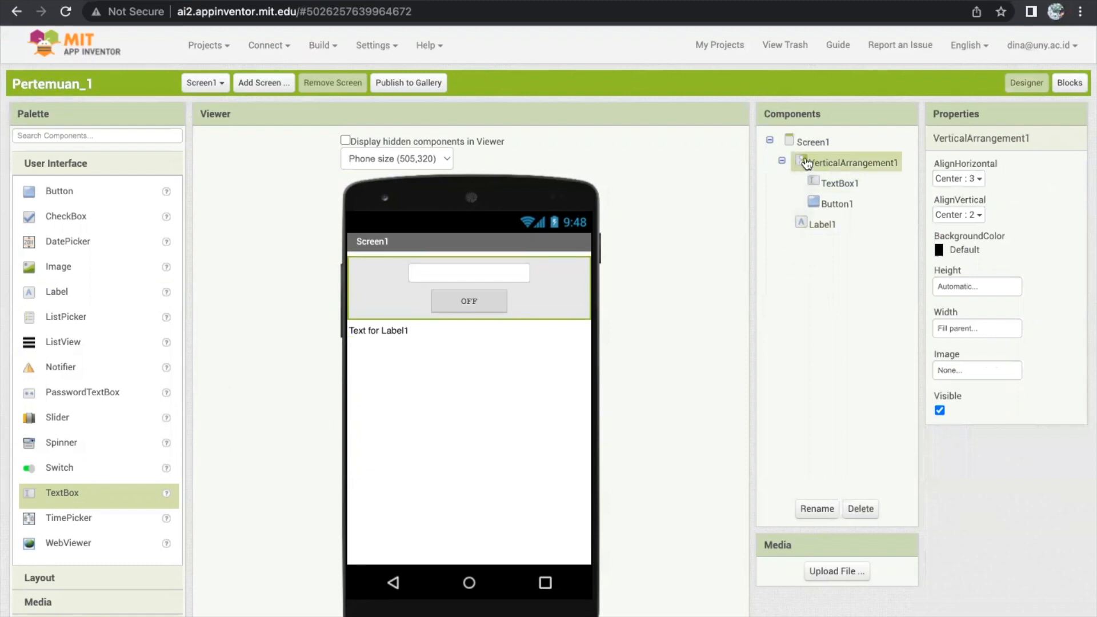
left_click(815, 182)
left_click_drag(482, 297, 441, 356)
left_click(494, 273)
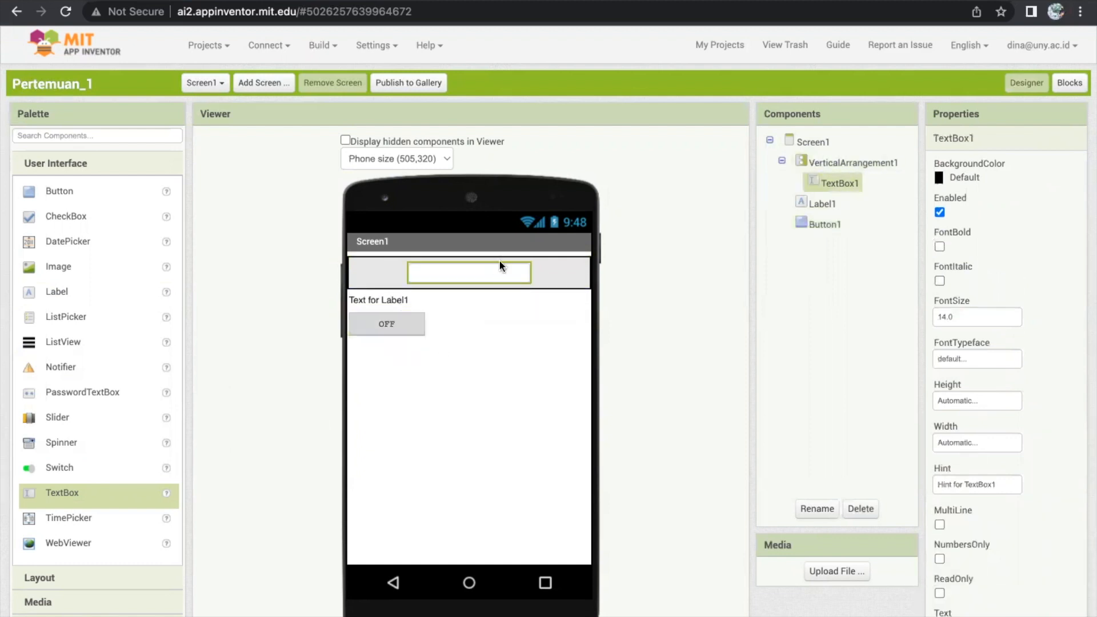
left_click_drag(499, 262, 494, 391)
left_click(500, 280)
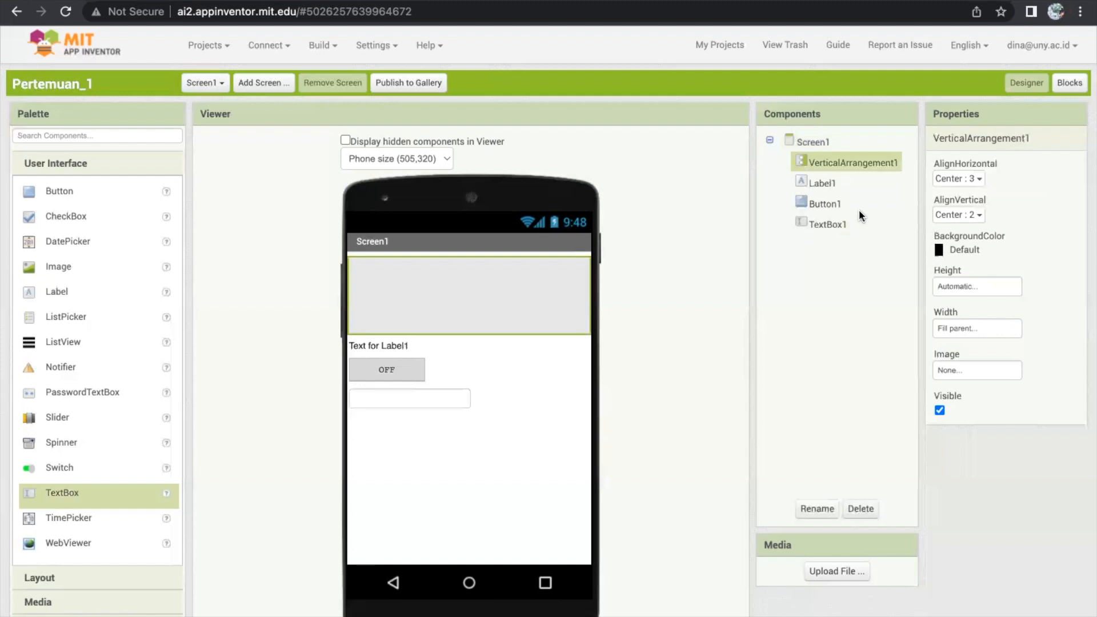
Move Label1 back into VerticalArrangement1 and add a HorizontalArrangement above it with its width set to Fill parent
left_click_drag(397, 346, 411, 309)
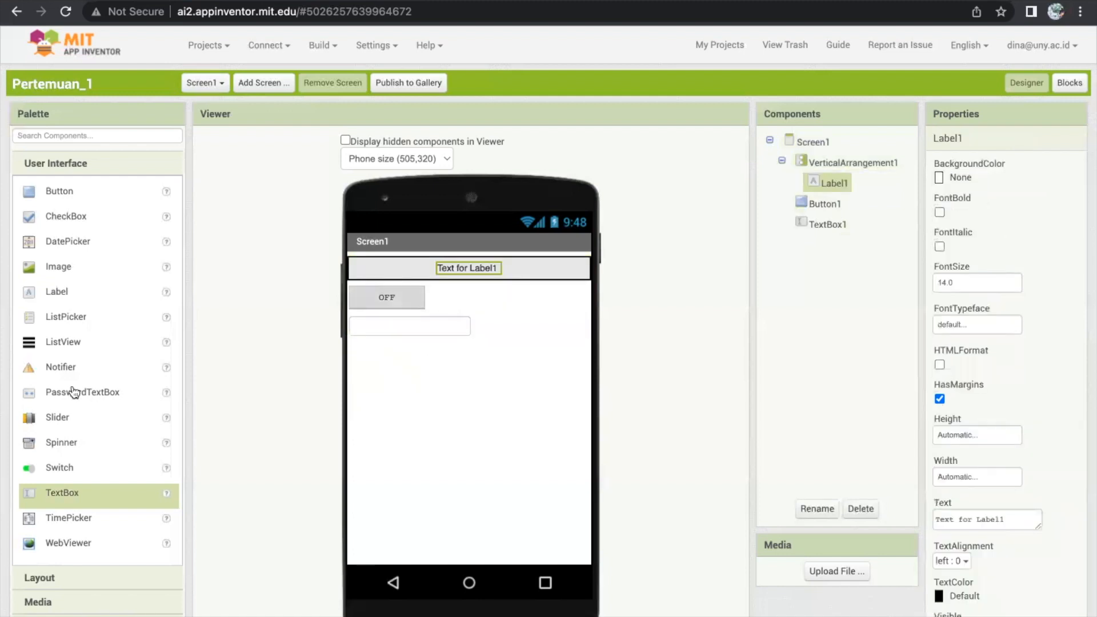
scroll(97, 484, "down", 3)
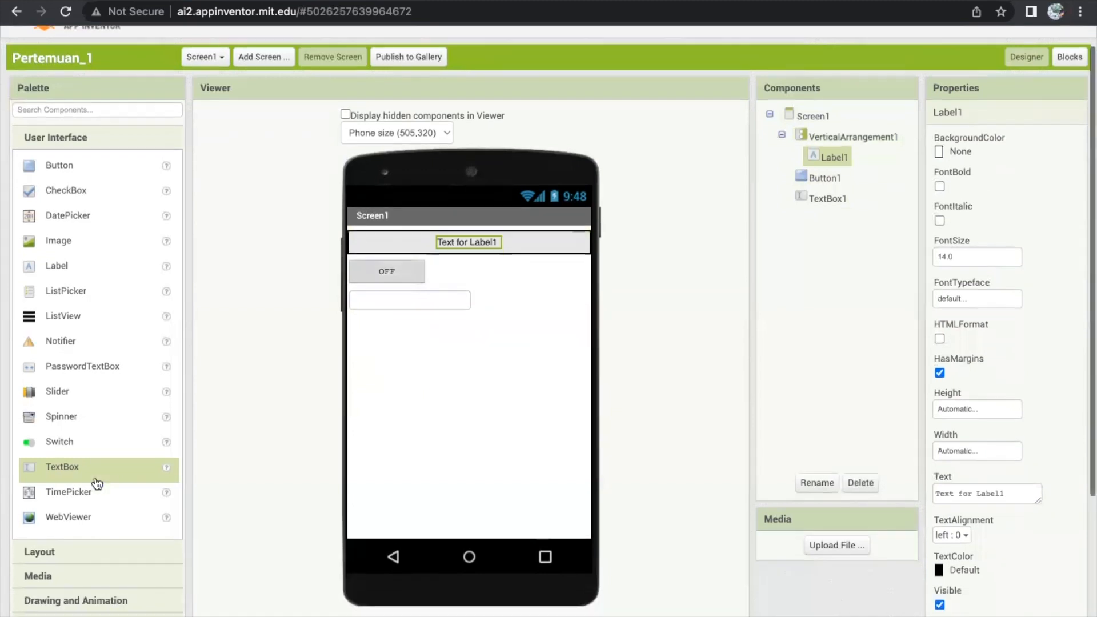
left_click(75, 457)
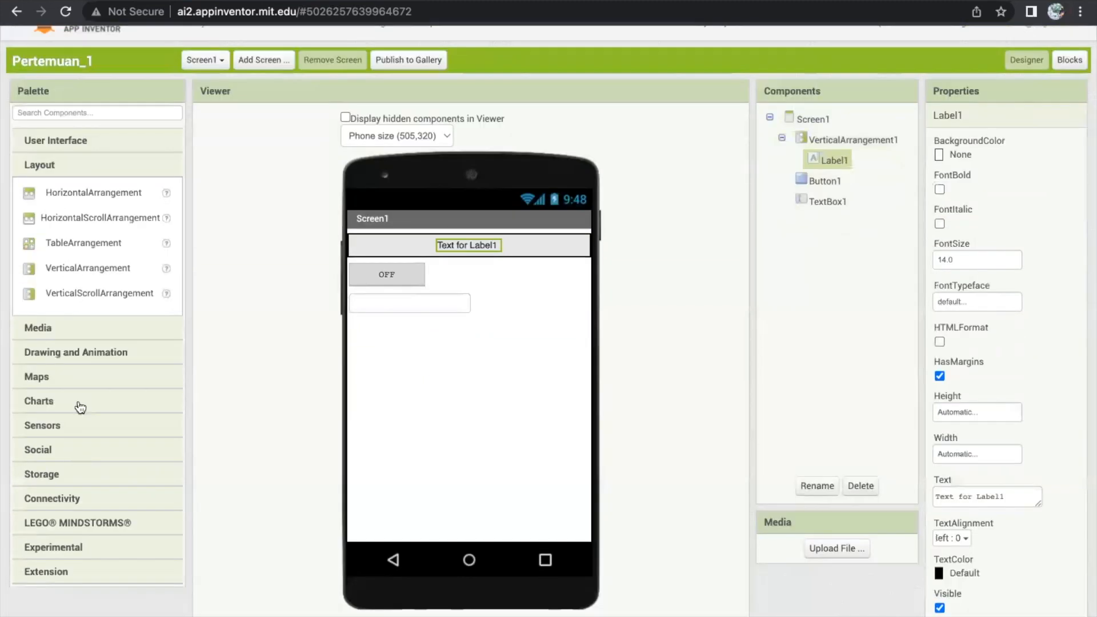
left_click_drag(108, 195, 427, 241)
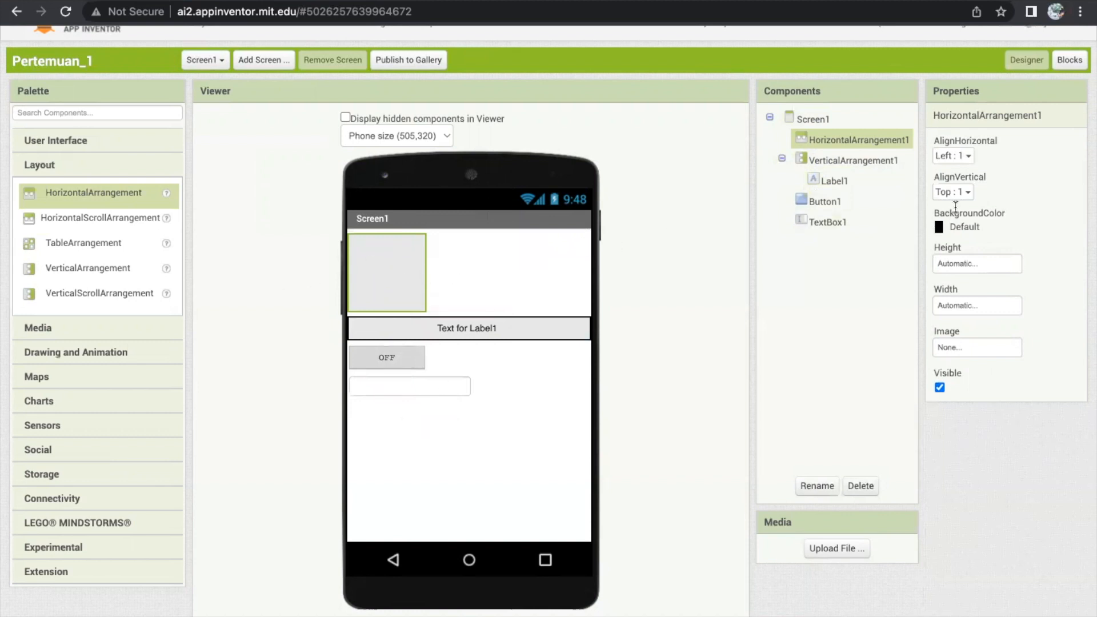
left_click(995, 307)
left_click(978, 323)
left_click(994, 375)
Move Button1 and TextBox1 into HorizontalArrangement1, with TextBox1 placed before Button1
left_click_drag(399, 357, 526, 279)
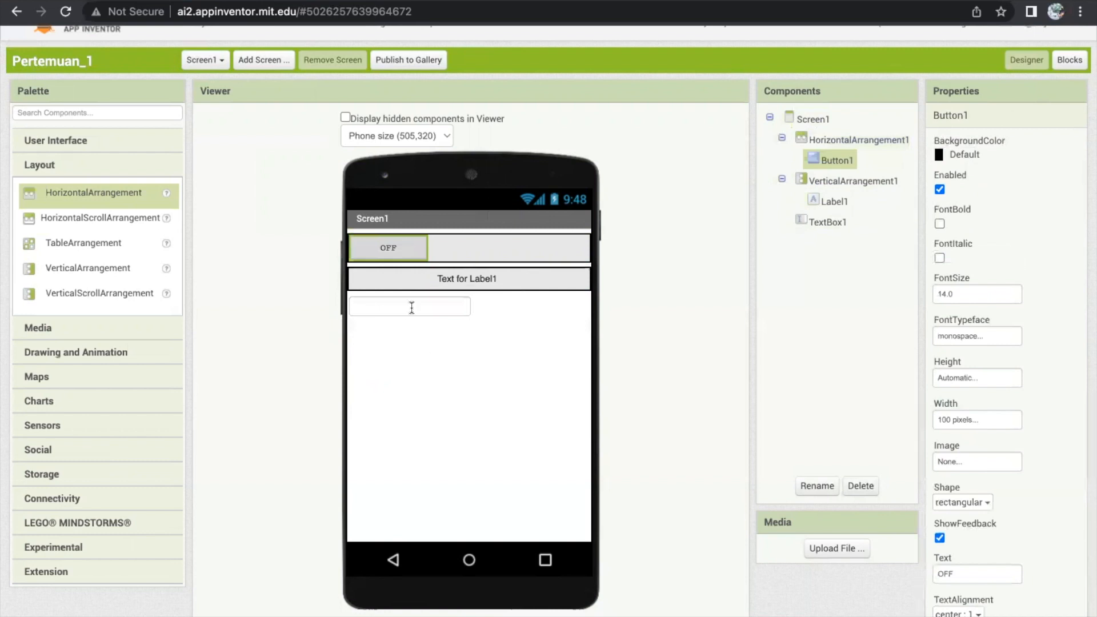
left_click_drag(416, 296, 324, 237)
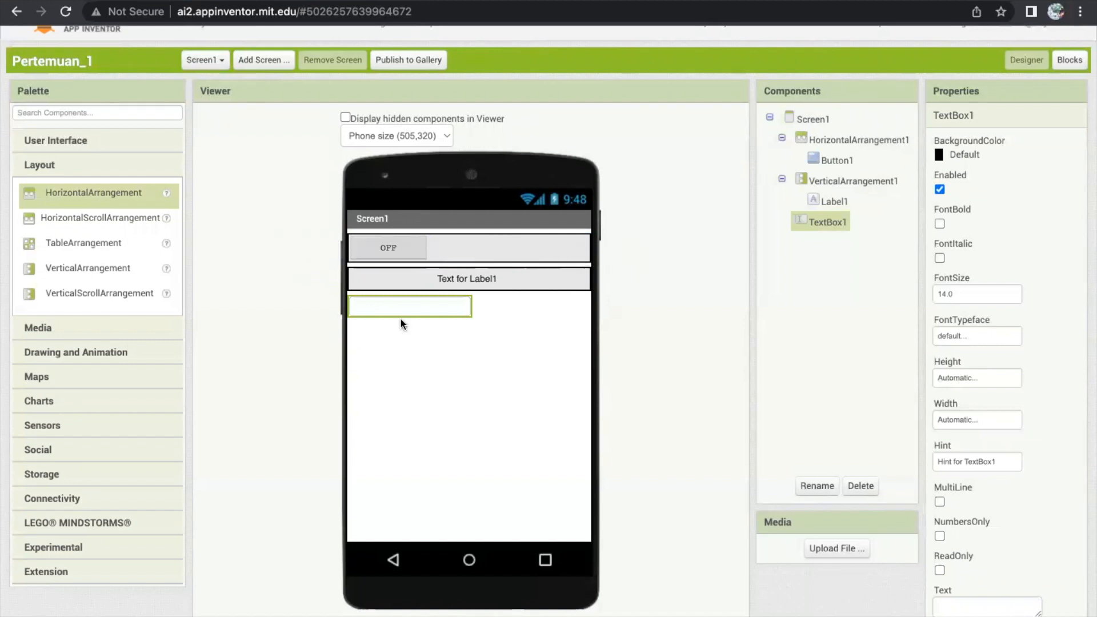
left_click_drag(428, 309, 536, 249)
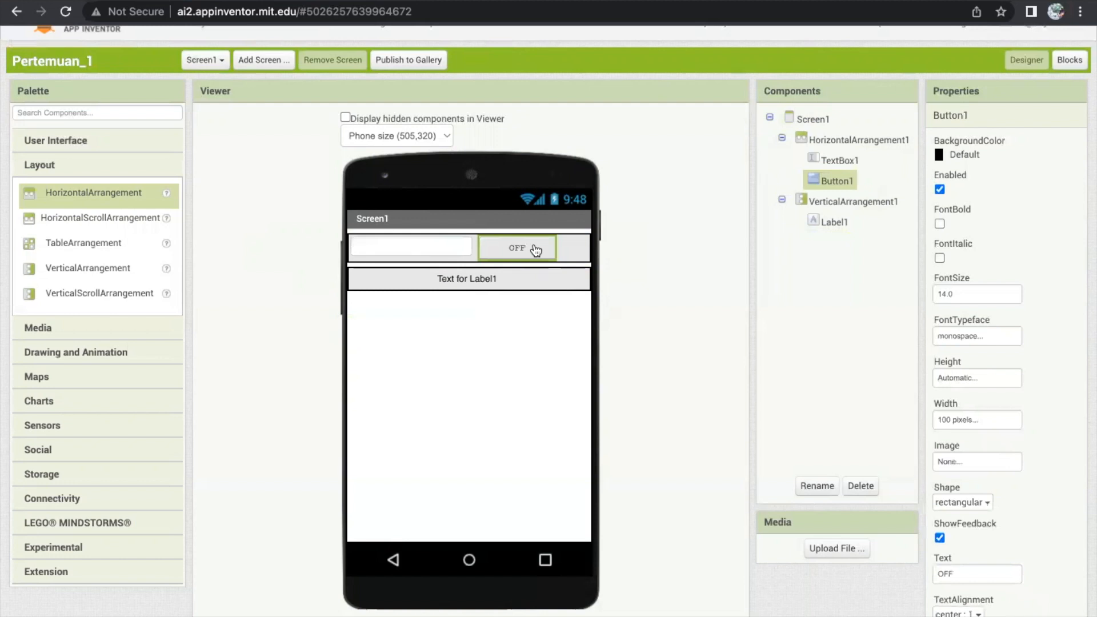
Set HorizontalArrangement1's height to 100 pixels
left_click(466, 261)
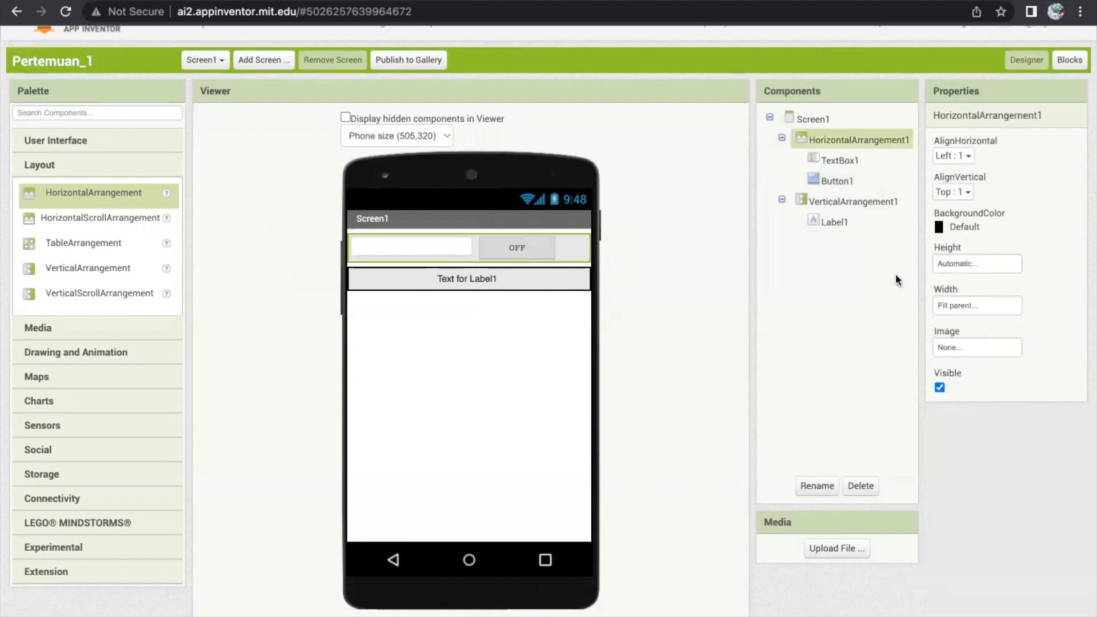
left_click(976, 264)
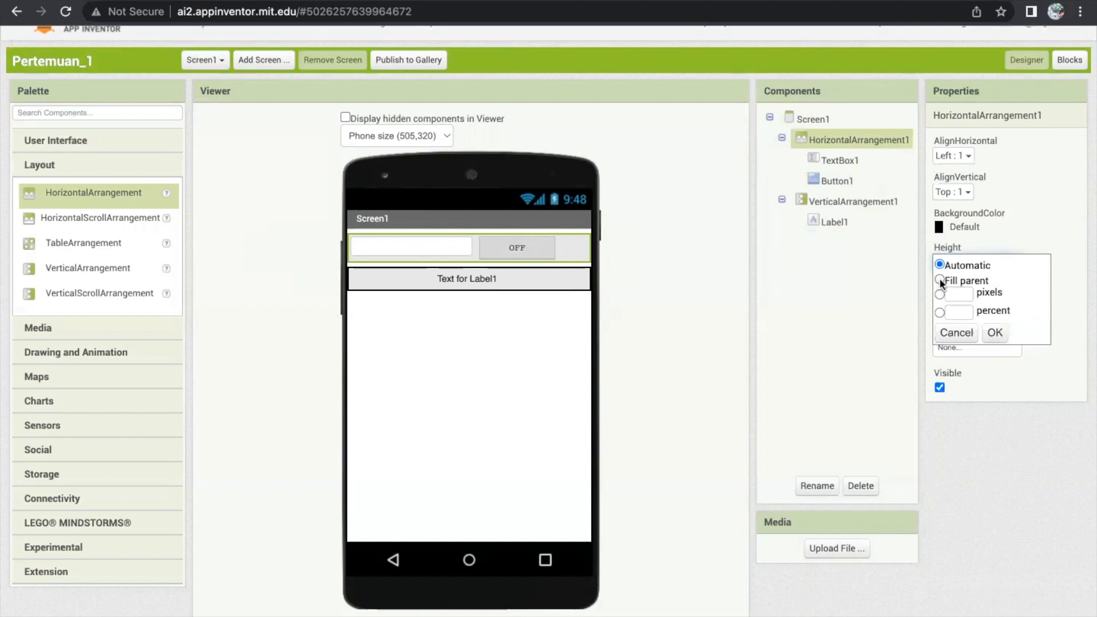
left_click(954, 293)
type("100")
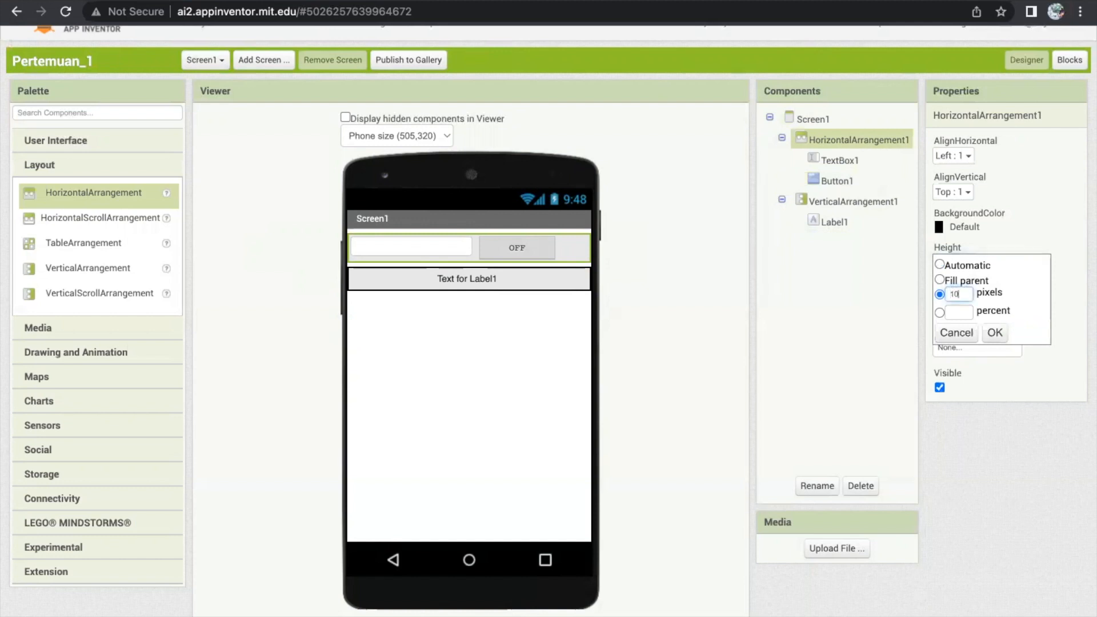
left_click(994, 332)
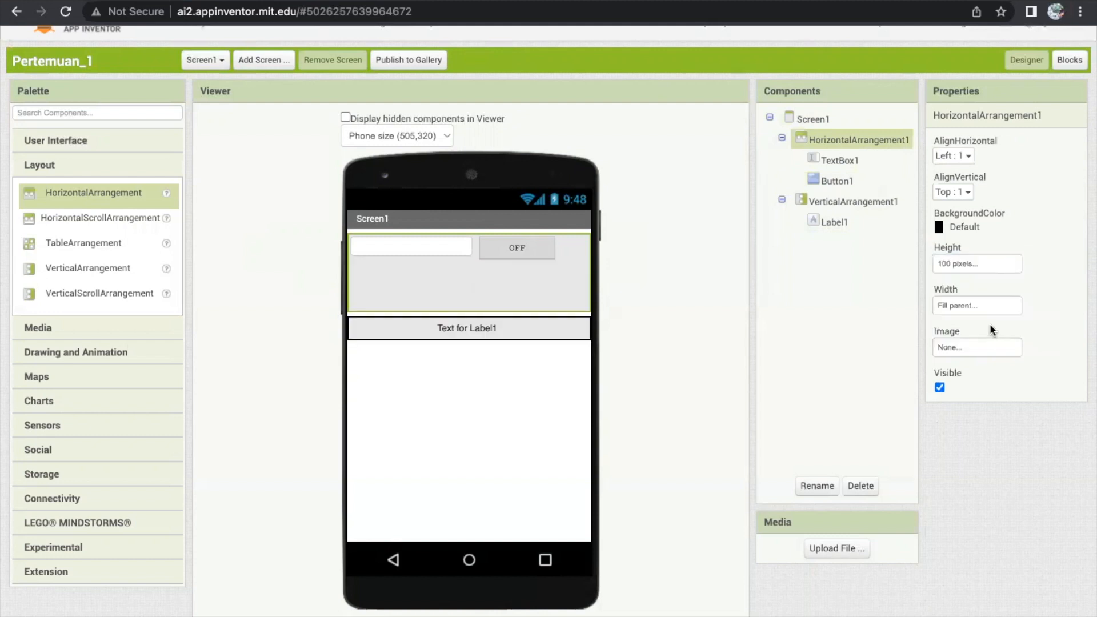
Set both the horizontal and vertical alignment of HorizontalArrangement1 to Center
left_click(959, 155)
left_click(968, 201)
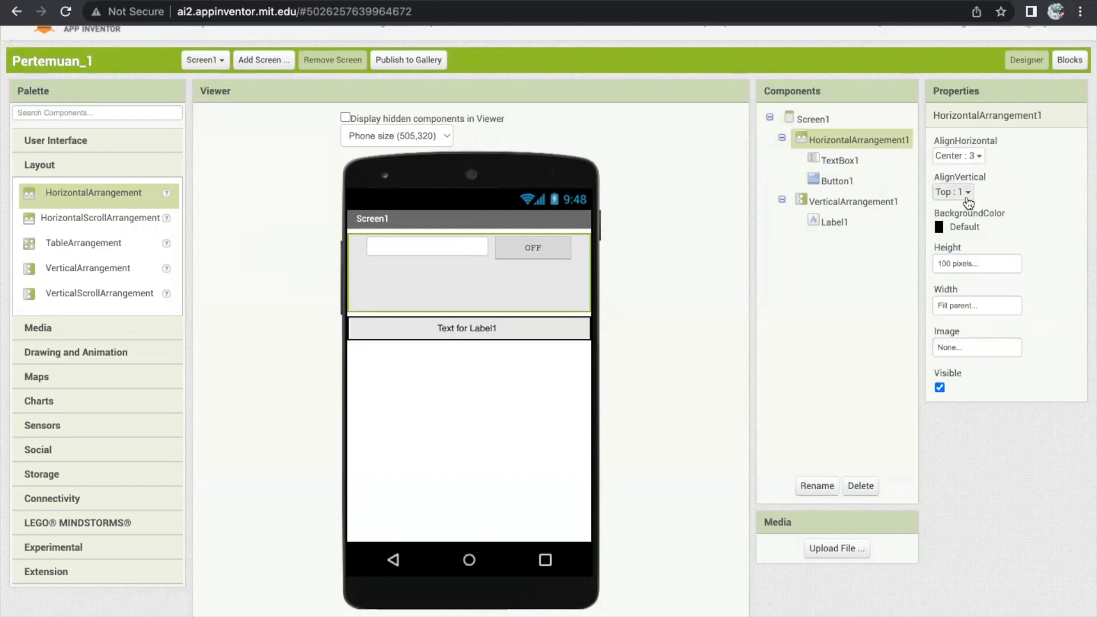
left_click(959, 192)
left_click(964, 232)
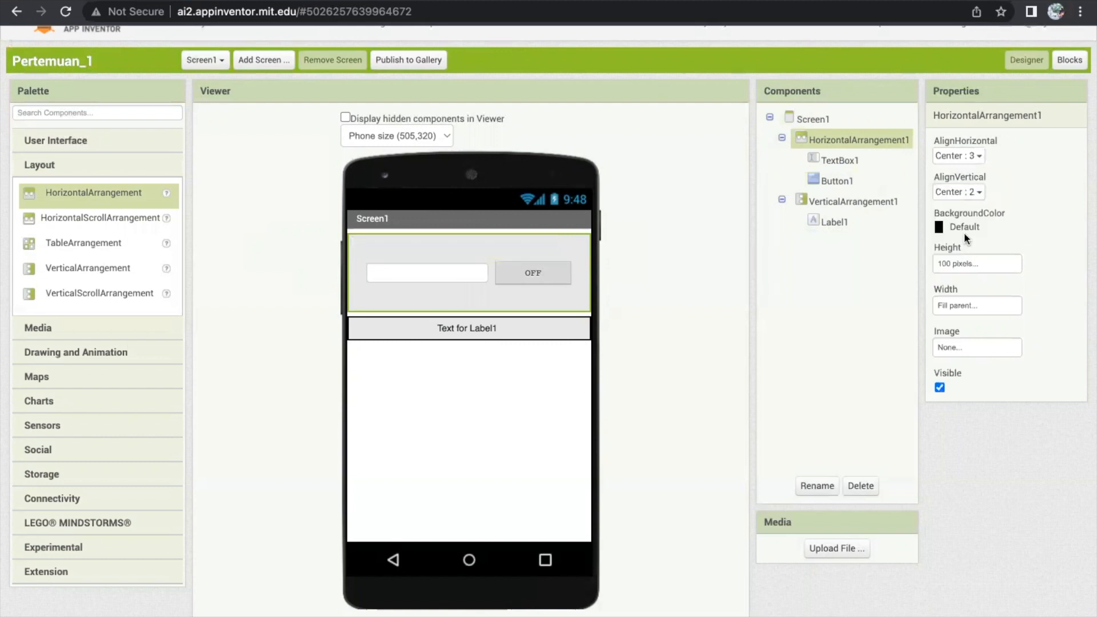
left_click(521, 390)
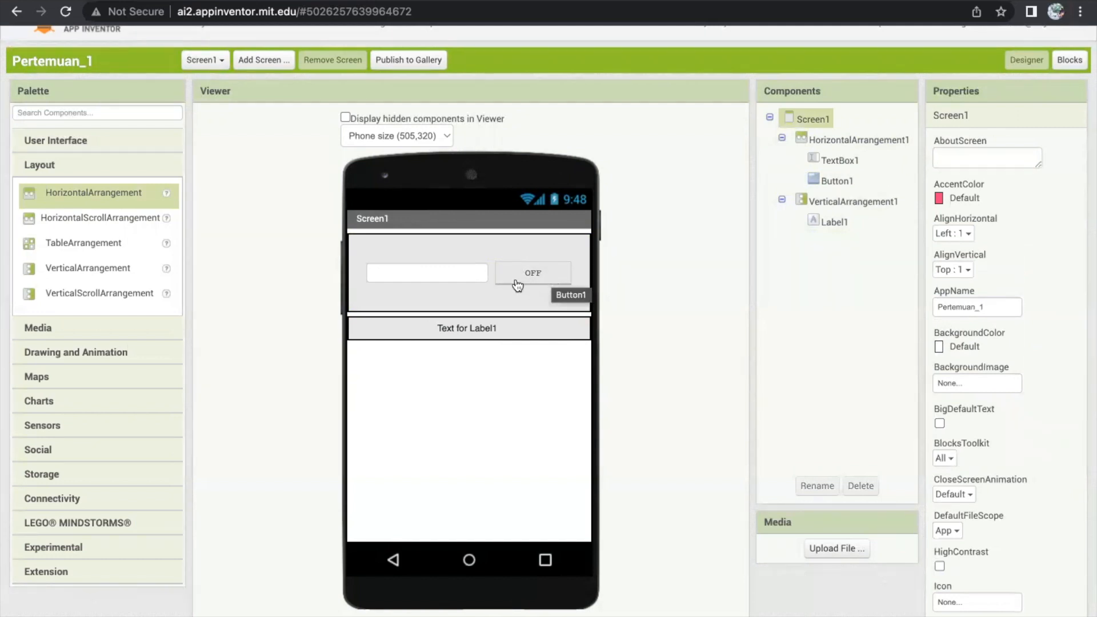
Try placing a new Label in front of TextBox1 inside HorizontalArrangement1, and delete it again
left_click(452, 270)
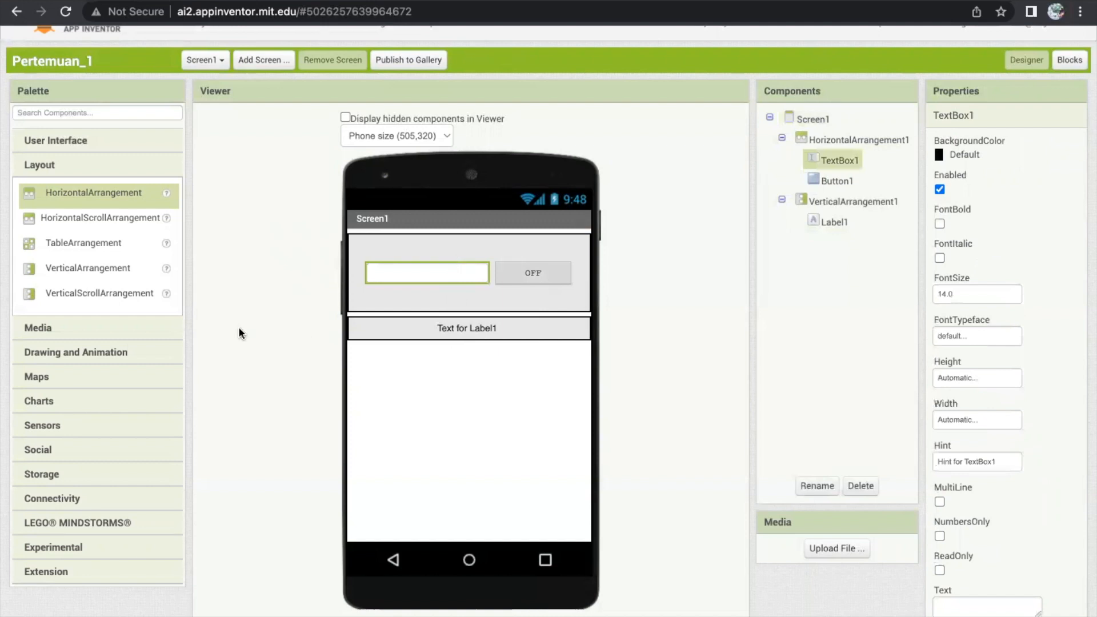
left_click(68, 146)
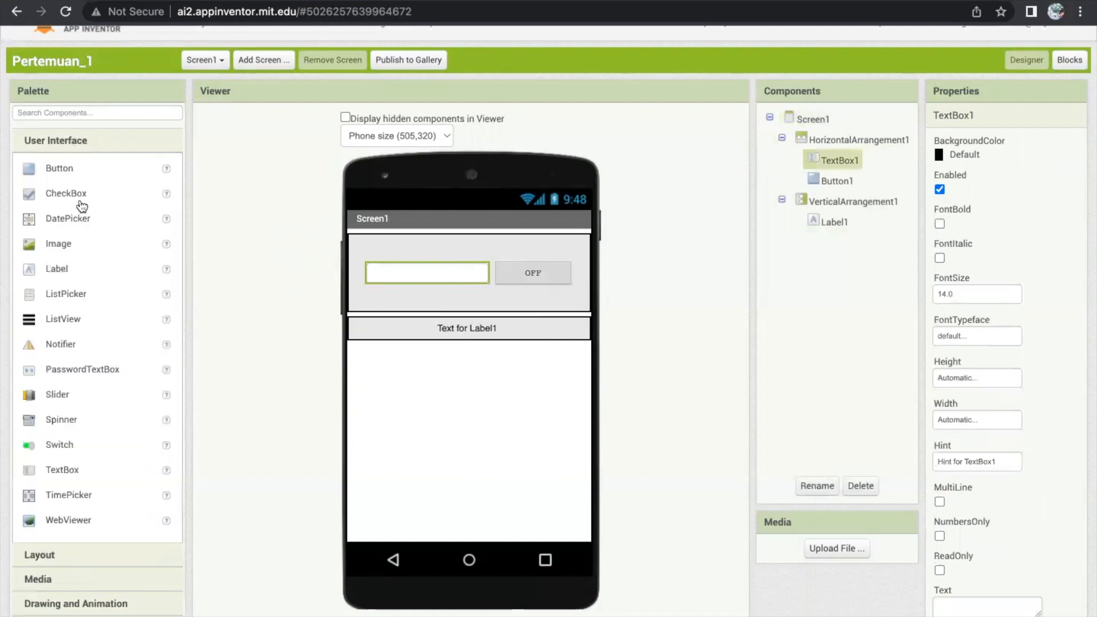
left_click_drag(55, 269, 402, 257)
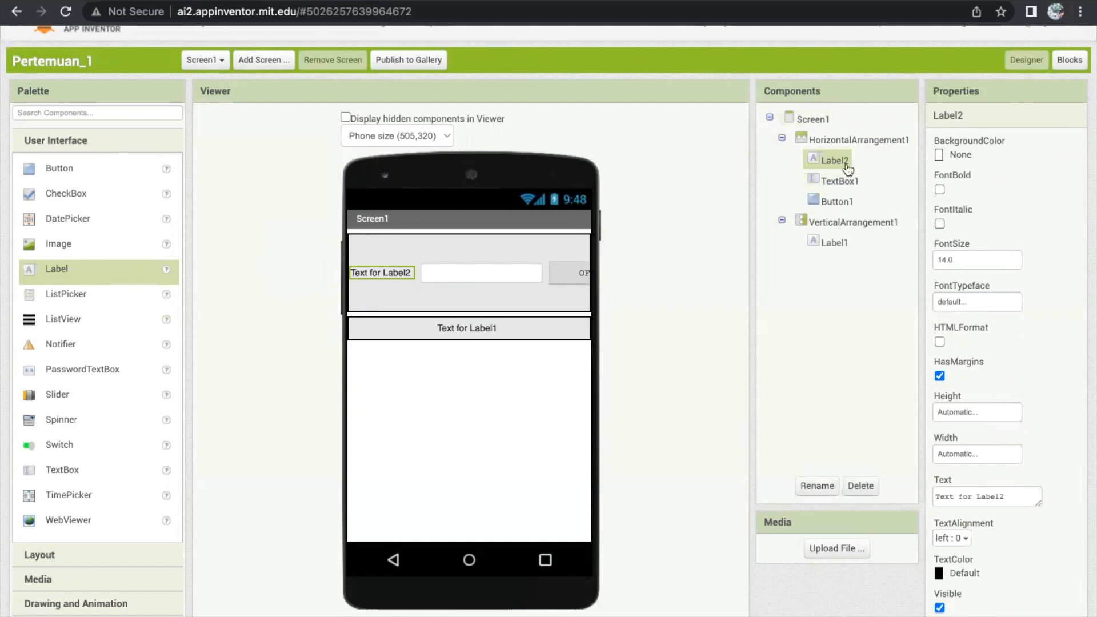
left_click(861, 486)
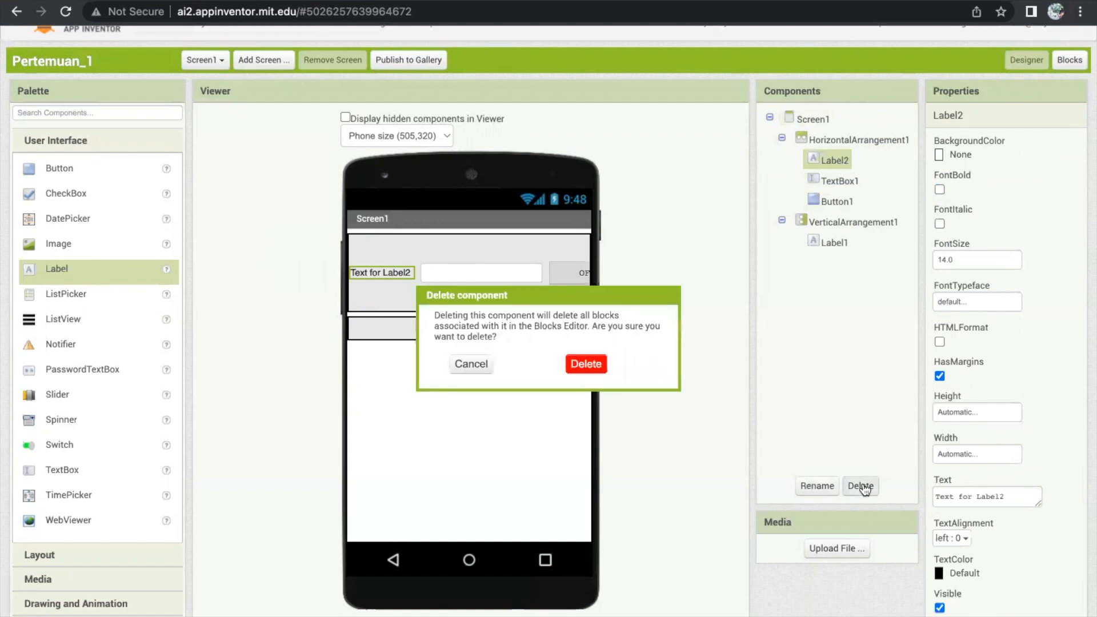
left_click(582, 367)
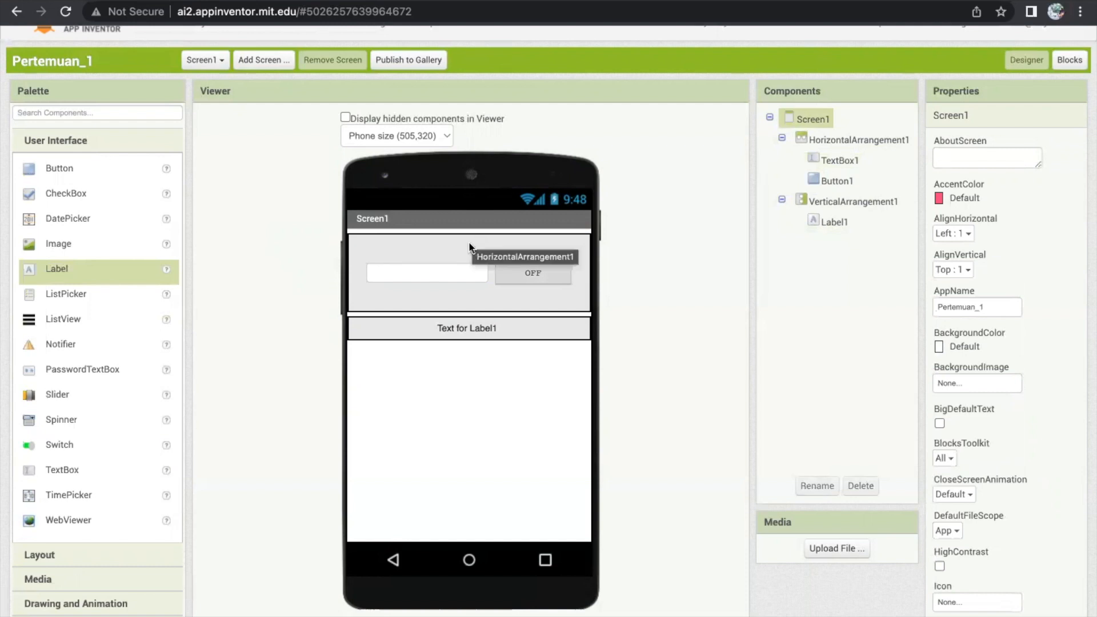
Set HorizontalArrangement1's height to Automatic
left_click(828, 143)
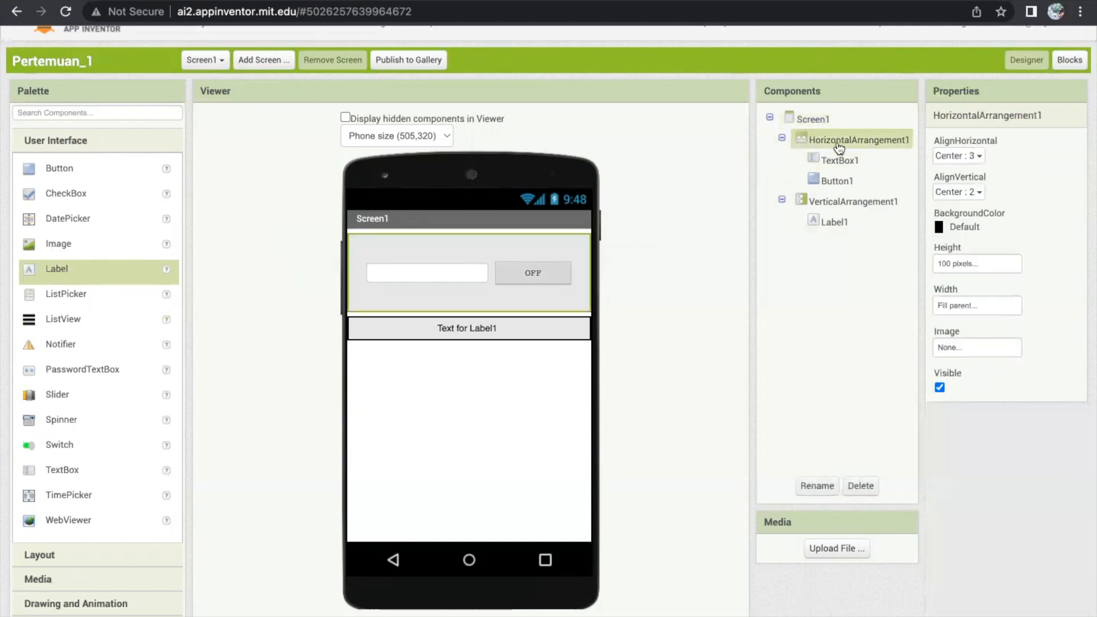
left_click(999, 268)
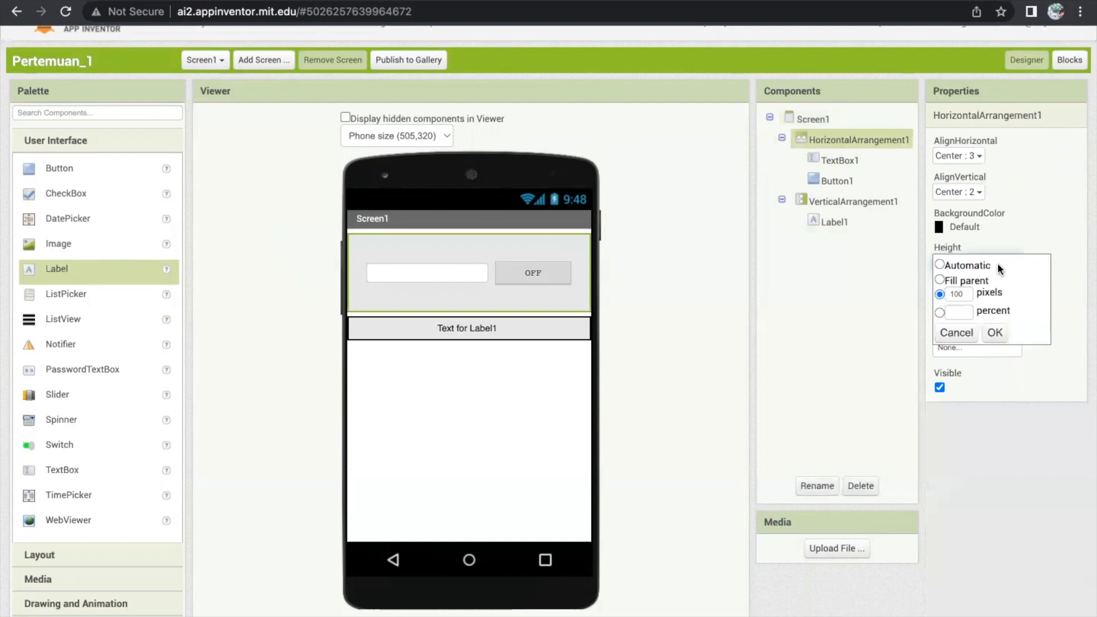
left_click_drag(966, 293, 932, 294)
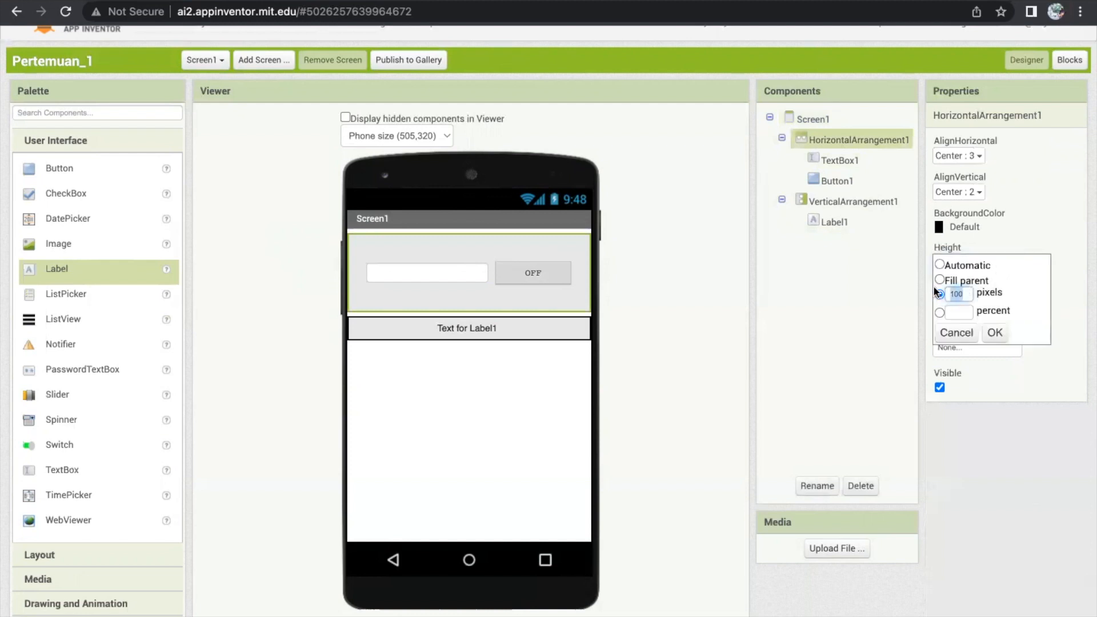
left_click(939, 265)
left_click(994, 332)
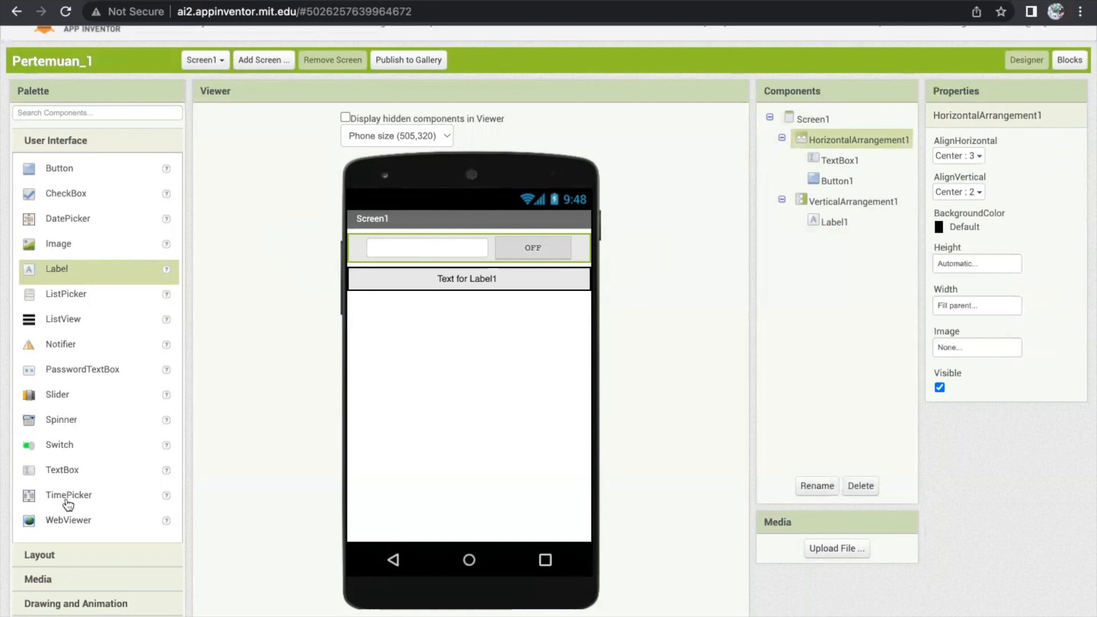
Add a second VerticalArrangement above HorizontalArrangement1 and set its width to Fill parent
left_click(67, 562)
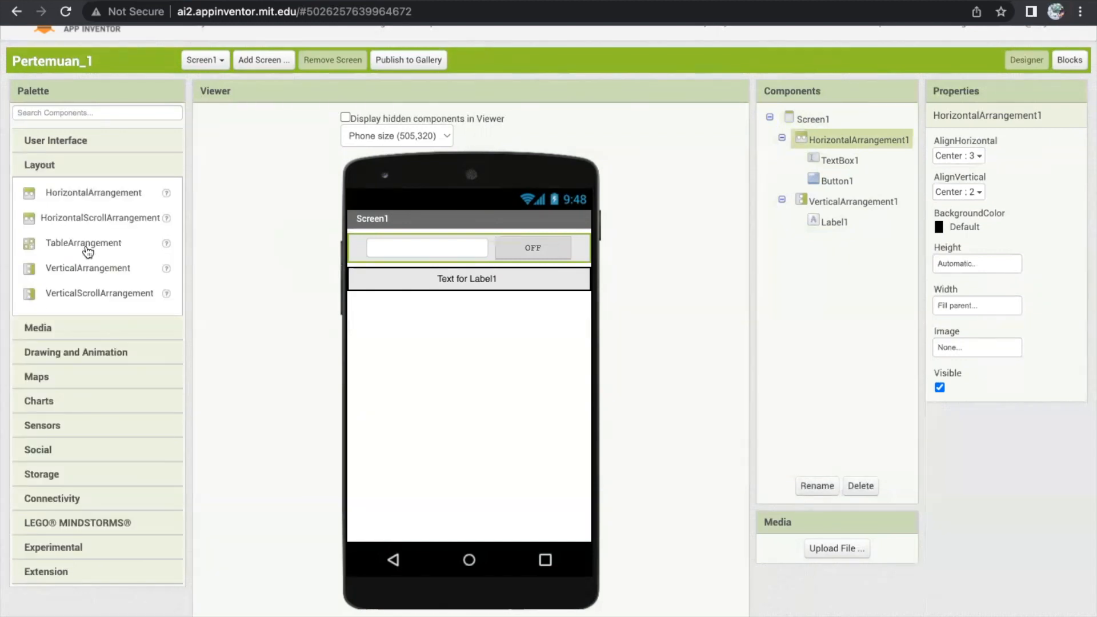
left_click_drag(92, 273, 361, 235)
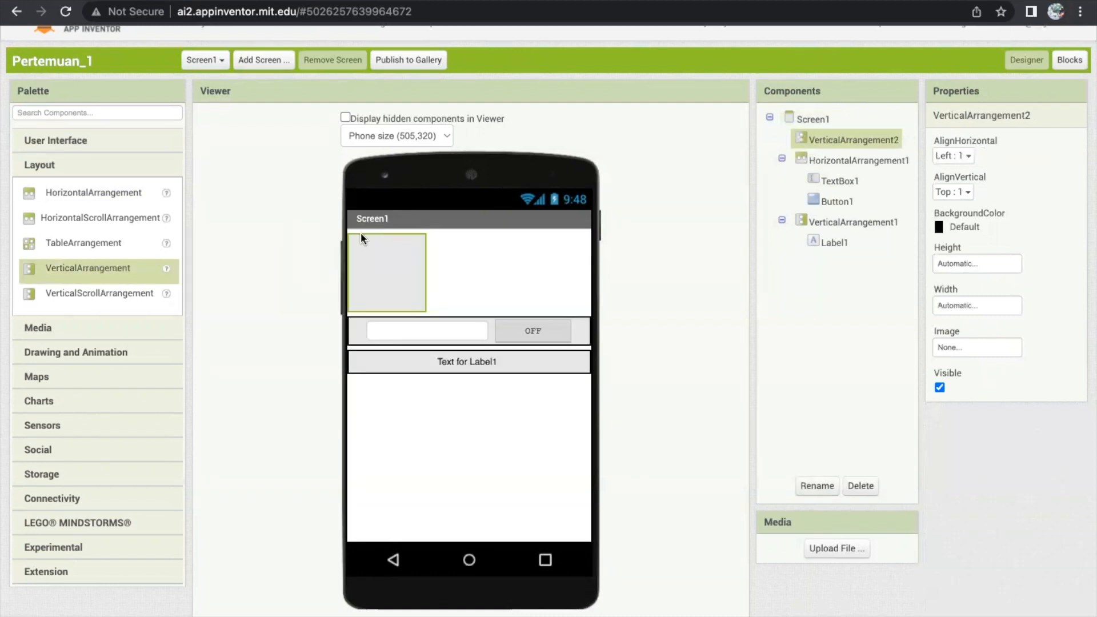
left_click(964, 307)
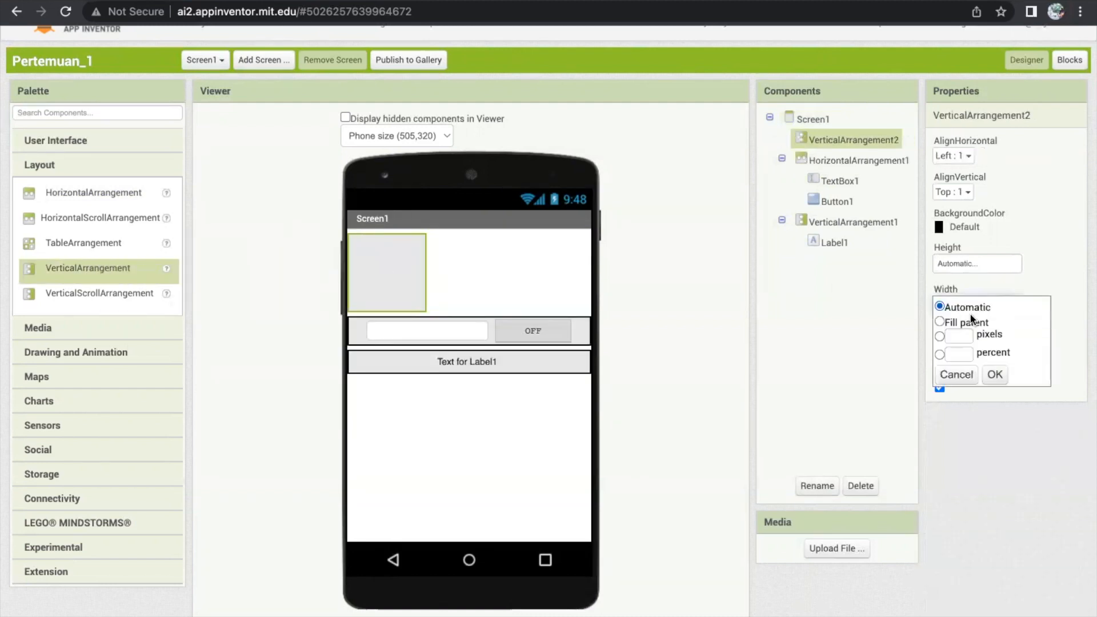
left_click(973, 324)
left_click(994, 374)
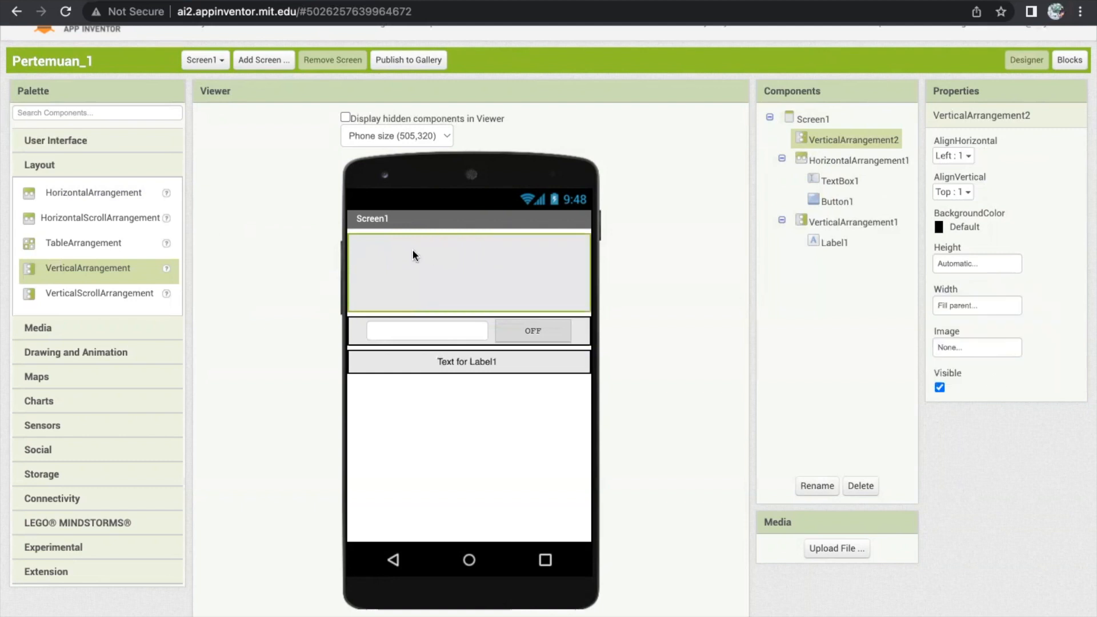
Add a Label inside VerticalArrangement2 and set the arrangement's vertical and horizontal alignment to Center
left_click(80, 147)
left_click_drag(86, 272, 455, 265)
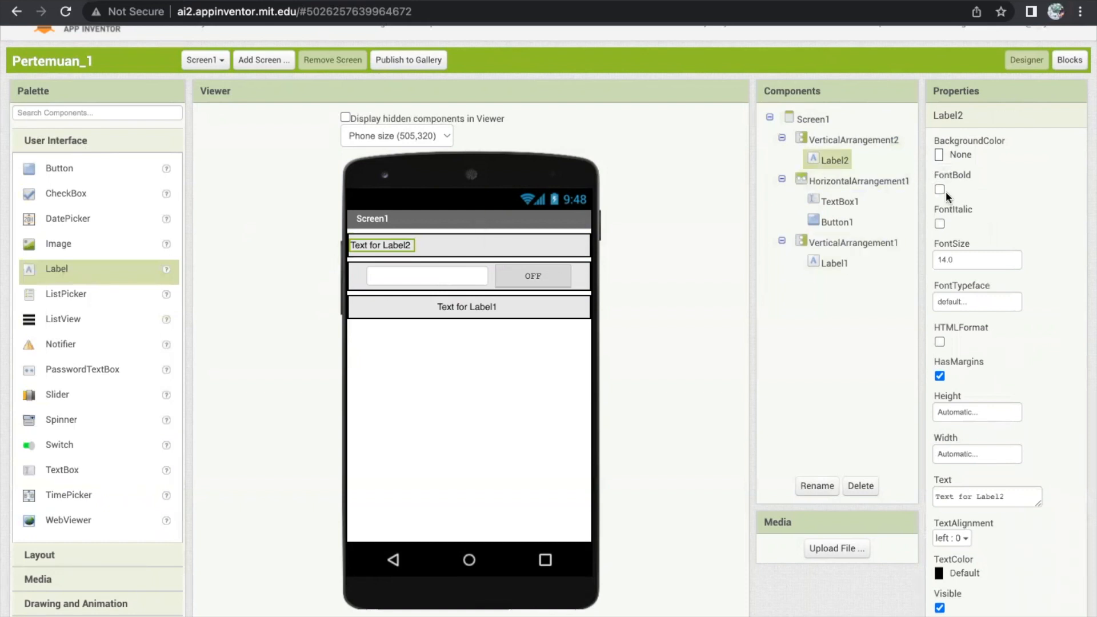
left_click(515, 237)
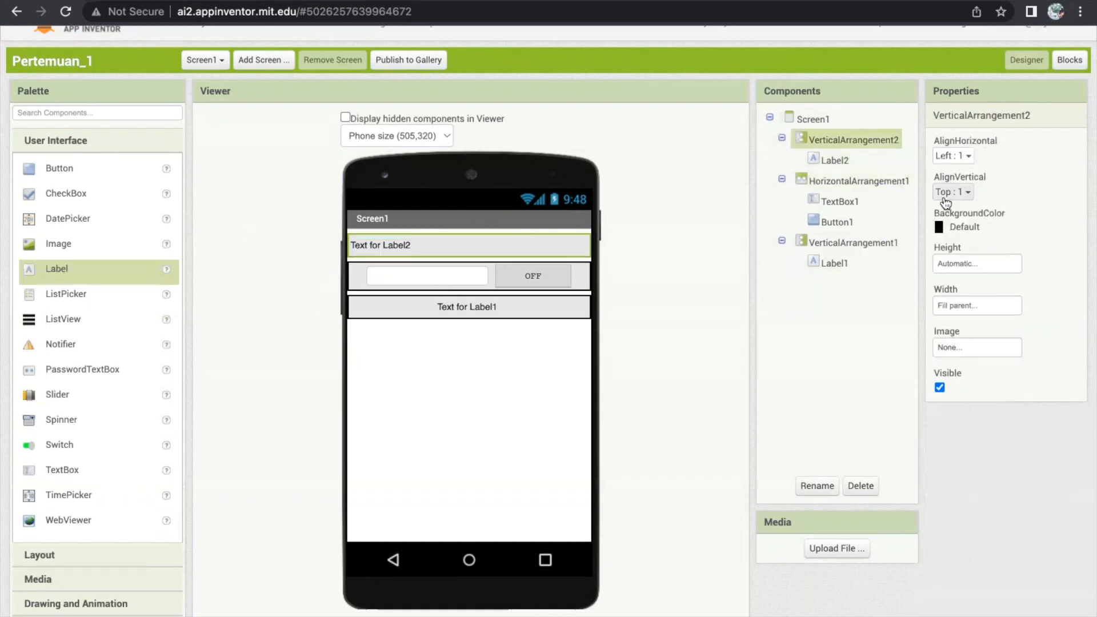
left_click(965, 191)
left_click(969, 233)
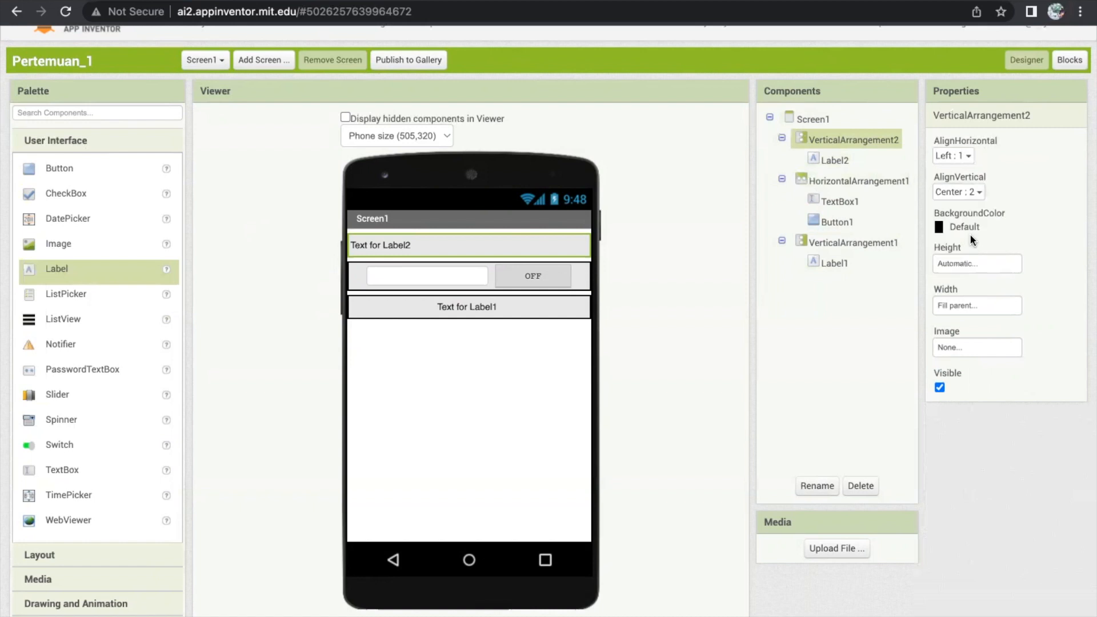
left_click(967, 156)
left_click(974, 195)
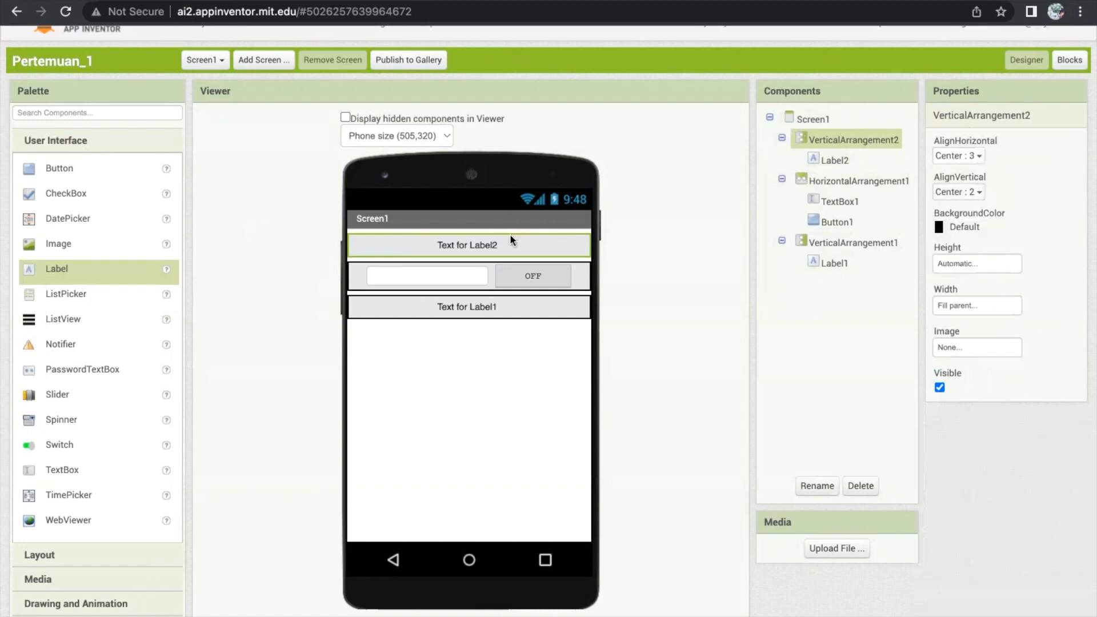
Change Label2's text to "Nama Lengkap:"
left_click(466, 245)
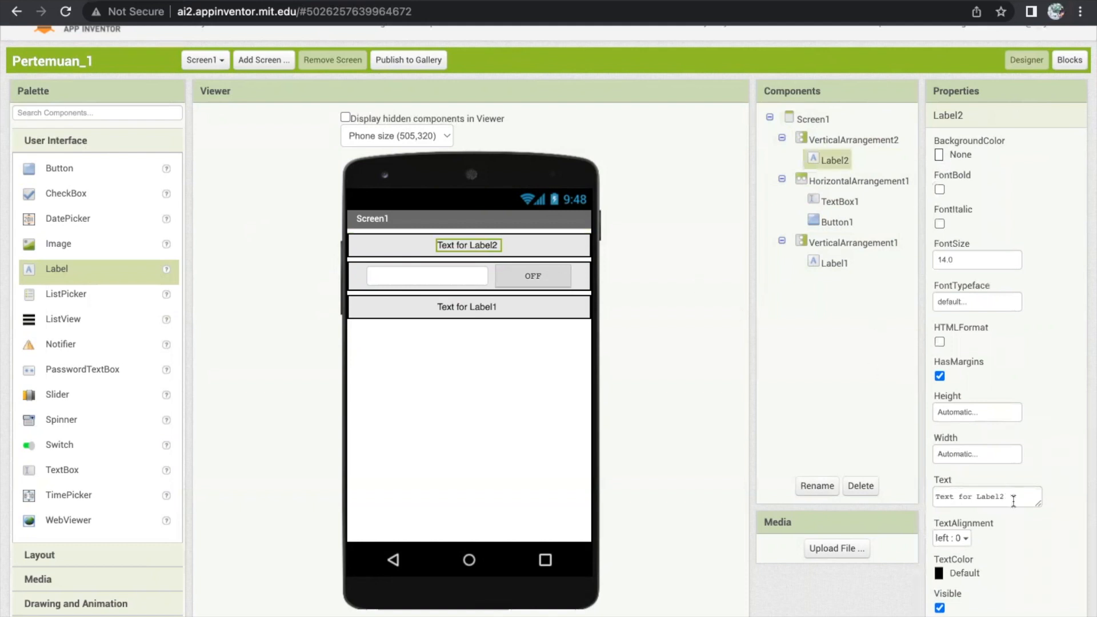
left_click_drag(1017, 497, 903, 498)
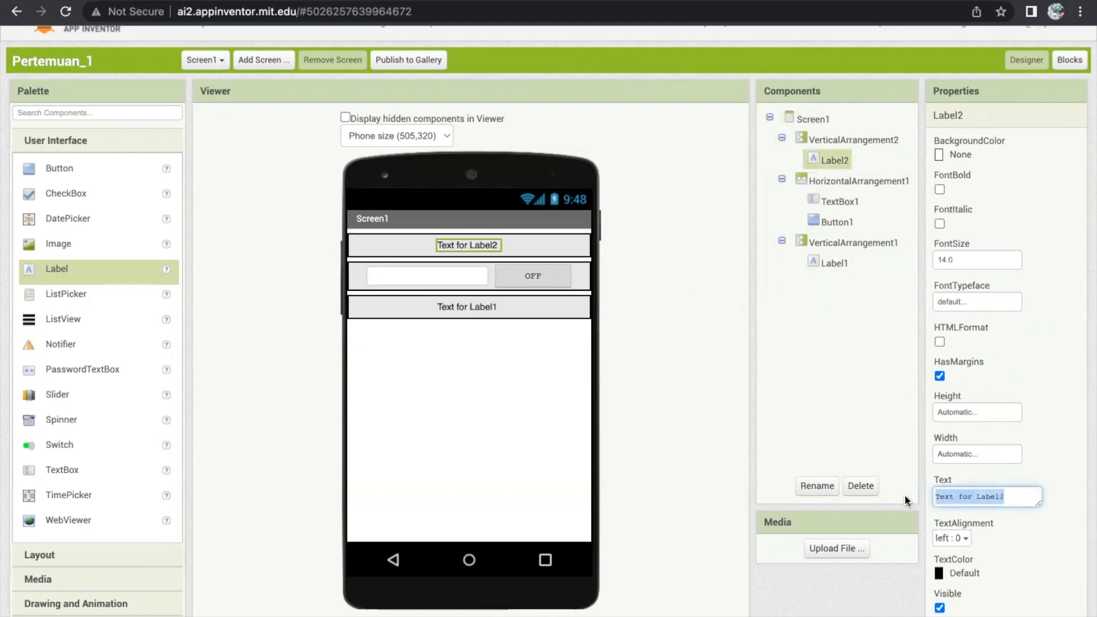
type("Nama Lengkap:")
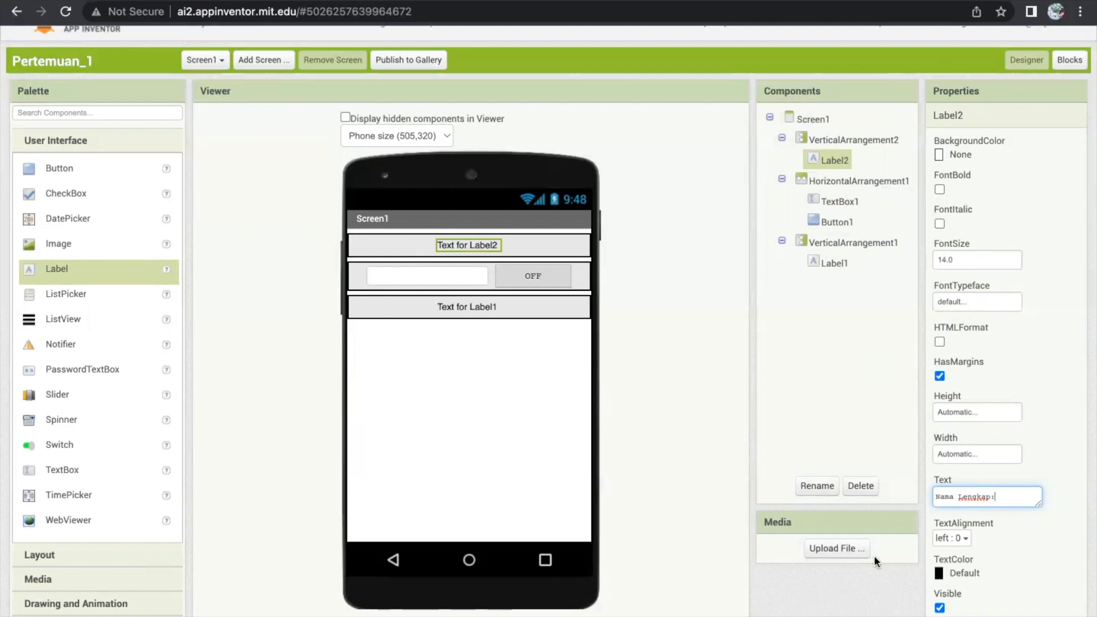
left_click(444, 398)
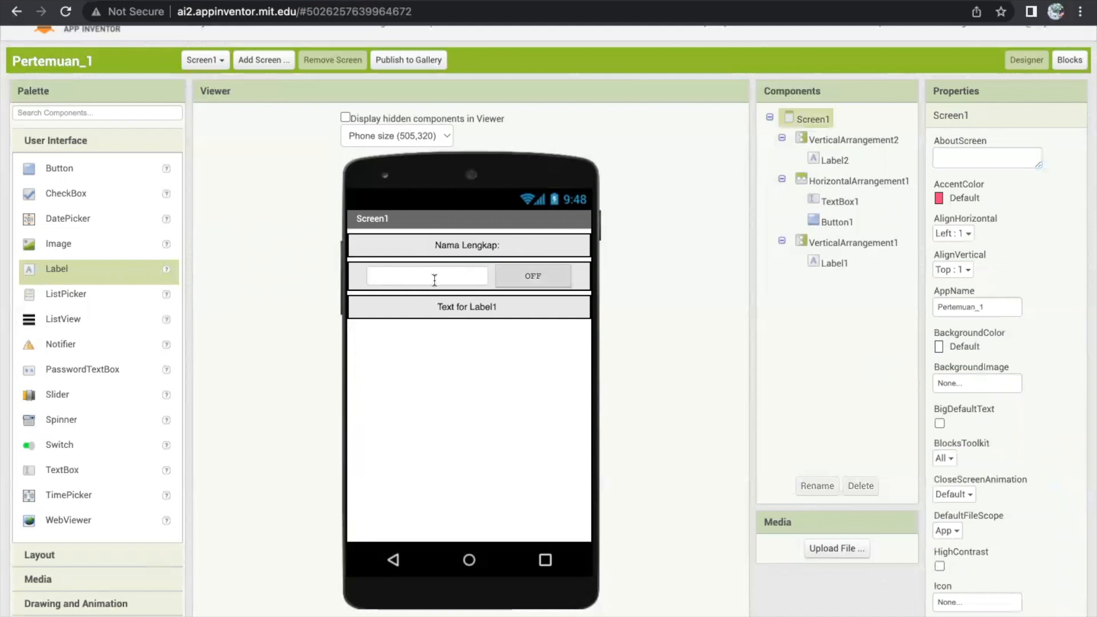
Change Button1's text to "Submit"
left_click(528, 278)
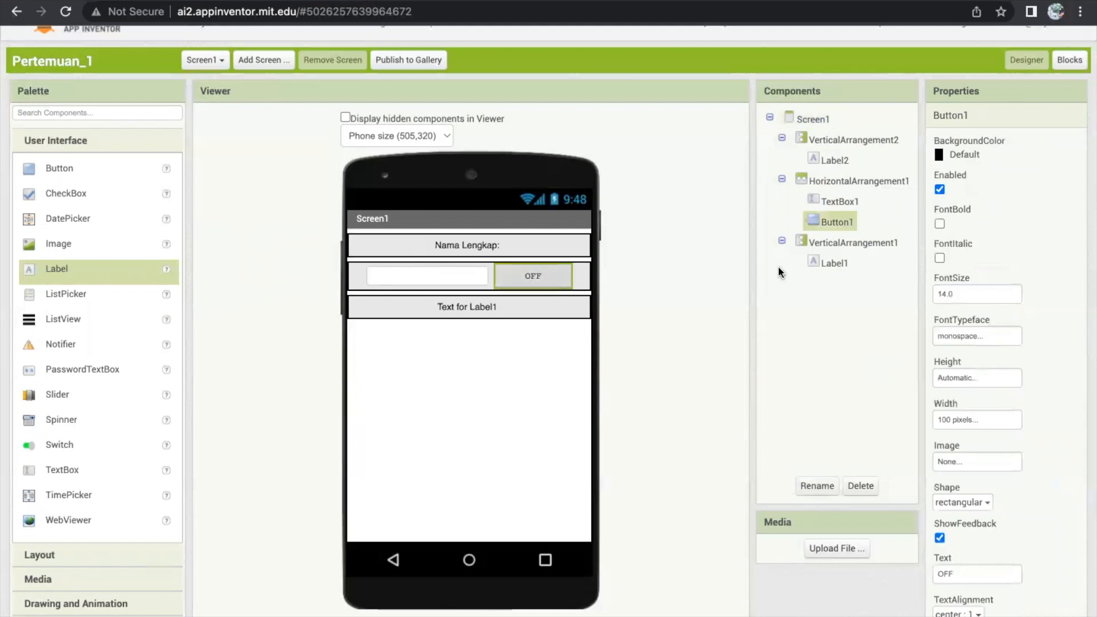
left_click(969, 574)
type("Submit")
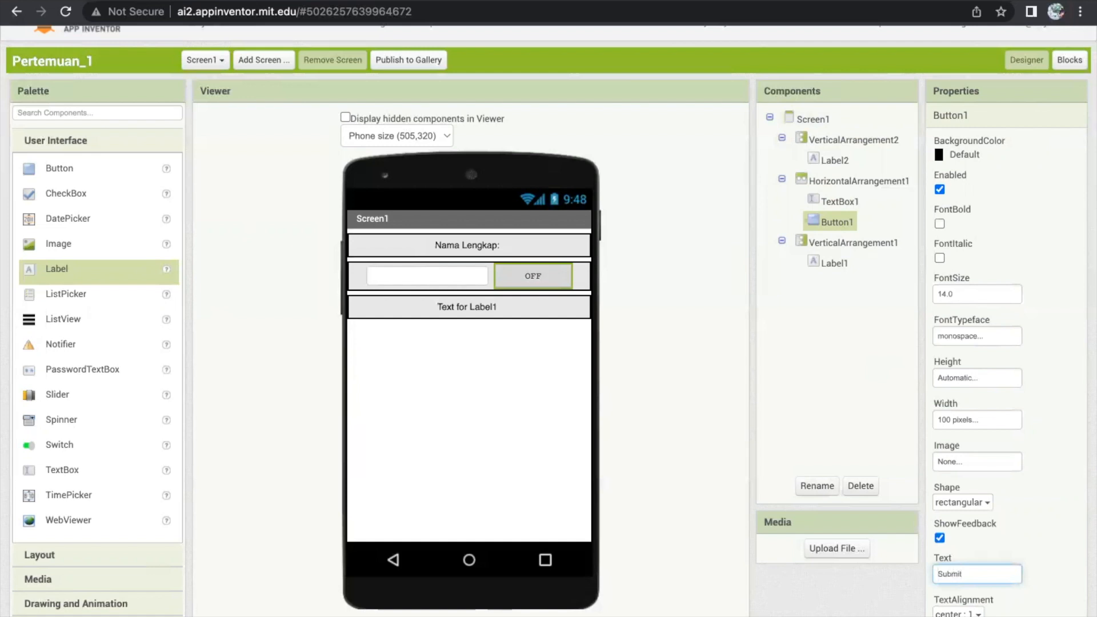
left_click(443, 389)
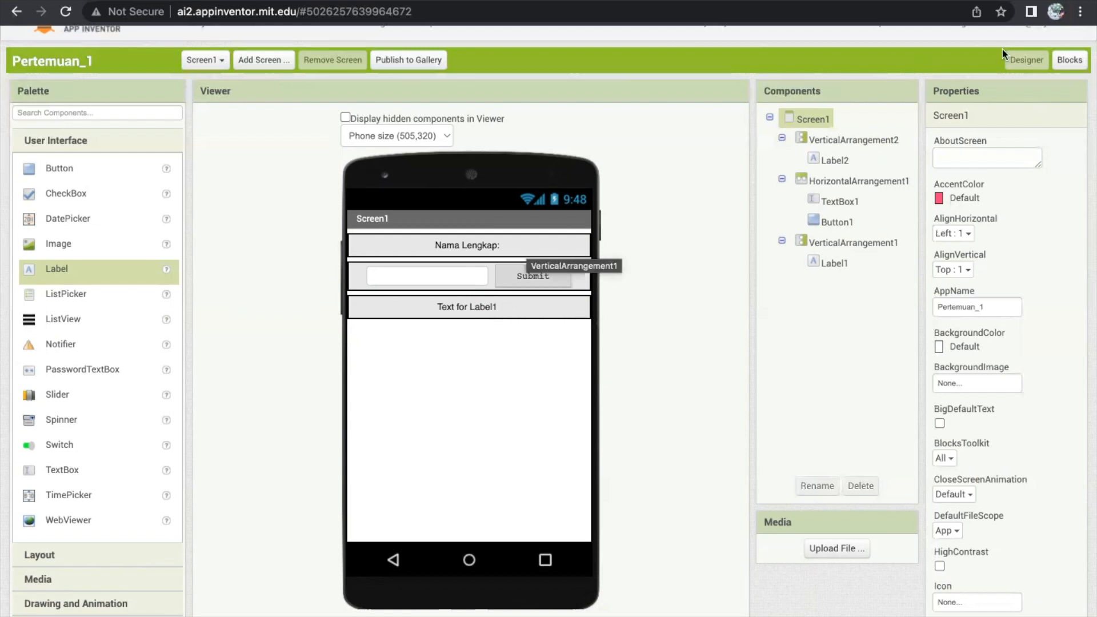
Delete the Button1.Click event block with all its nested if/else-if blocks and keep the emptied screen
left_click(1069, 59)
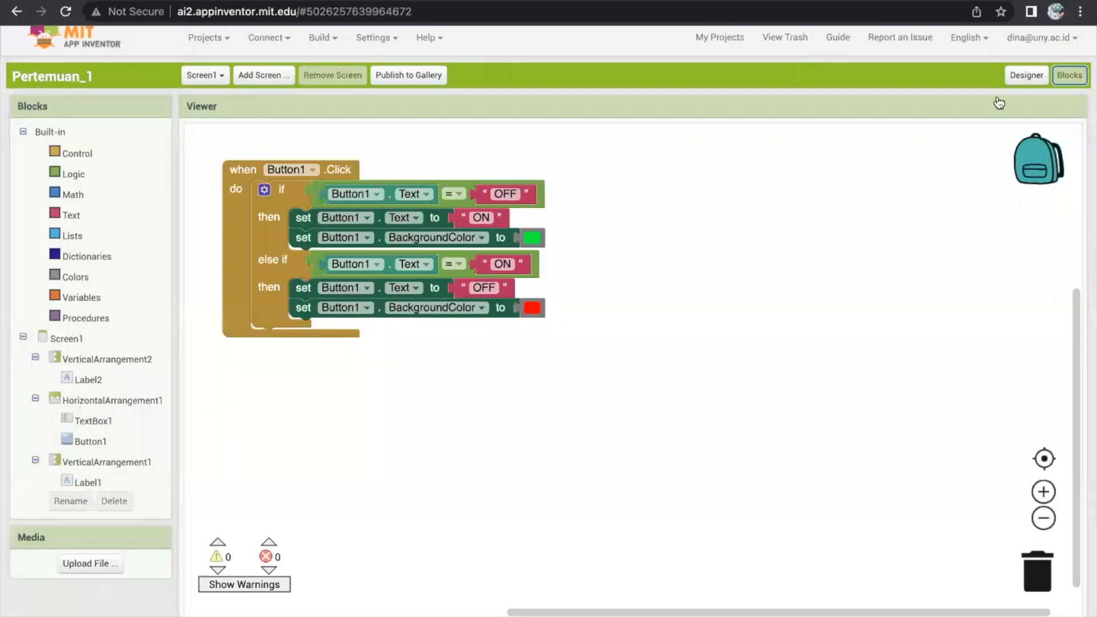
left_click_drag(196, 144, 445, 253)
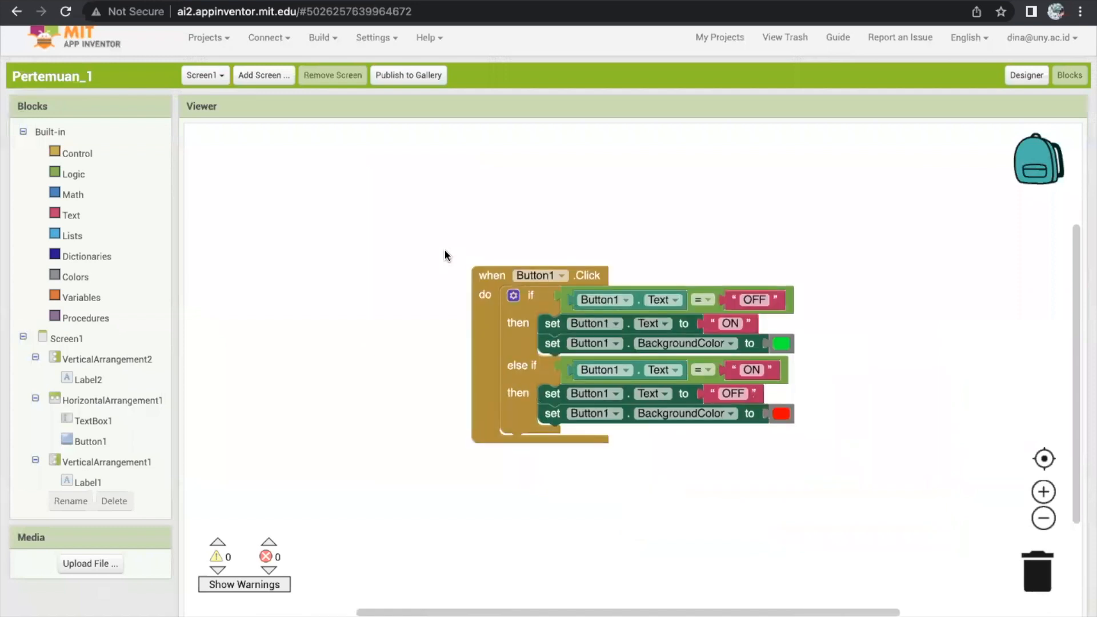
left_click(483, 277)
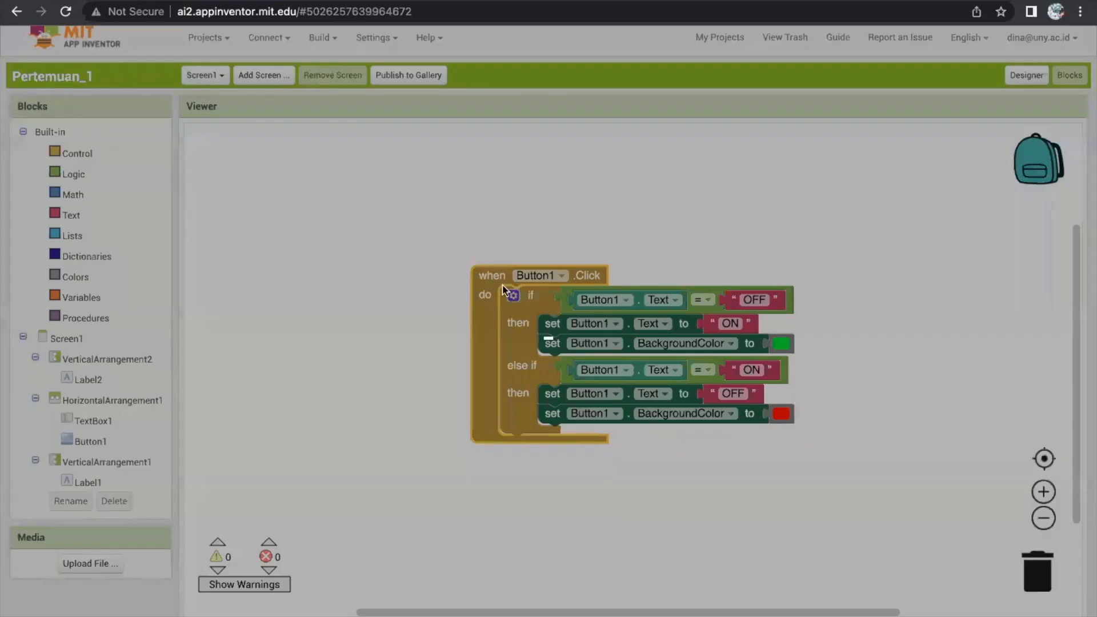
left_click(577, 357)
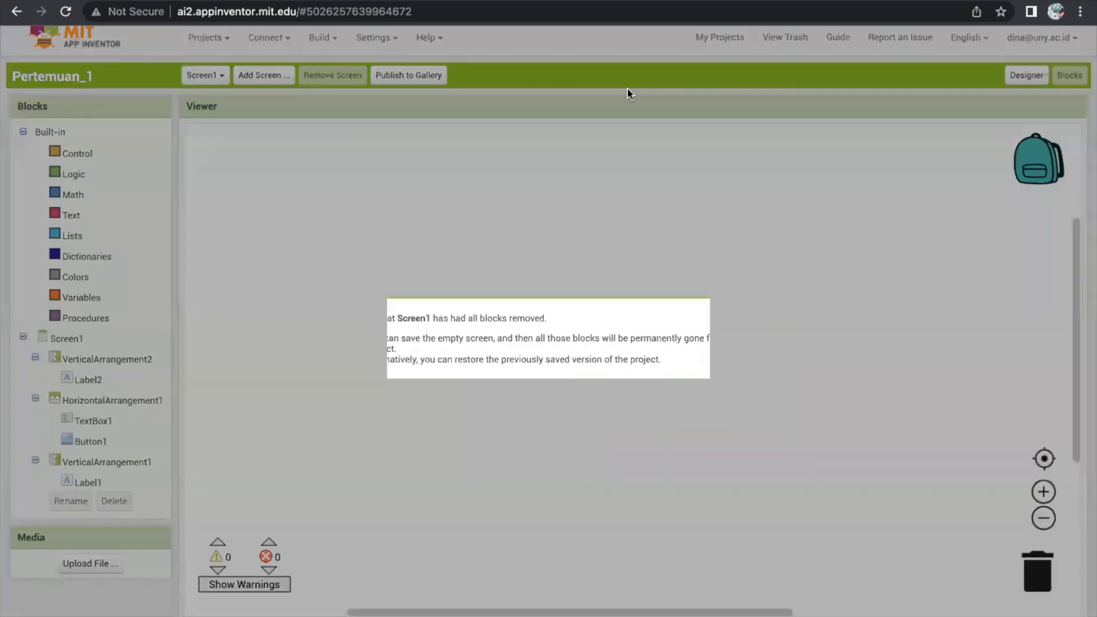
left_click(486, 400)
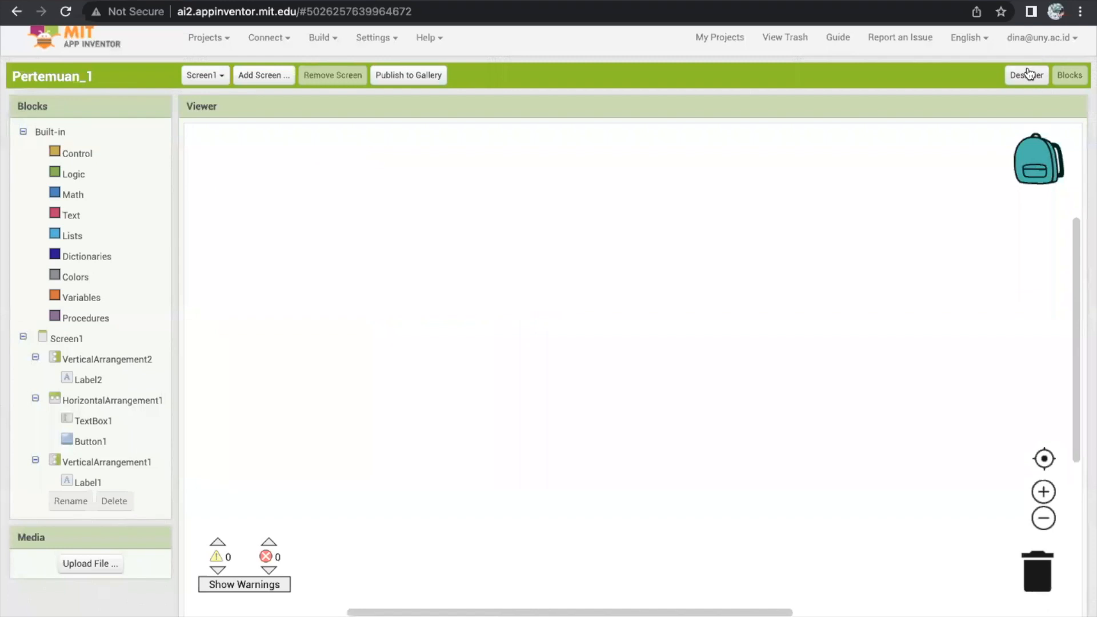
Add a new "when Button1.Click" event block to the empty workspace
left_click(1026, 75)
left_click(517, 291)
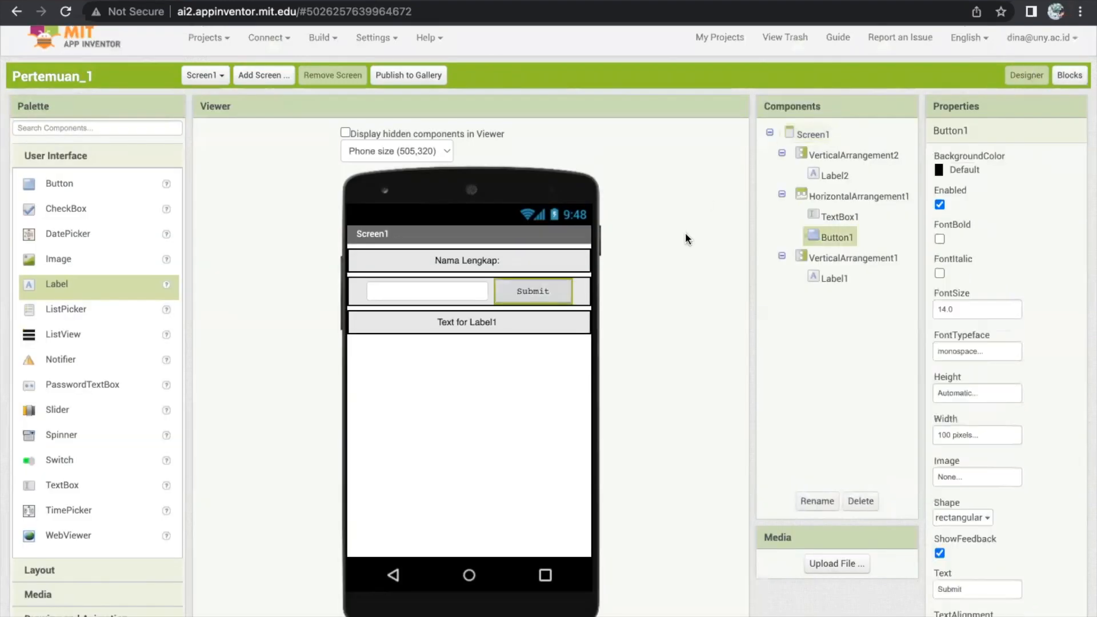
left_click(1054, 77)
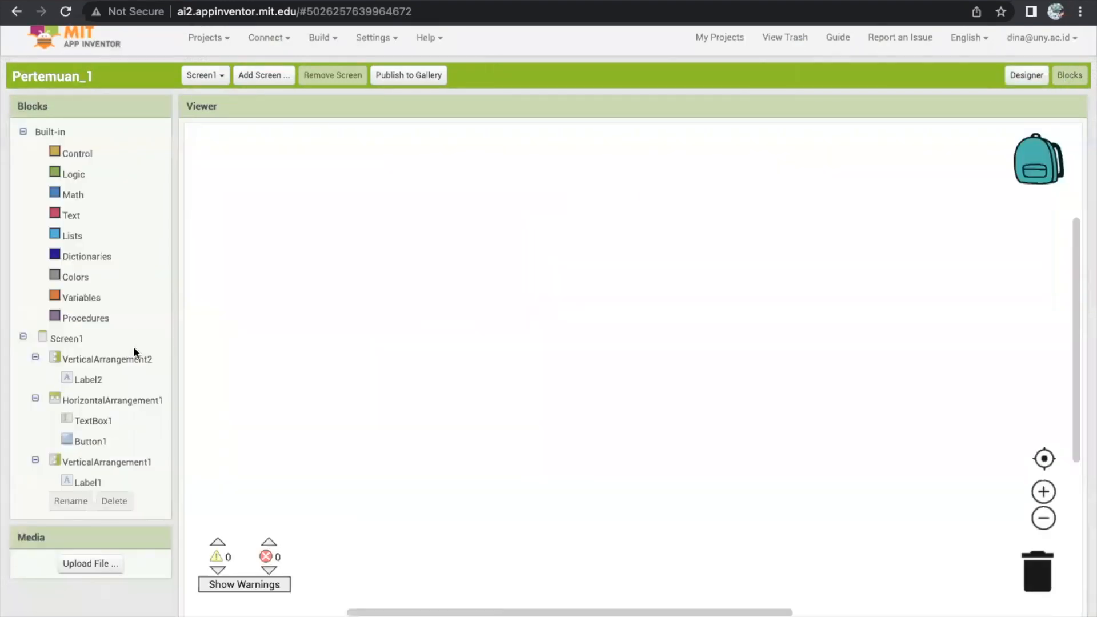
left_click(93, 446)
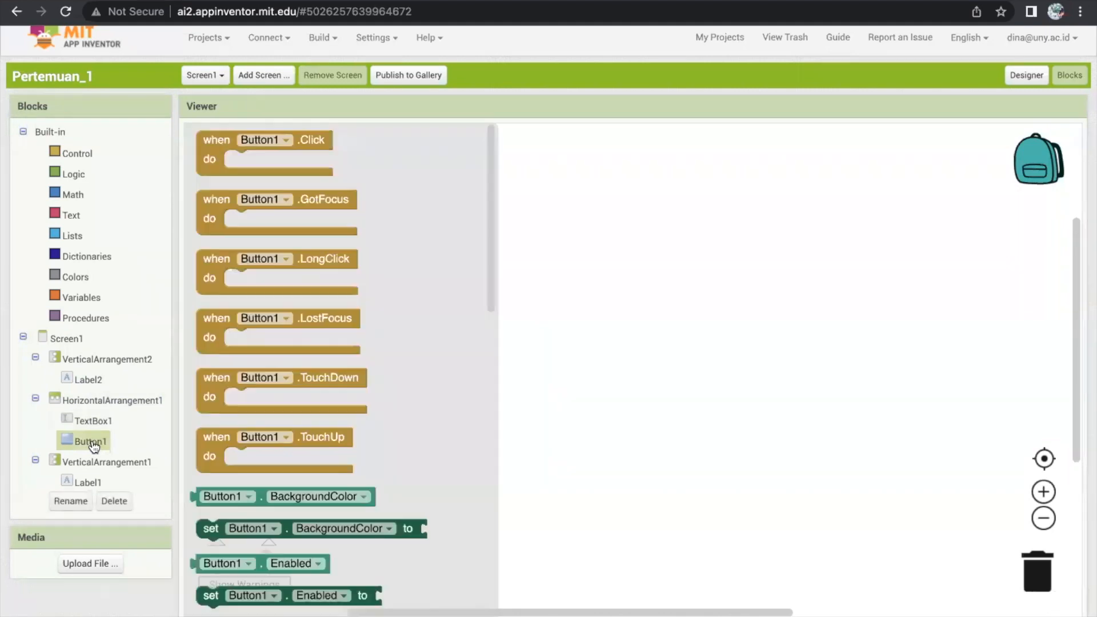
left_click_drag(216, 158, 363, 217)
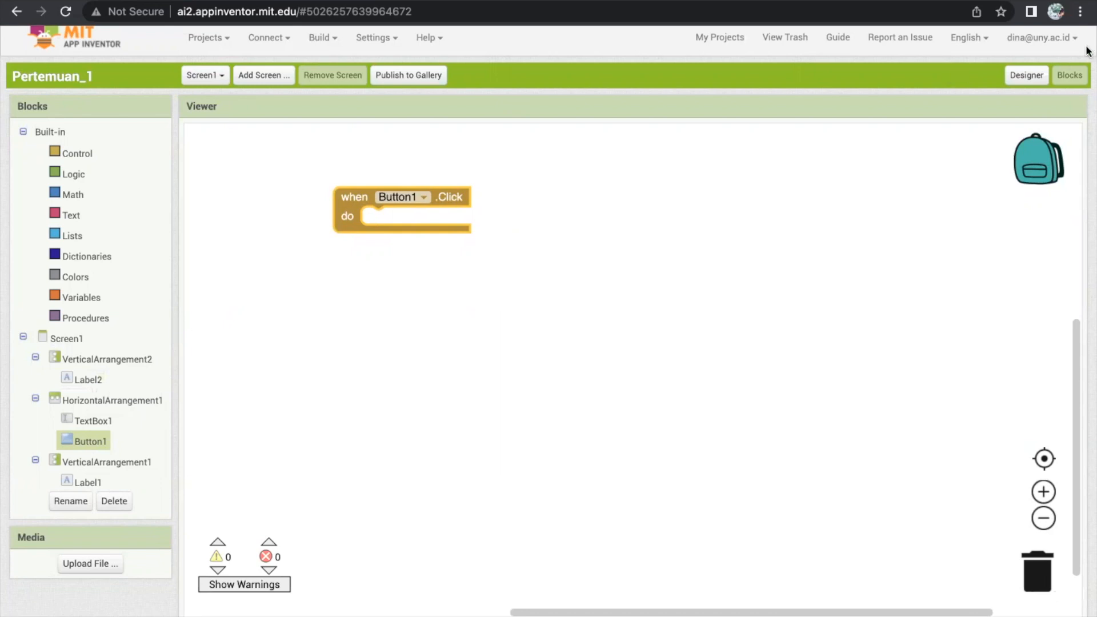
Place a Label1 setter block inside the Button1.Click event and set its property to Text
left_click(1014, 71)
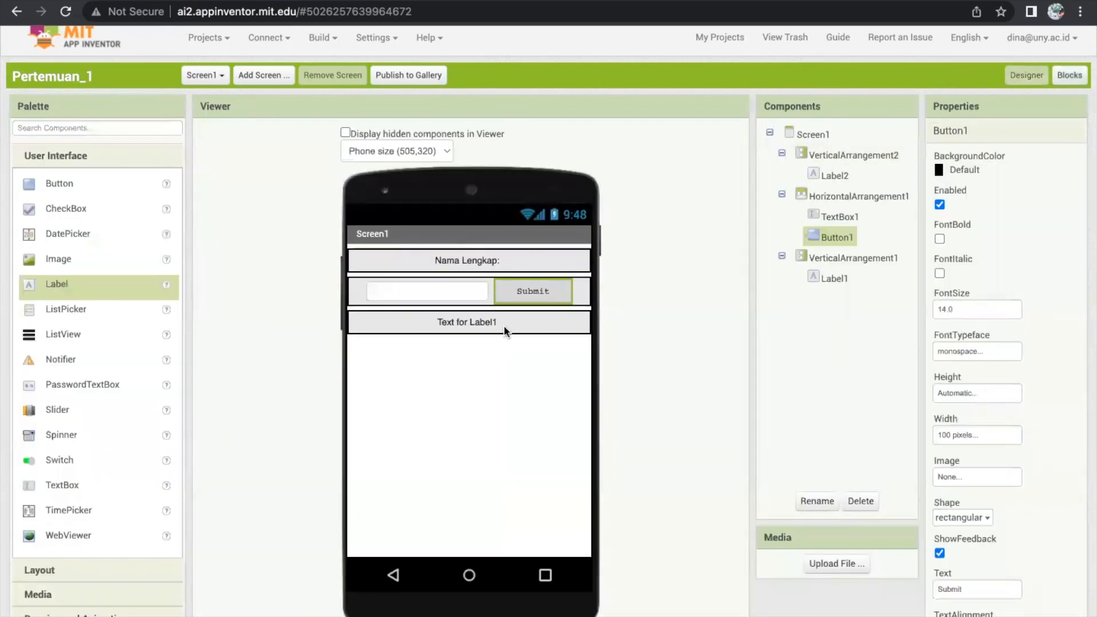
left_click(466, 321)
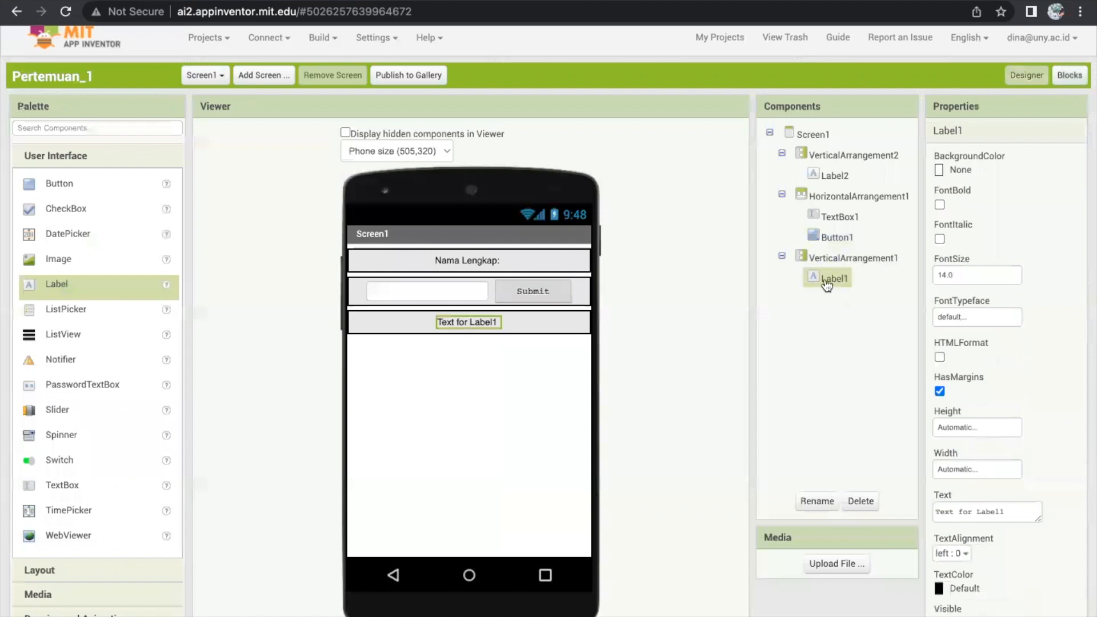
left_click(1064, 80)
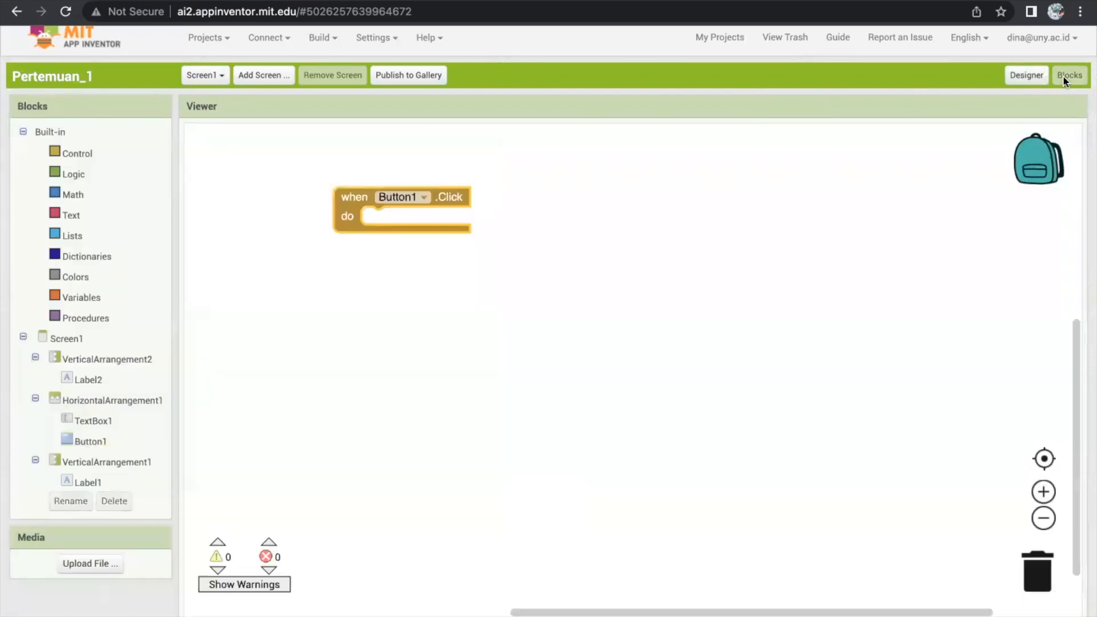
left_click(91, 483)
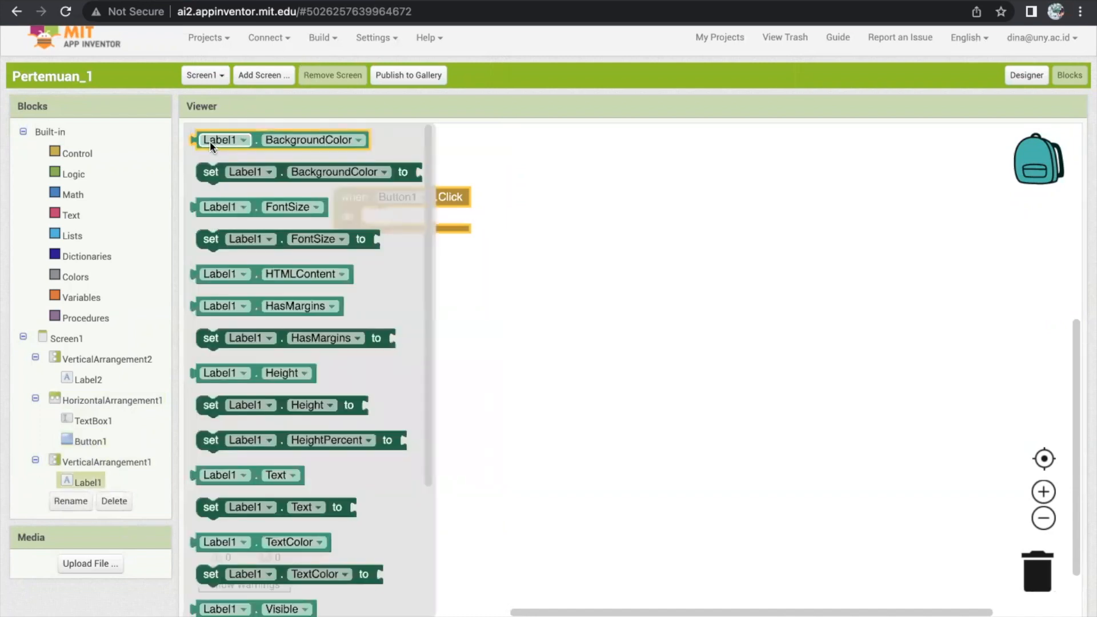
left_click_drag(210, 172, 401, 226)
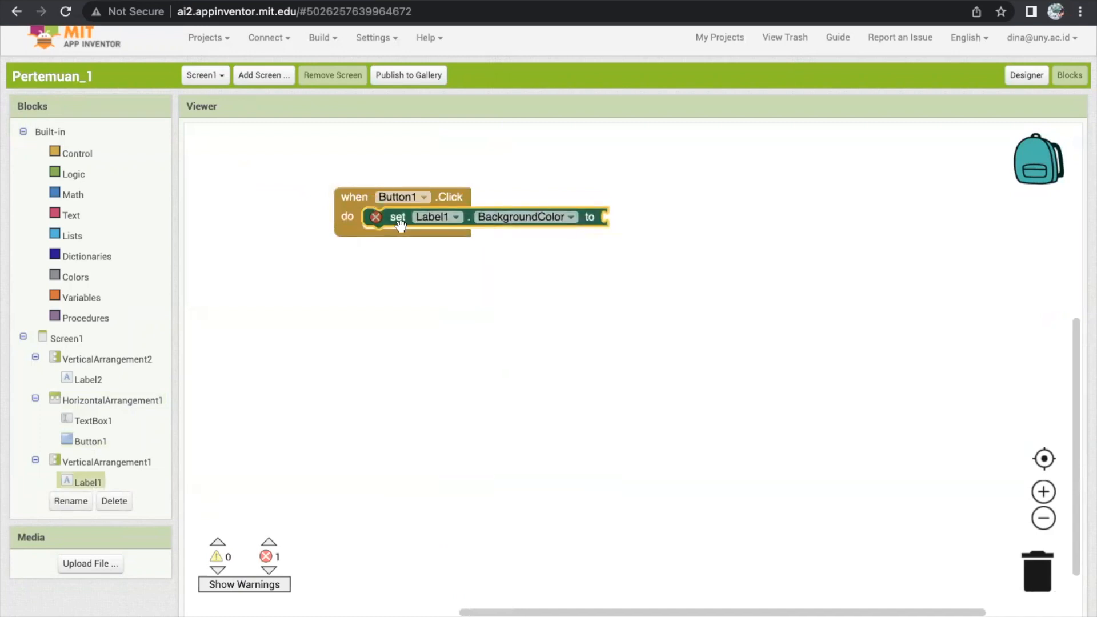
left_click(530, 217)
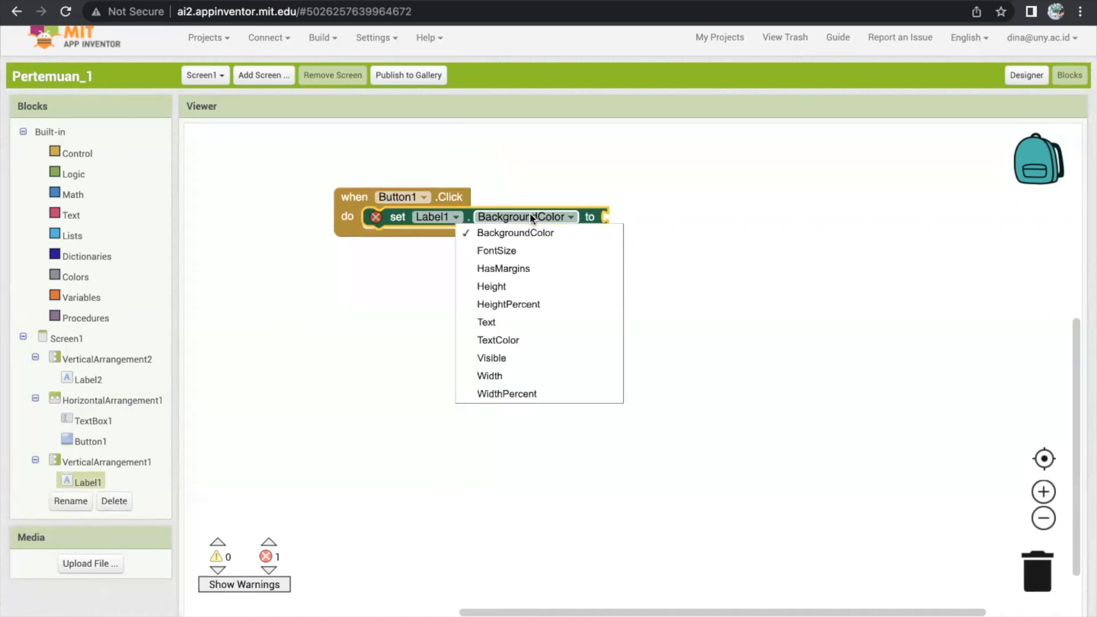
left_click(512, 330)
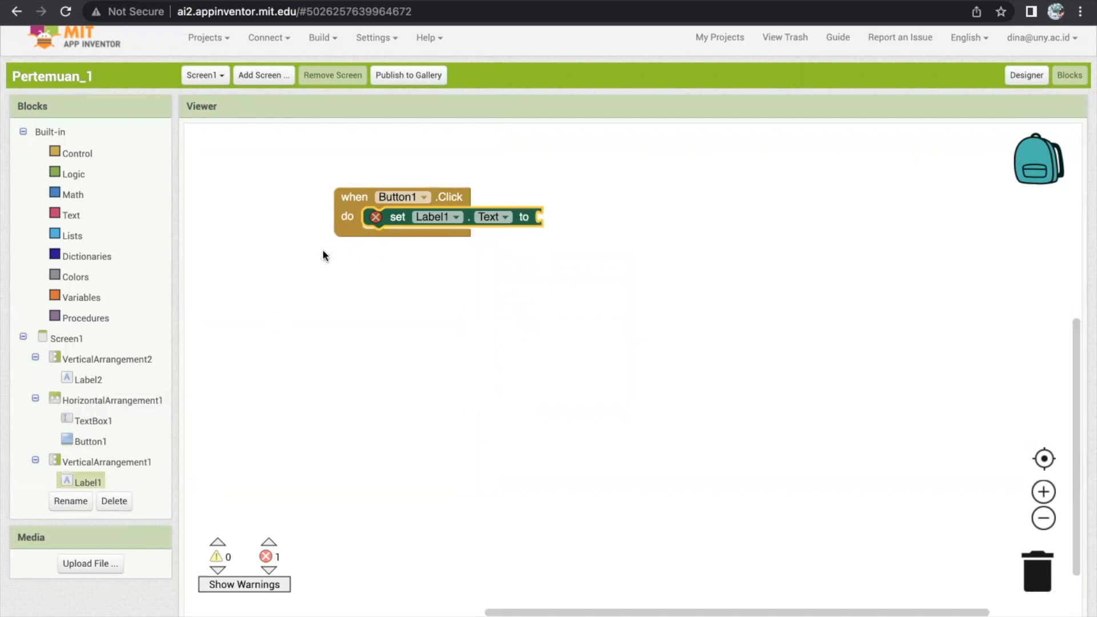
Attach a TextBox1 getter block to the Label1.Text setter and set its property to Text
left_click(1026, 75)
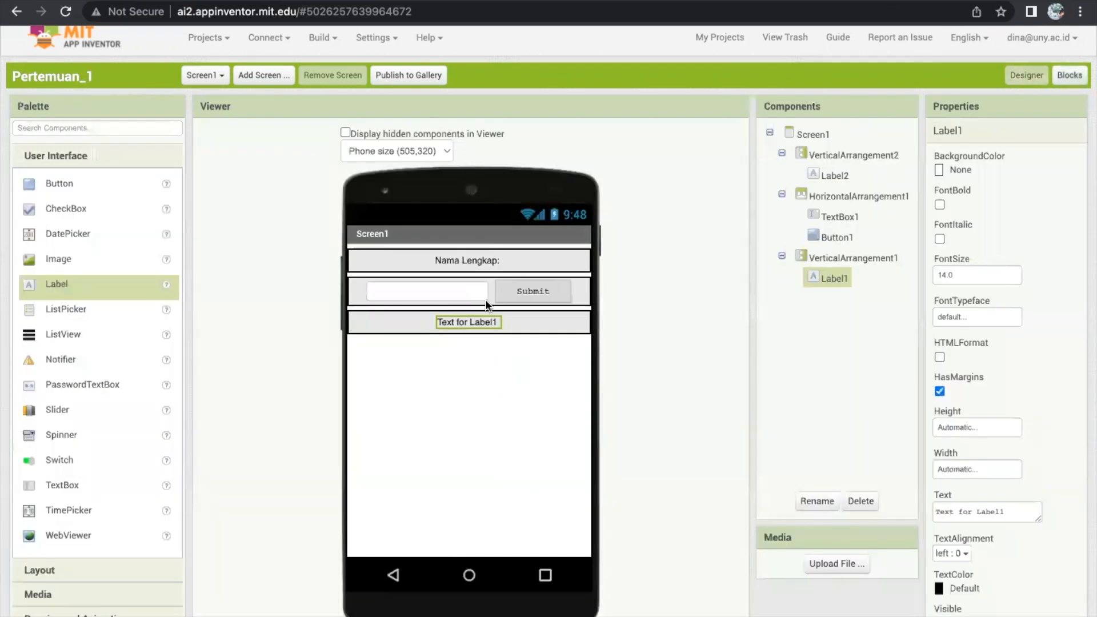
left_click(454, 290)
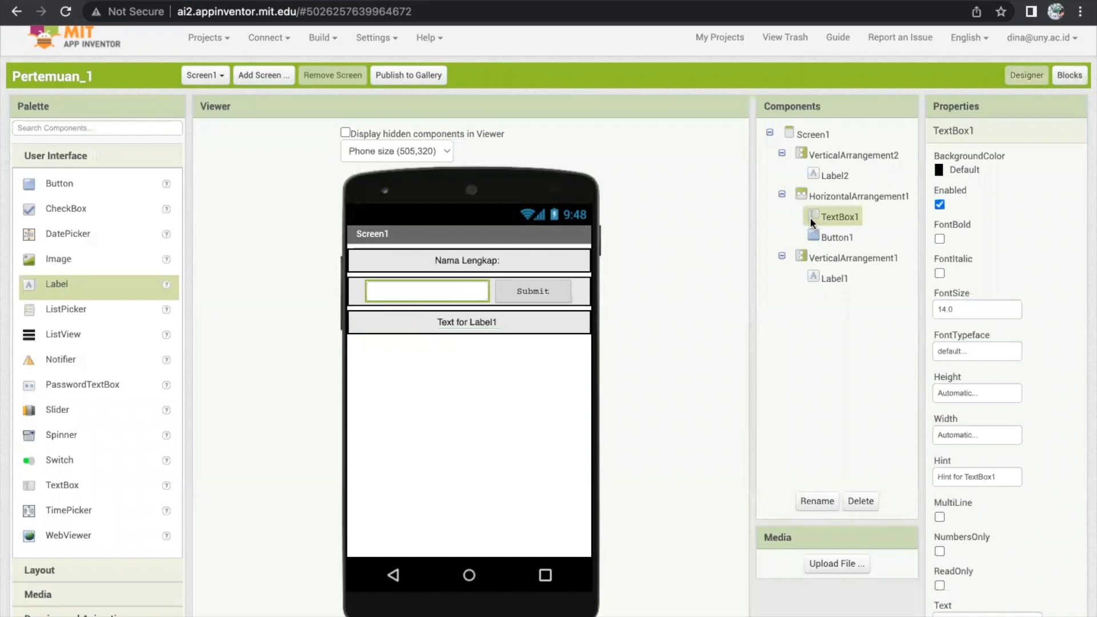
left_click(1066, 75)
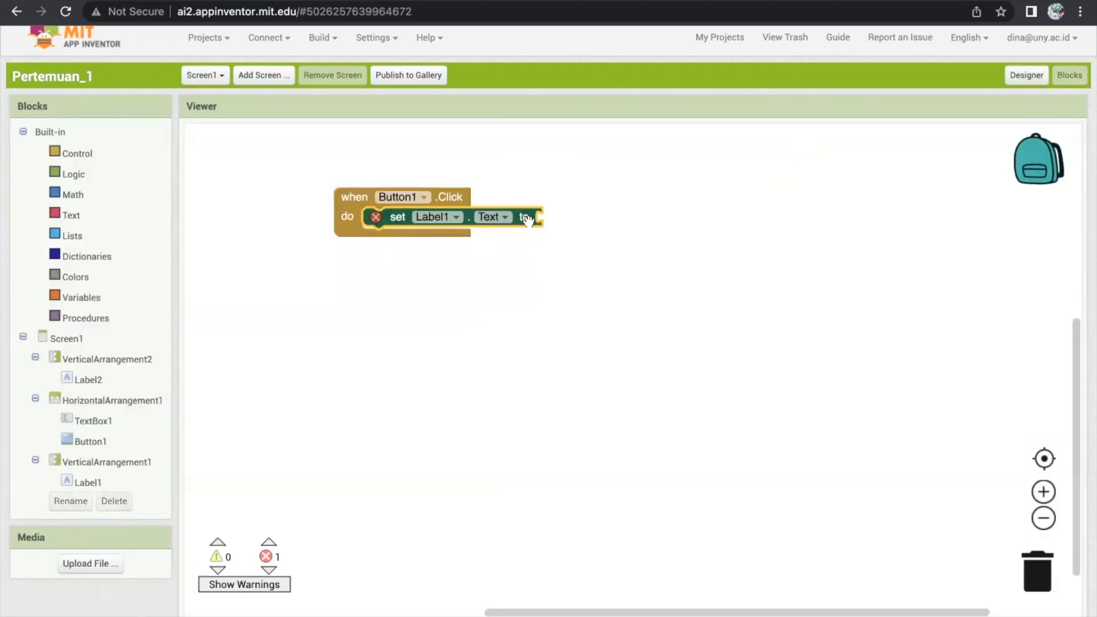
left_click(85, 423)
left_click_drag(261, 327, 623, 217)
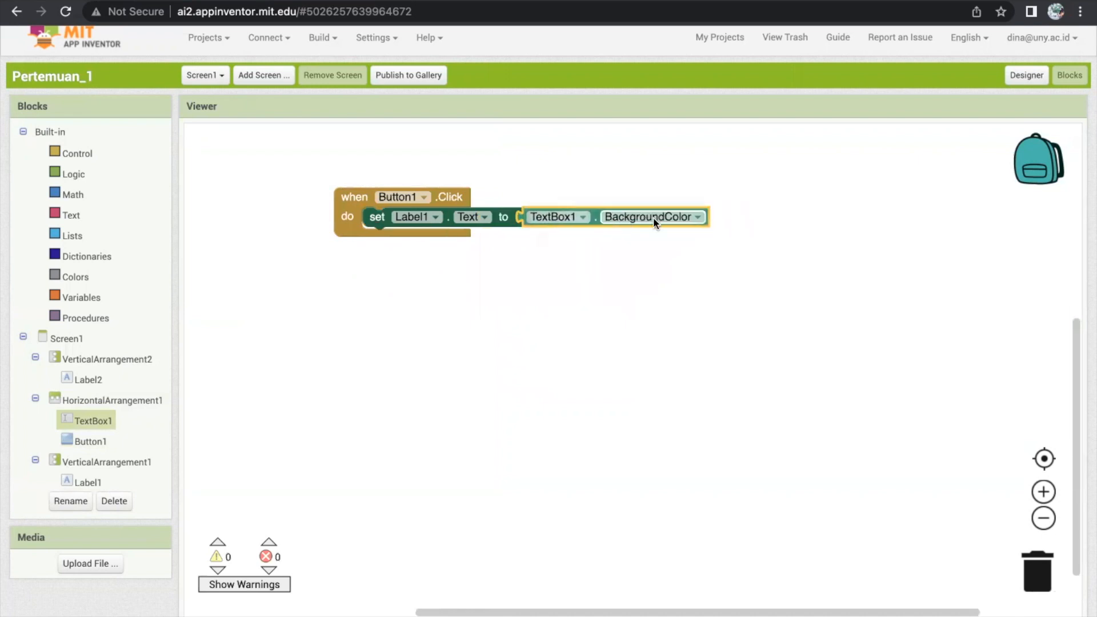
left_click(653, 217)
left_click(628, 372)
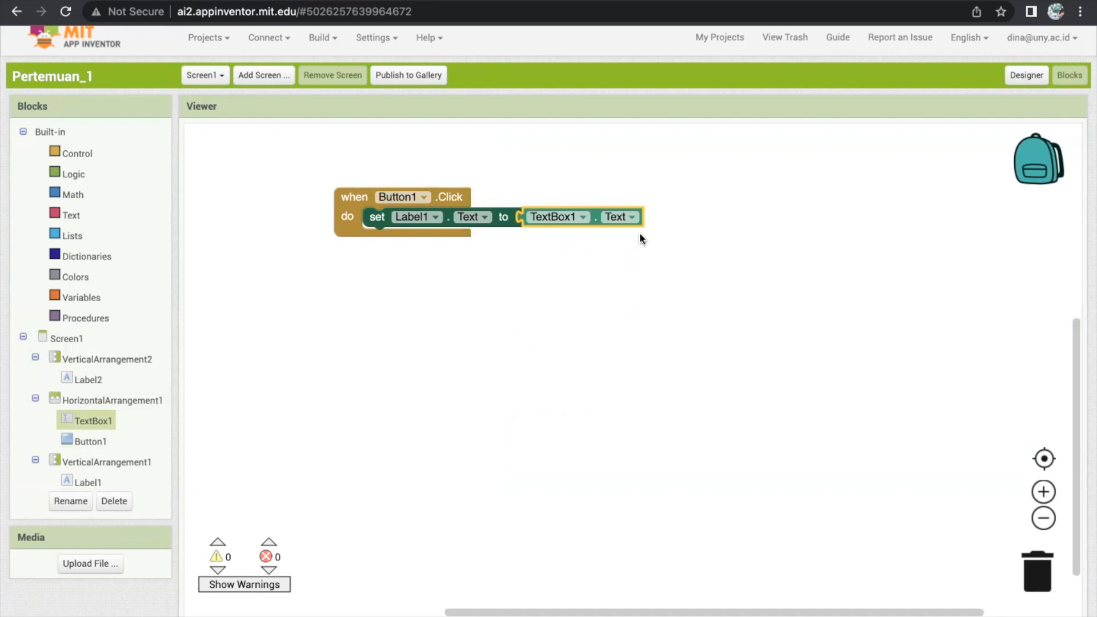
Move TextBox1 from HorizontalArrangement1 into VerticalArrangement2, below the "Nama Lengkap:" label
left_click(1018, 79)
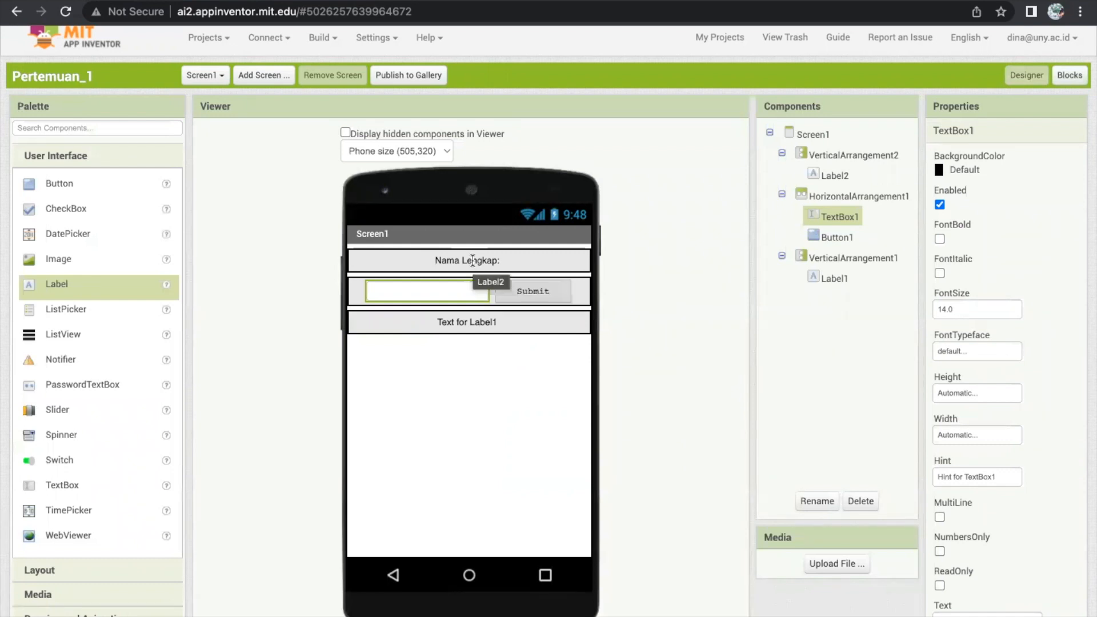
left_click(353, 287)
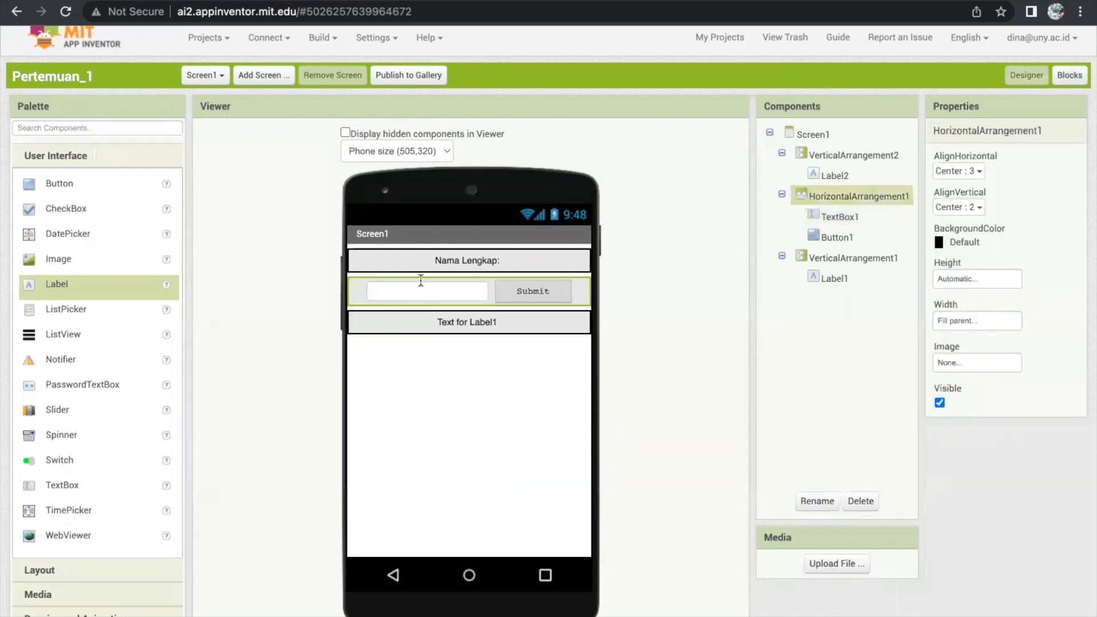
left_click_drag(434, 284, 439, 264)
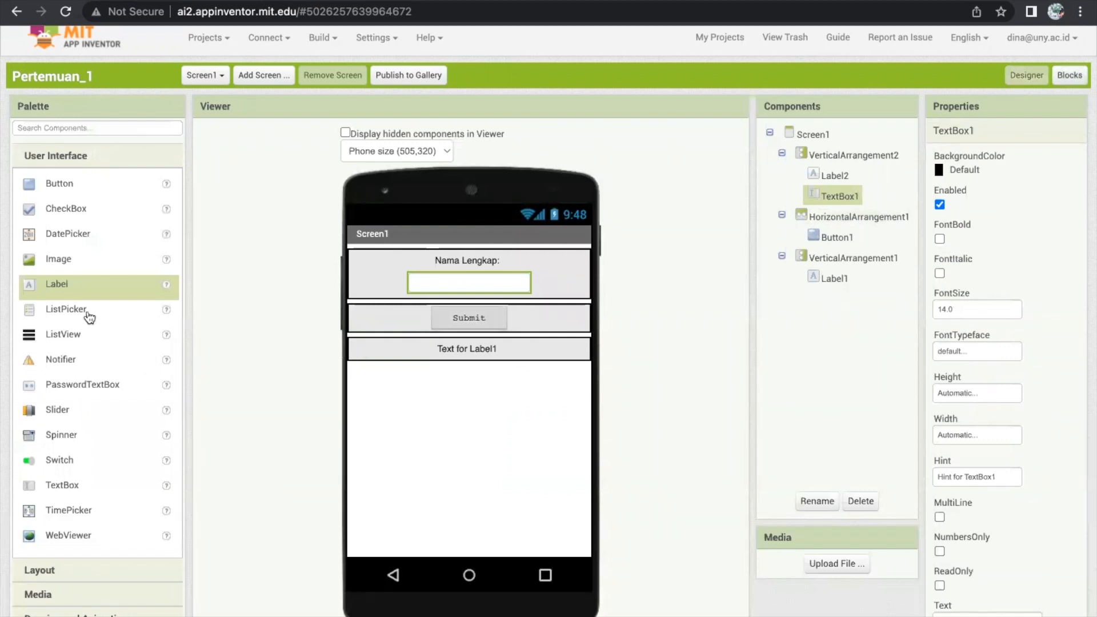
Add a Label below TextBox1 inside VerticalArrangement2 and change its text to "Kelas:"
left_click_drag(73, 290, 482, 301)
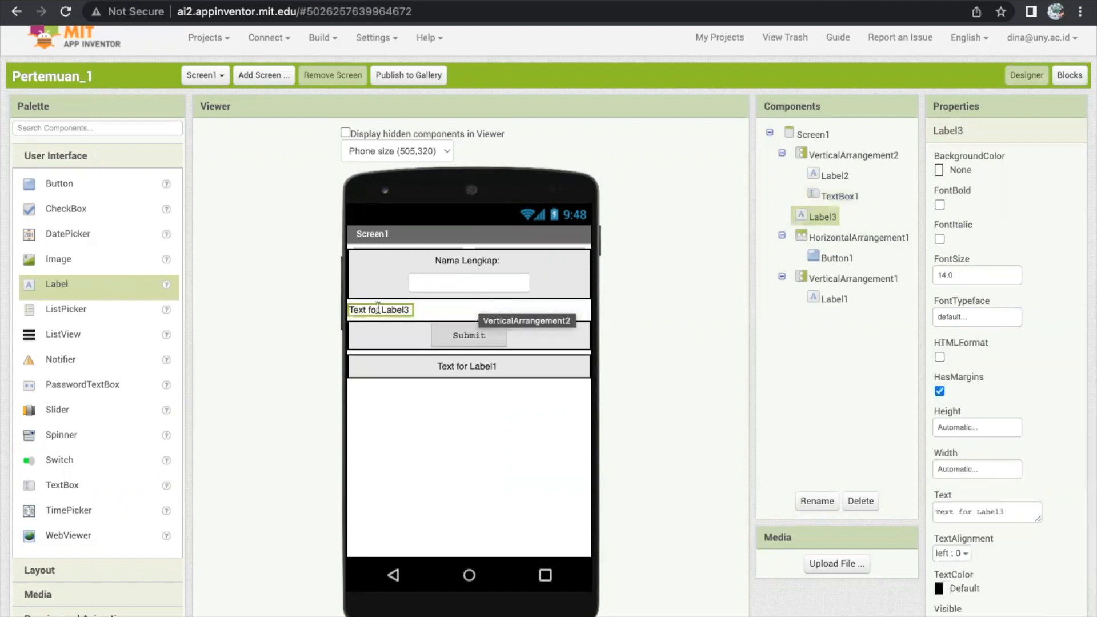
left_click(451, 309)
left_click(394, 309)
left_click_drag(401, 303, 479, 302)
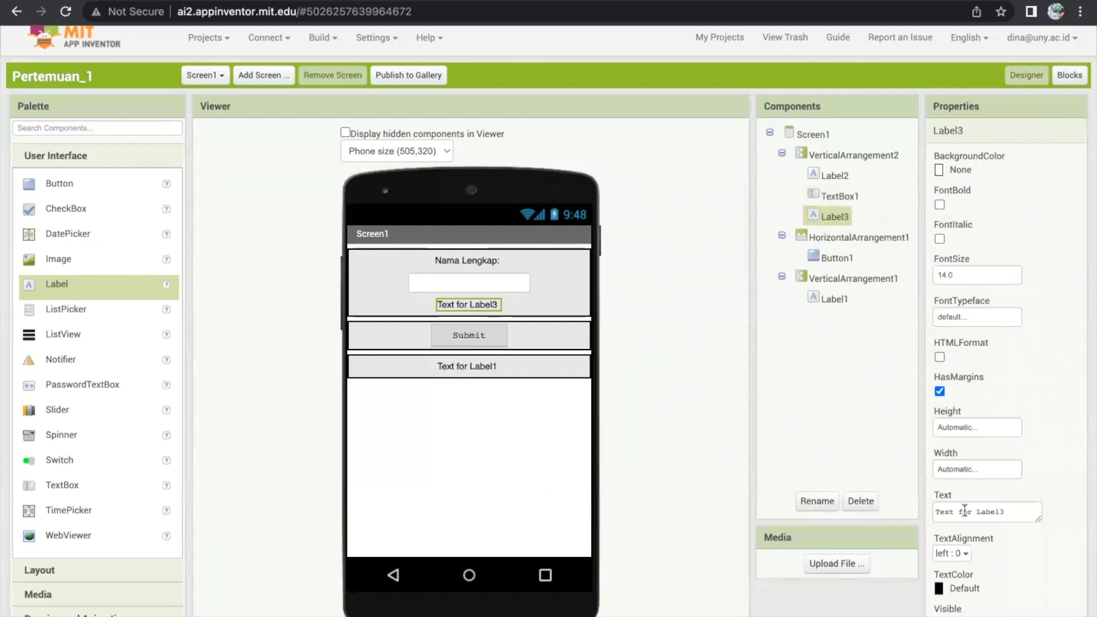
left_click_drag(1007, 513, 873, 517)
type("Kelas:")
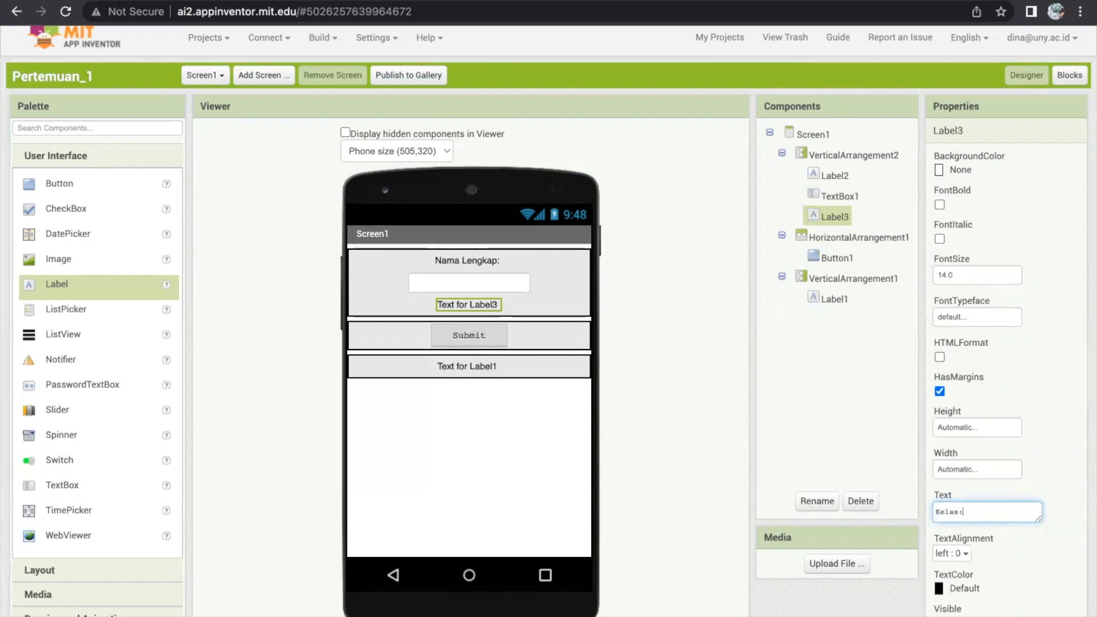
Add a second TextBox below the "Kelas:" label inside VerticalArrangement2
left_click(500, 287)
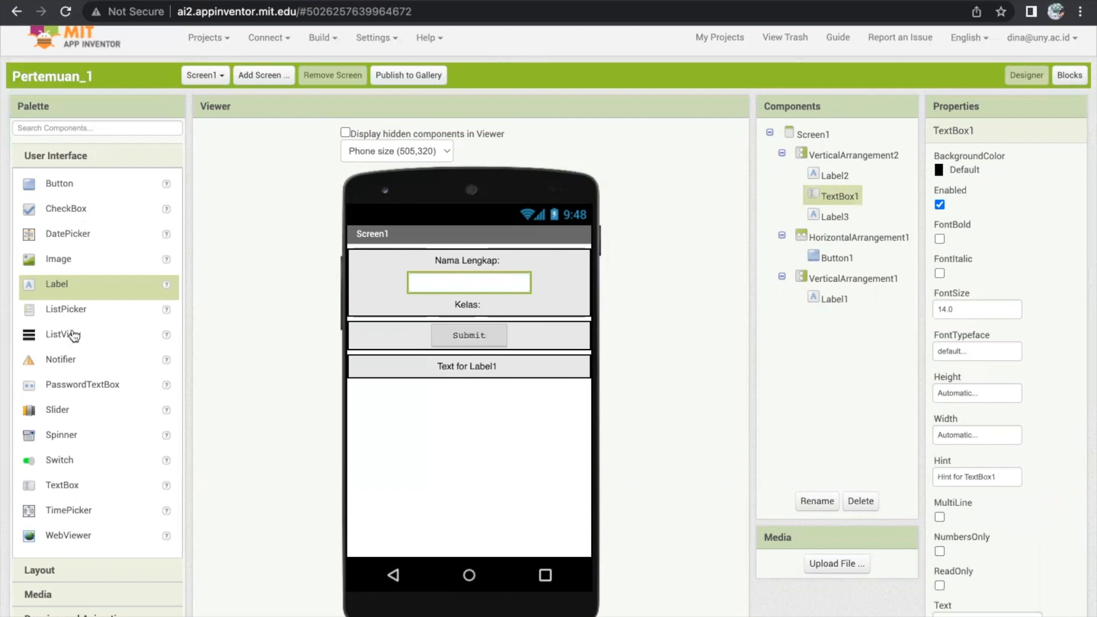
left_click(64, 486)
left_click_drag(65, 486, 468, 311)
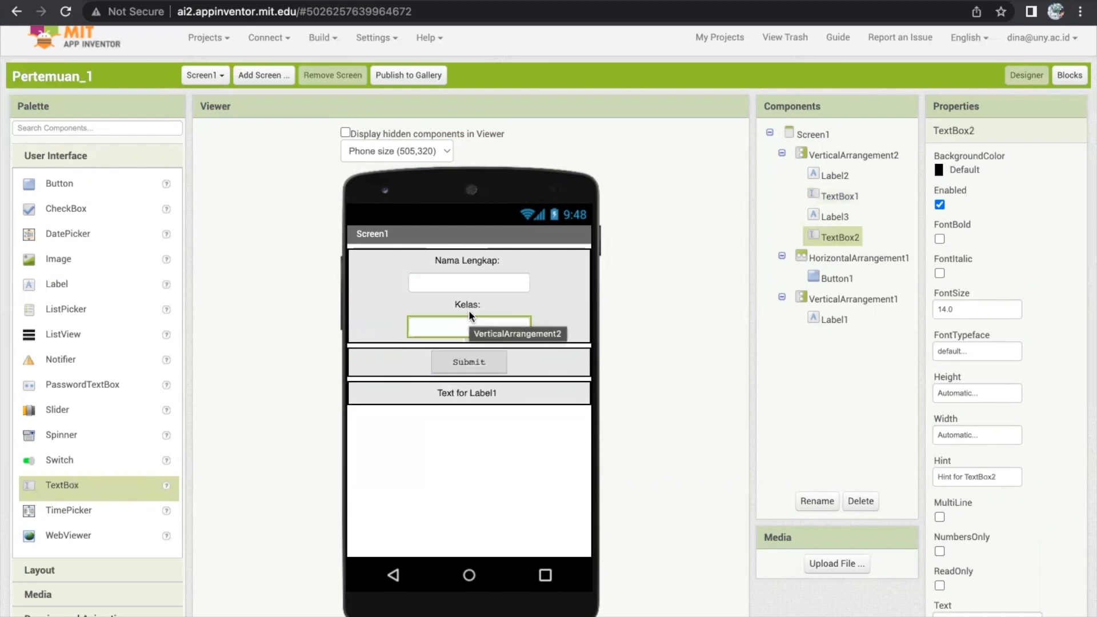
Move the Submit button below the second text box in VerticalArrangement2 and delete the emptied HorizontalArrangement1
left_click_drag(468, 362, 473, 338)
left_click(472, 398)
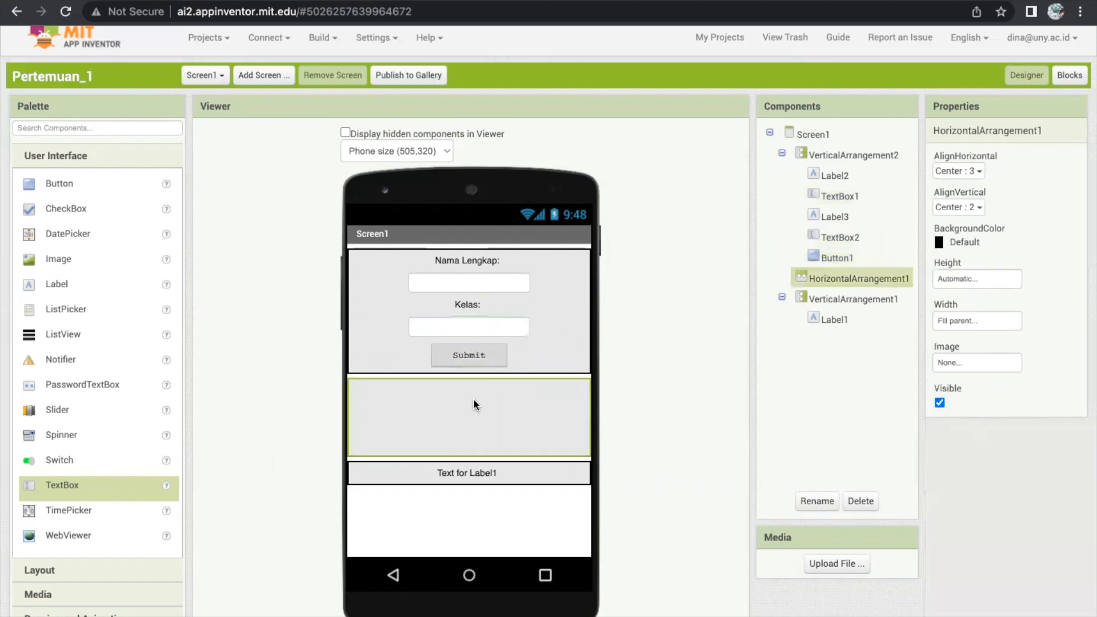
left_click(863, 502)
left_click(589, 366)
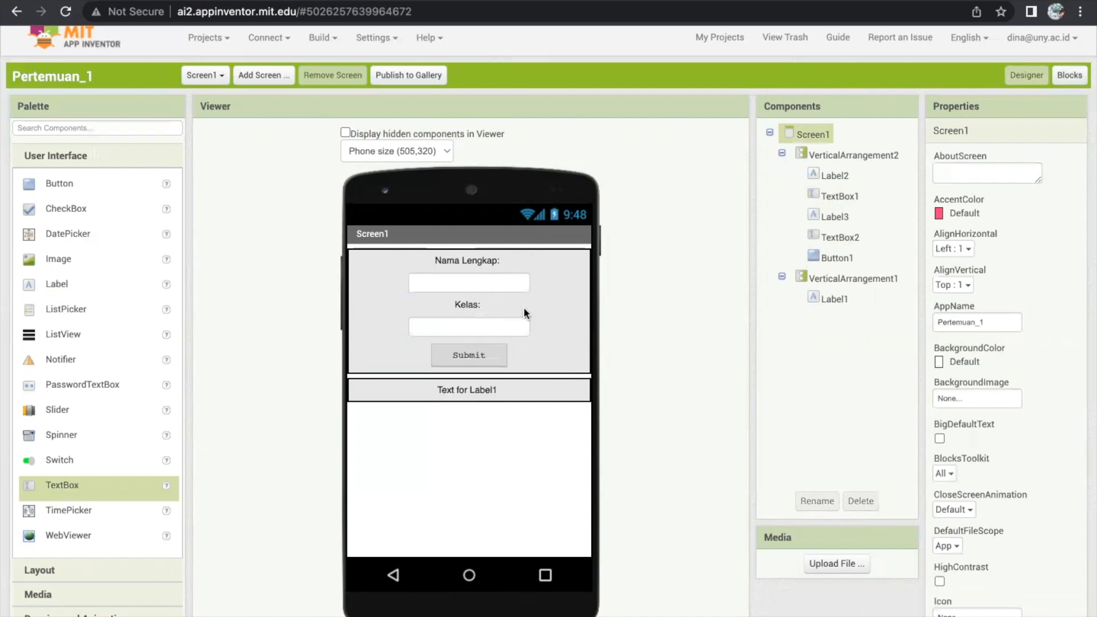
Add a TextBox2.BackgroundColor getter block to the blocks workspace beside the Button1.Click event
left_click(1070, 76)
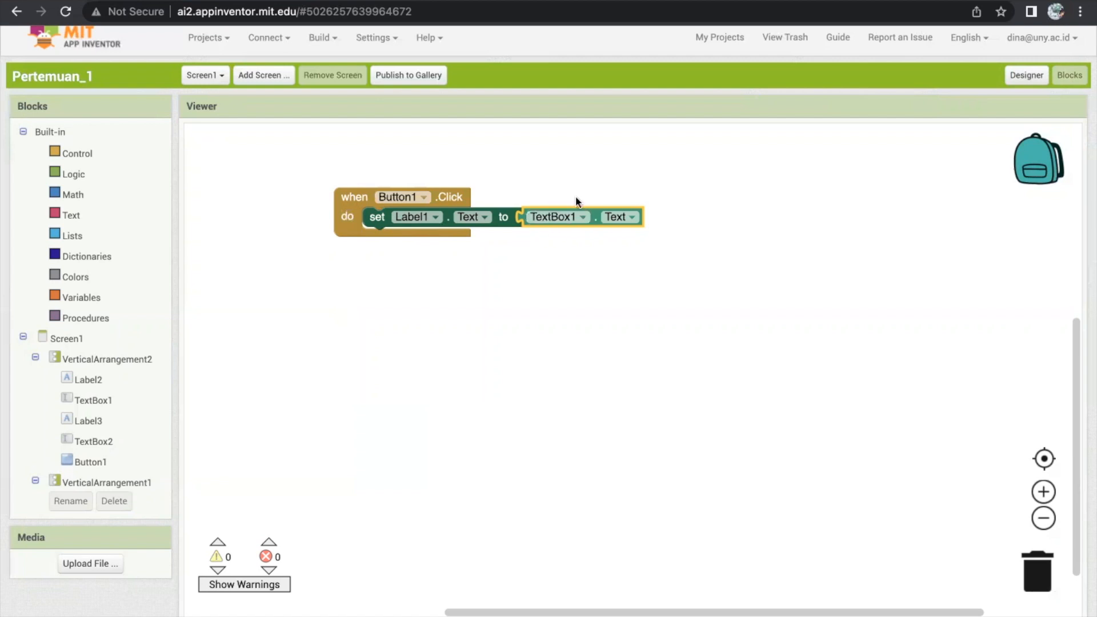
left_click(1028, 73)
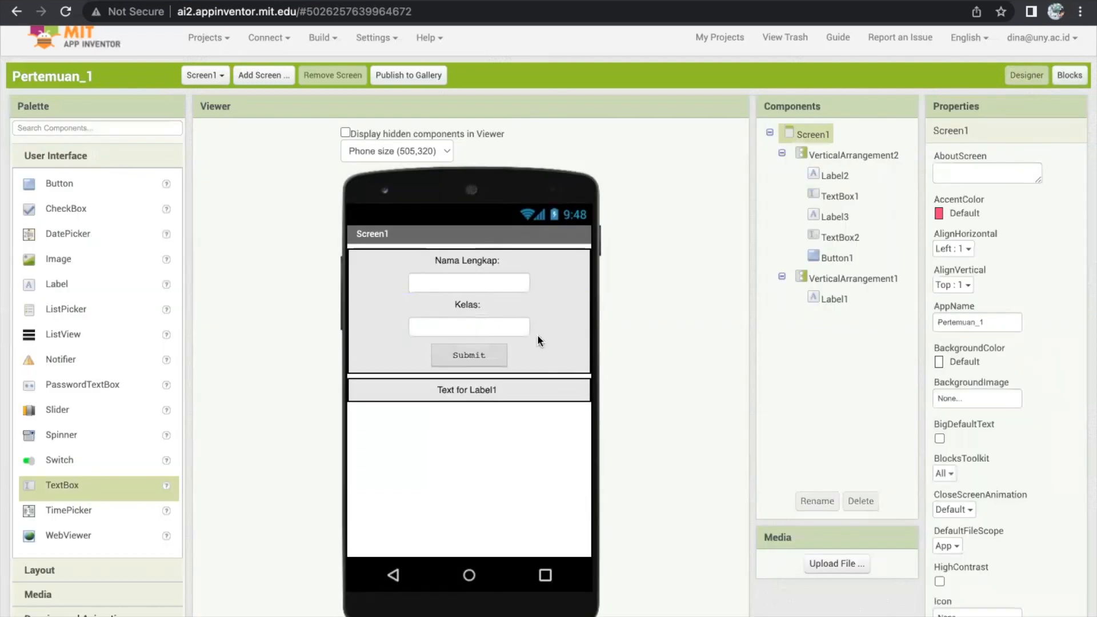
left_click(522, 327)
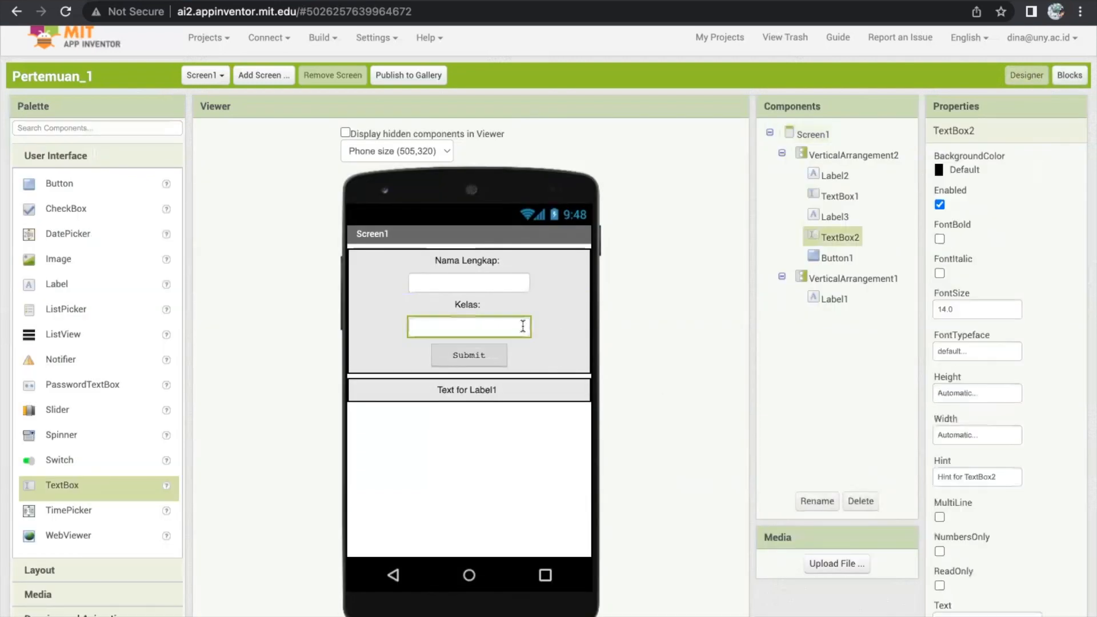
left_click(1069, 75)
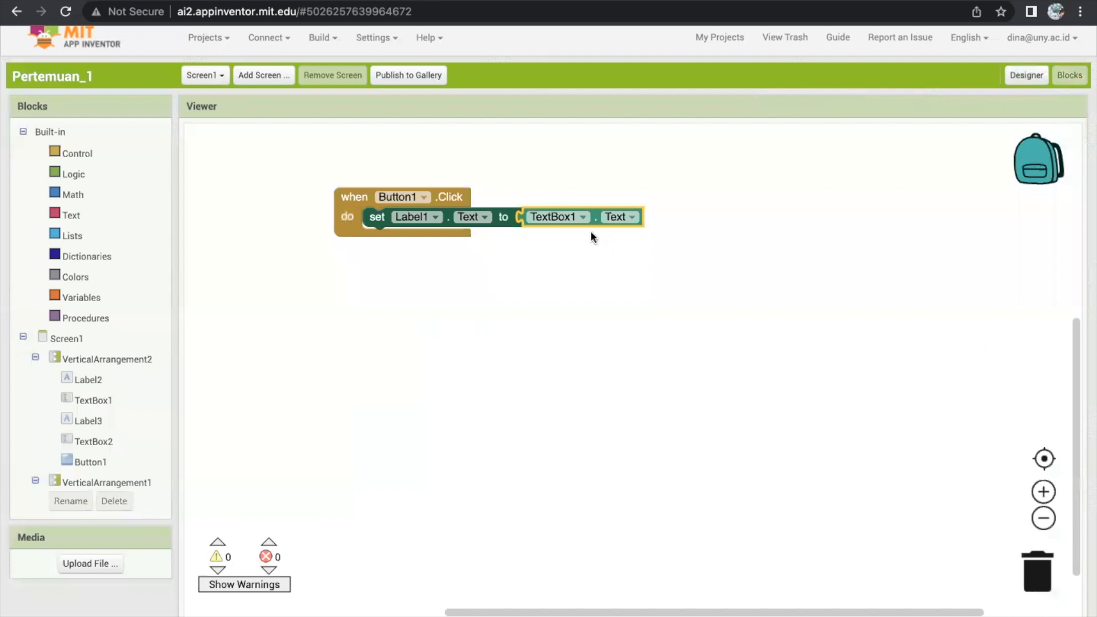
left_click(85, 444)
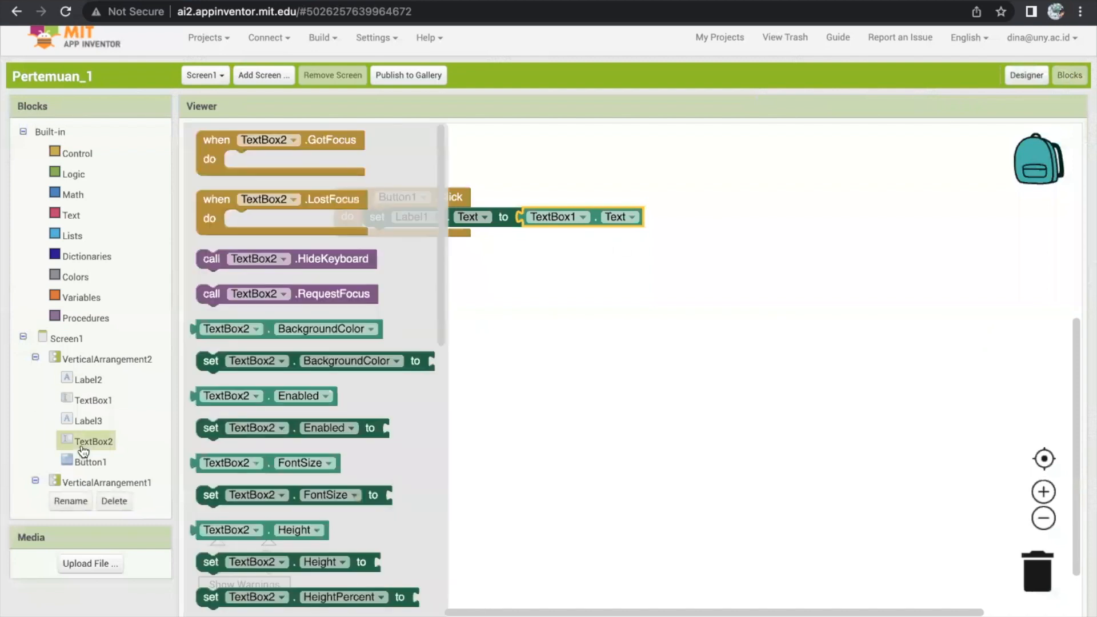
left_click(206, 328)
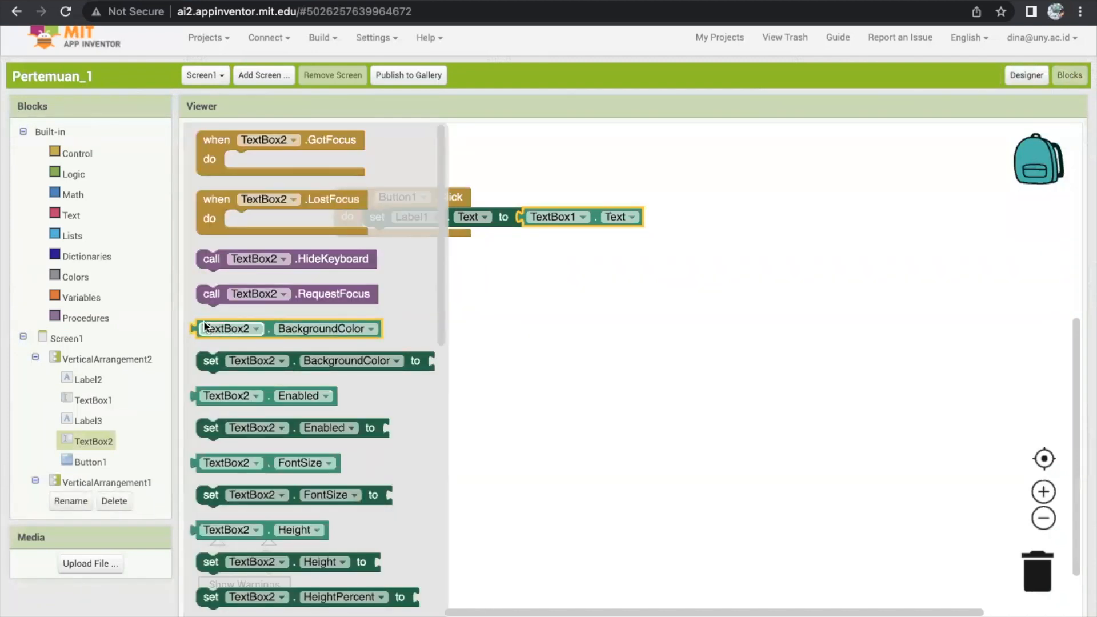
left_click_drag(206, 327, 503, 235)
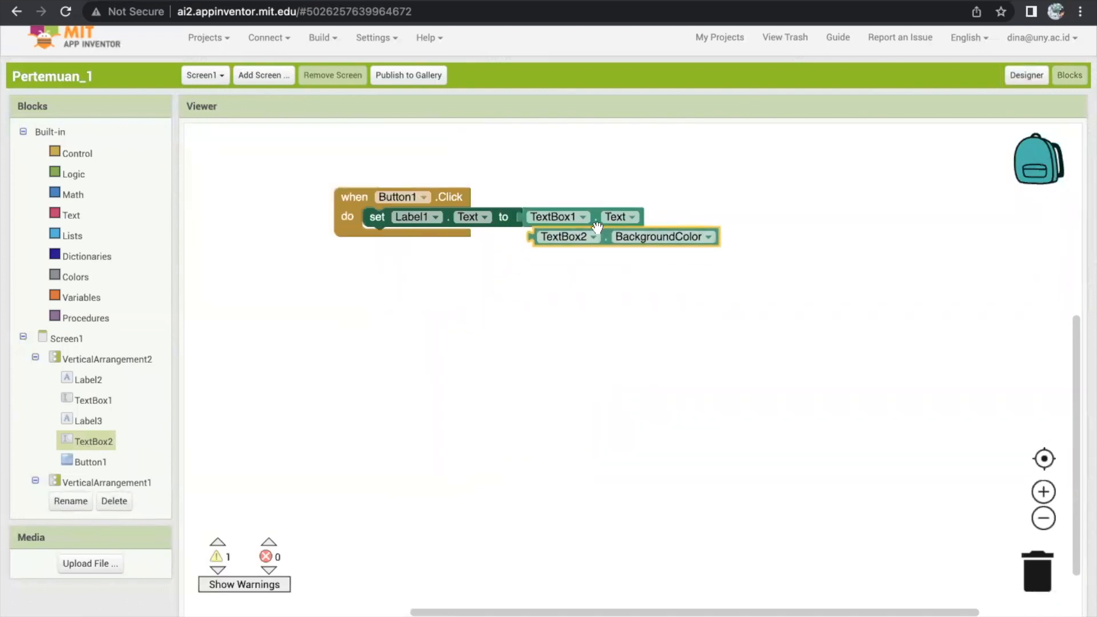
Detach TextBox1.Text from the Label1.Text setter and set both text box getter blocks aside in empty workspace
left_click(565, 214)
left_click_drag(557, 193, 578, 229)
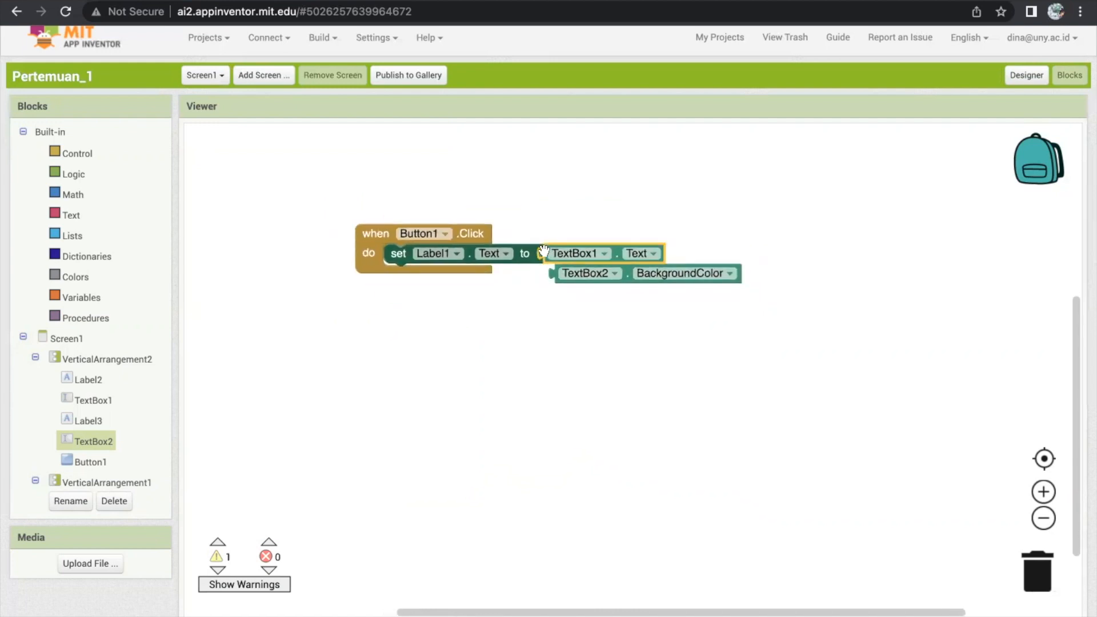
left_click(561, 272)
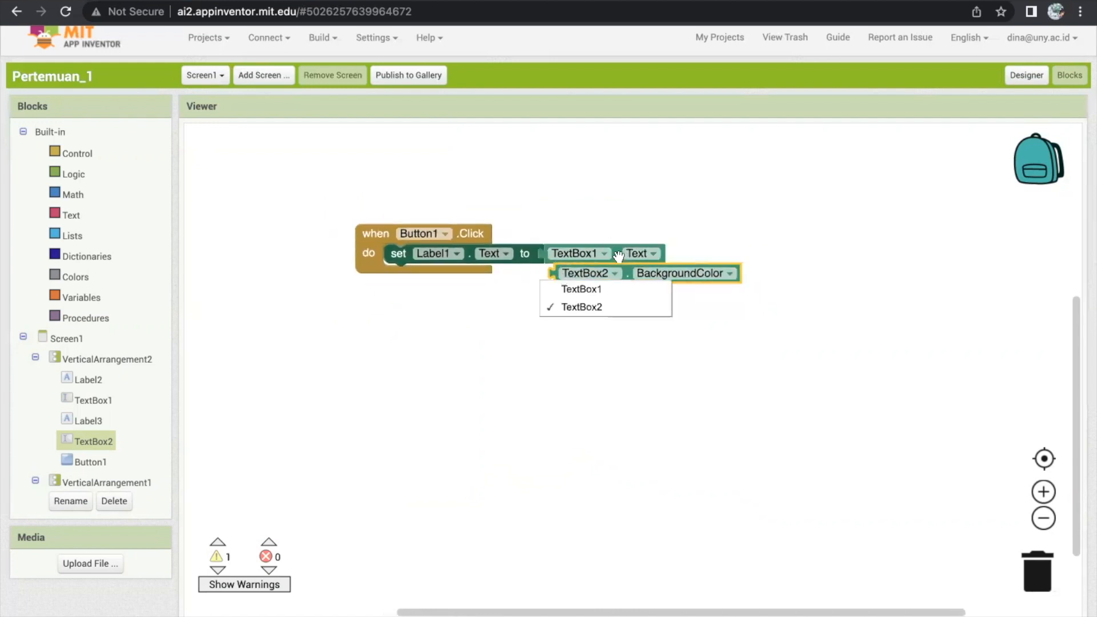
left_click_drag(618, 255, 798, 152)
left_click_drag(626, 277, 841, 381)
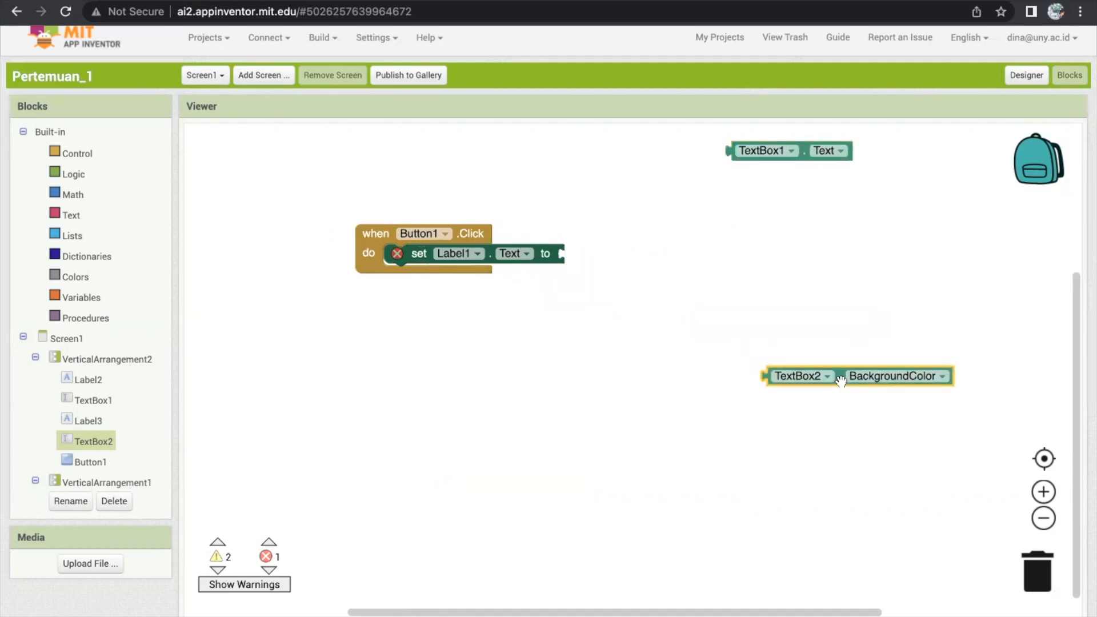
Attach a join block to the Label1.Text setter and expand it to four string inputs
left_click(70, 216)
left_click_drag(215, 178, 561, 260)
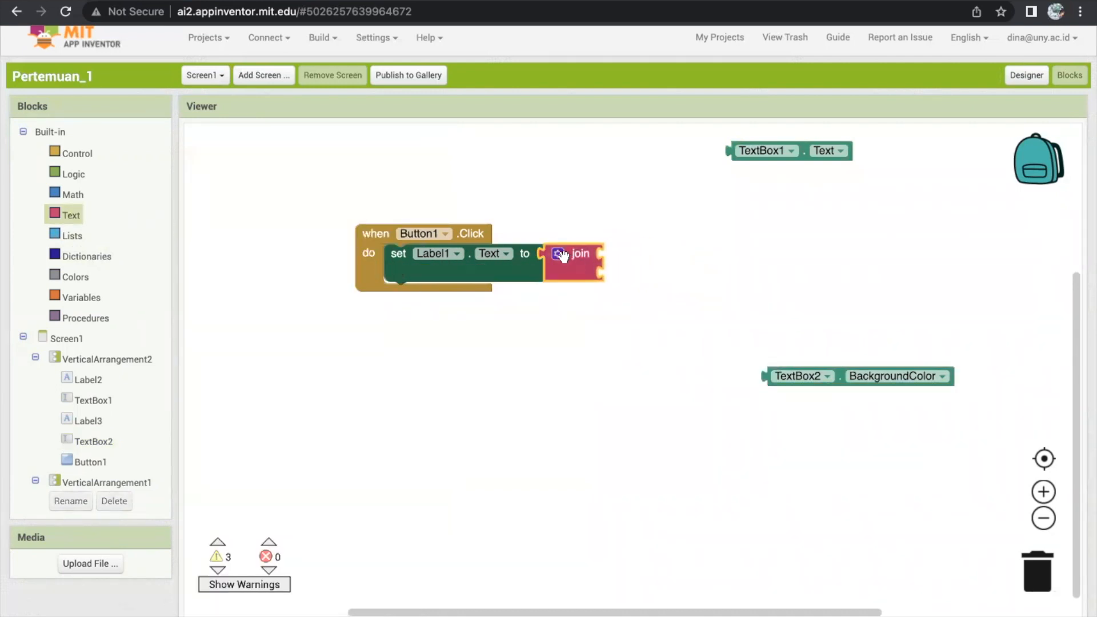
left_click(558, 254)
left_click_drag(551, 153, 651, 219)
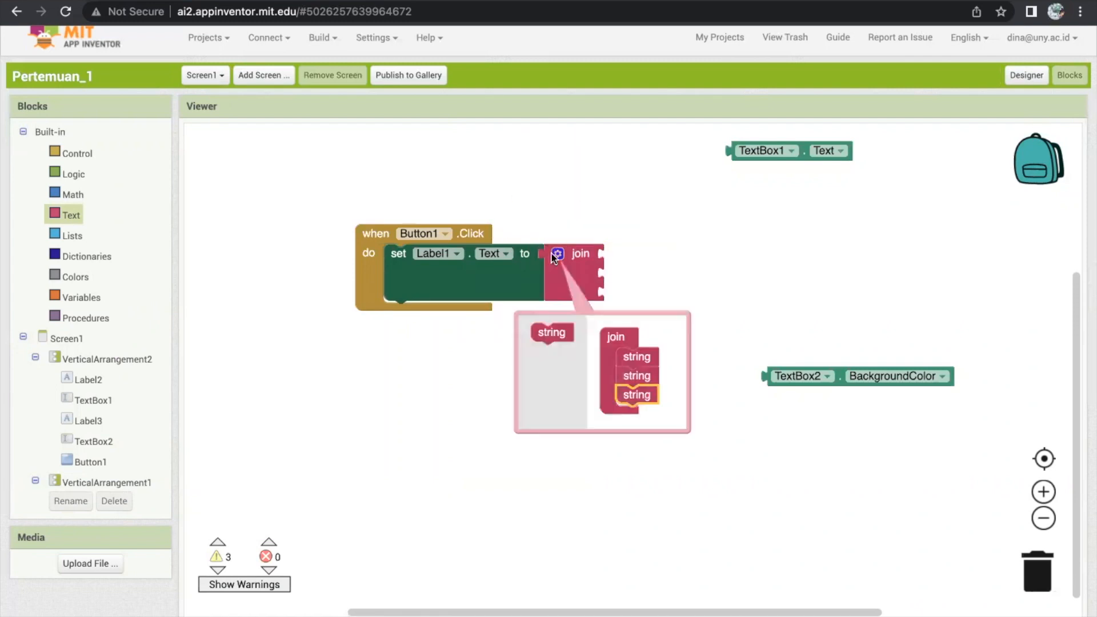
left_click_drag(551, 333, 646, 423)
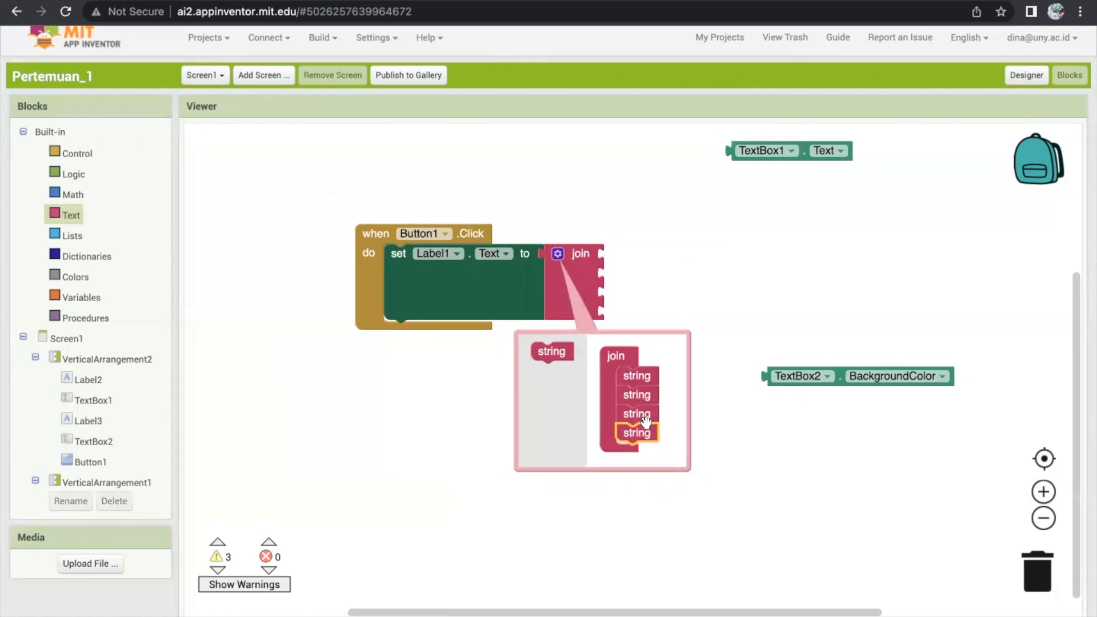
left_click(448, 385)
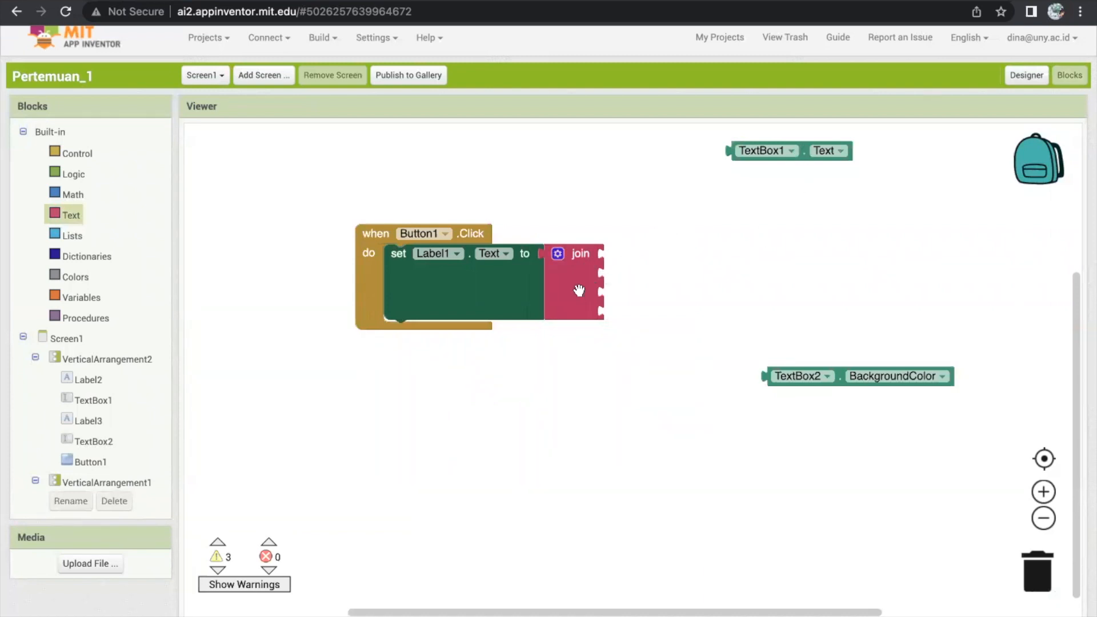
Fill the join's first input with the text "Nama: " and its second with the TextBox1.Text block
left_click(75, 220)
left_click_drag(208, 139, 627, 255)
left_click(625, 254)
type("Nama:")
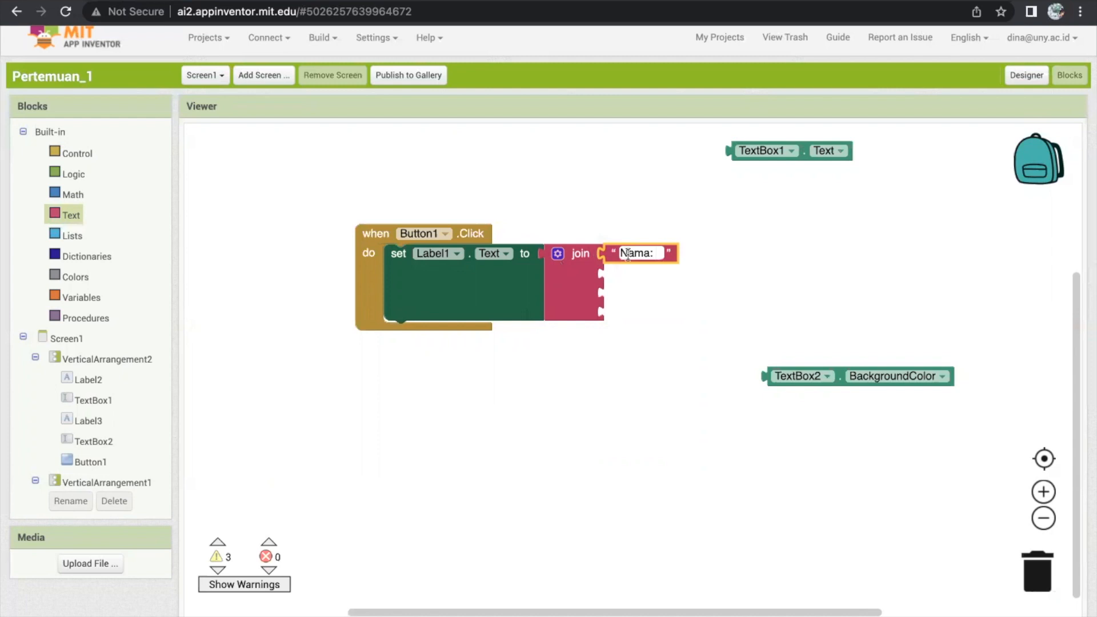
left_click(744, 151)
left_click_drag(744, 151, 619, 265)
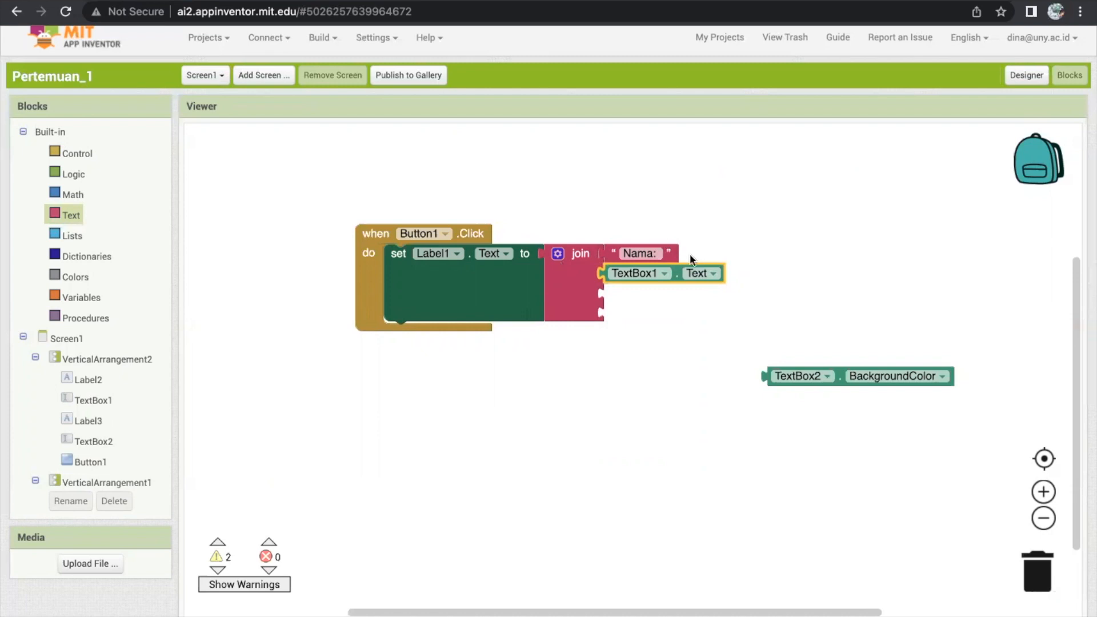
Add a text block reading "Kelas: " to the join's third input
left_click(64, 219)
left_click_drag(221, 143, 628, 294)
left_click(623, 294)
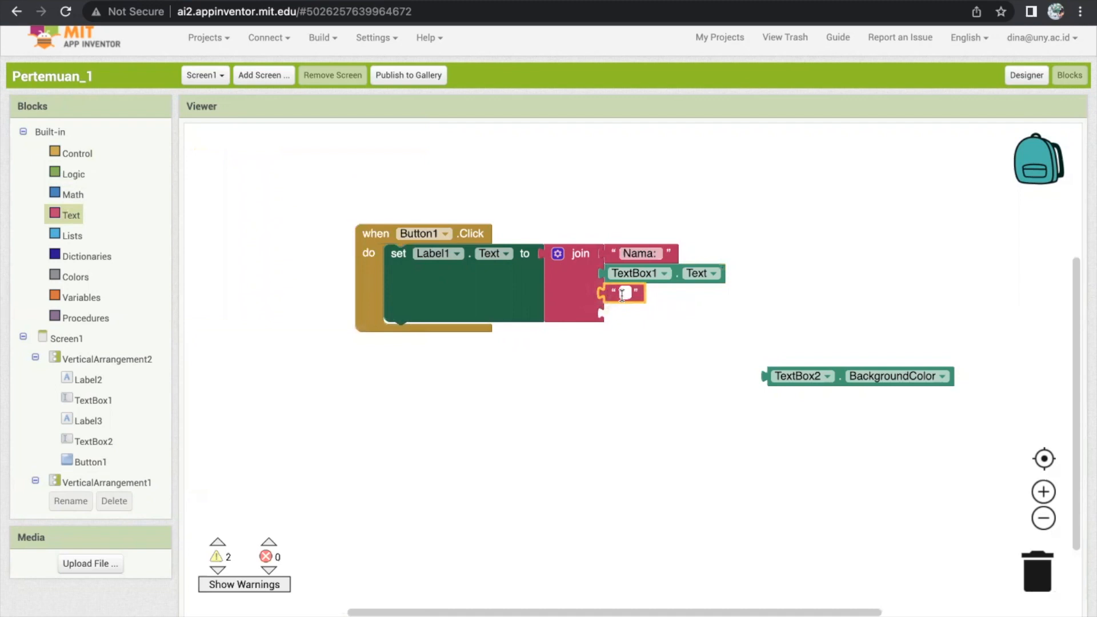
type("Kelas:")
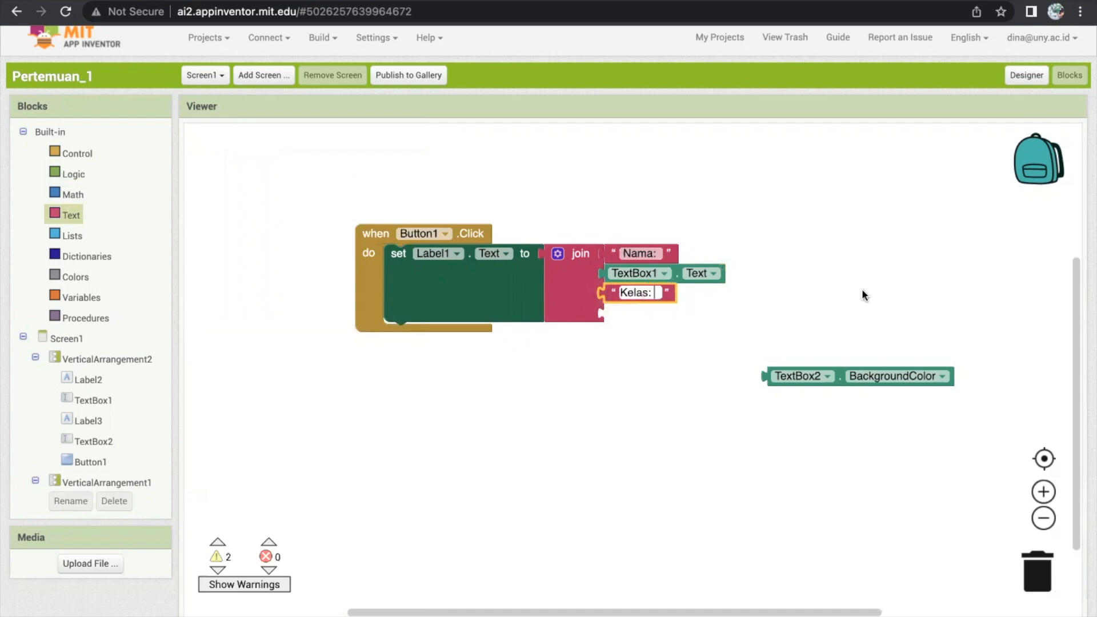
Attach the TextBox2 getter block to the join's fourth input and change its property to Text
left_click_drag(837, 375, 677, 314)
left_click(718, 312)
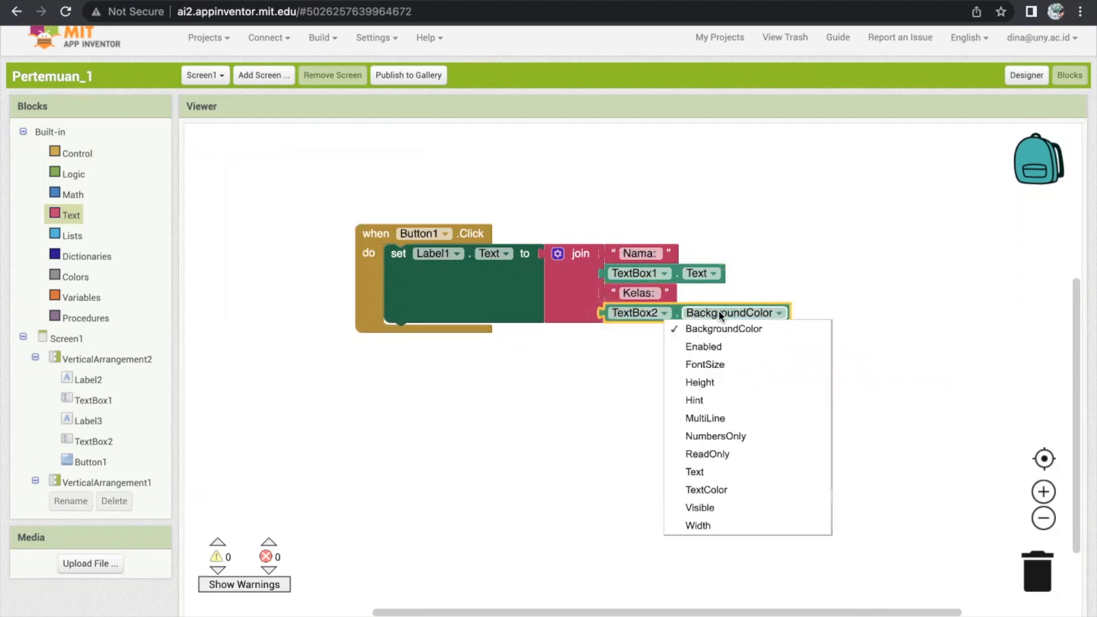
left_click(720, 471)
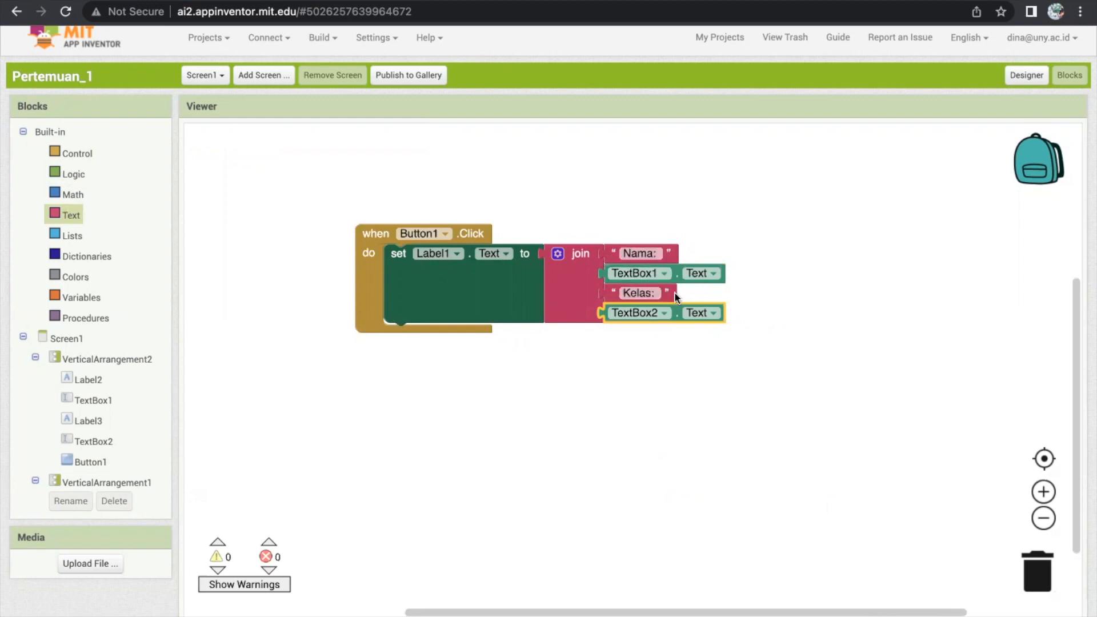
Insert the line break code \n in front of the "Kelas: " text in the join block
left_click(623, 294)
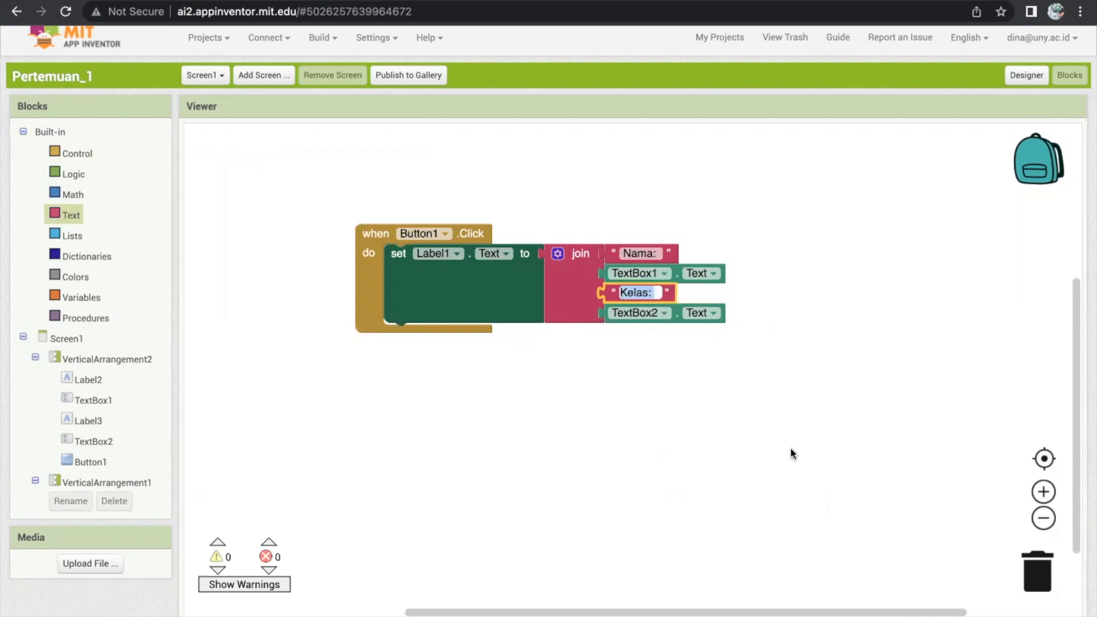
left_click(622, 292)
type("n")
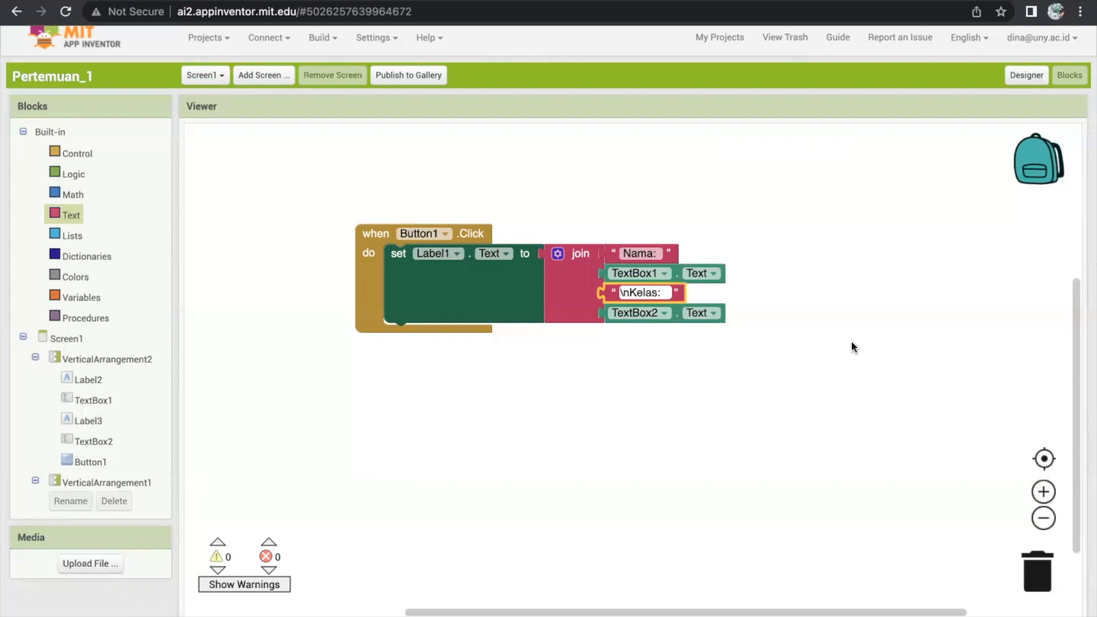
left_click(679, 419)
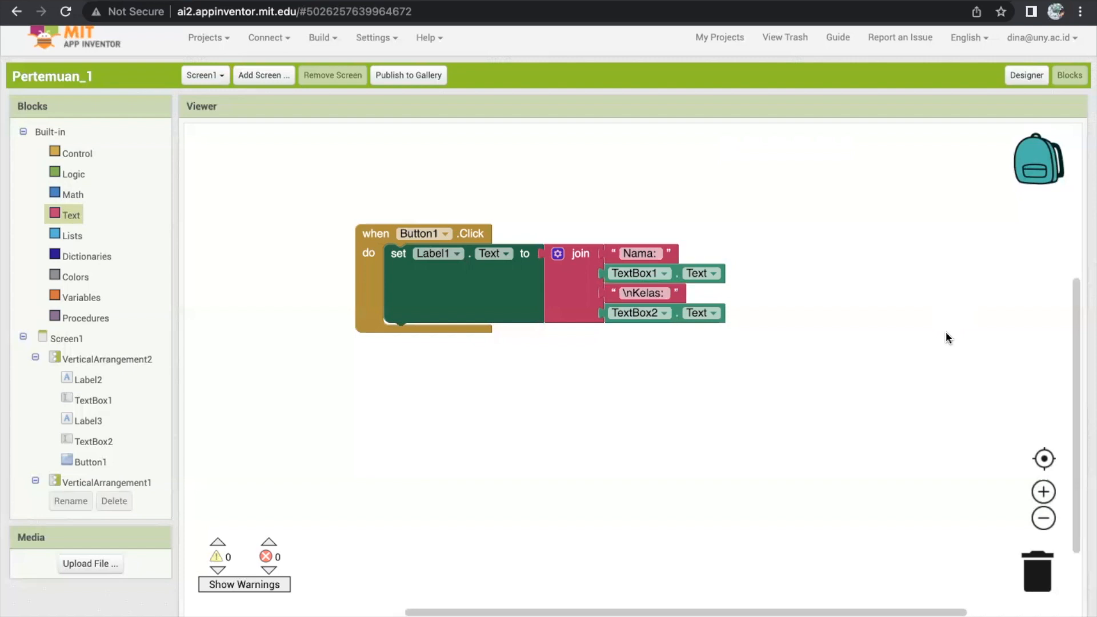
left_click(1011, 79)
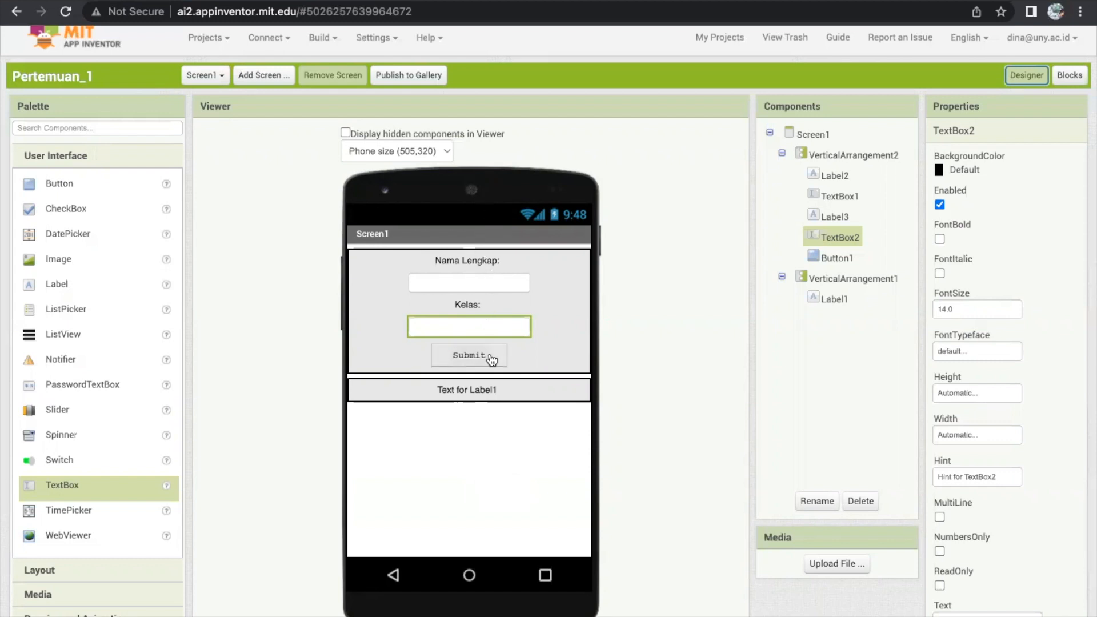
left_click(211, 43)
left_click(218, 92)
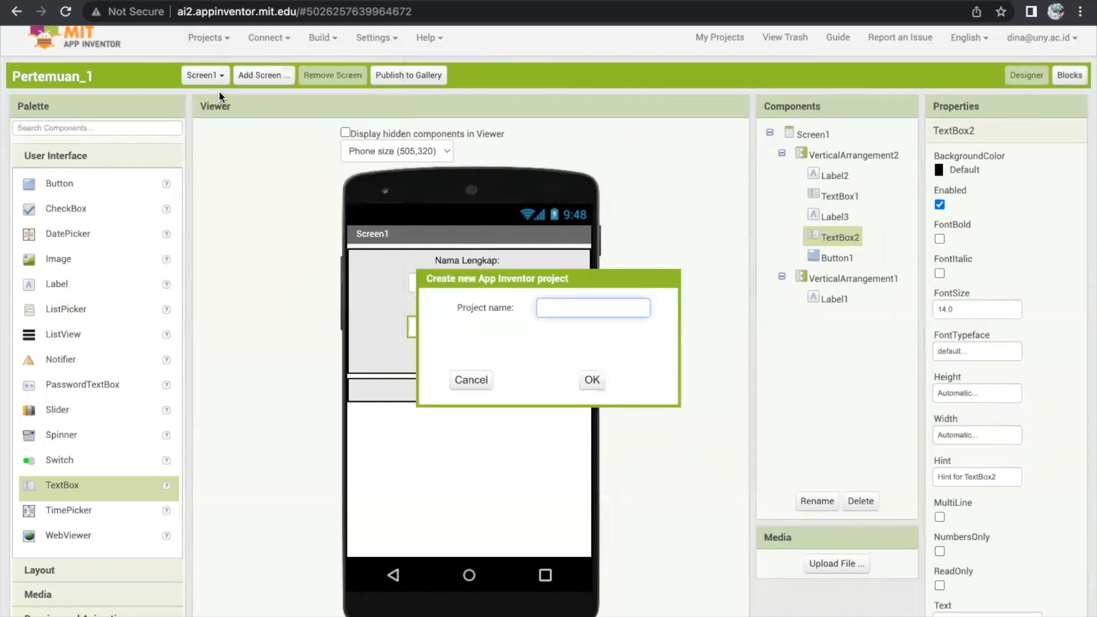
left_click(472, 380)
Return to the list of projects and open the Uji_Coba2 project
left_click(206, 40)
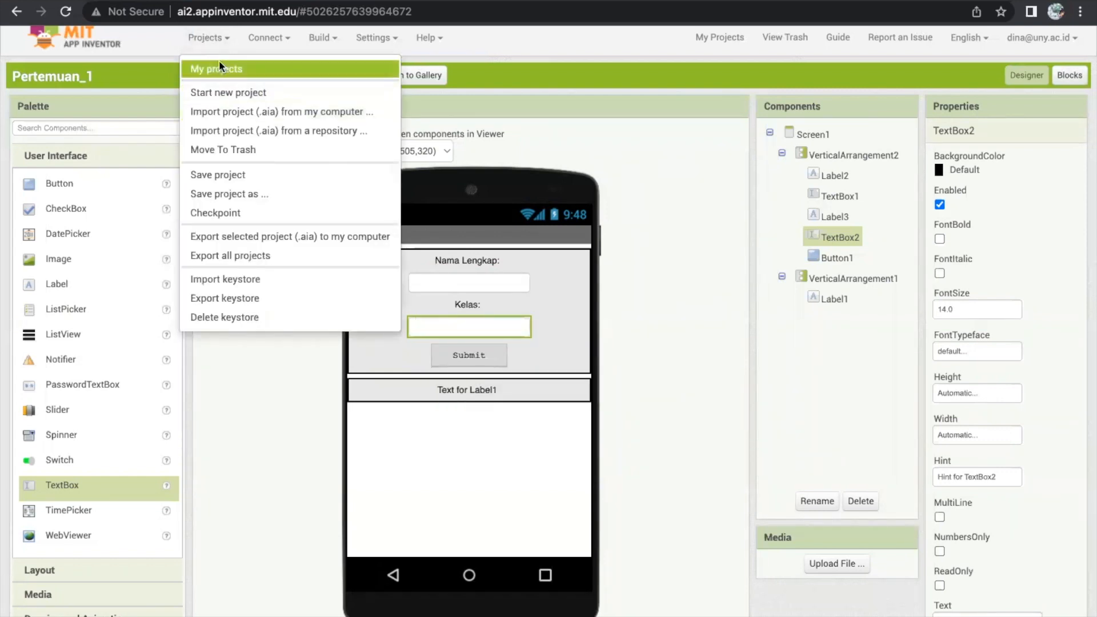
left_click(218, 67)
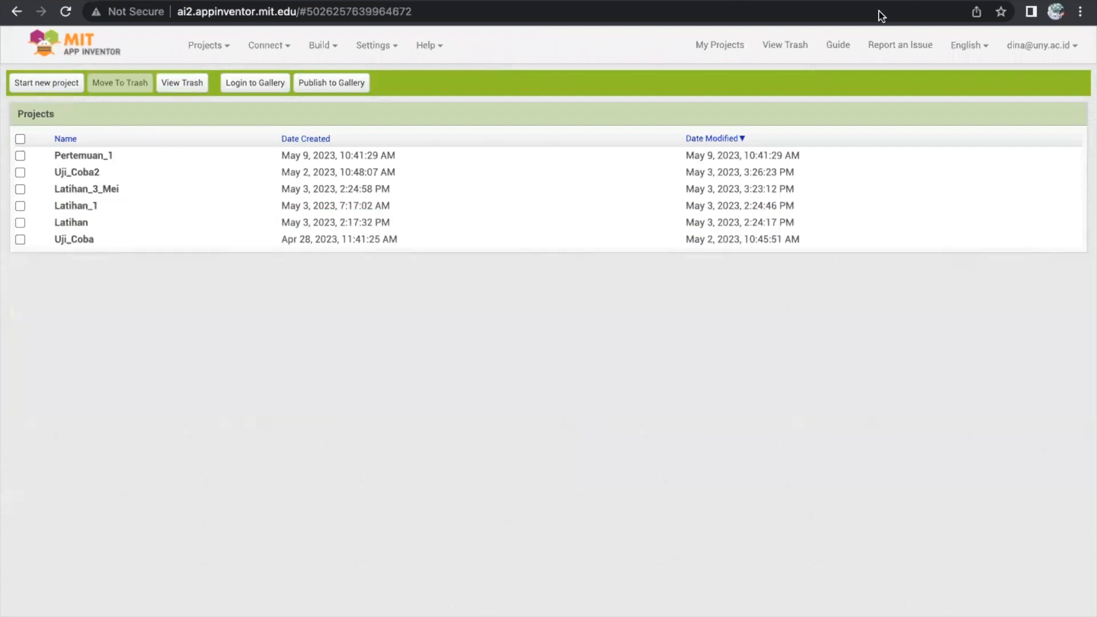
key("alt+Left")
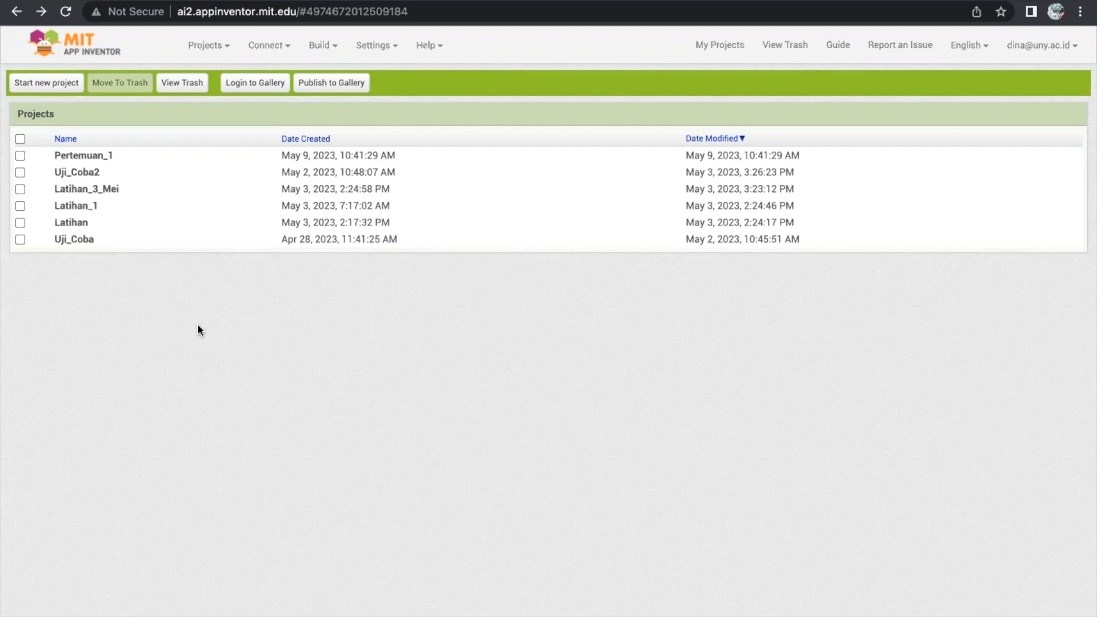
left_click(84, 174)
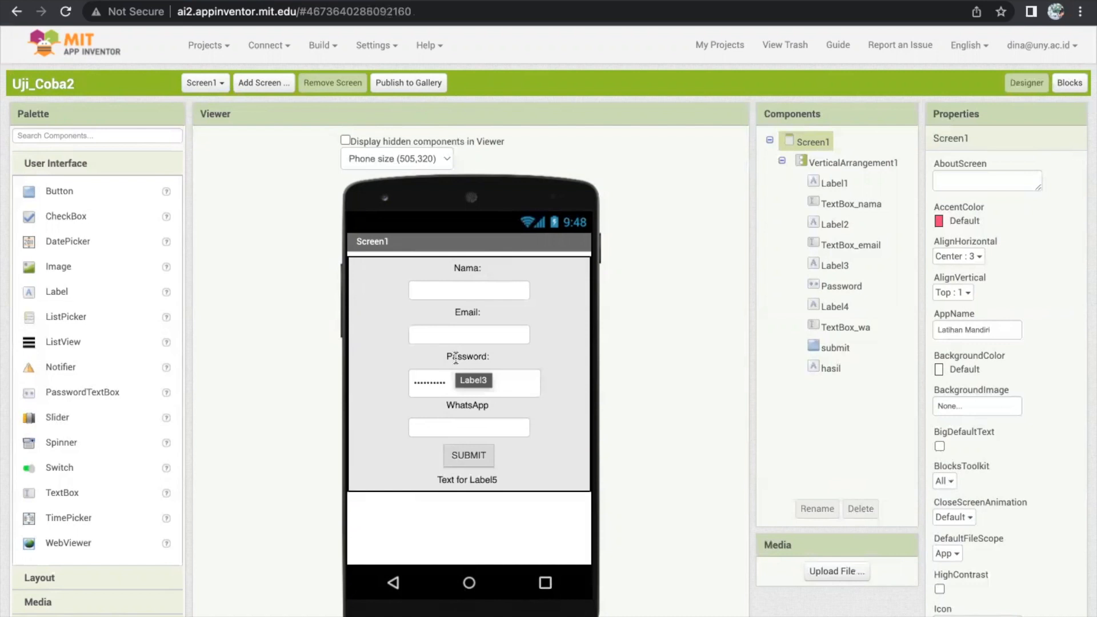
Examine the properties of the Password box, the WhatsApp label and TextBox_wa, including the NumbersOnly option
left_click(420, 373)
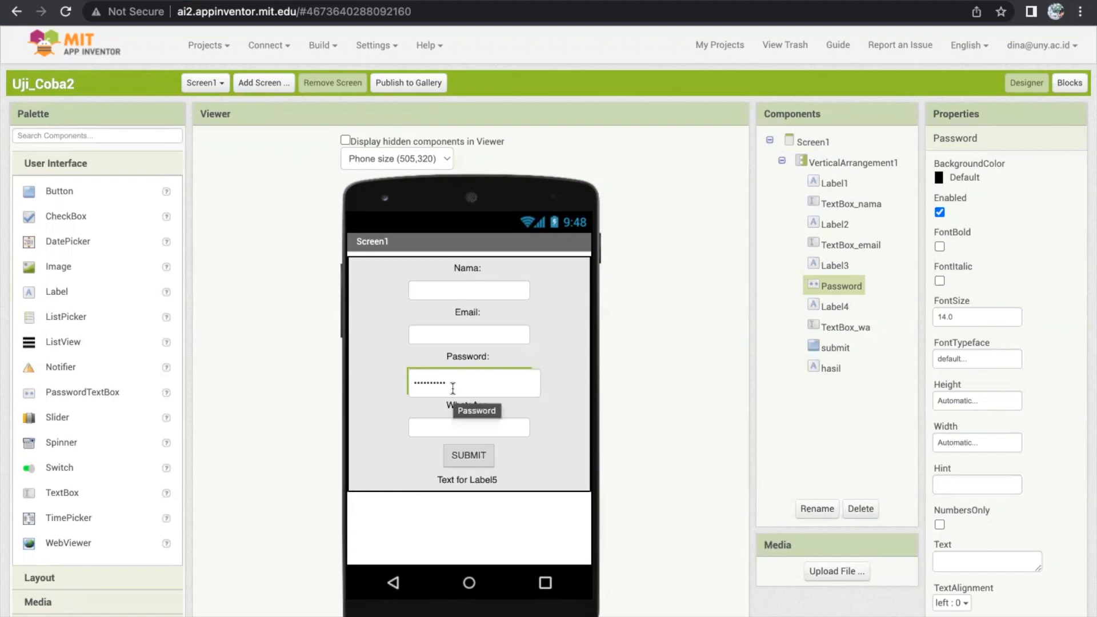
left_click(450, 405)
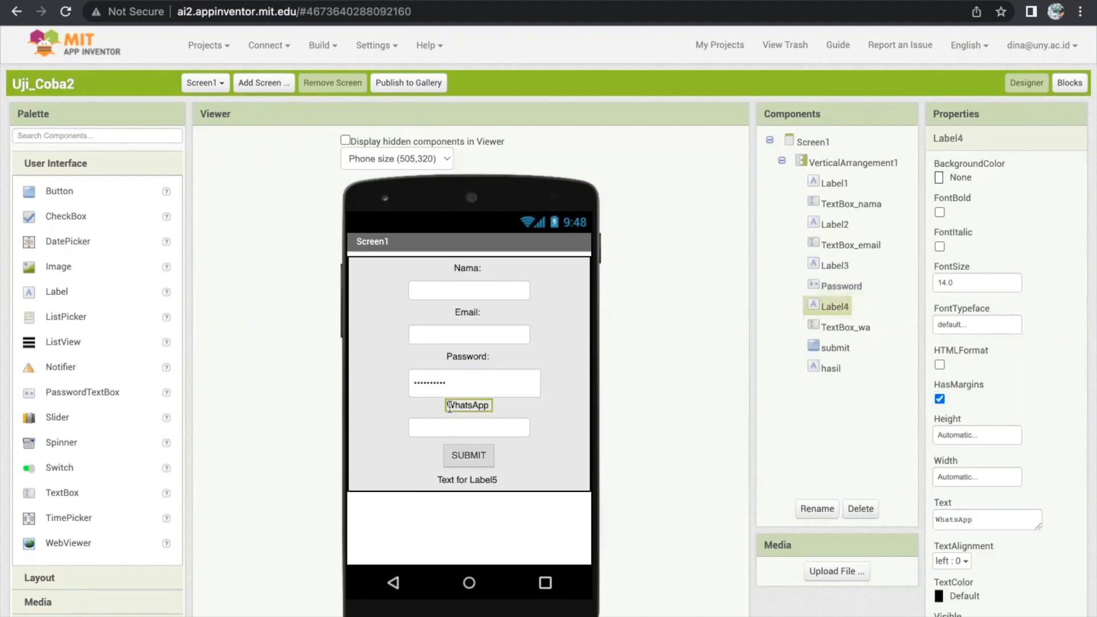
left_click(422, 418)
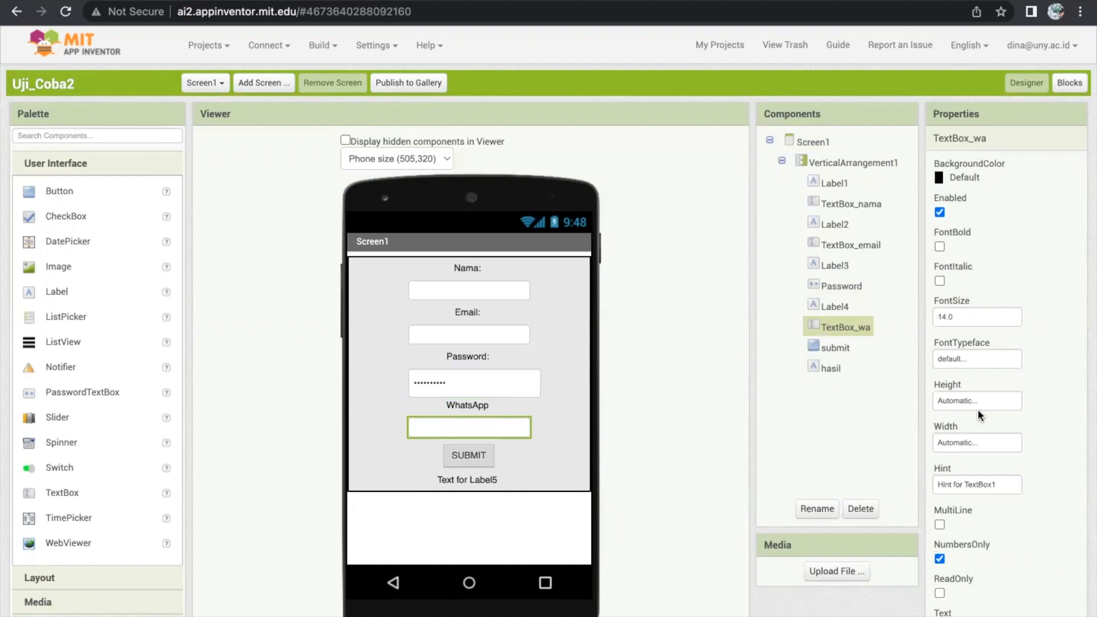
scroll(980, 415, "down", 3)
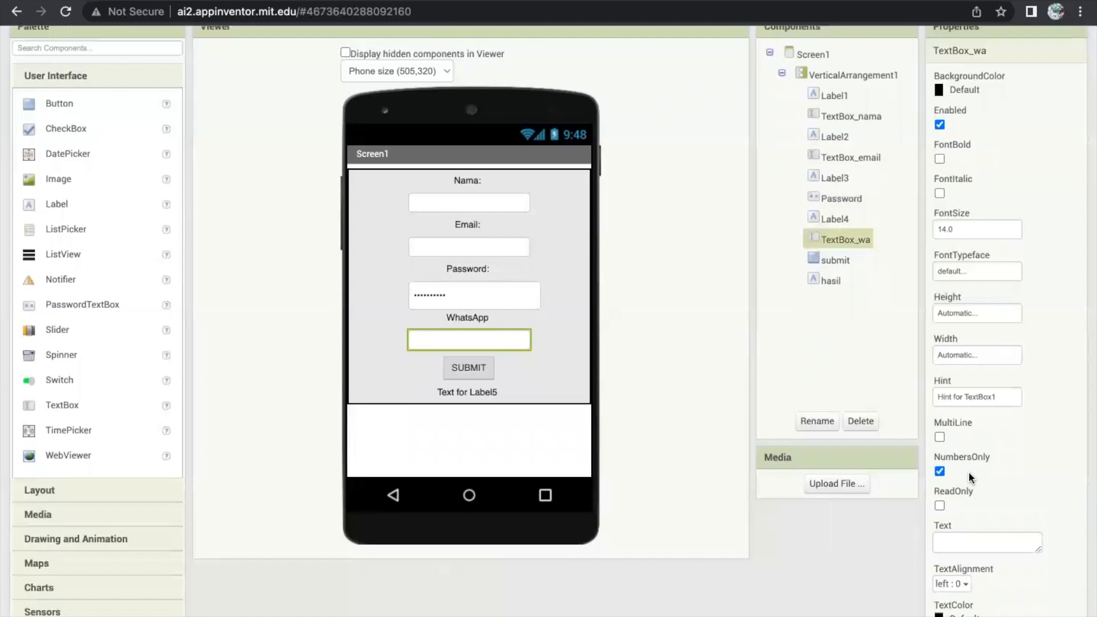
scroll(899, 477, "down", 3)
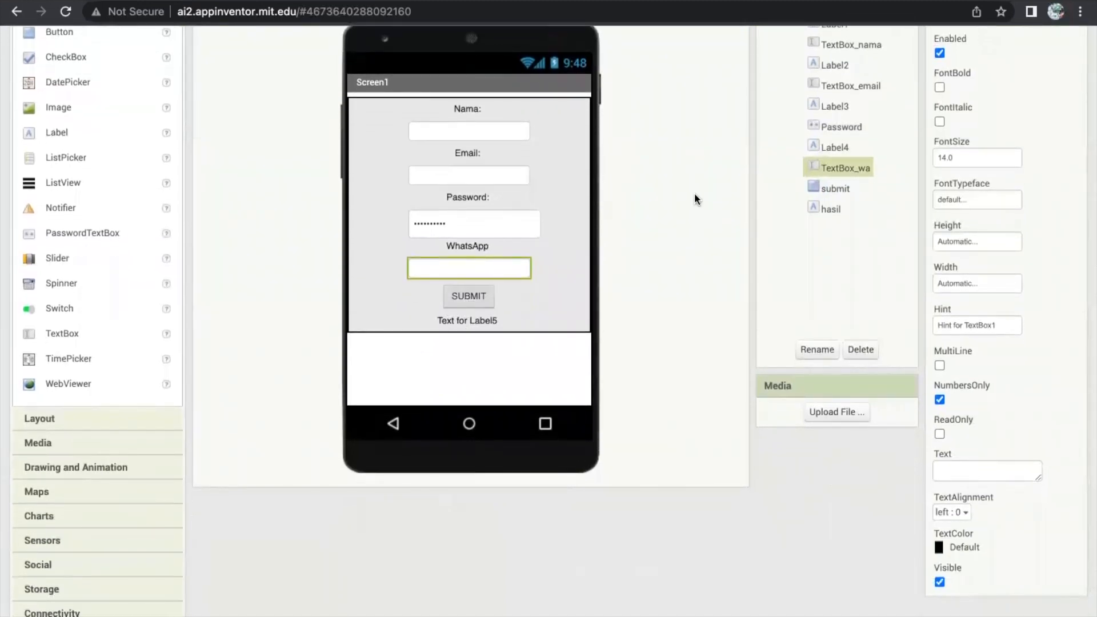
scroll(694, 197, "up", 5)
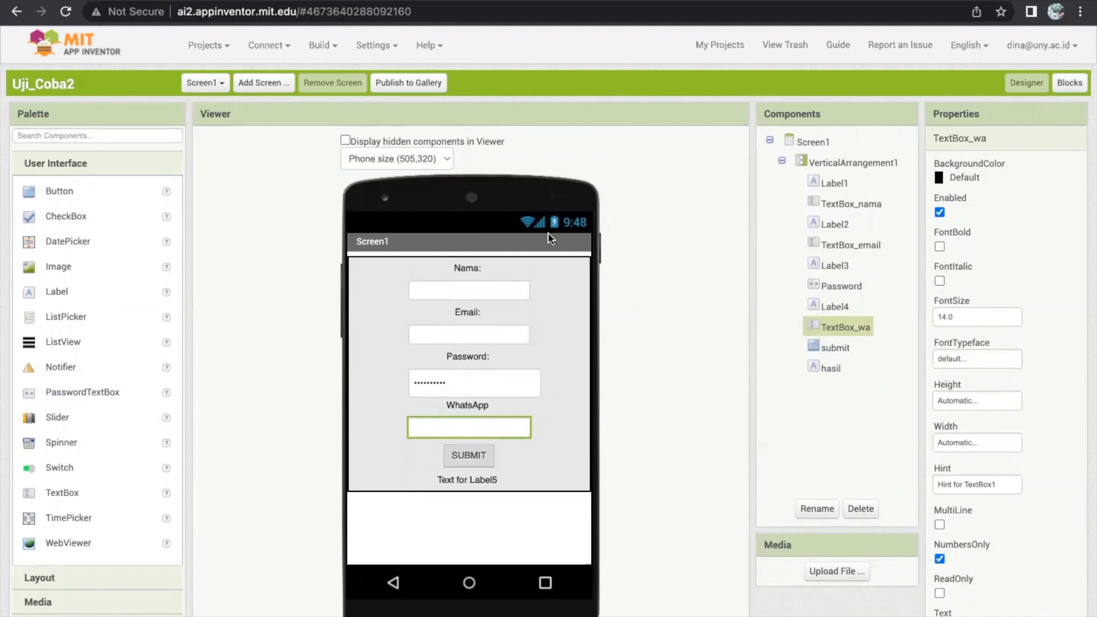
Examine the submit button's click blocks, comparing the hasil label and the joined name, email and WhatsApp inputs with the form in the designer
left_click(1073, 85)
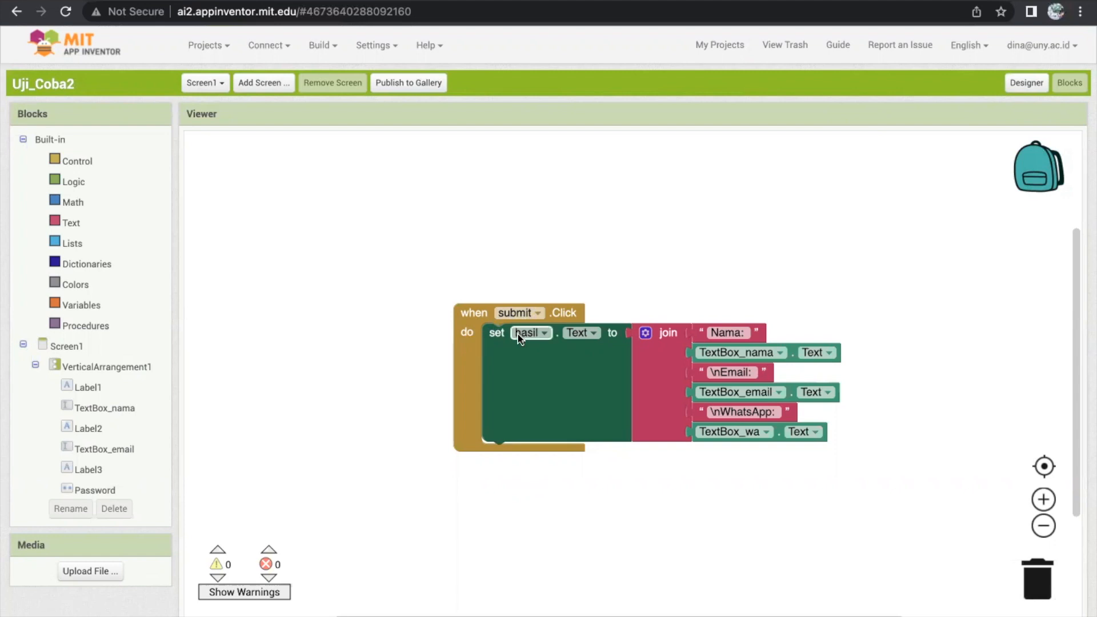
left_click(1027, 83)
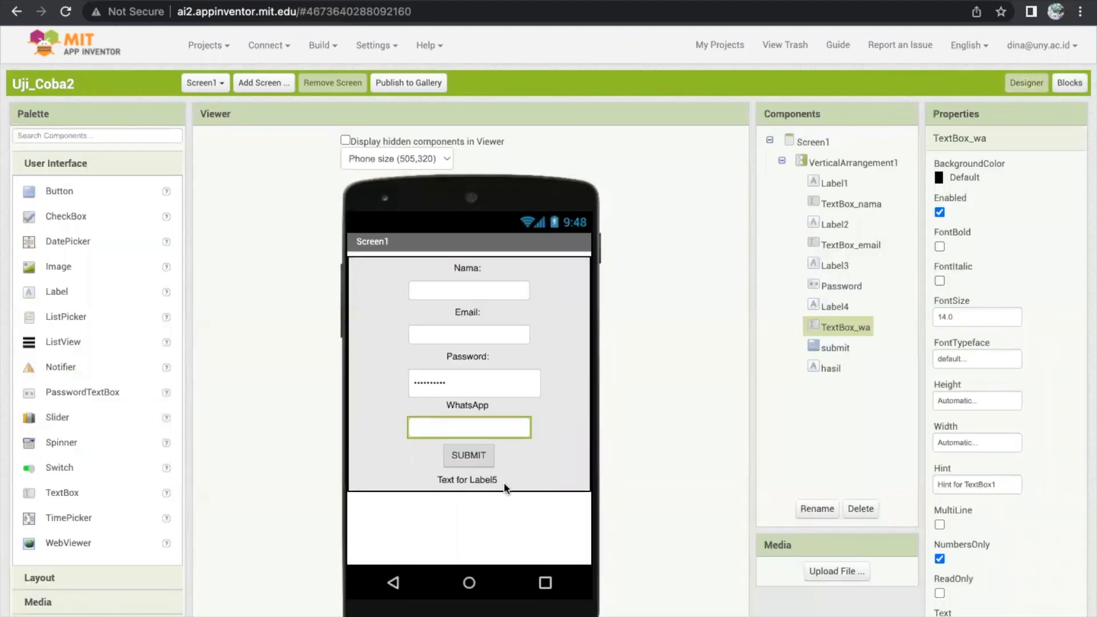
left_click(468, 487)
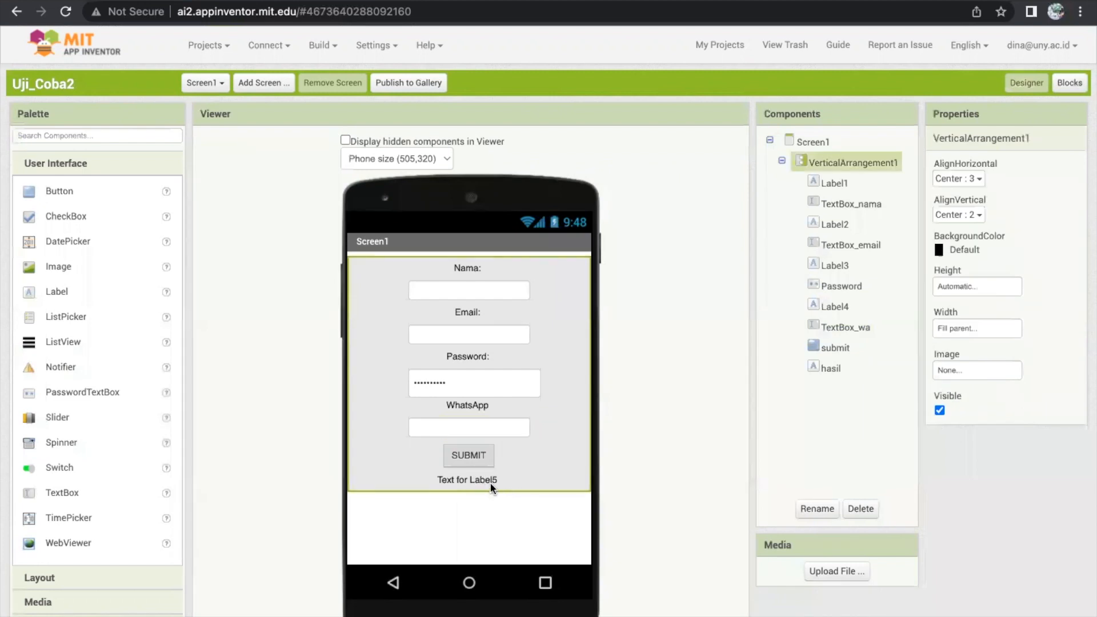
left_click(489, 482)
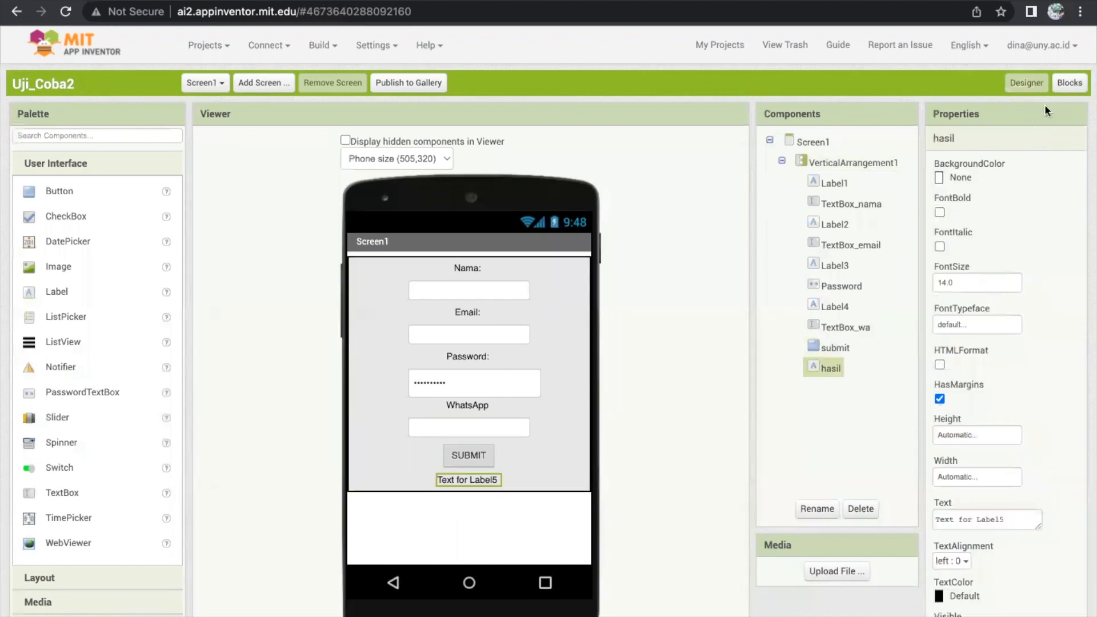
left_click(1069, 83)
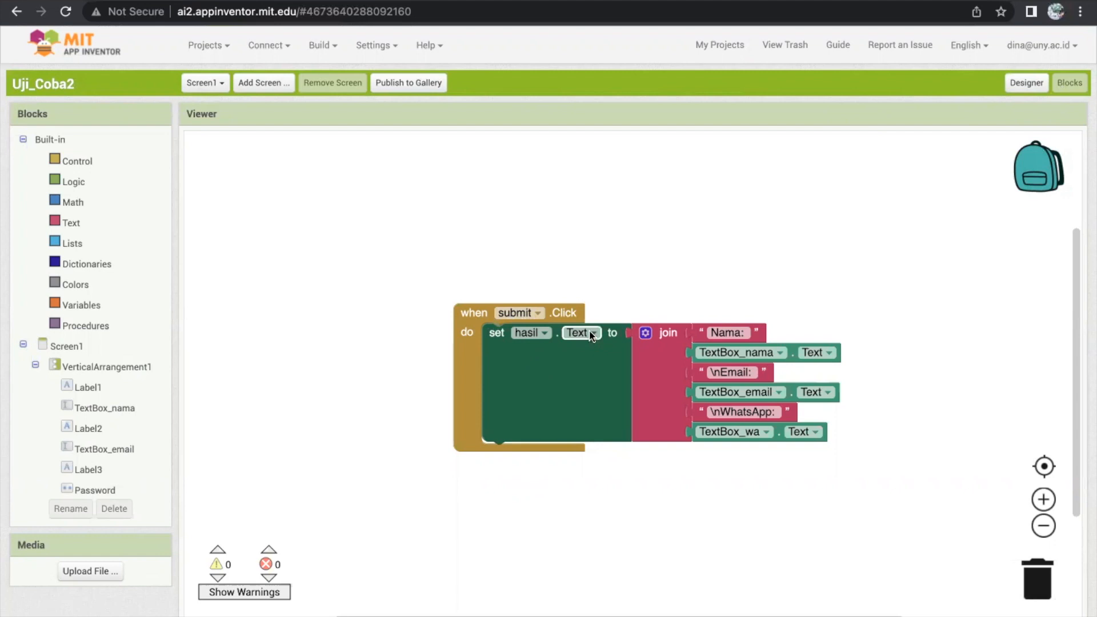
left_click(1027, 83)
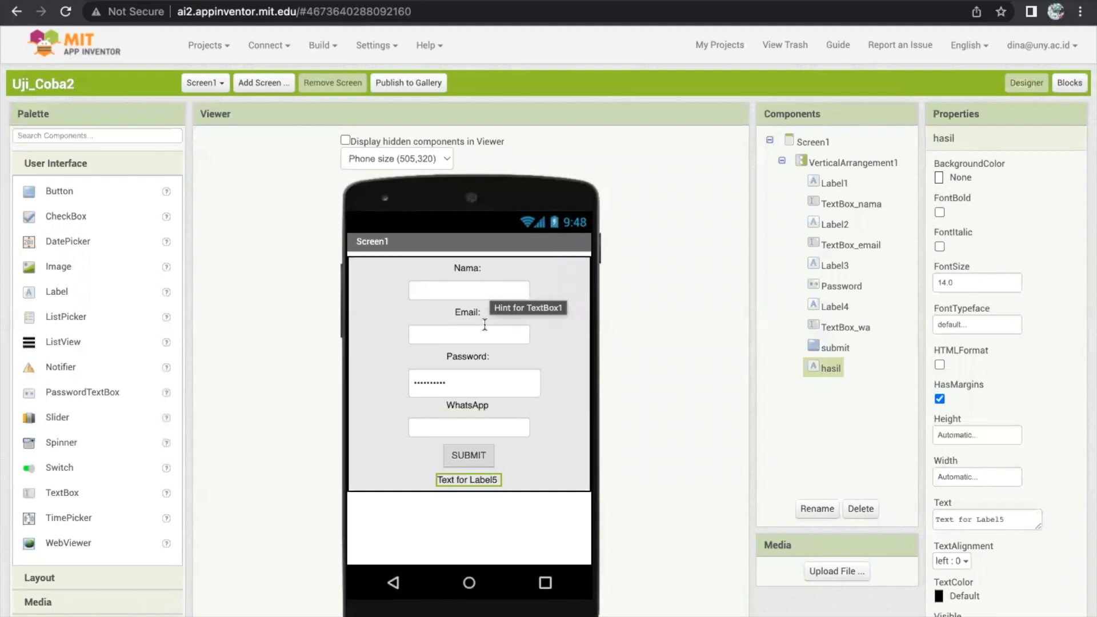
left_click(1070, 83)
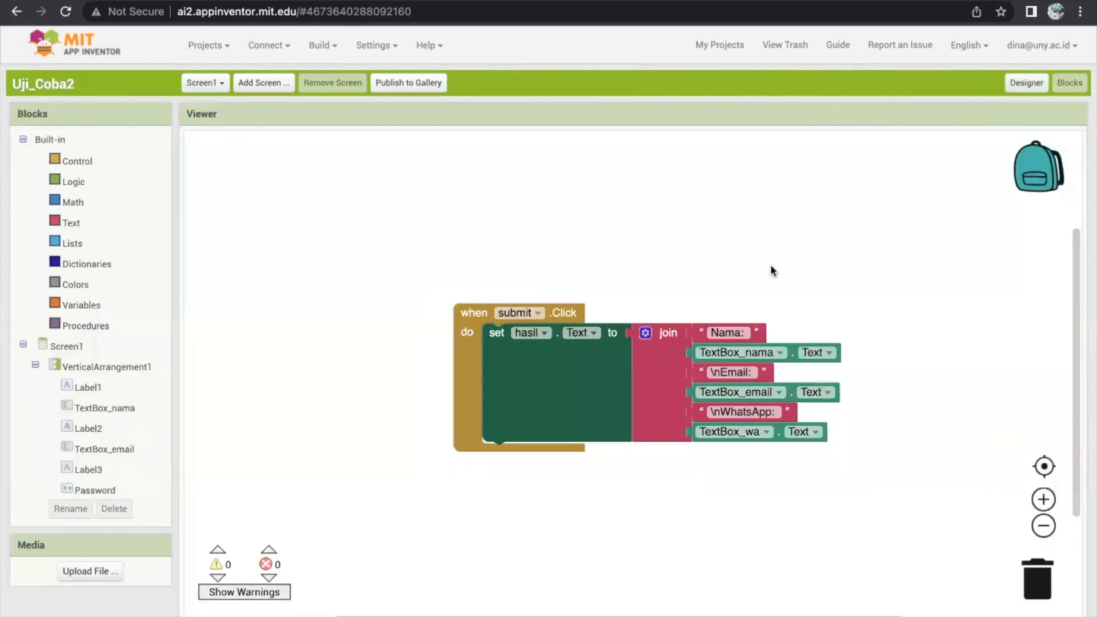
left_click(646, 333)
left_click(829, 222)
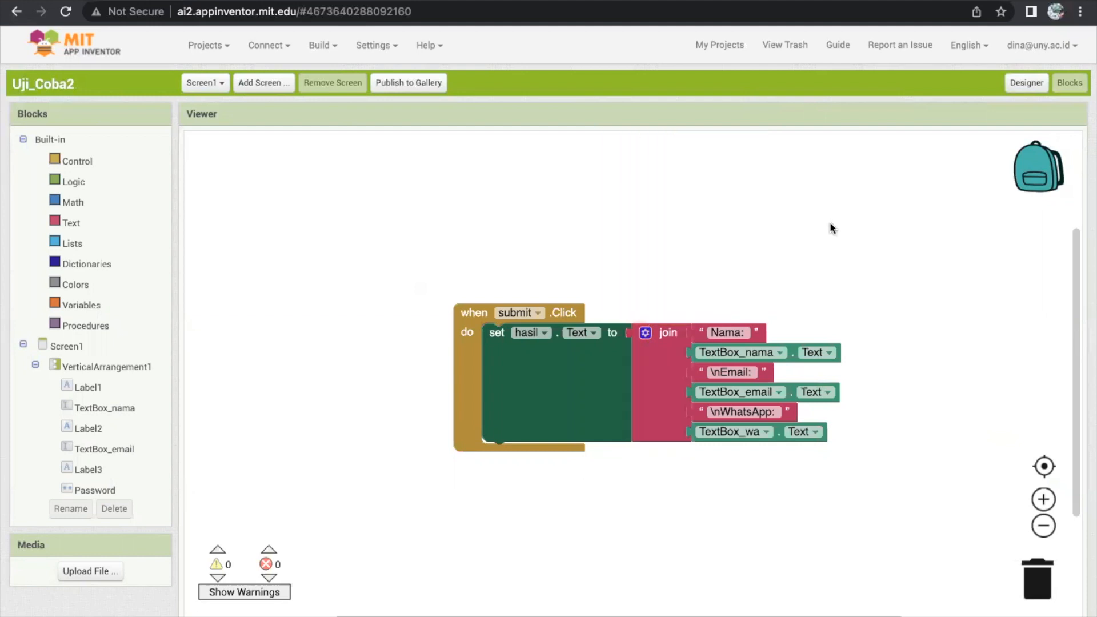